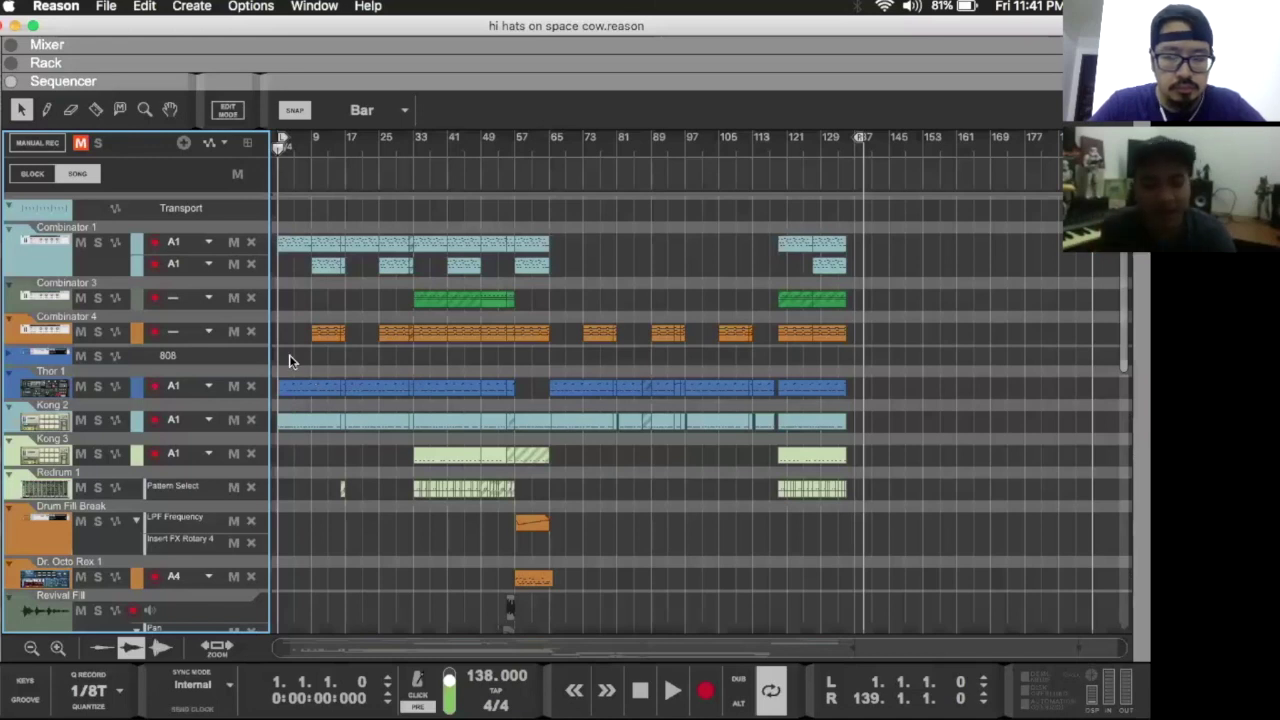
Step: Solo the Combinator 1 track and play its opening bars from the song start, stopping around bar 7
left_click(97, 243)
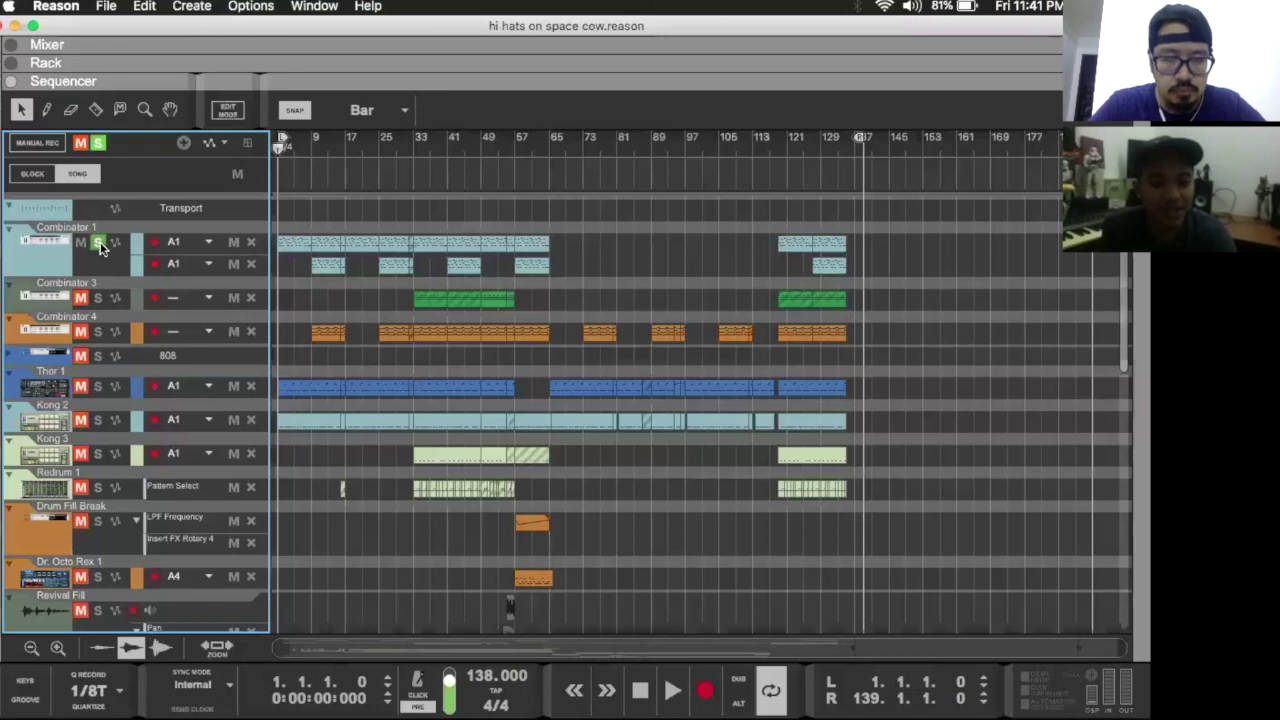
key("space")
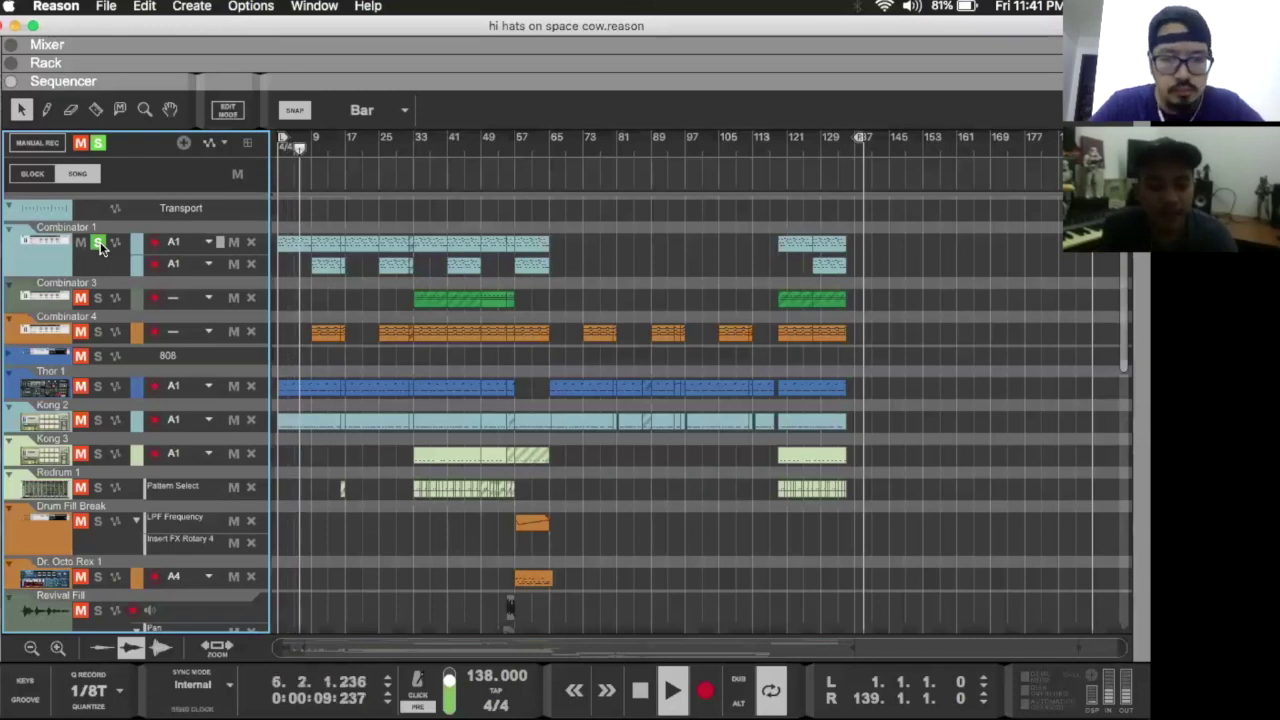
key("space")
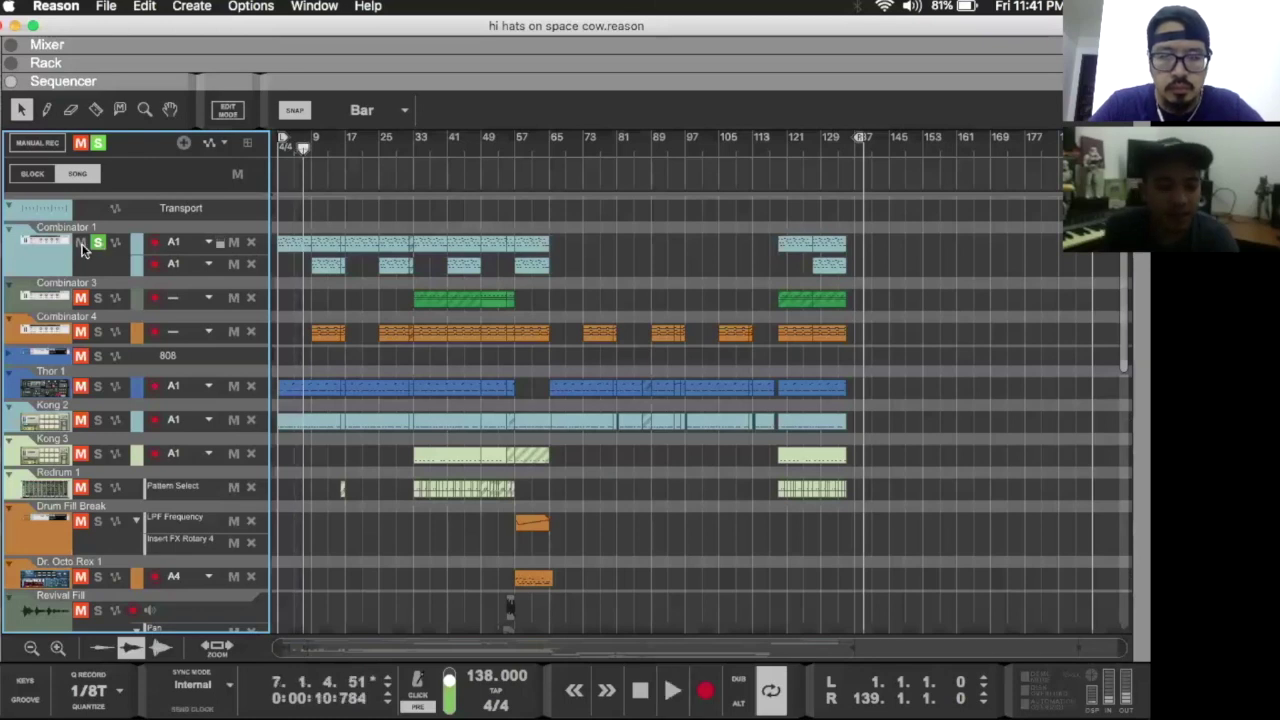
Step: View the Combinator 1 device with the Robot's Dance Arp patch in the rack and return to the full sequencer
double_click(54, 245)
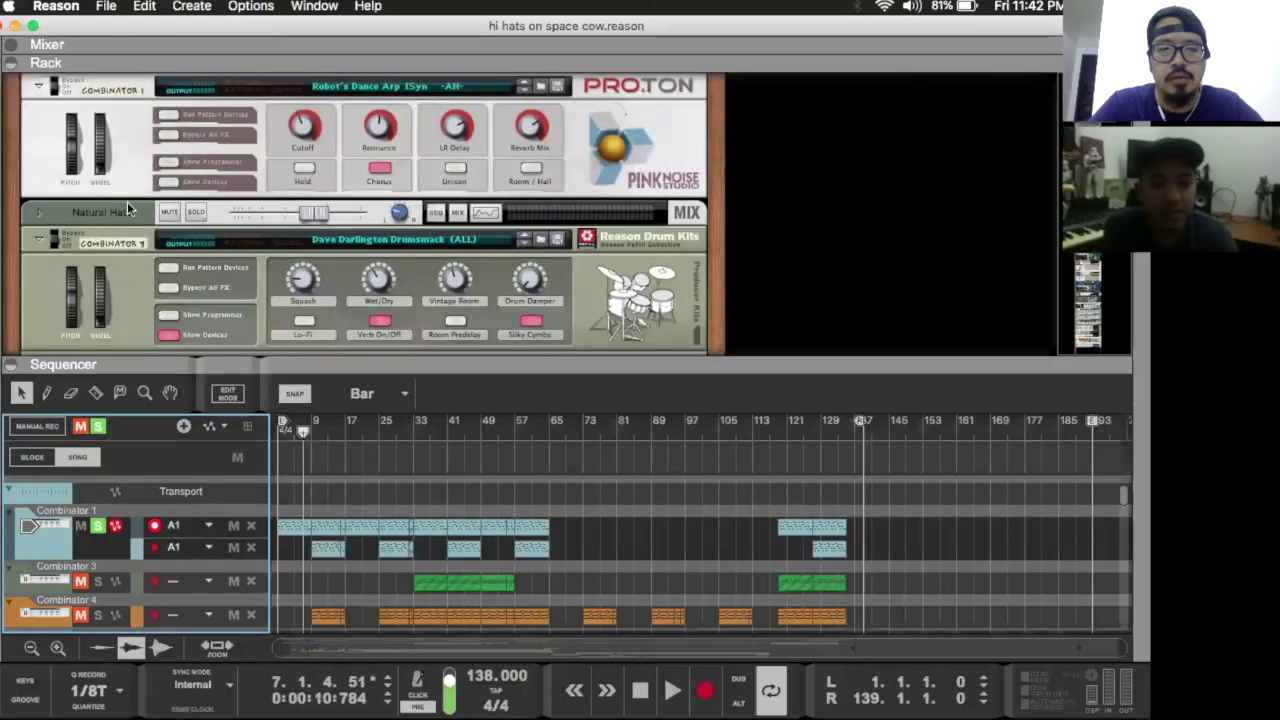
scroll(127, 201, "up", 3)
scroll(131, 218, "up", 2)
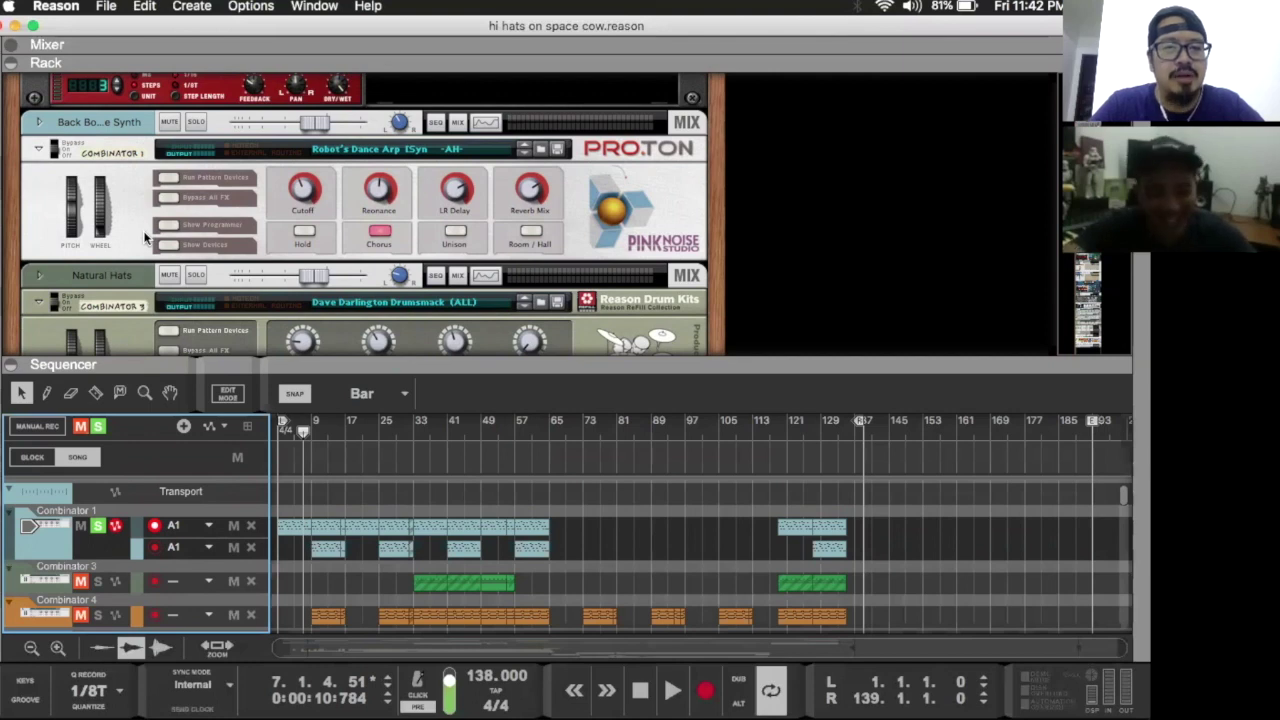
key("F6")
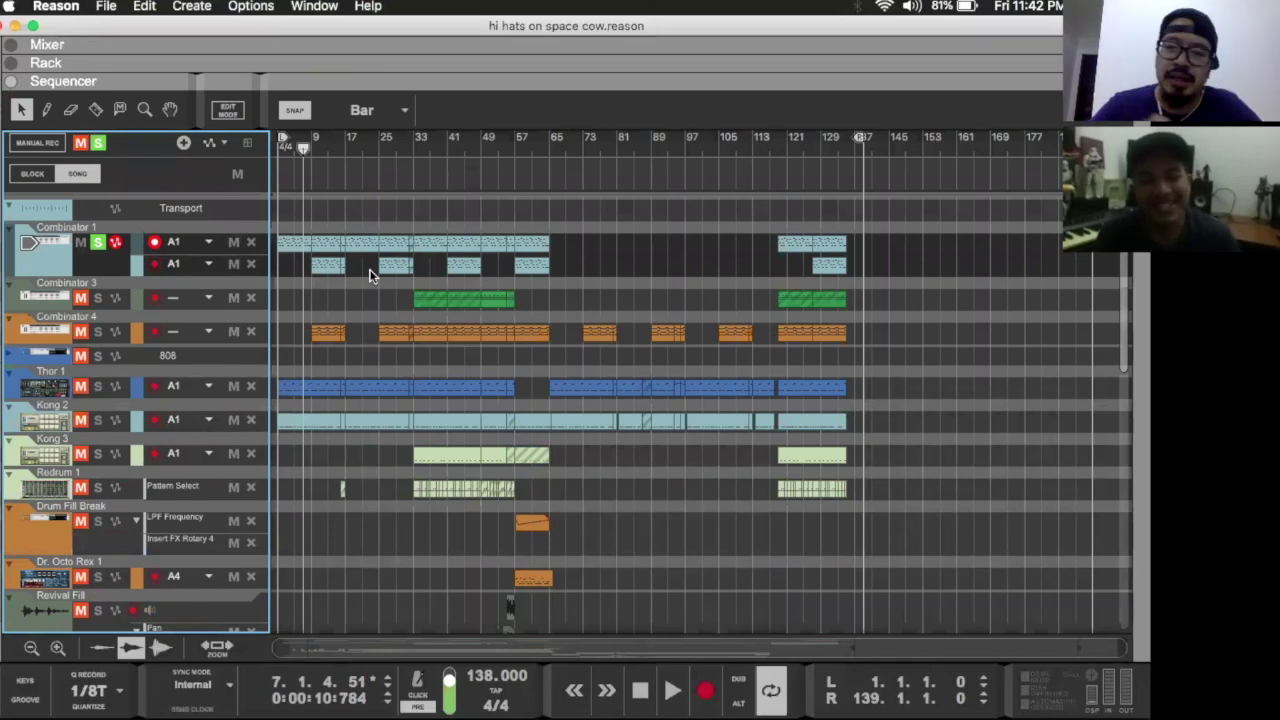
Step: Show the devices inside Combinator 1 in the full-size rack and unfold the NN-XT remote editor
double_click(54, 241)
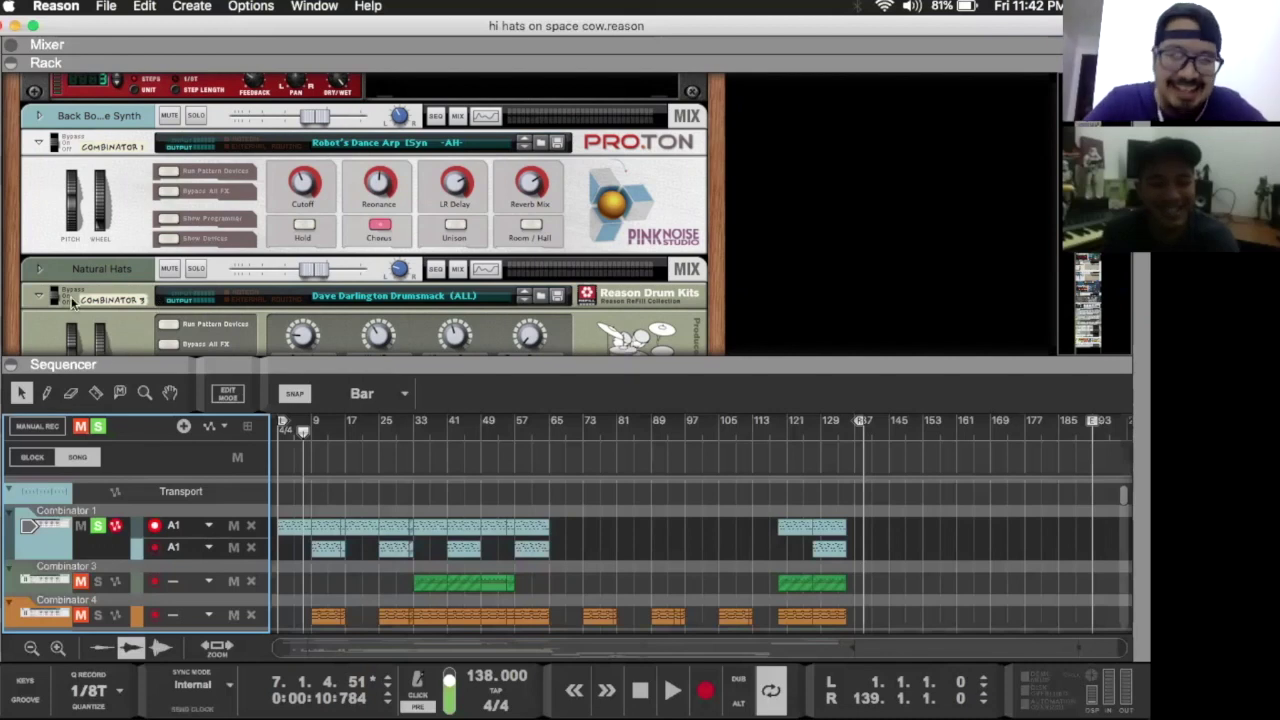
left_click(8, 365)
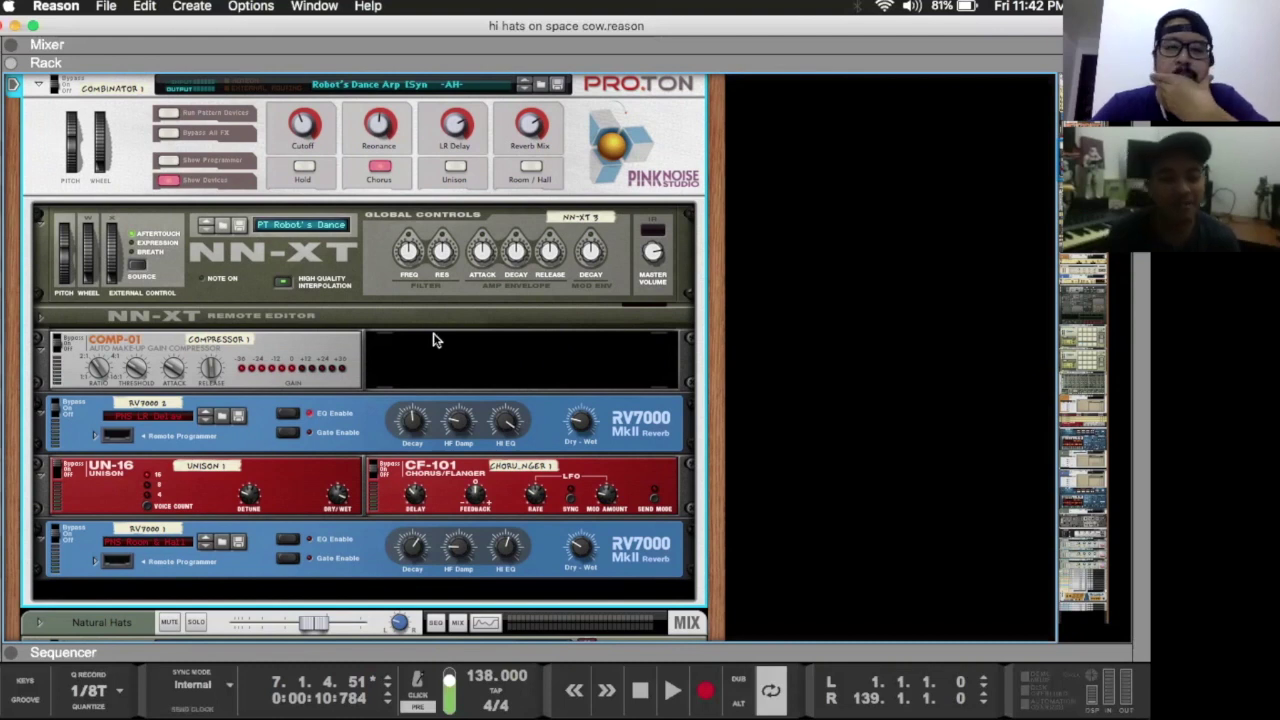
left_click(40, 318)
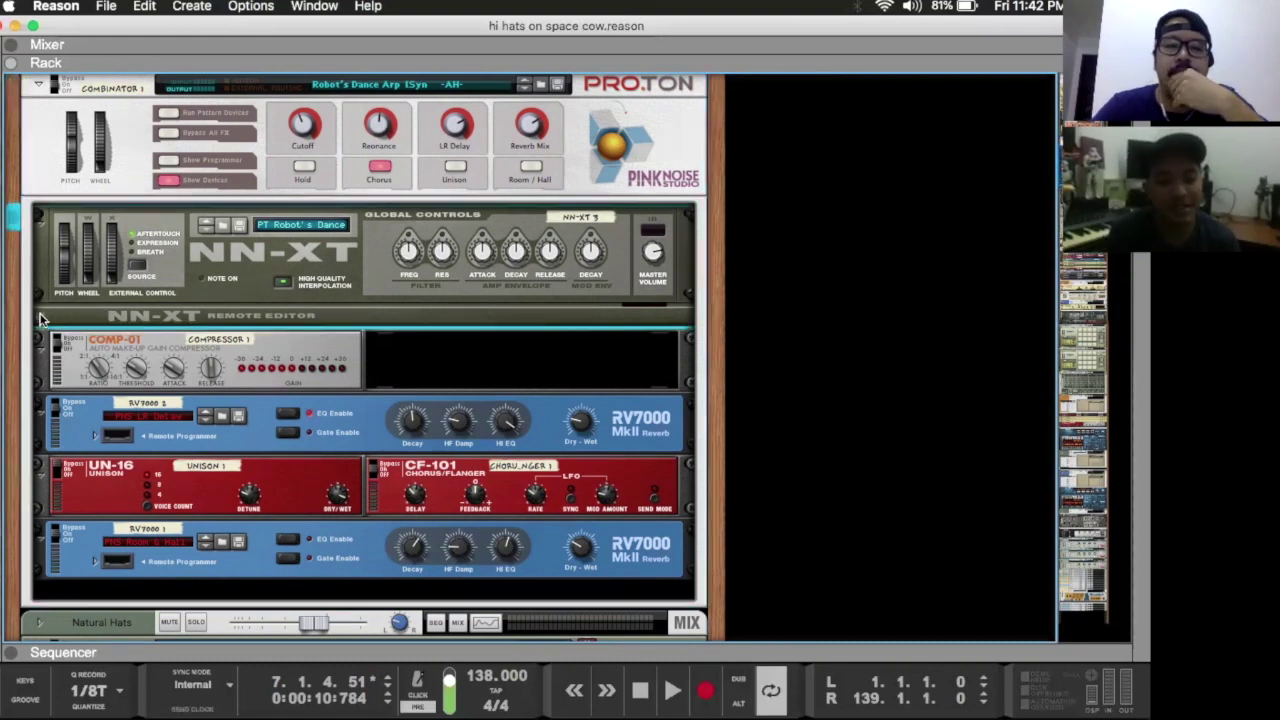
left_click(40, 318)
Step: Examine the NN-XT sample zones and the effect devices in Combinator 1, ending with its devices hidden and the sequencer shown
scroll(362, 297, "down", 2)
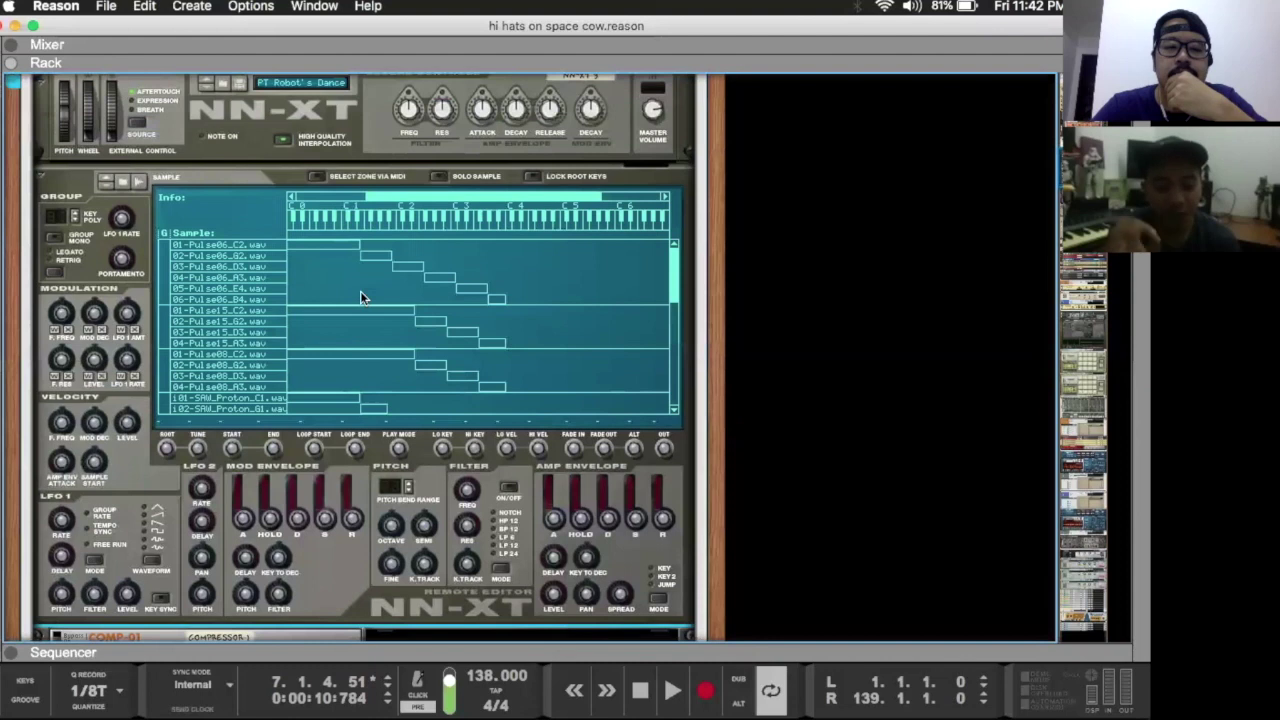
scroll(362, 297, "down", 1)
scroll(362, 297, "down", 10)
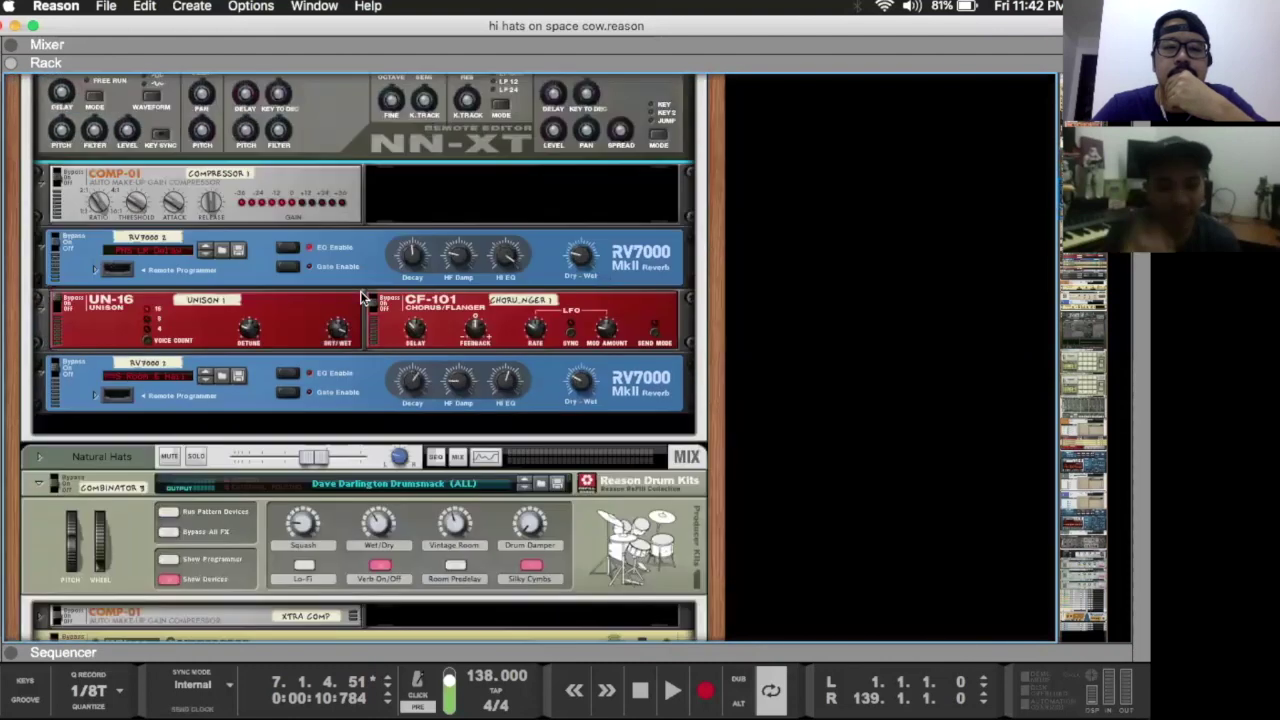
scroll(226, 355, "up", 3)
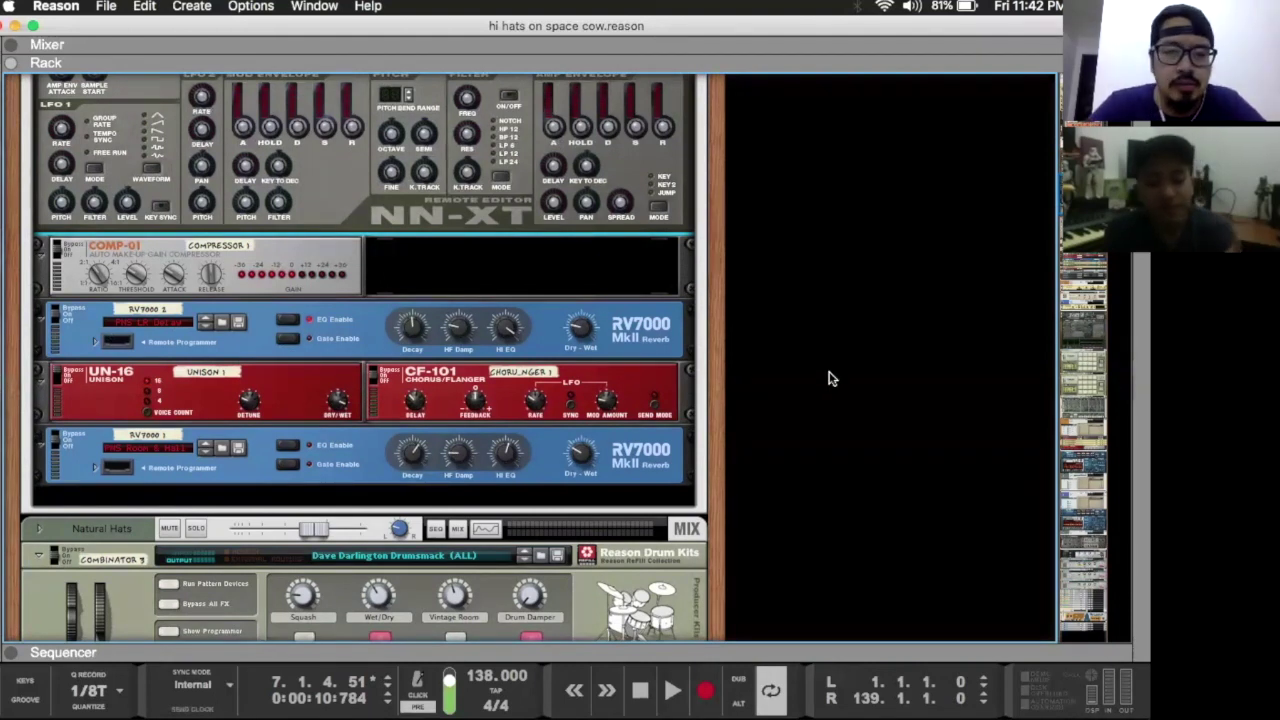
scroll(828, 378, "up", 10)
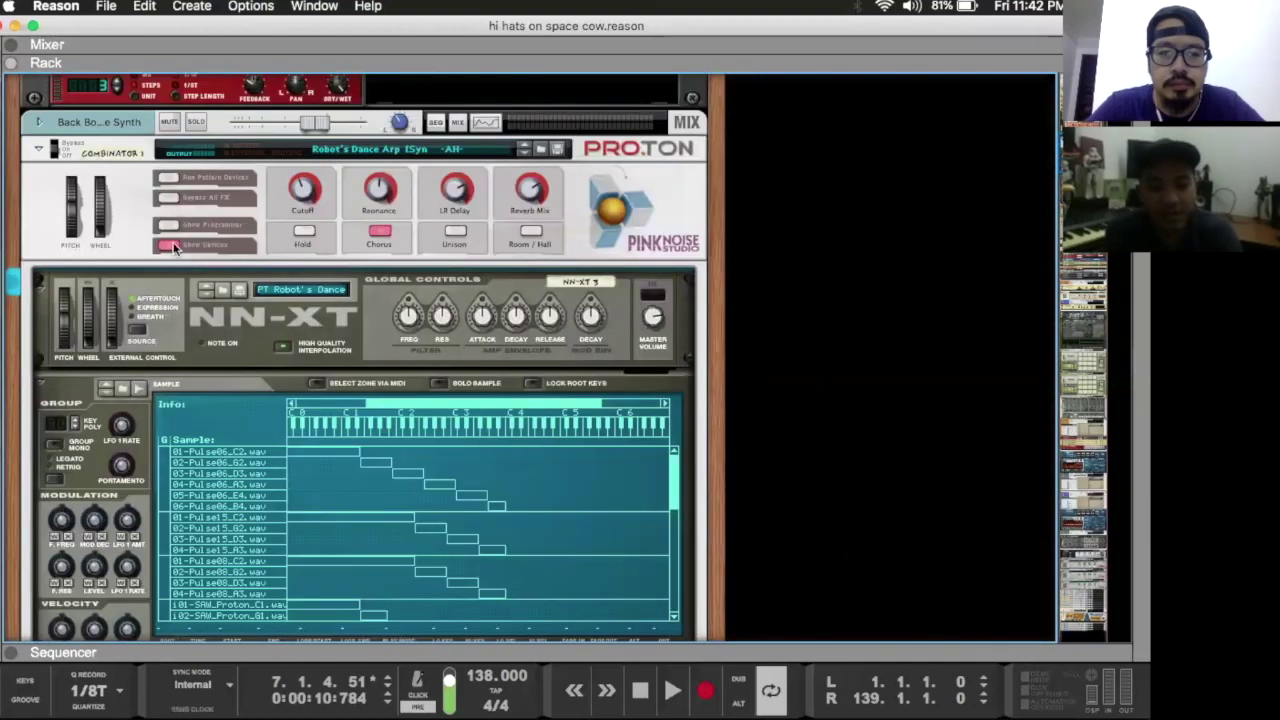
left_click(172, 245)
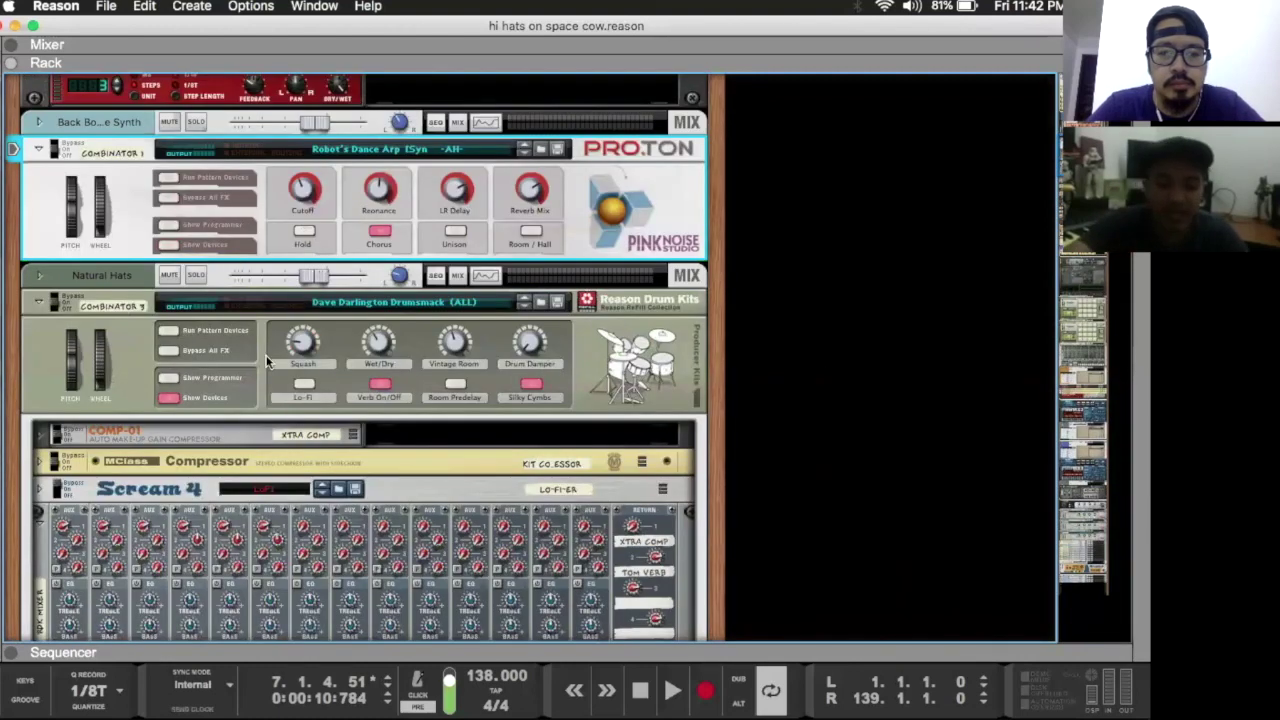
key("F7")
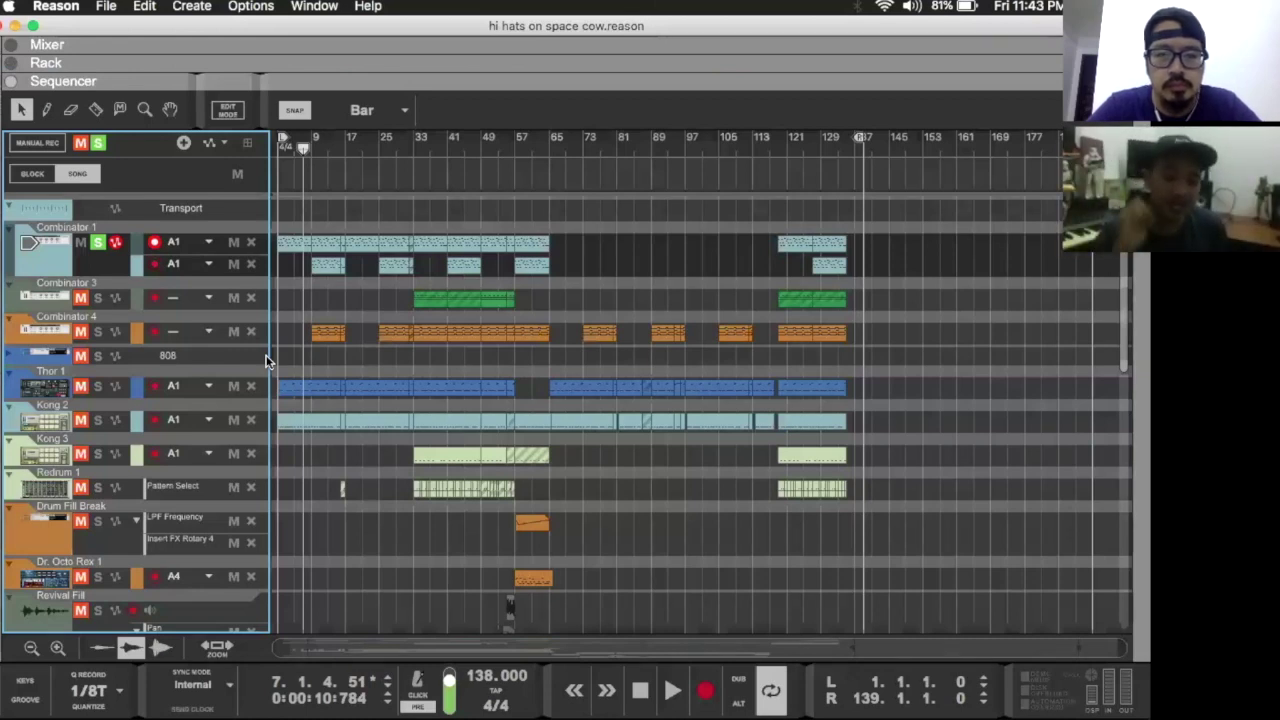
Step: Listen to more of the soloed Combinator 1 part, stop playback and return to the song start
key("space")
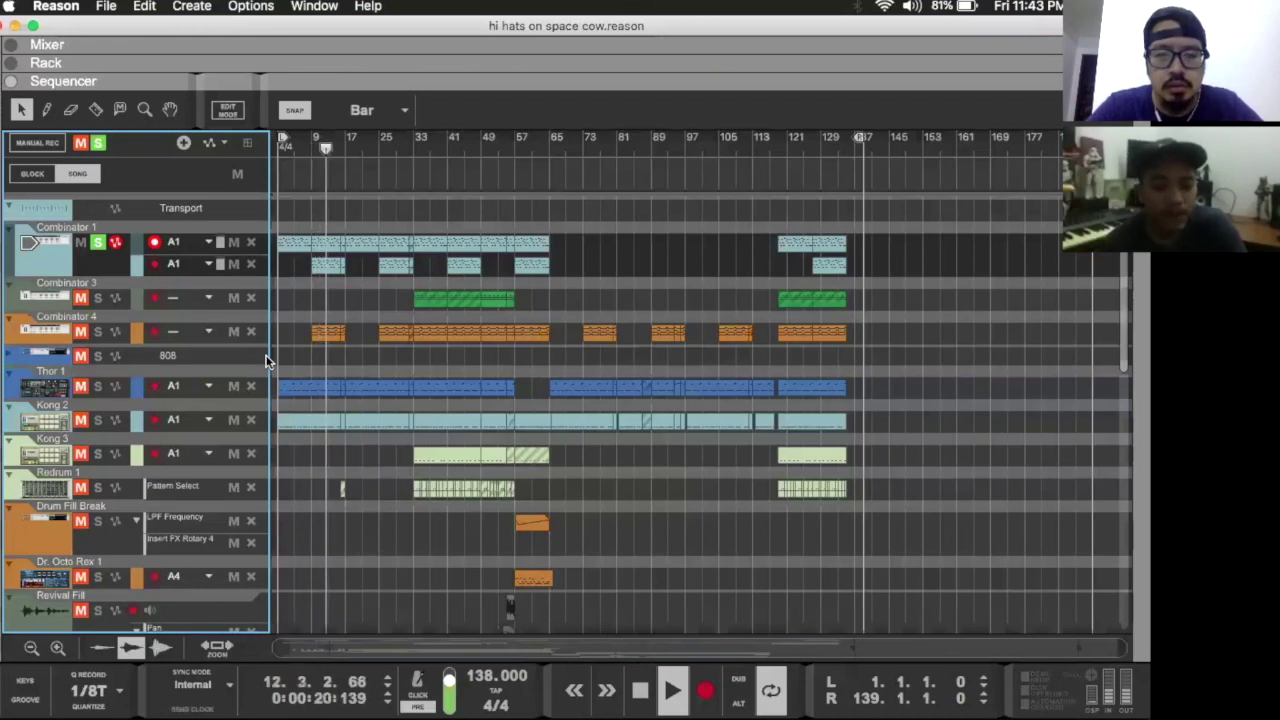
key("space")
key("KP_0")
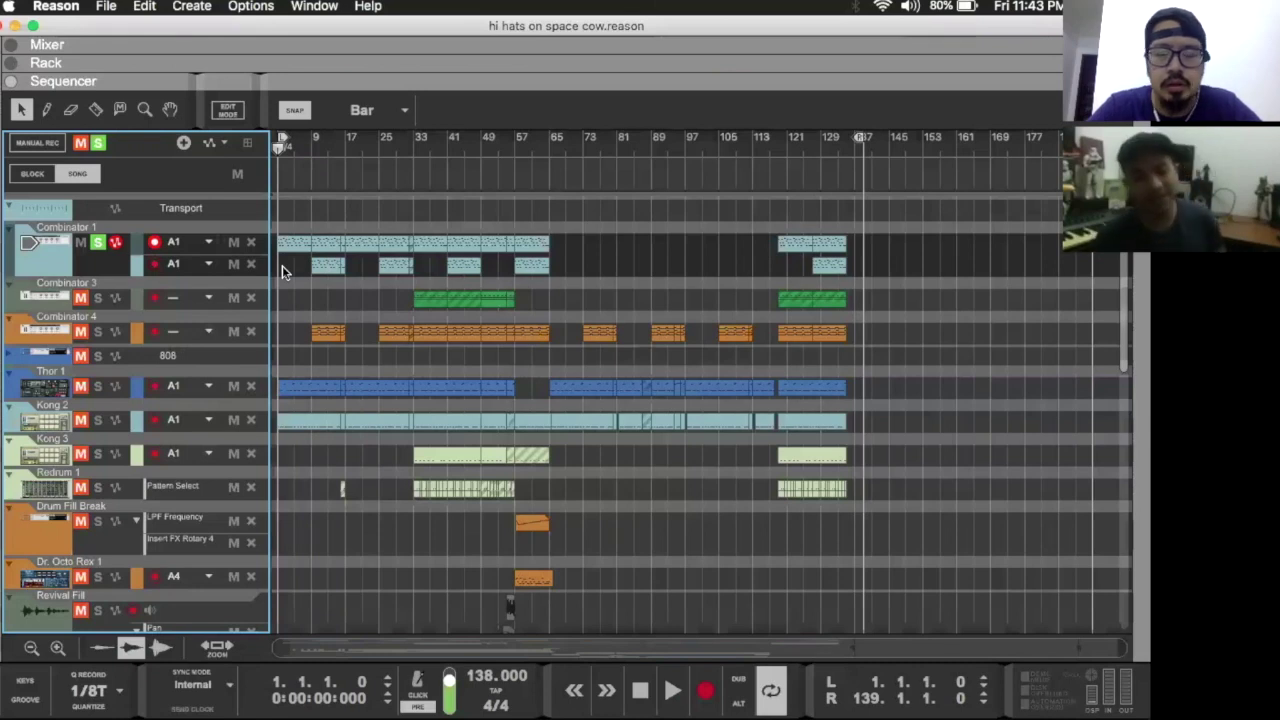
Step: Briefly reveal the devices inside Combinator 1 in the rack, hide them again and go back to the full sequencer
left_click(12, 63)
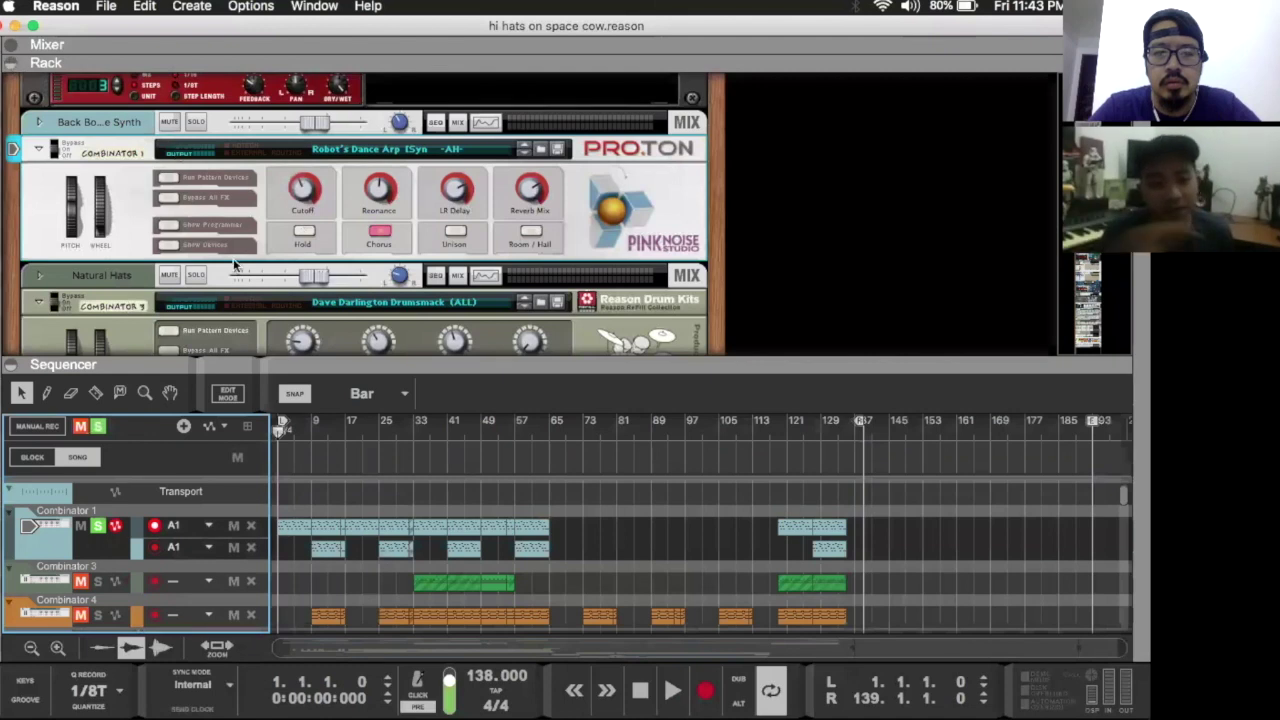
left_click(205, 244)
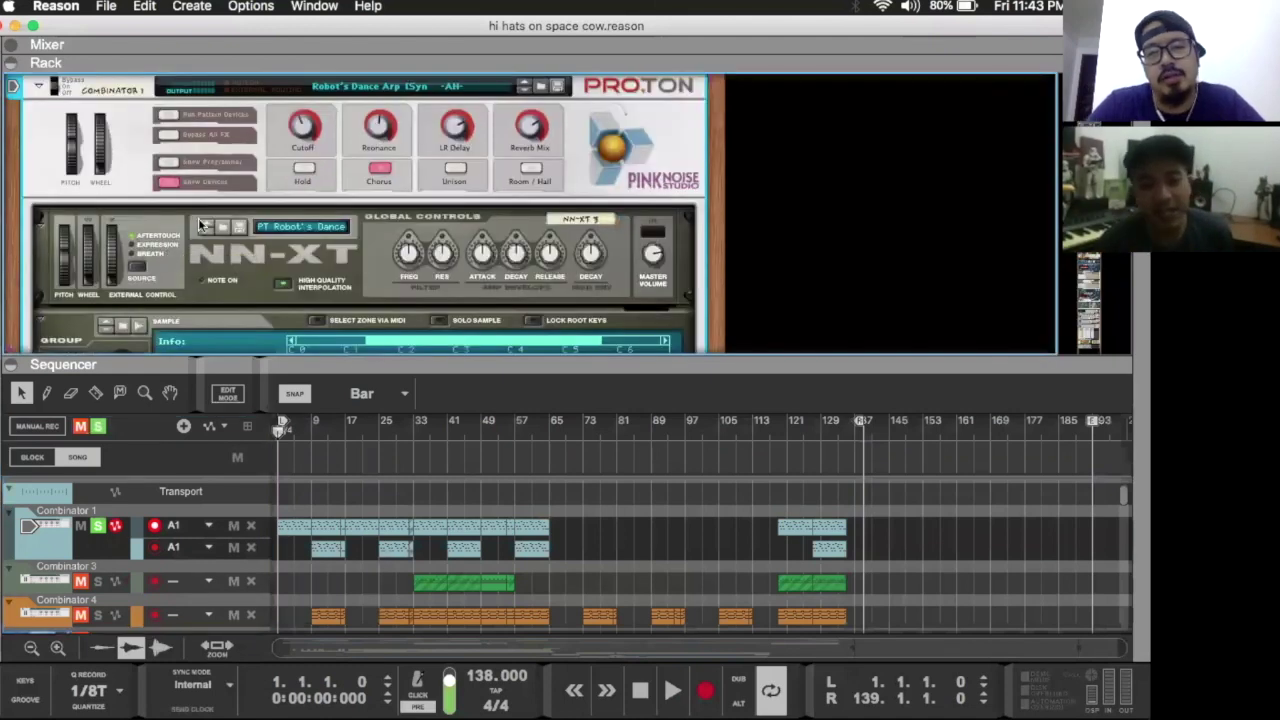
left_click(175, 185)
scroll(318, 218, "down", 3)
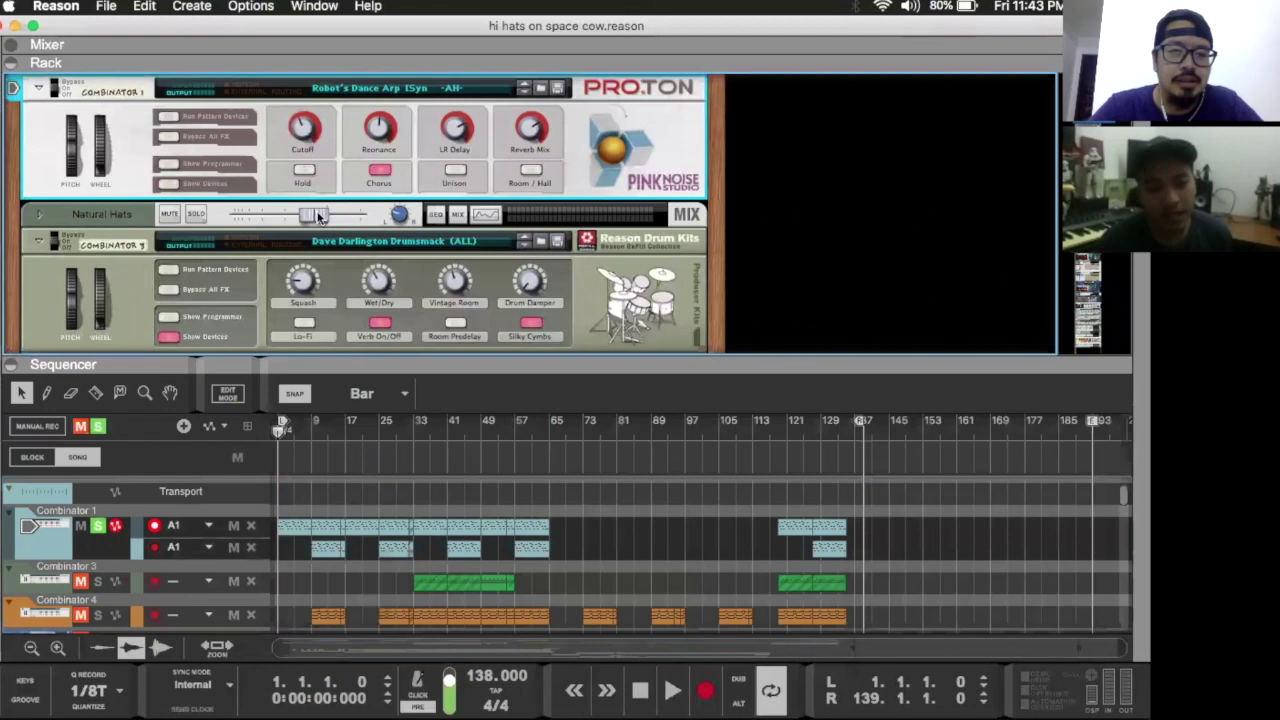
key("F6")
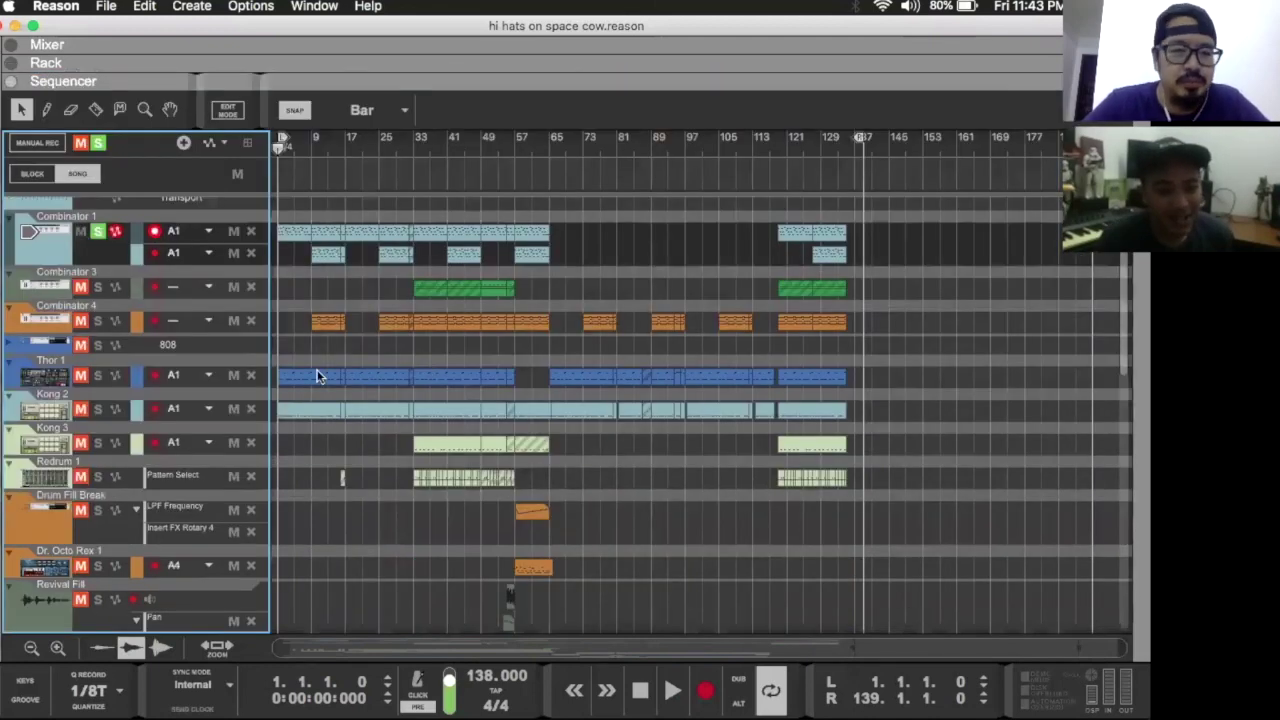
Step: Solo the Thor 1 and 808 tracks alongside Combinator 1 and play the song from the start
left_click(96, 375)
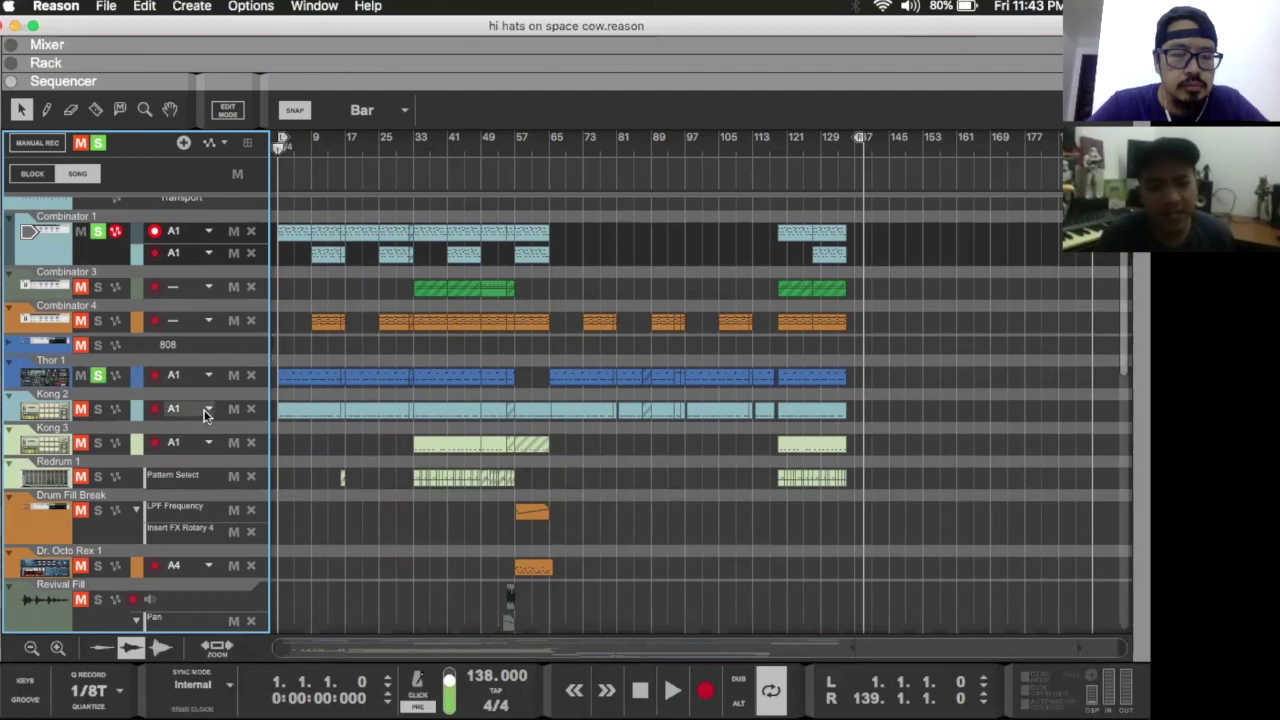
key("space")
left_click(97, 345)
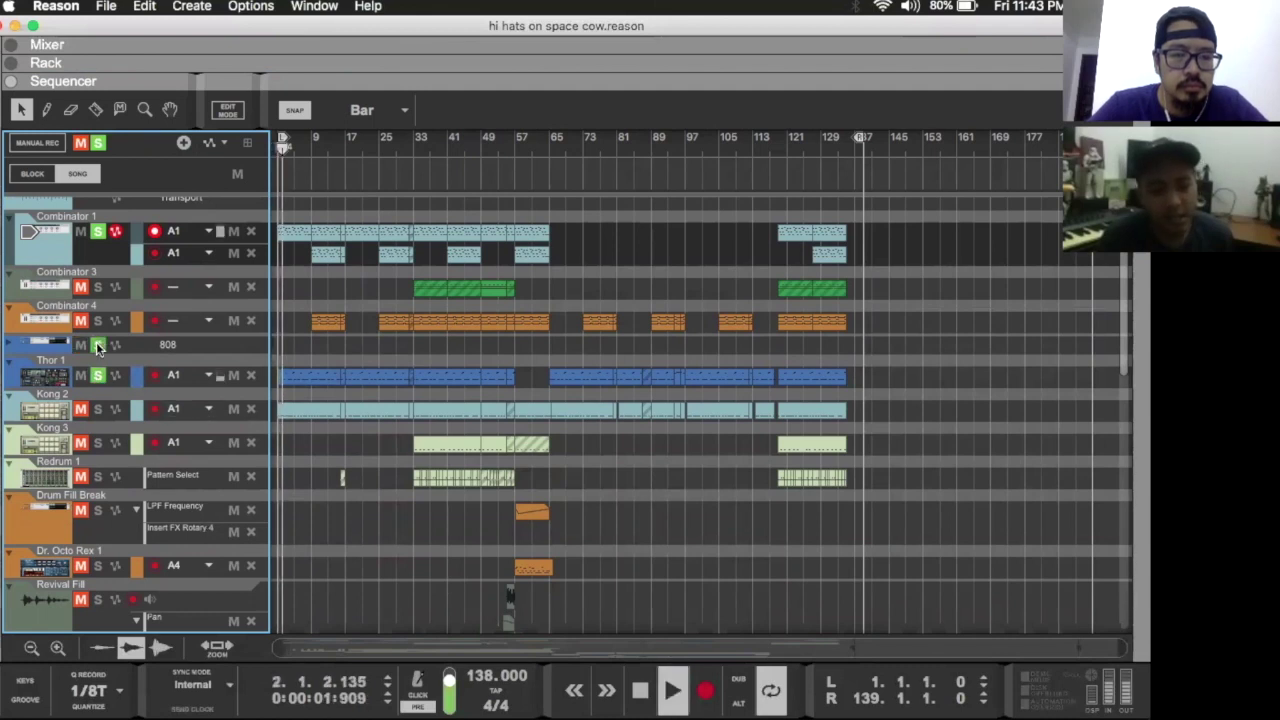
Step: Examine the Thor 1 synthesizer with the Freed's Custom 808 patch and the 808 channel's Maximizer insert in the rack
double_click(57, 373)
scroll(249, 303, "up", 5)
scroll(249, 303, "down", 1)
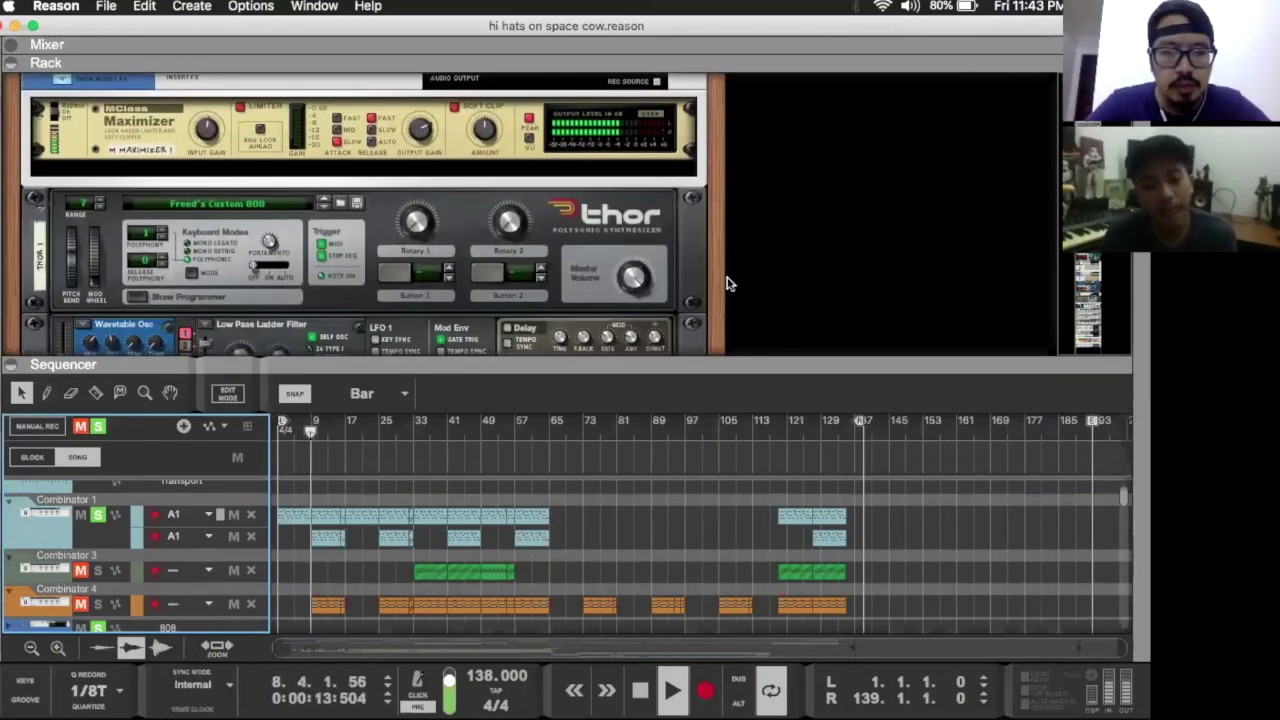
scroll(405, 162, "up", 1)
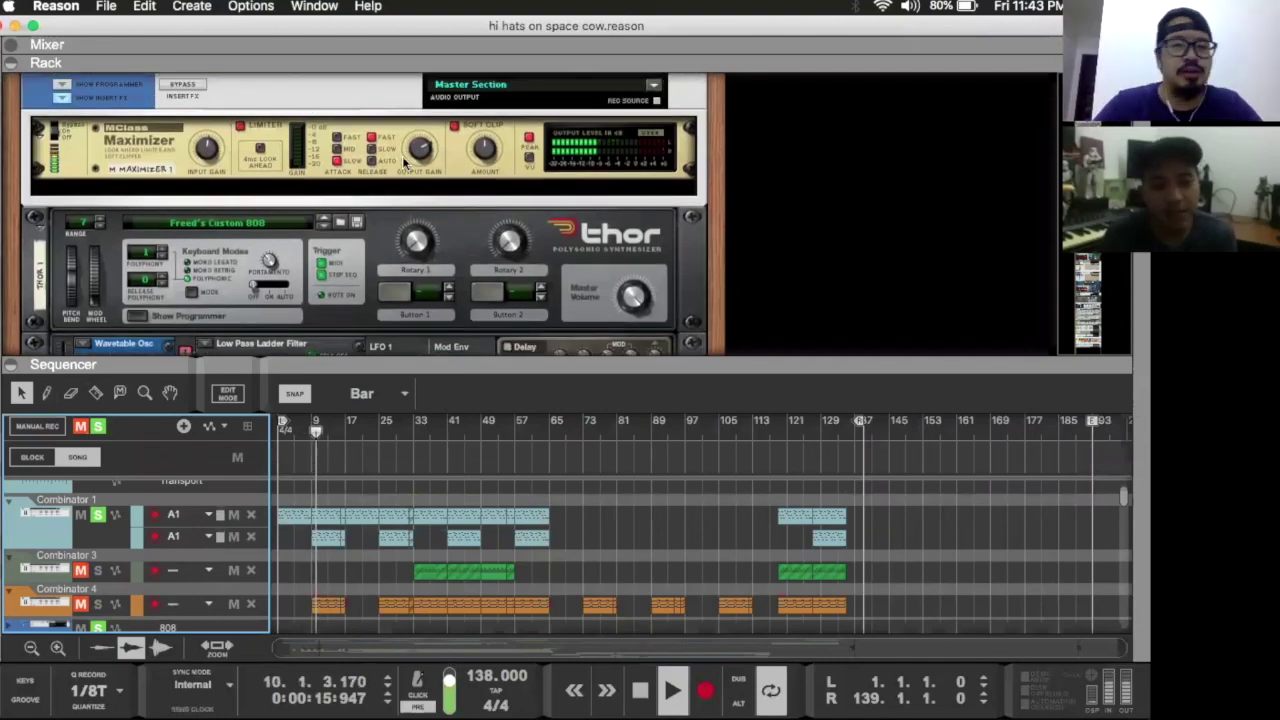
scroll(797, 241, "down", 1)
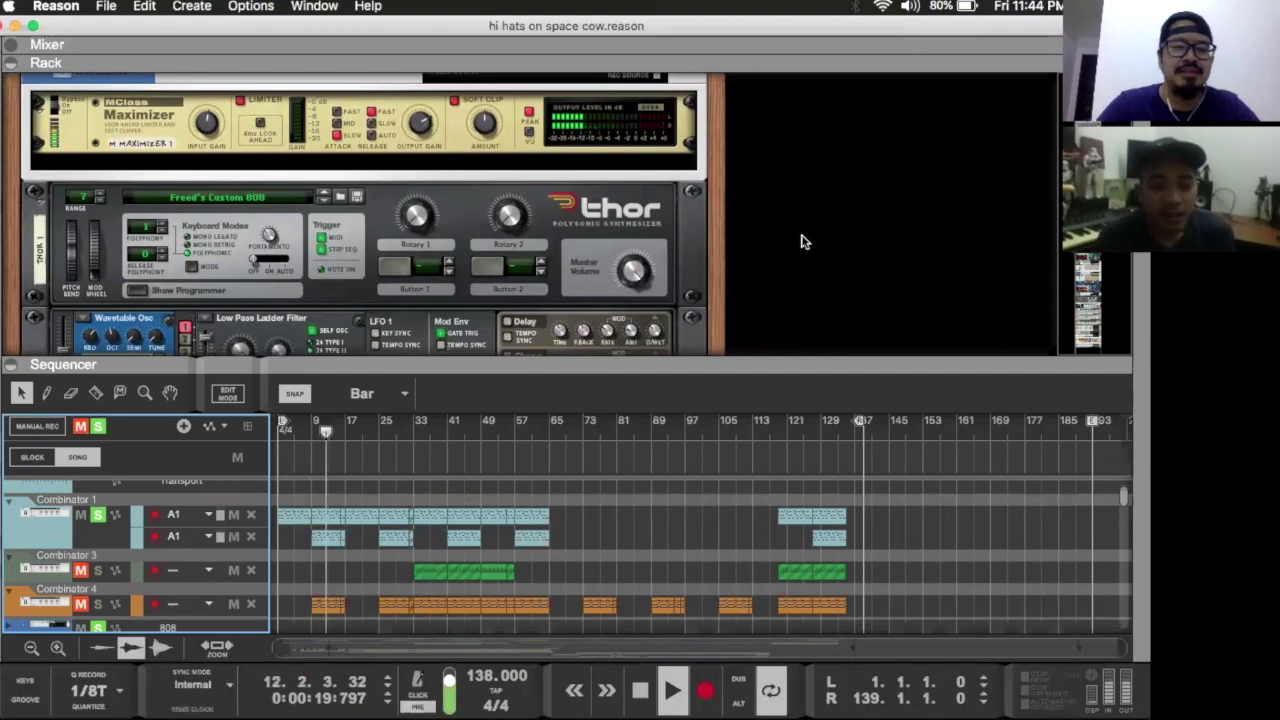
scroll(800, 241, "down", 3)
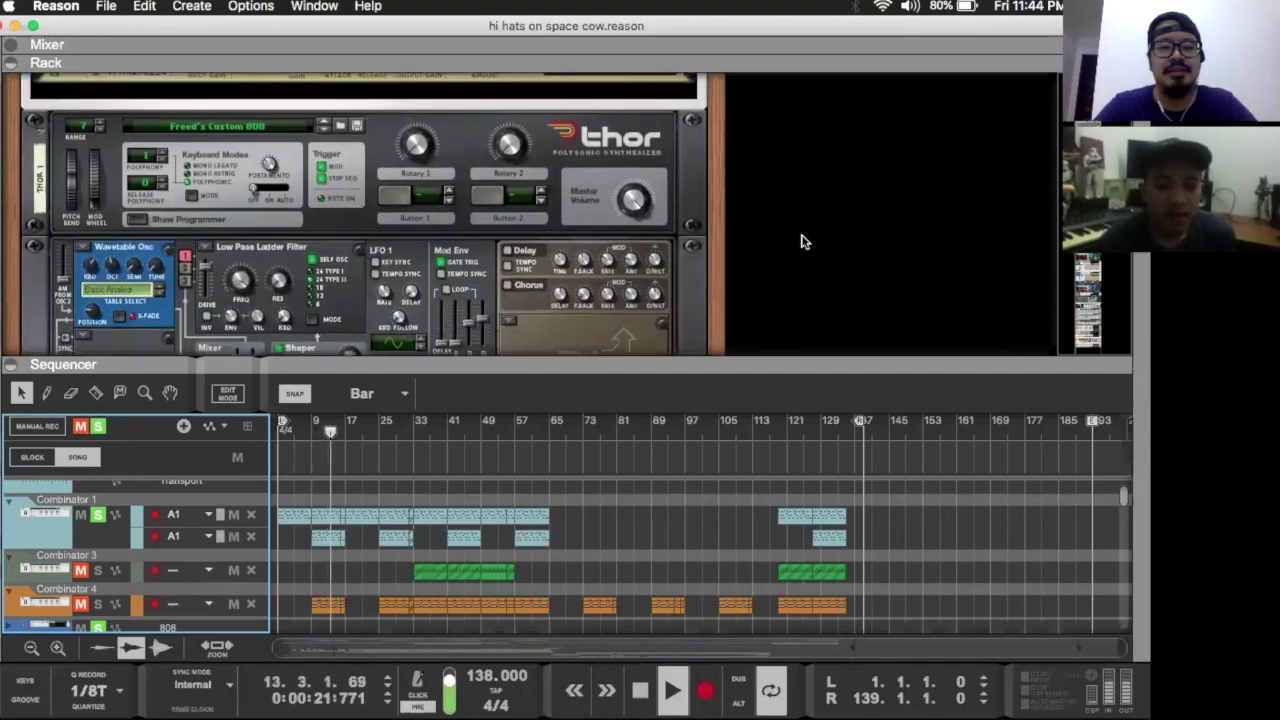
scroll(800, 241, "down", 1)
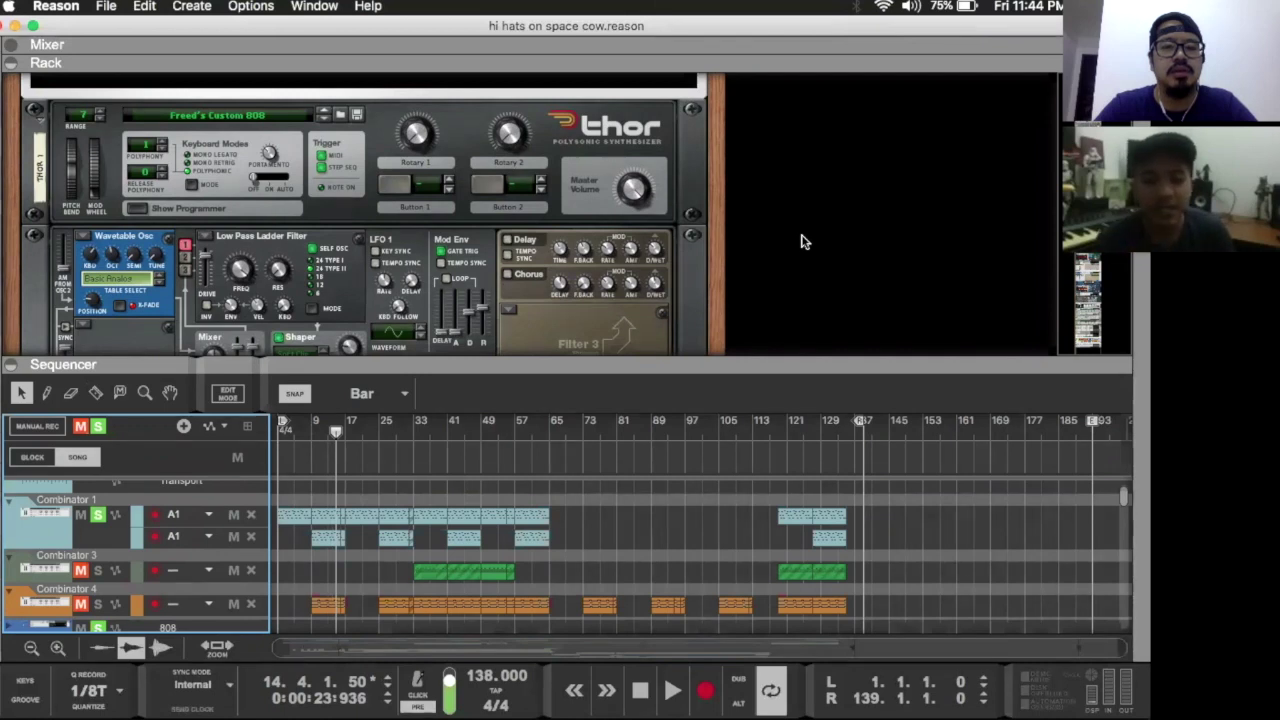
scroll(800, 240, "down", 4)
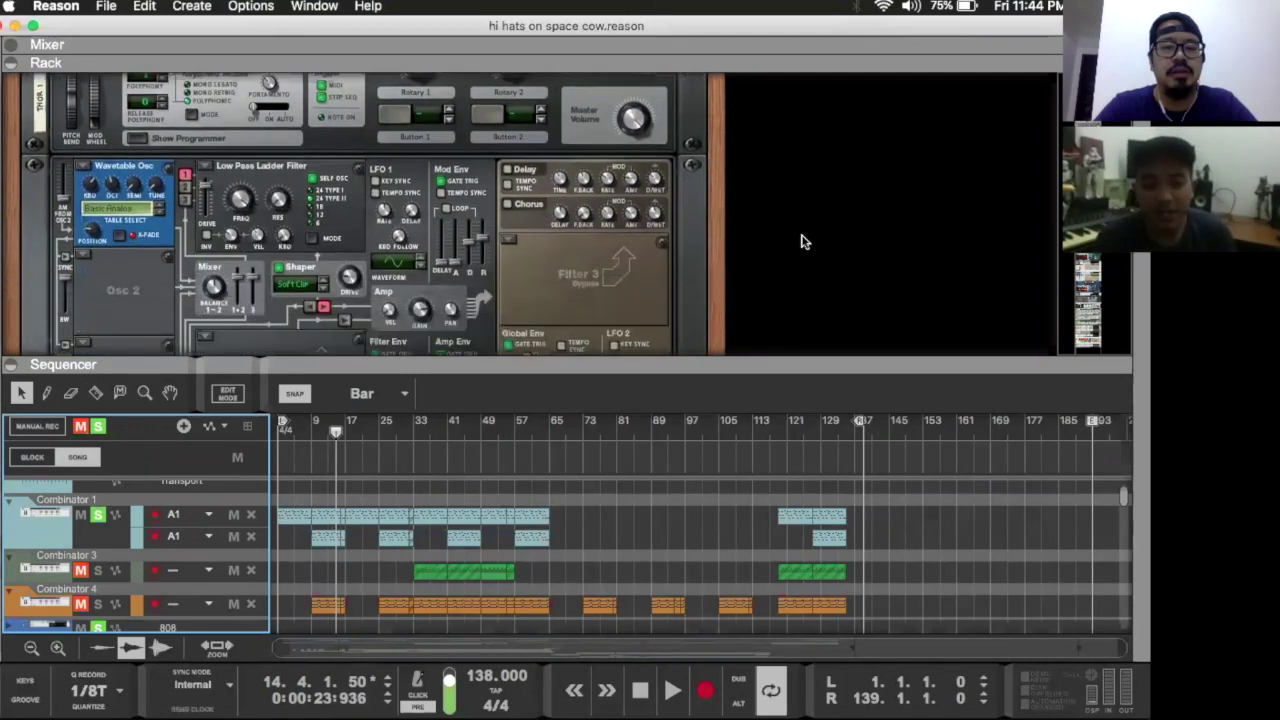
scroll(800, 240, "up", 10)
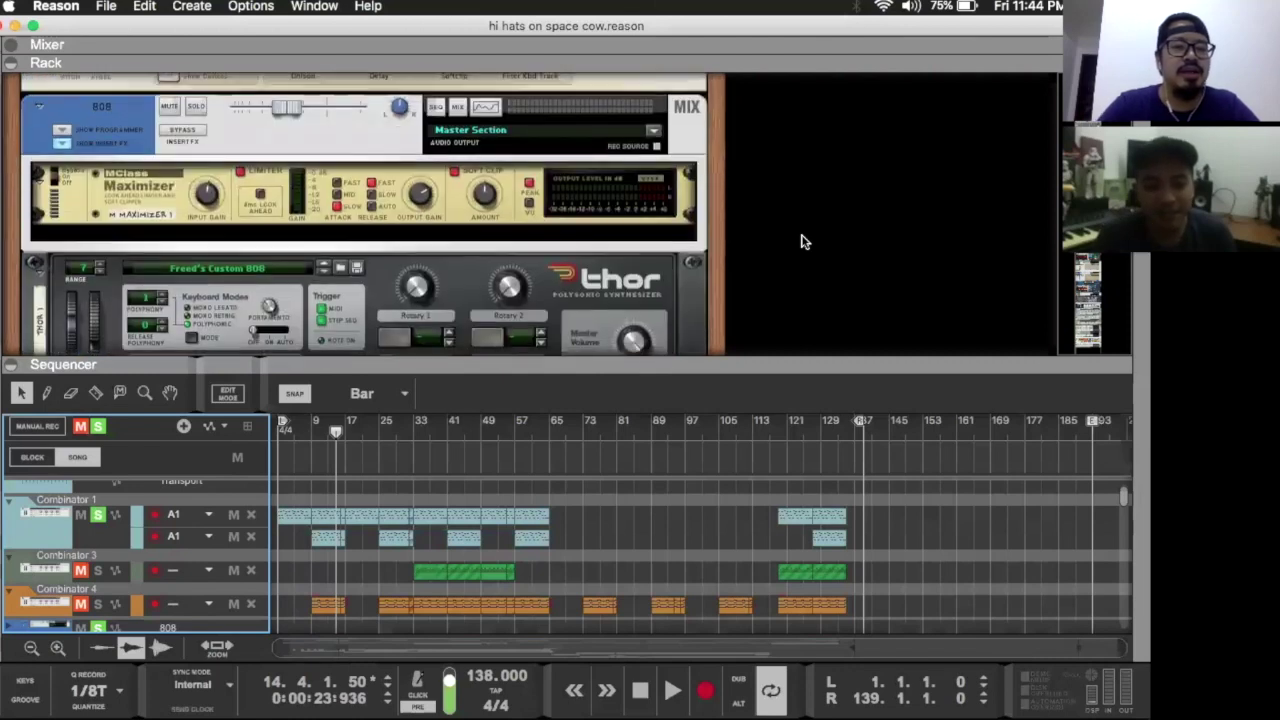
scroll(440, 212, "down", 2)
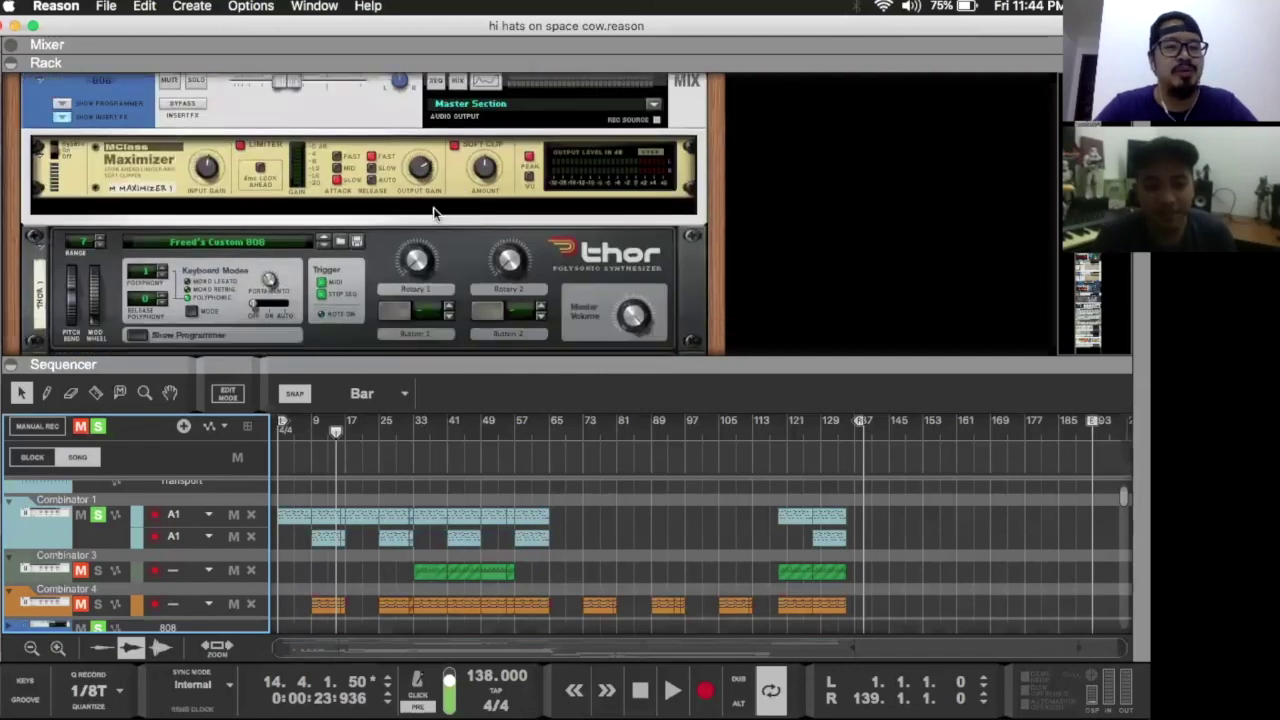
Step: Hide the insert effects of the 808 mix channel, look over the Thor panel and return to the full sequencer
left_click(62, 117)
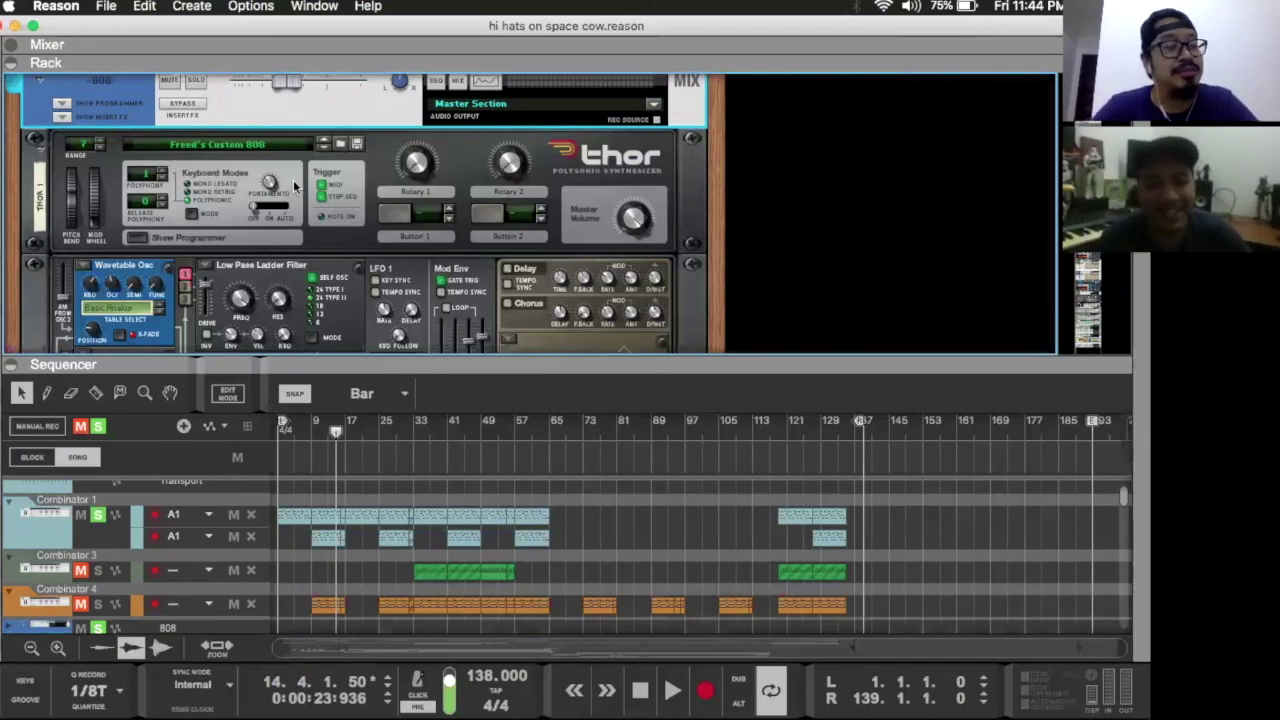
scroll(430, 245, "up", 2)
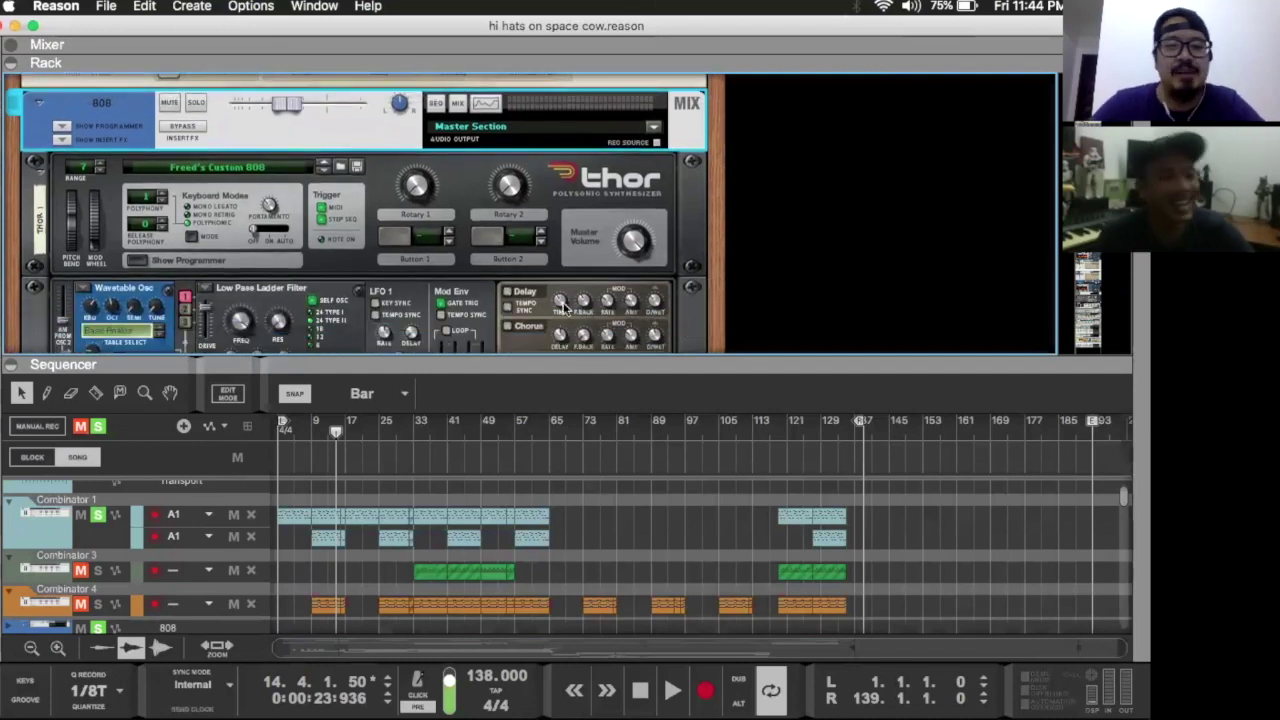
scroll(812, 257, "down", 5)
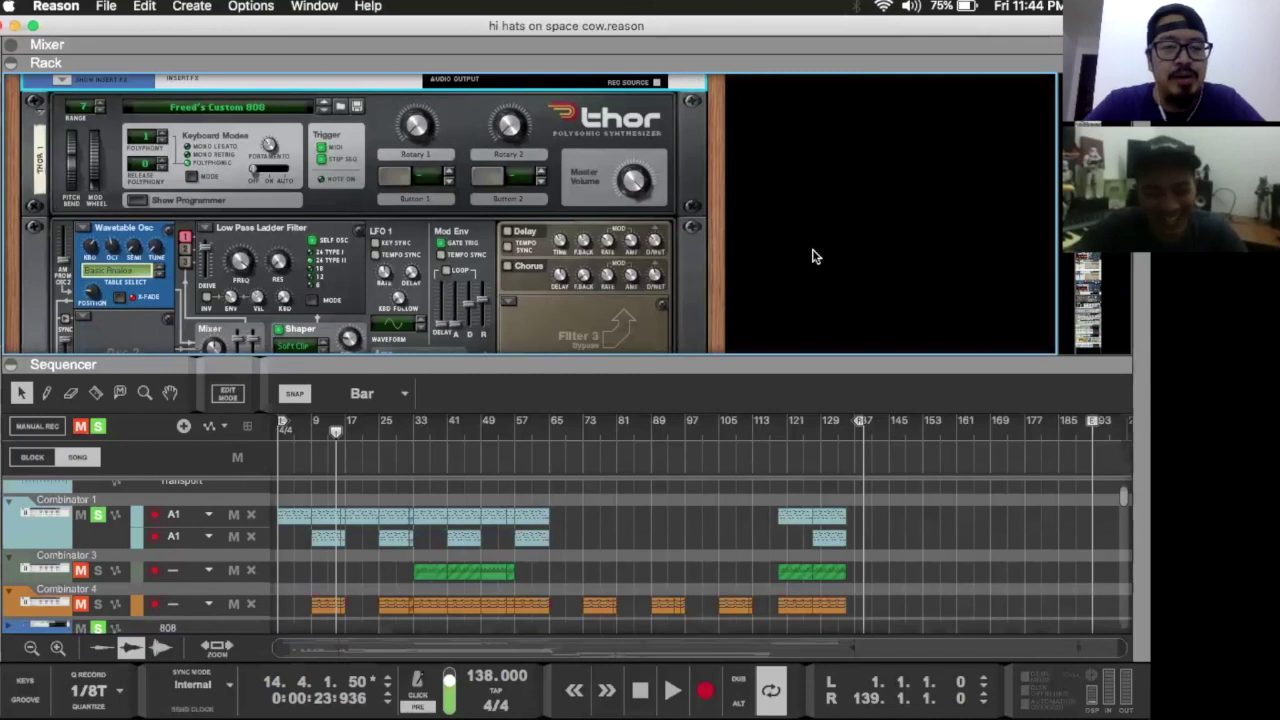
key("F6")
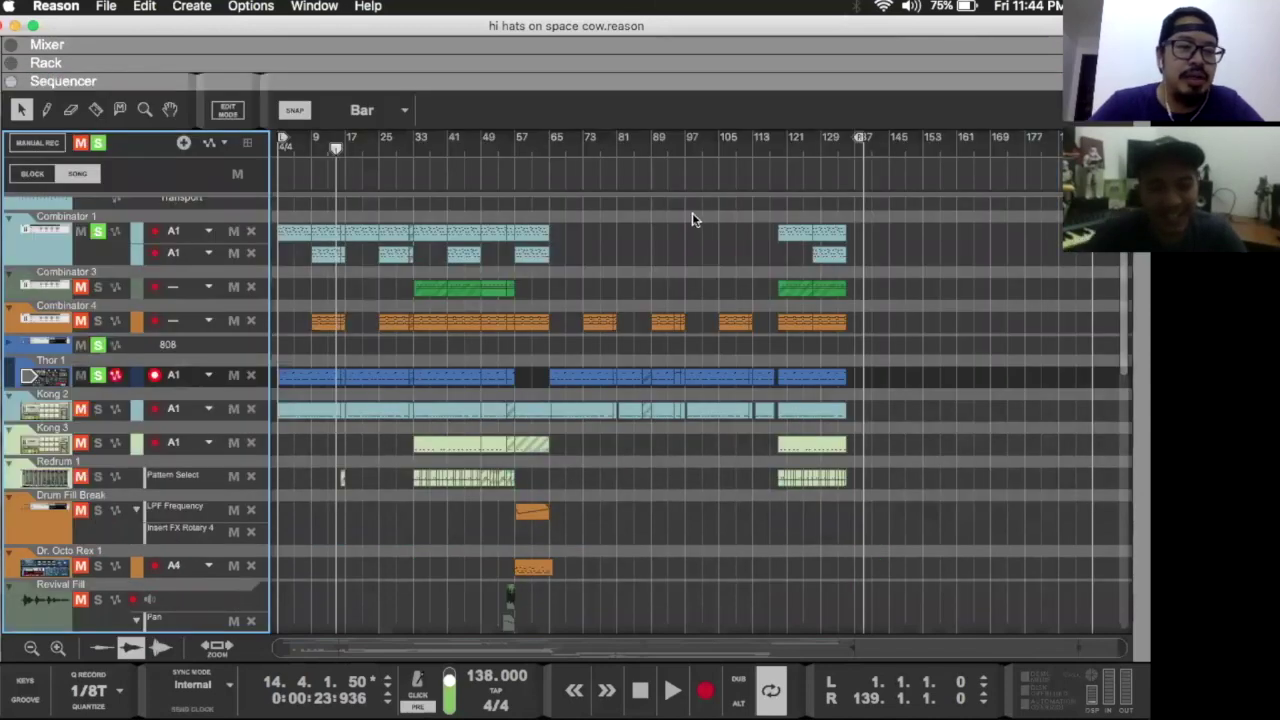
Step: Take another look at the Thor 1 synthesizer and its 808 mix channel in the rack, and go back to the full sequencer
key("F6")
scroll(289, 185, "up", 4)
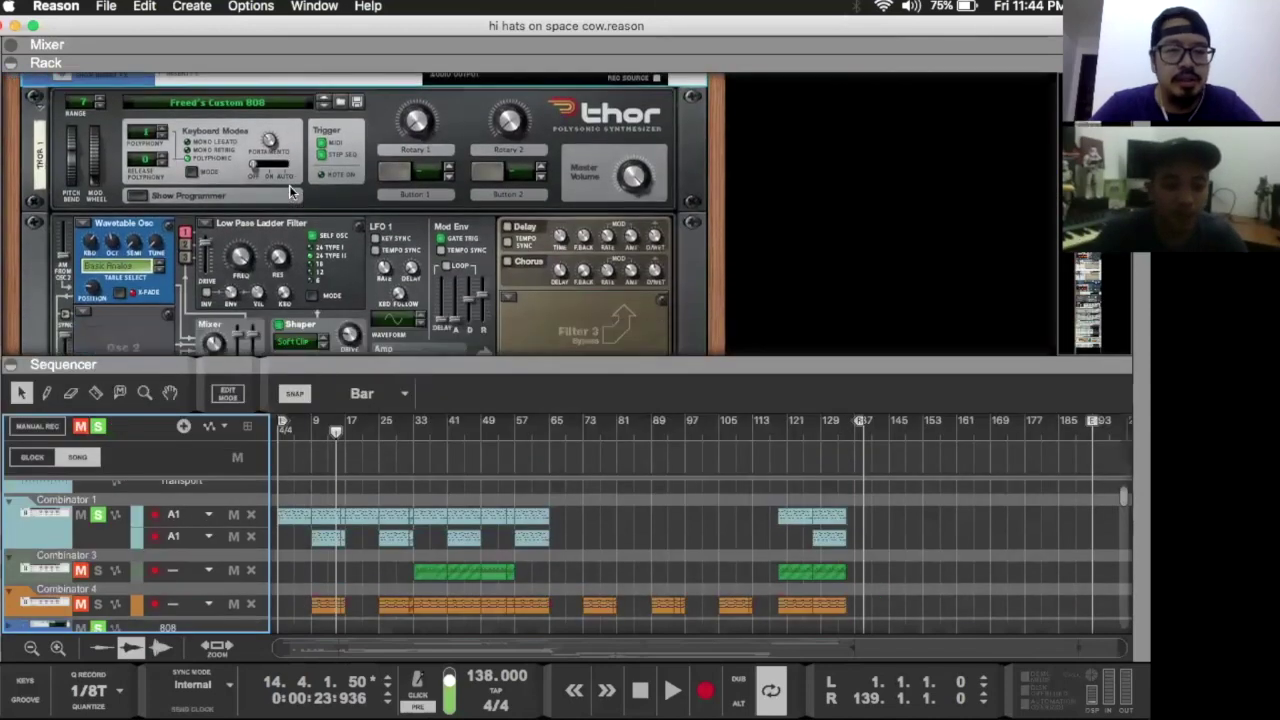
scroll(778, 252, "down", 4)
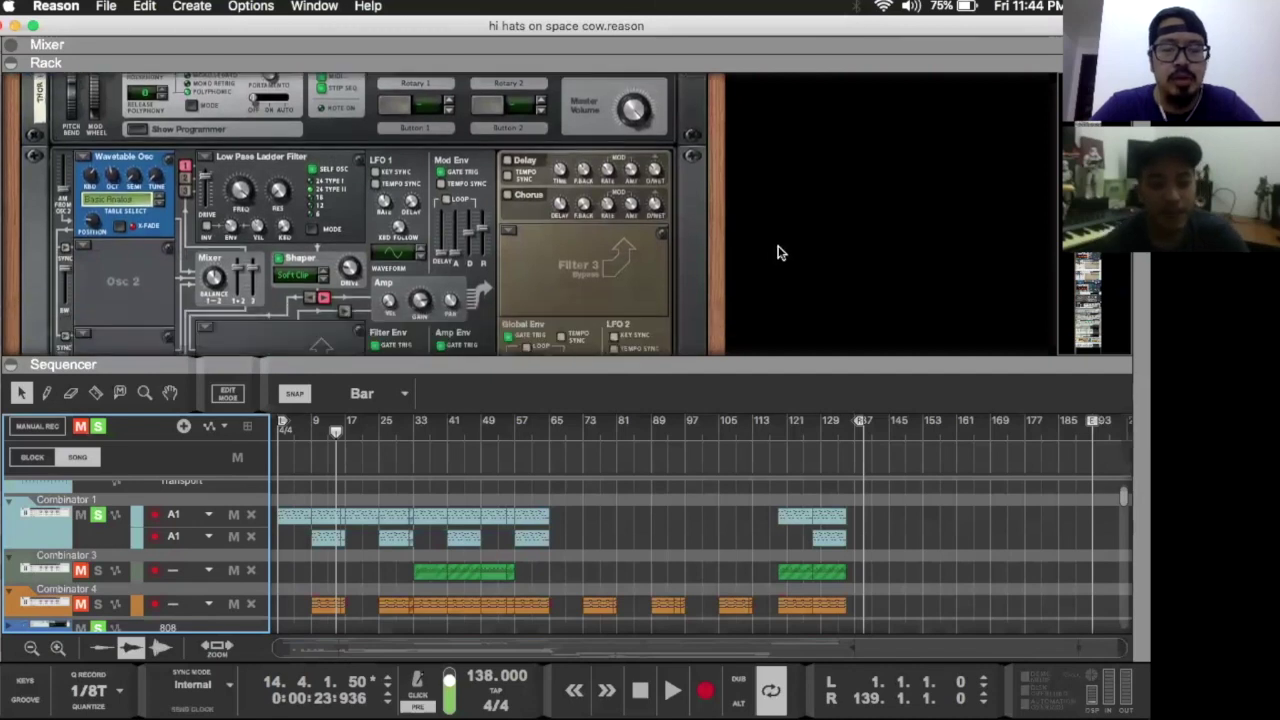
scroll(778, 252, "up", 4)
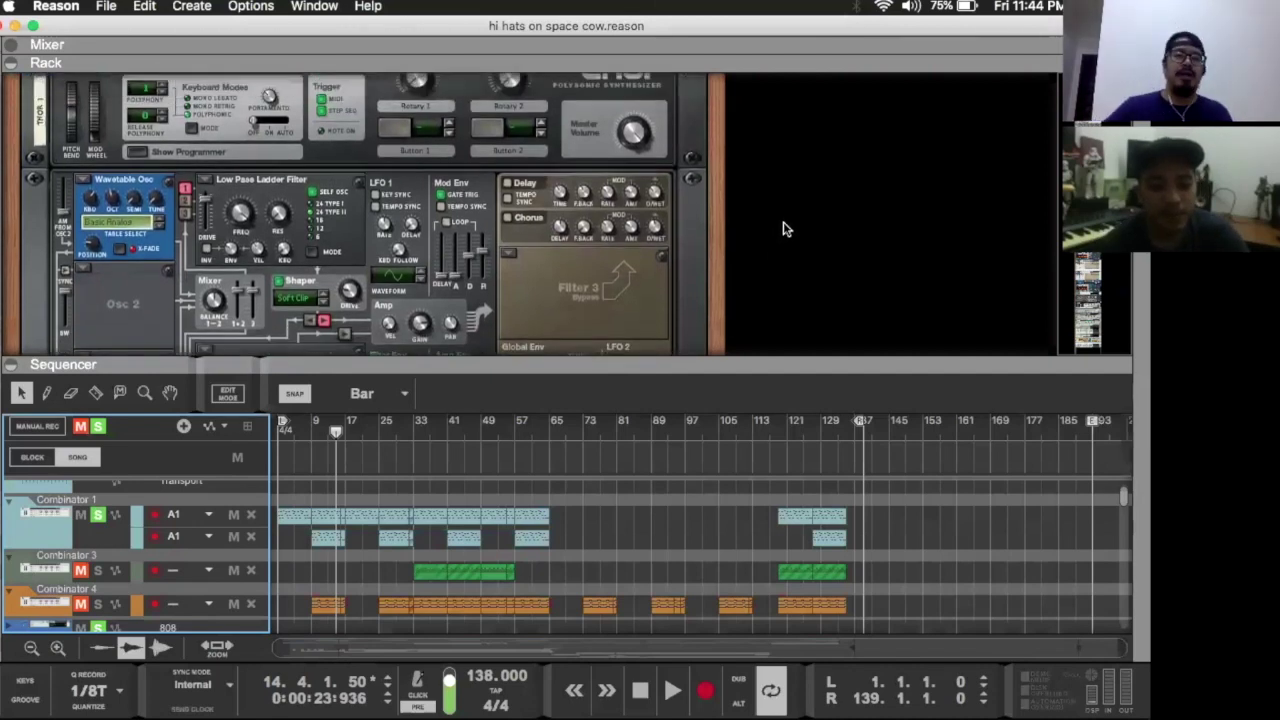
scroll(785, 229, "up", 5)
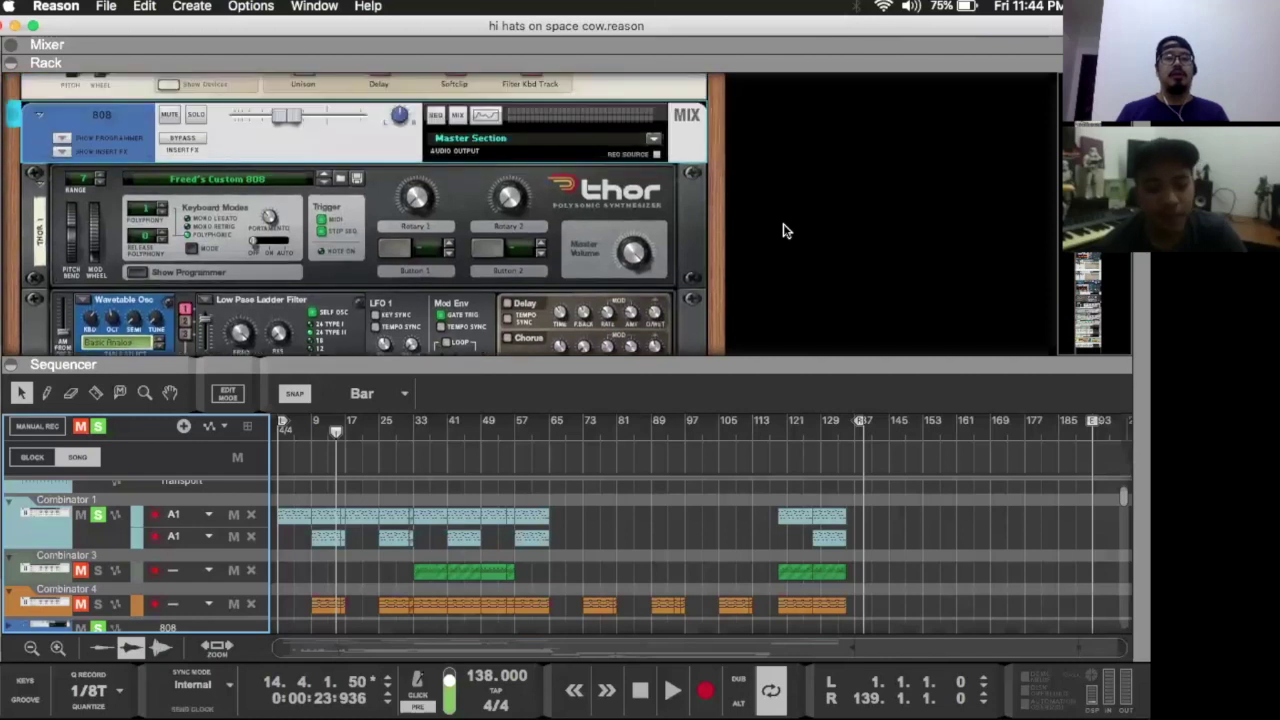
key("F6")
Step: Play the song with all tracks audible and move playback to shortly before the section at bar 33
key("KP_0")
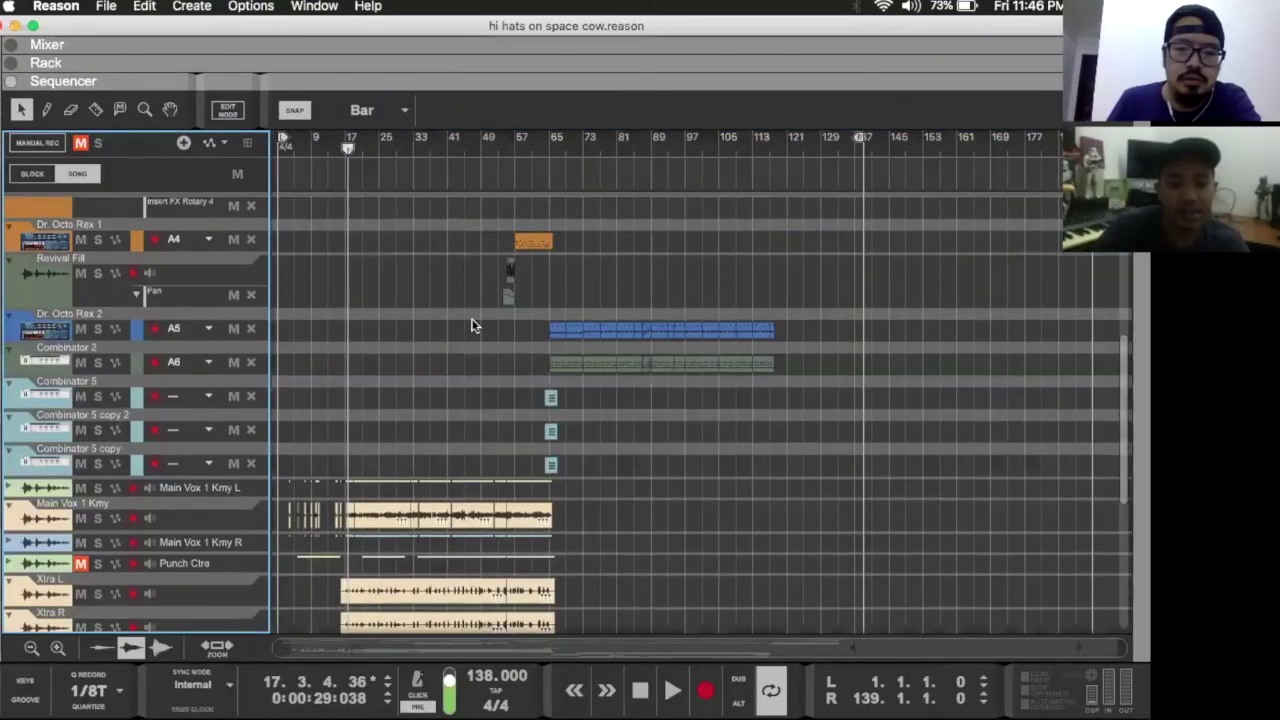
scroll(472, 323, "up", 1)
scroll(435, 325, "up", 10)
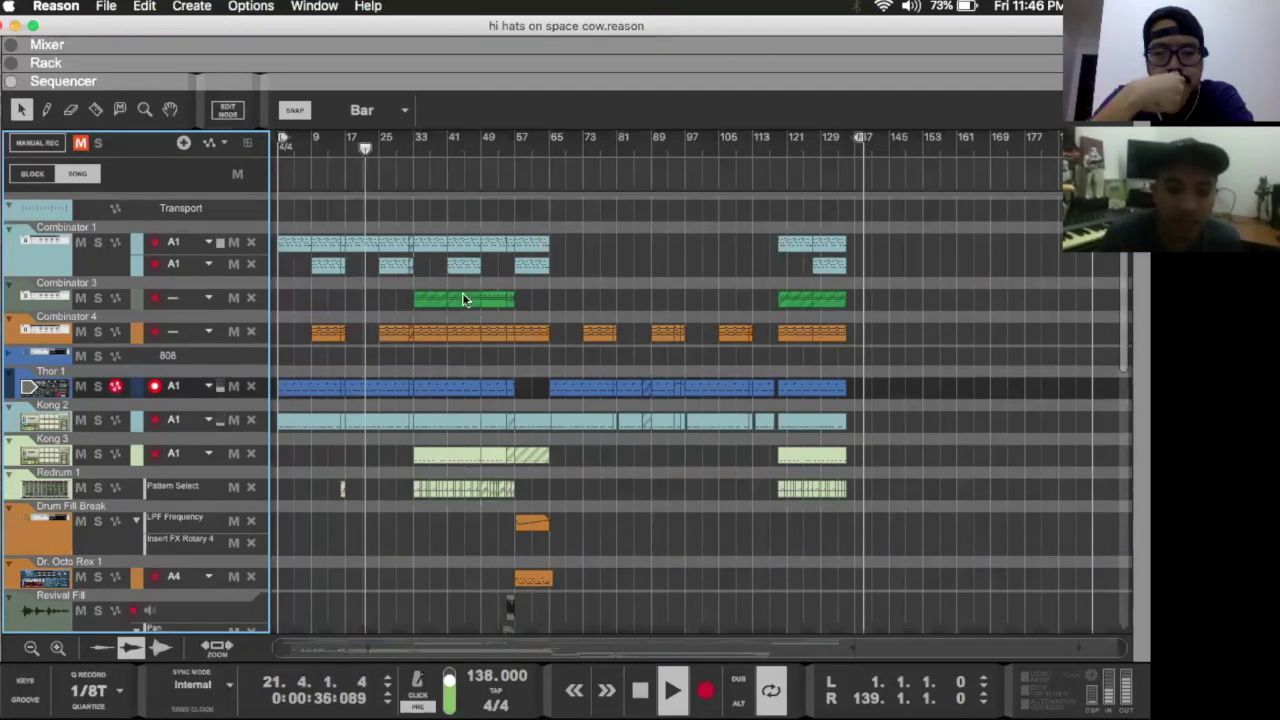
left_click(404, 148)
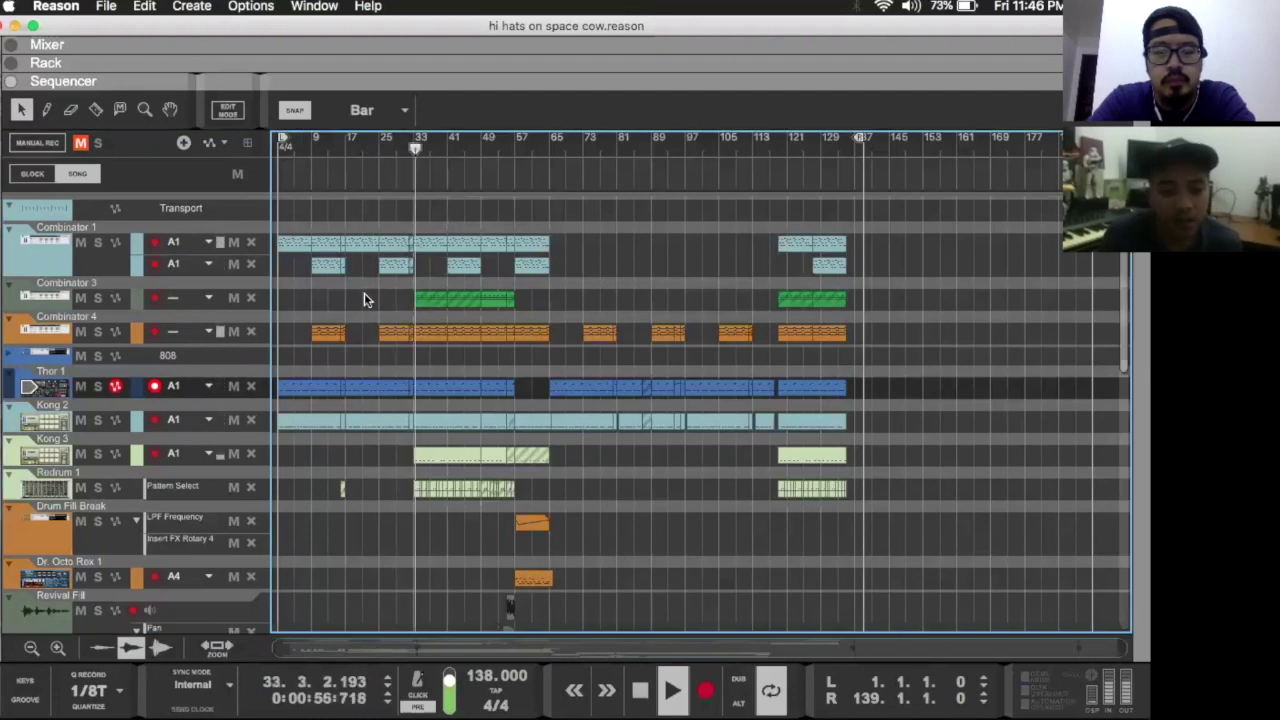
Step: Solo Kong 3 during playback, switch the solo to Redrum 1 and stop the song
left_click(98, 453)
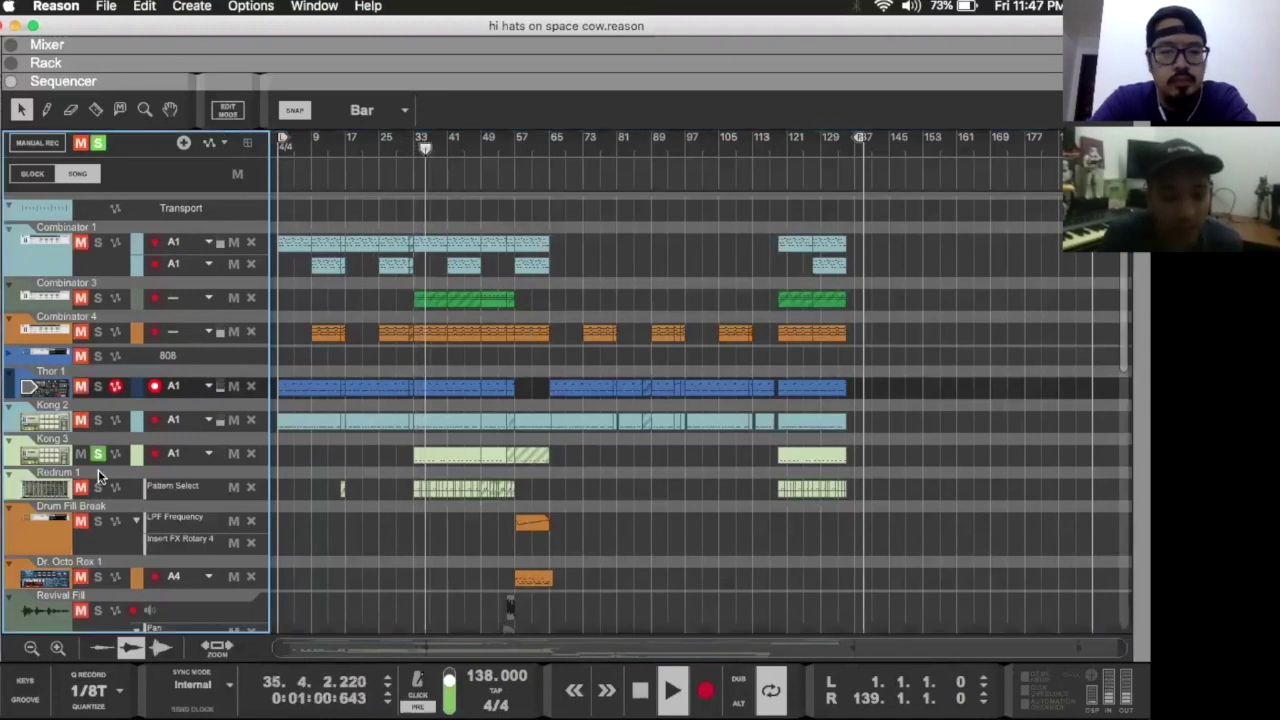
left_click(98, 487)
left_click(98, 487)
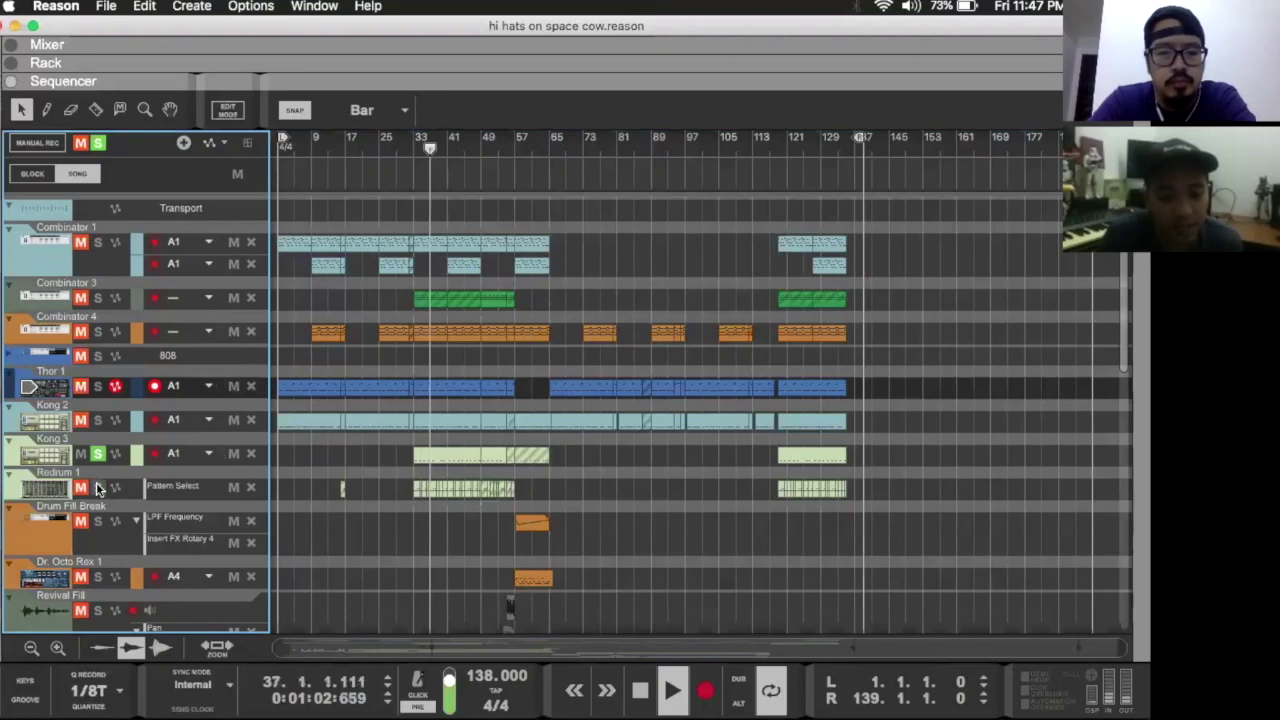
left_click(98, 487)
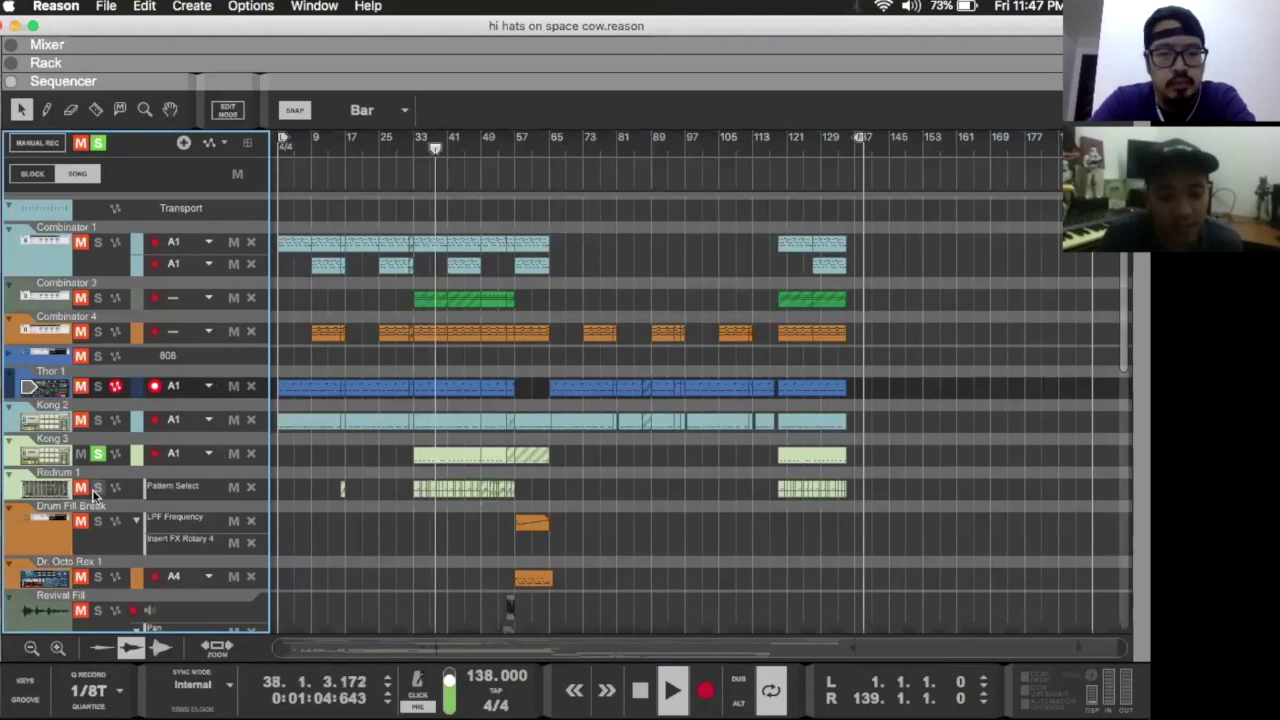
left_click(98, 453)
left_click(98, 487)
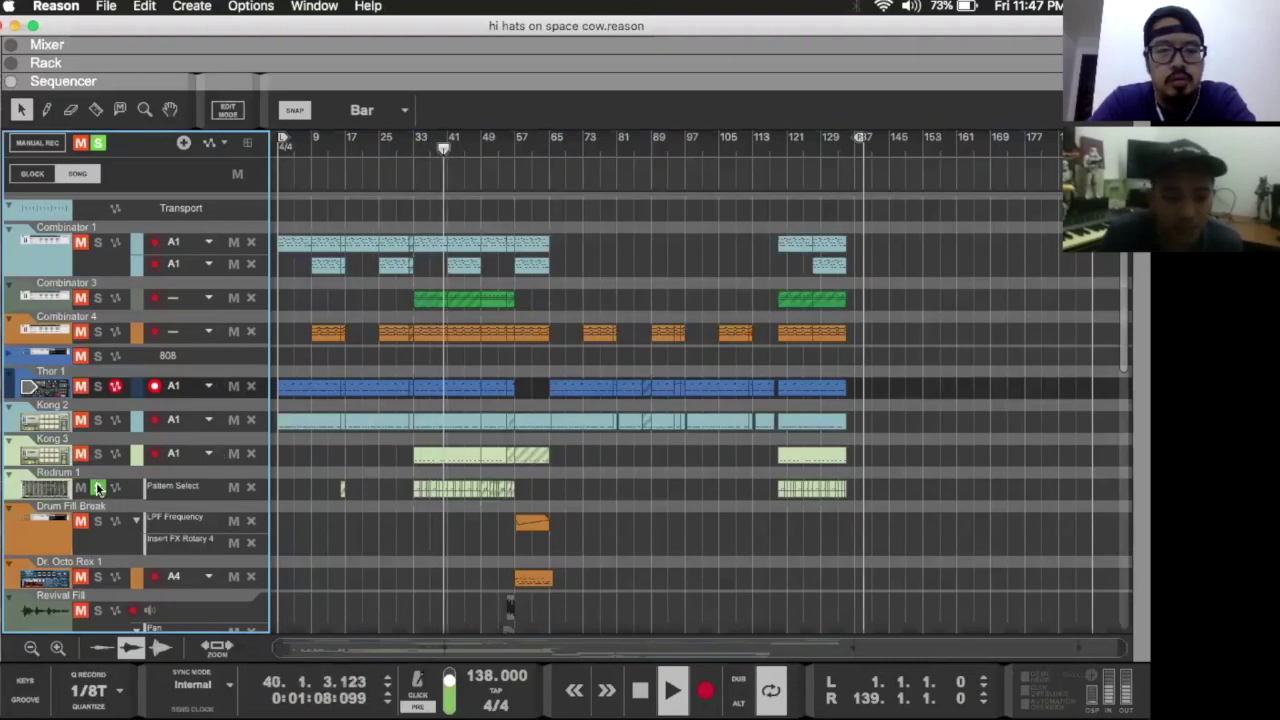
key("space")
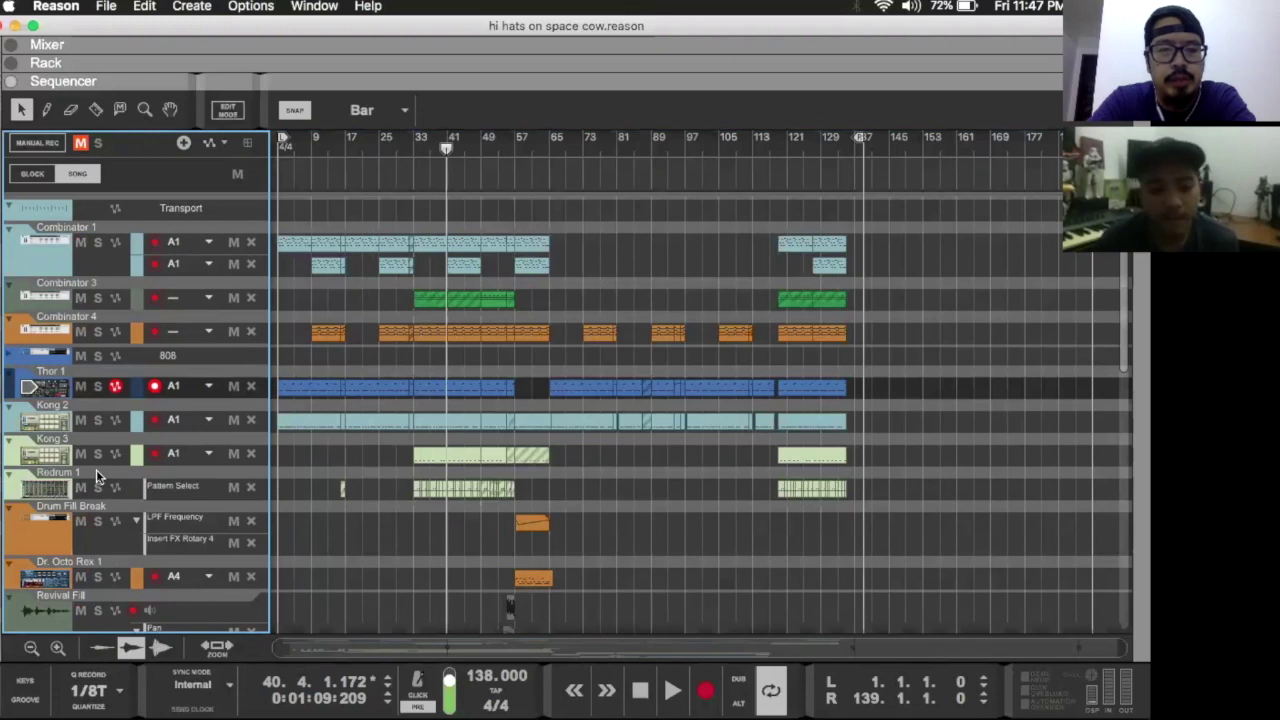
Step: Examine the Kong drum designers in the rack, comparing the Mozart Theme Kick with the CDK - Everyday Snare on the Snare channel
double_click(48, 425)
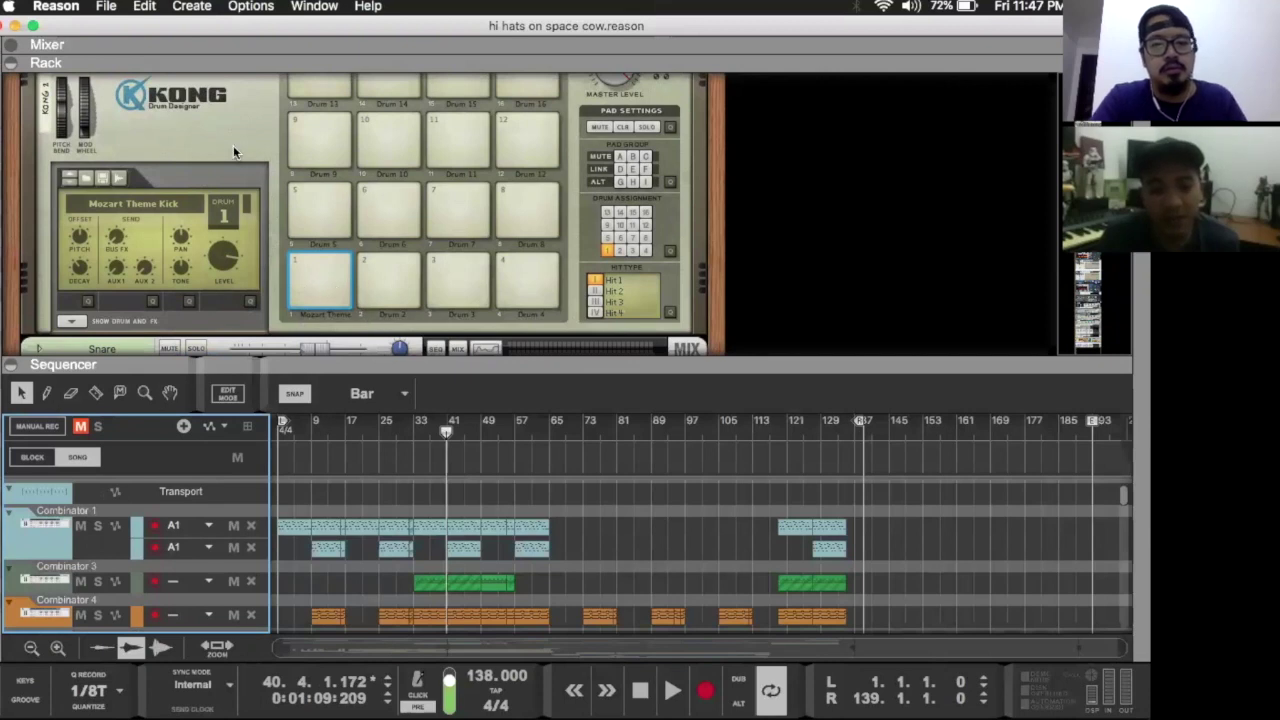
scroll(233, 145, "down", 5)
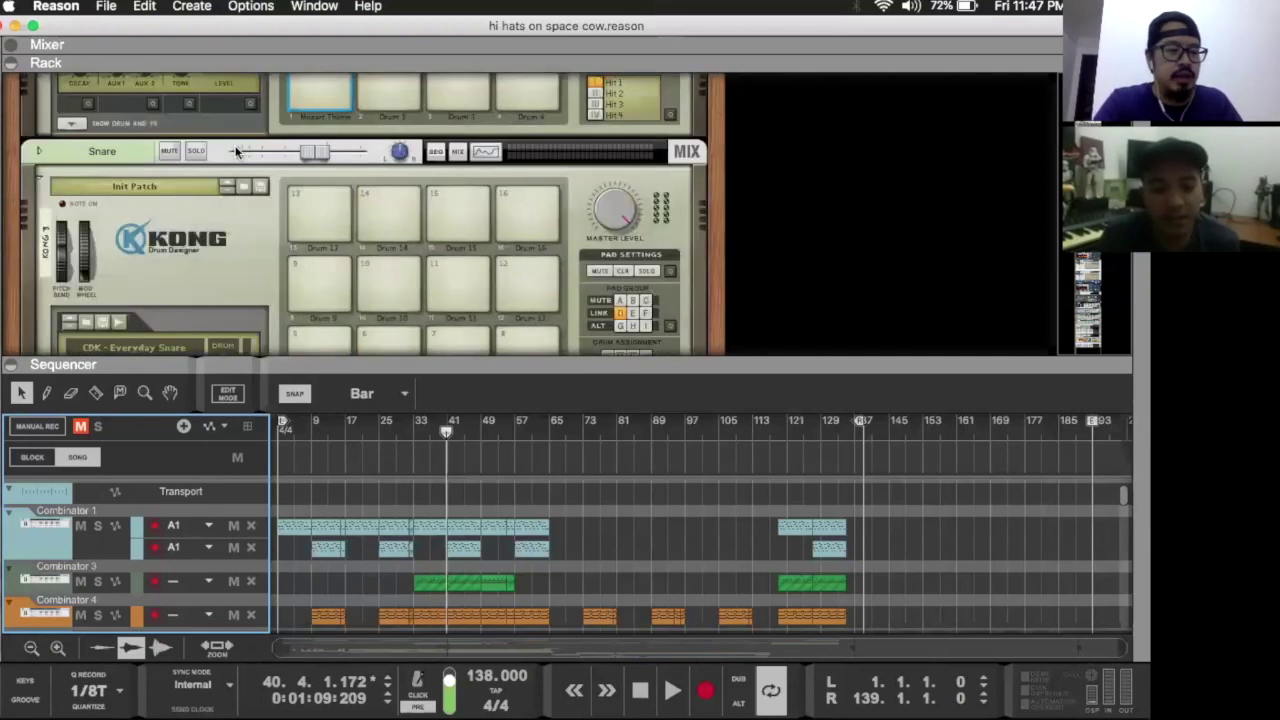
scroll(240, 158, "up", 5)
scroll(280, 205, "up", 1)
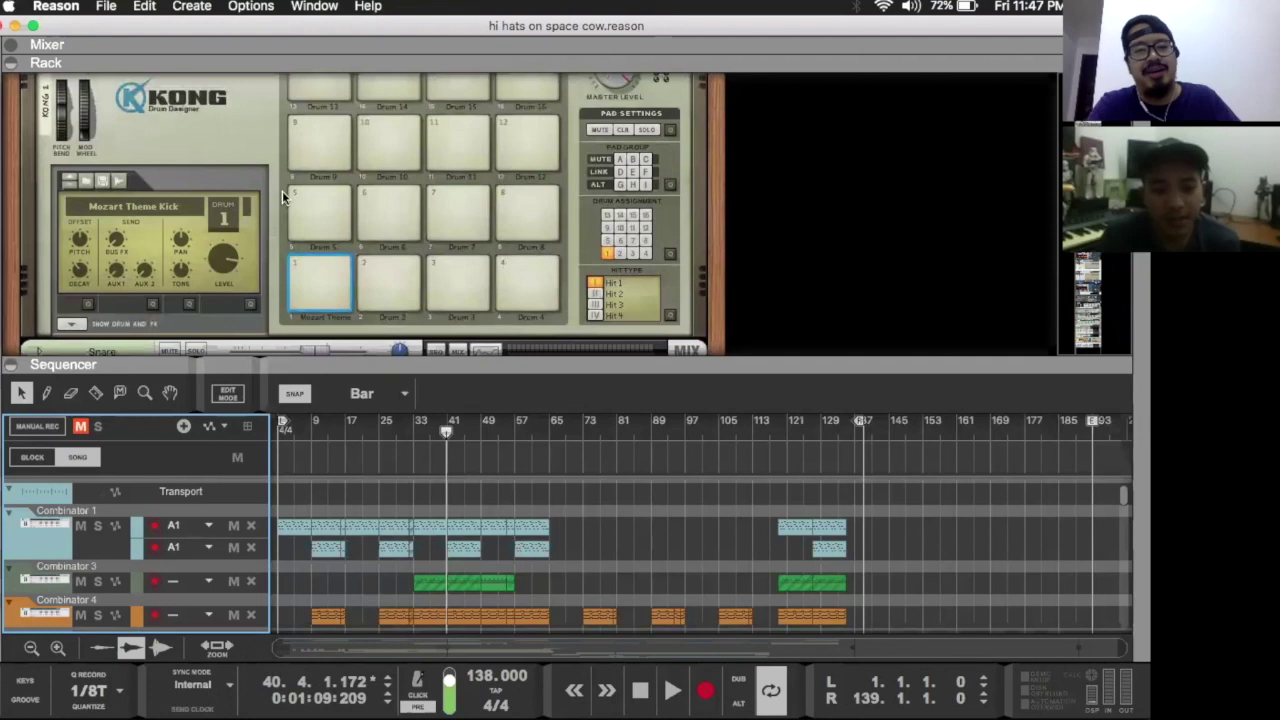
scroll(271, 159, "down", 2)
scroll(271, 159, "down", 5)
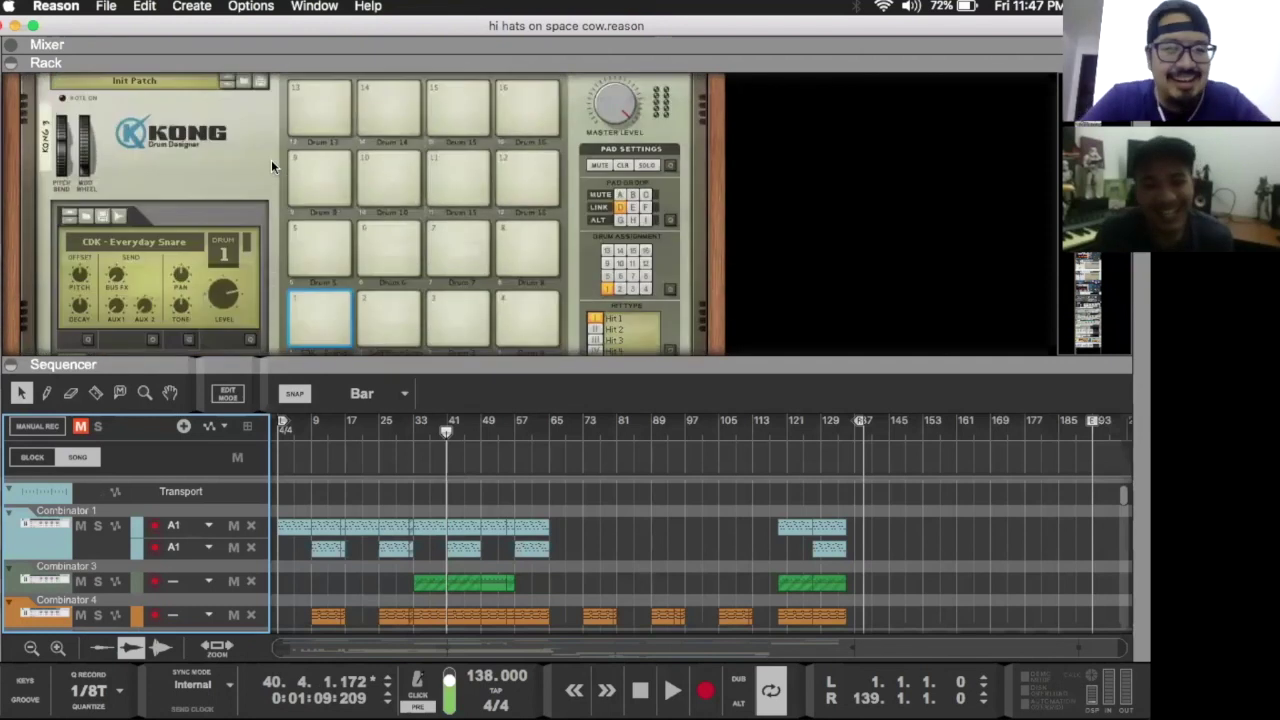
scroll(271, 159, "down", 2)
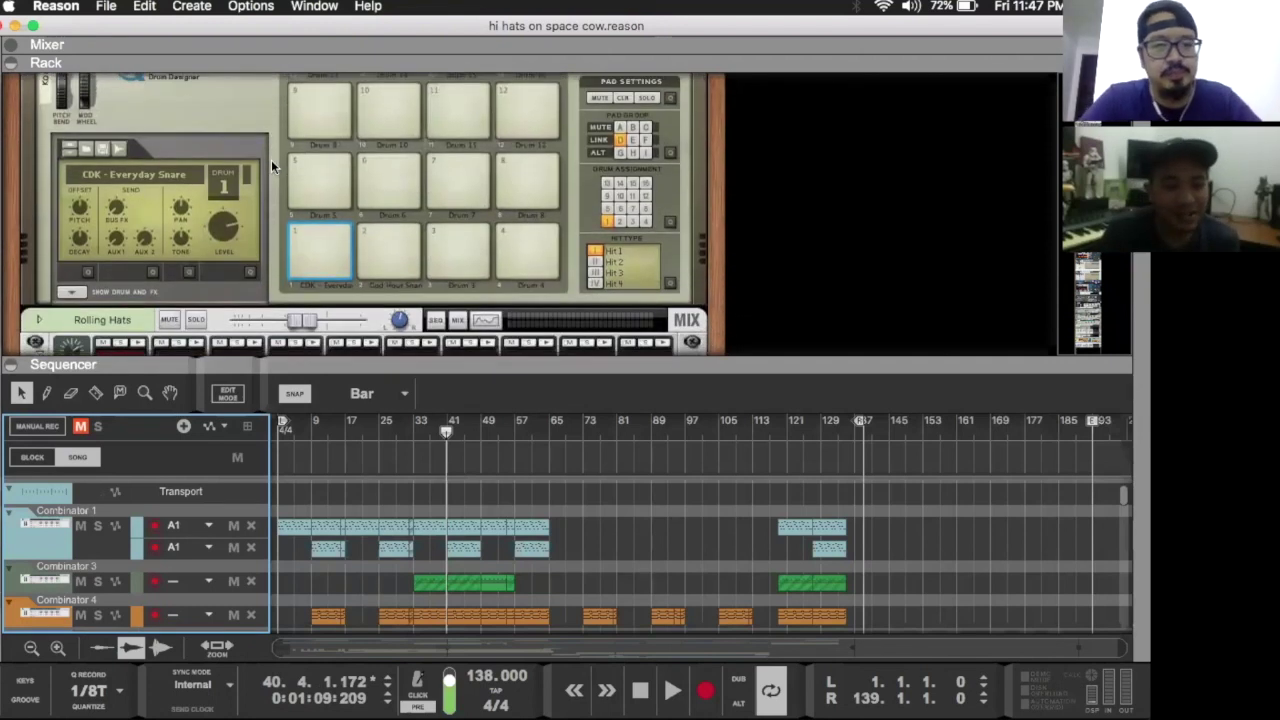
scroll(271, 159, "up", 2)
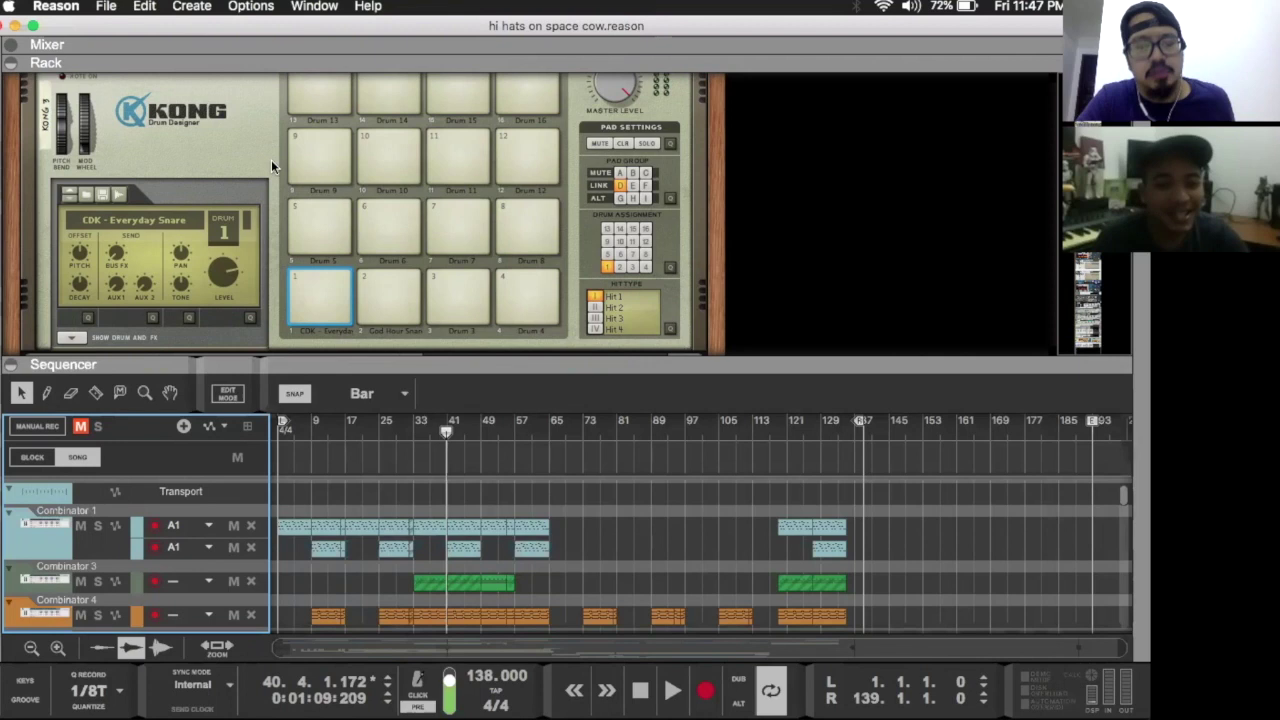
scroll(271, 159, "up", 5)
scroll(271, 159, "up", 2)
Step: Examine the Redrum 1 drum machine with its step pattern and pattern bank in the rack
scroll(271, 159, "down", 8)
scroll(271, 159, "down", 5)
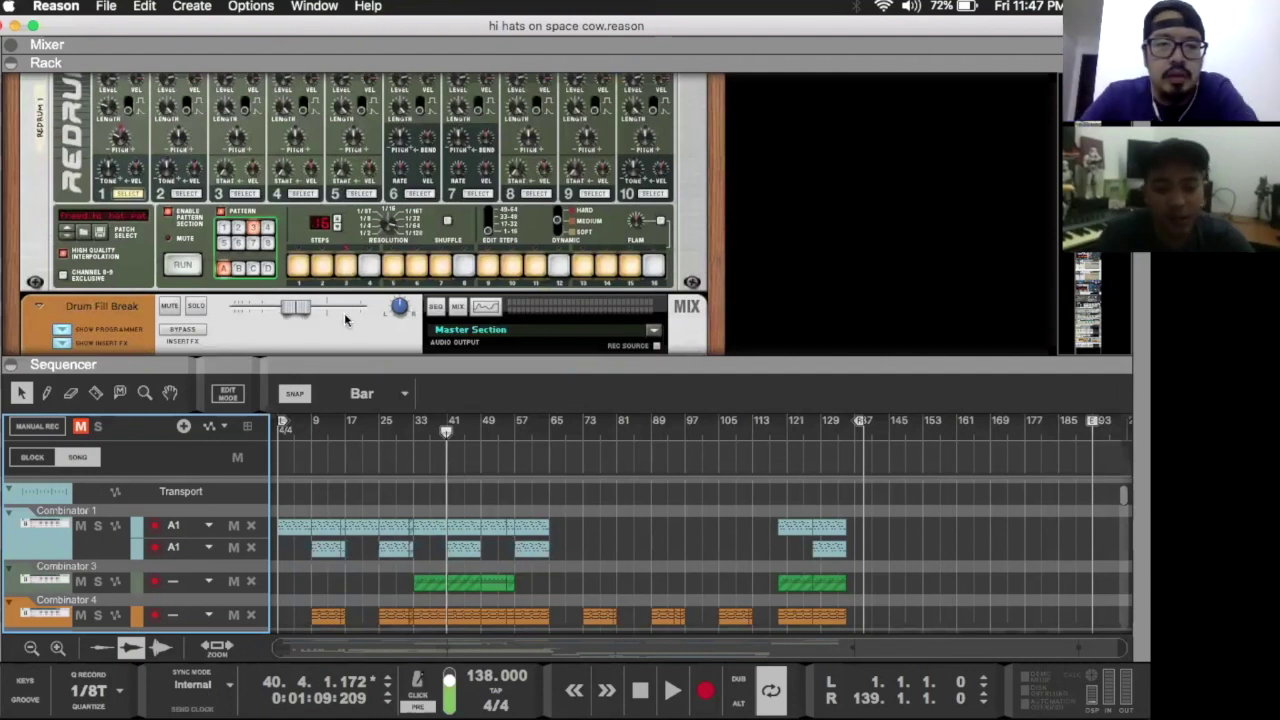
scroll(344, 313, "up", 2)
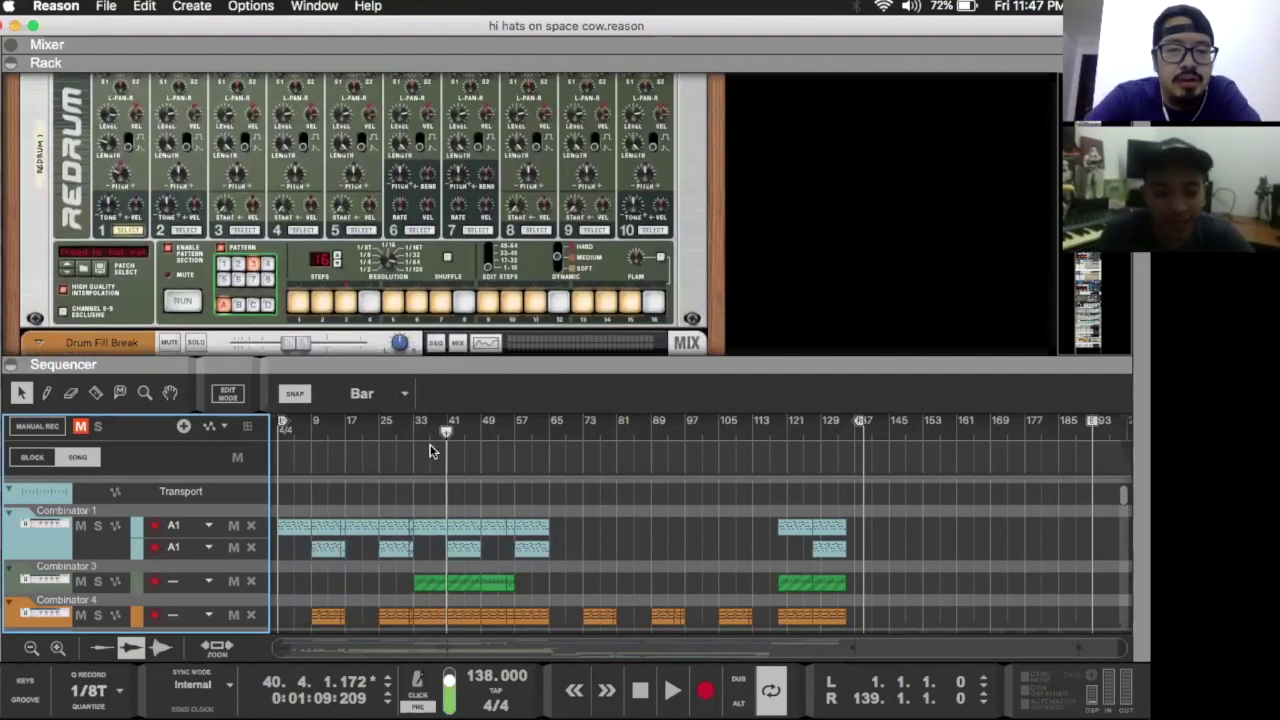
Step: Inspect the Redrum 1 Pattern Select automation between bars 33 and 57, and set the song position to bar 33
scroll(437, 500, "down", 10)
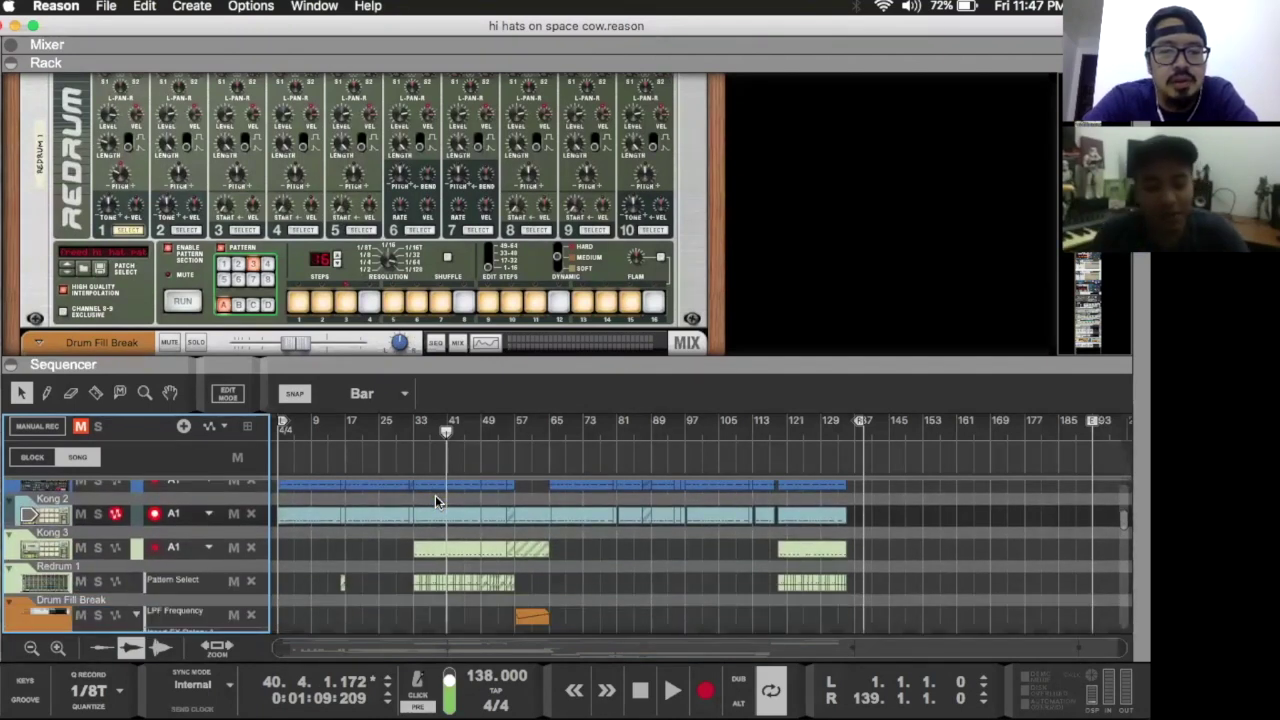
scroll(435, 495, "up", 5)
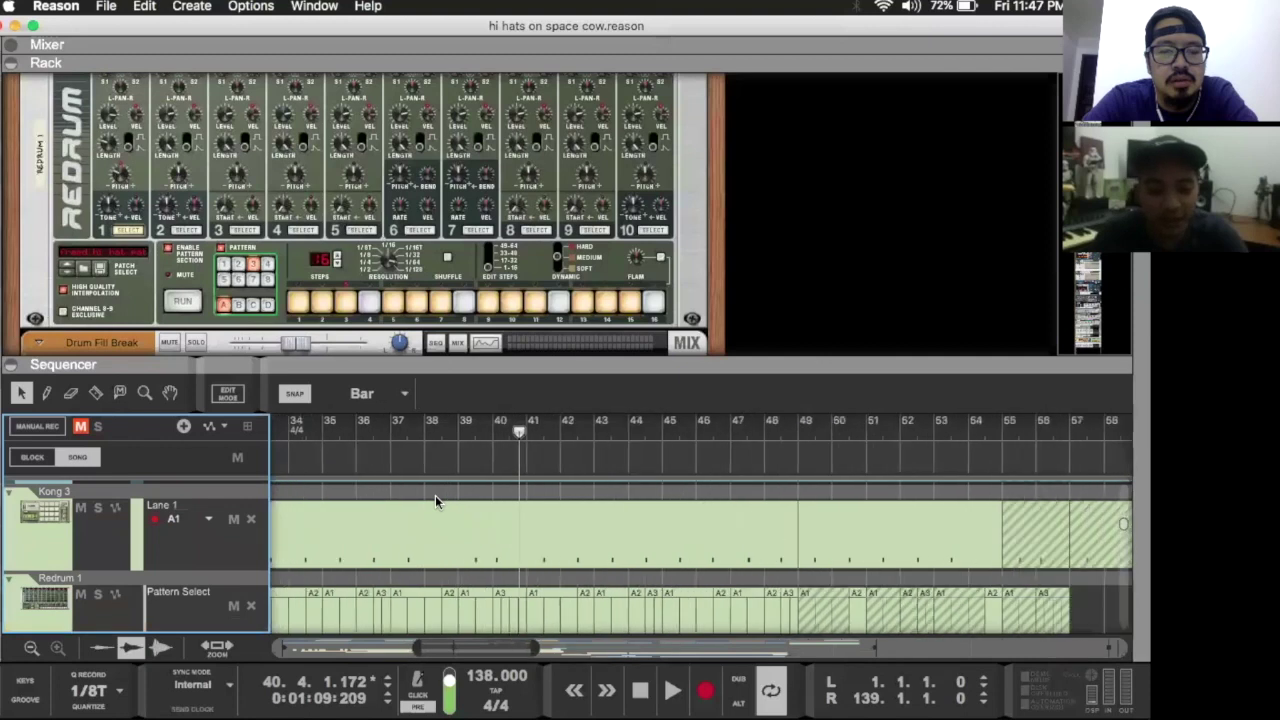
scroll(435, 495, "down", 5)
scroll(420, 563, "up", 2)
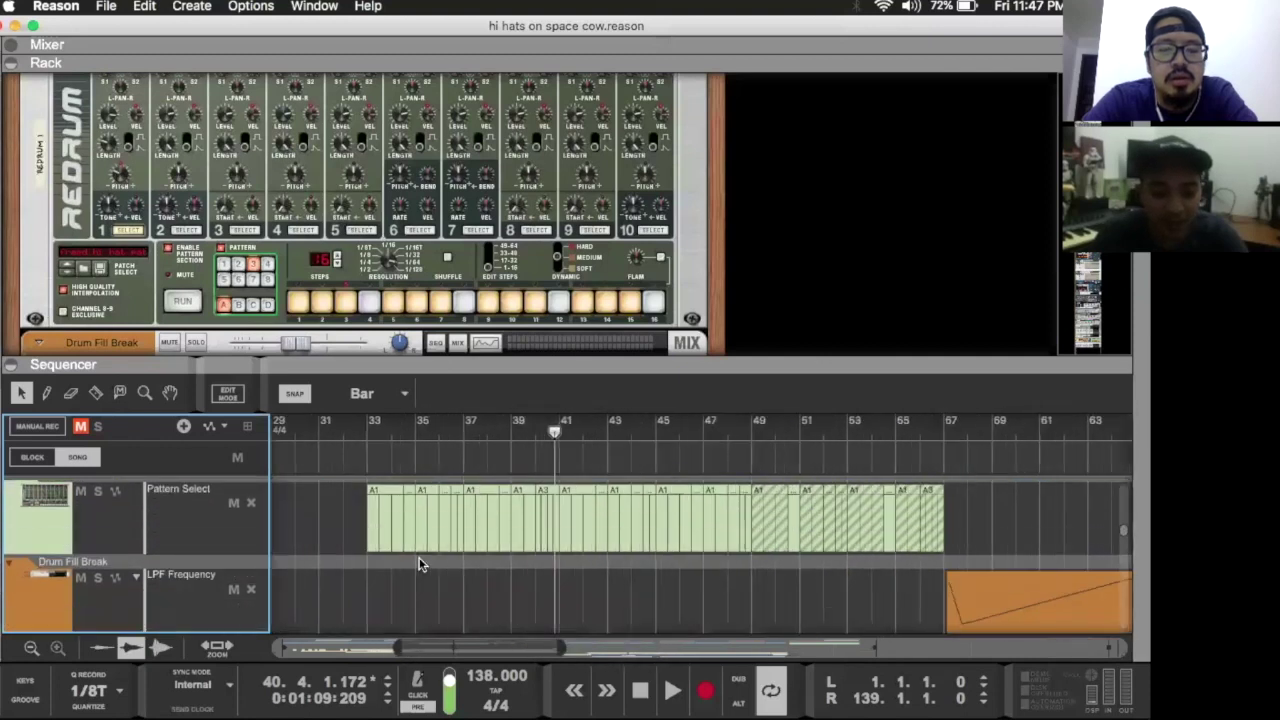
scroll(420, 563, "down", 2)
scroll(420, 563, "up", 2)
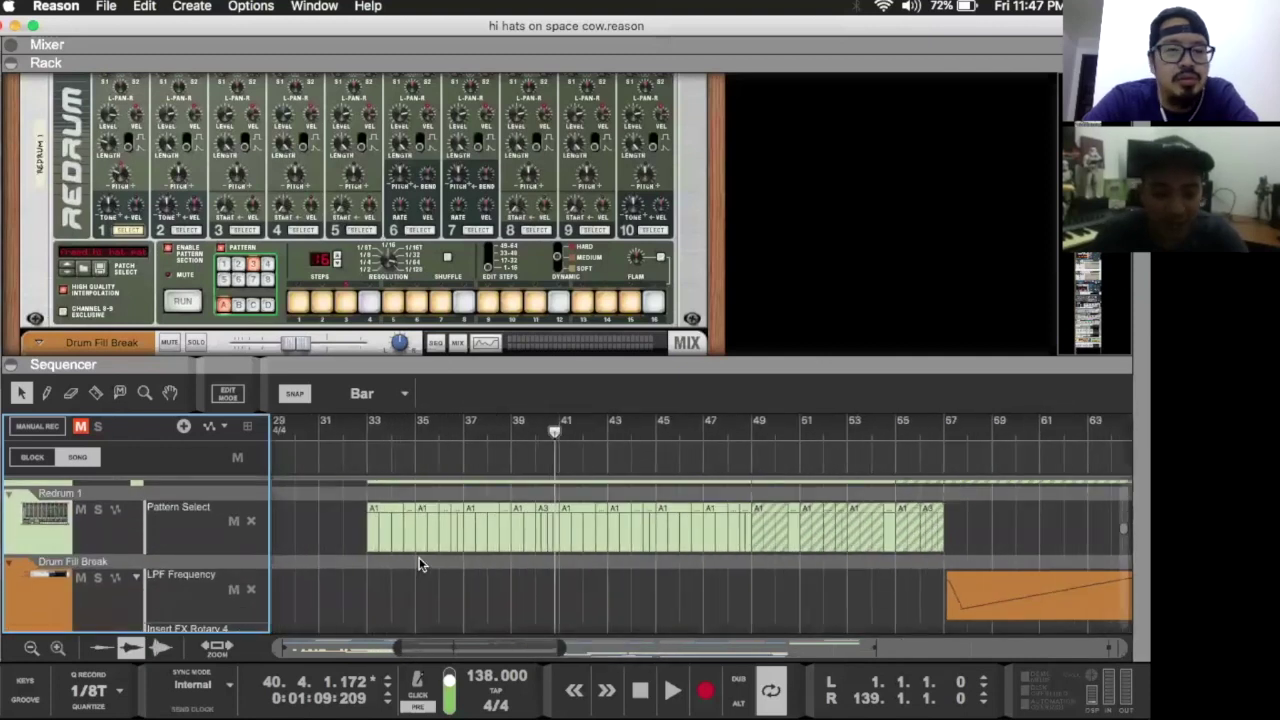
left_click(366, 435)
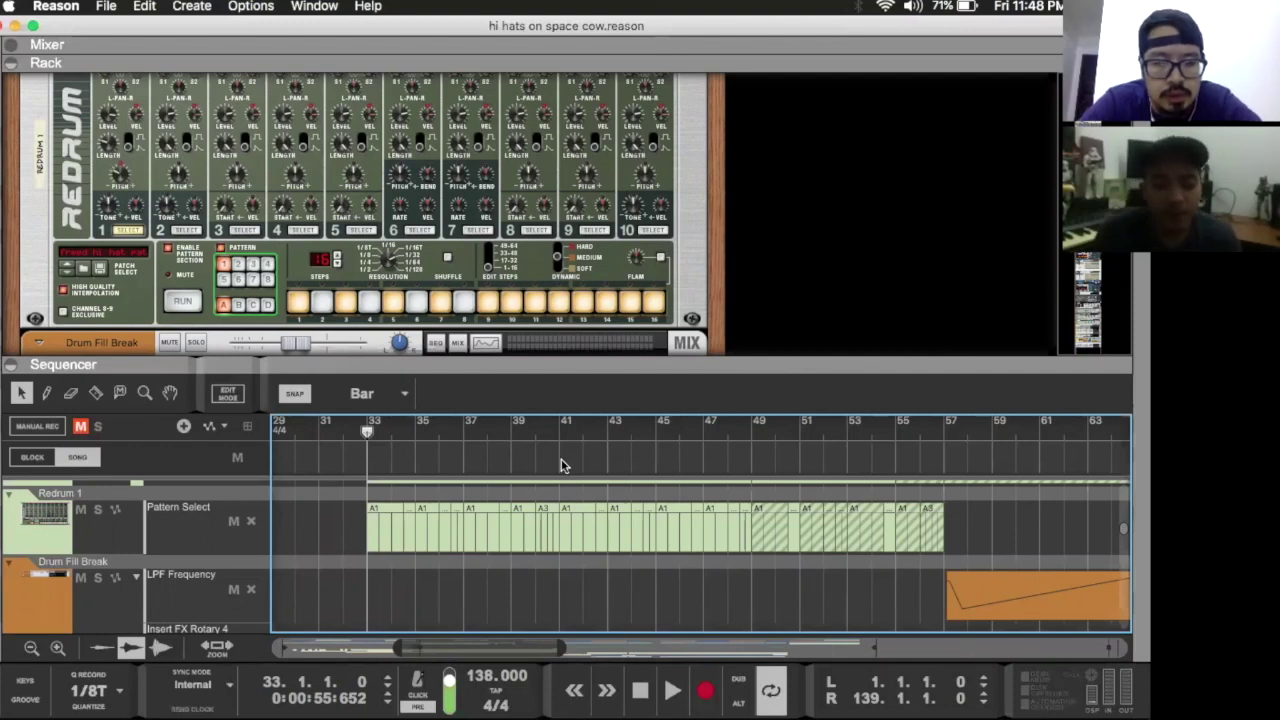
Step: Return to the full sequencer and play the arrangement from bar 33
key("F6")
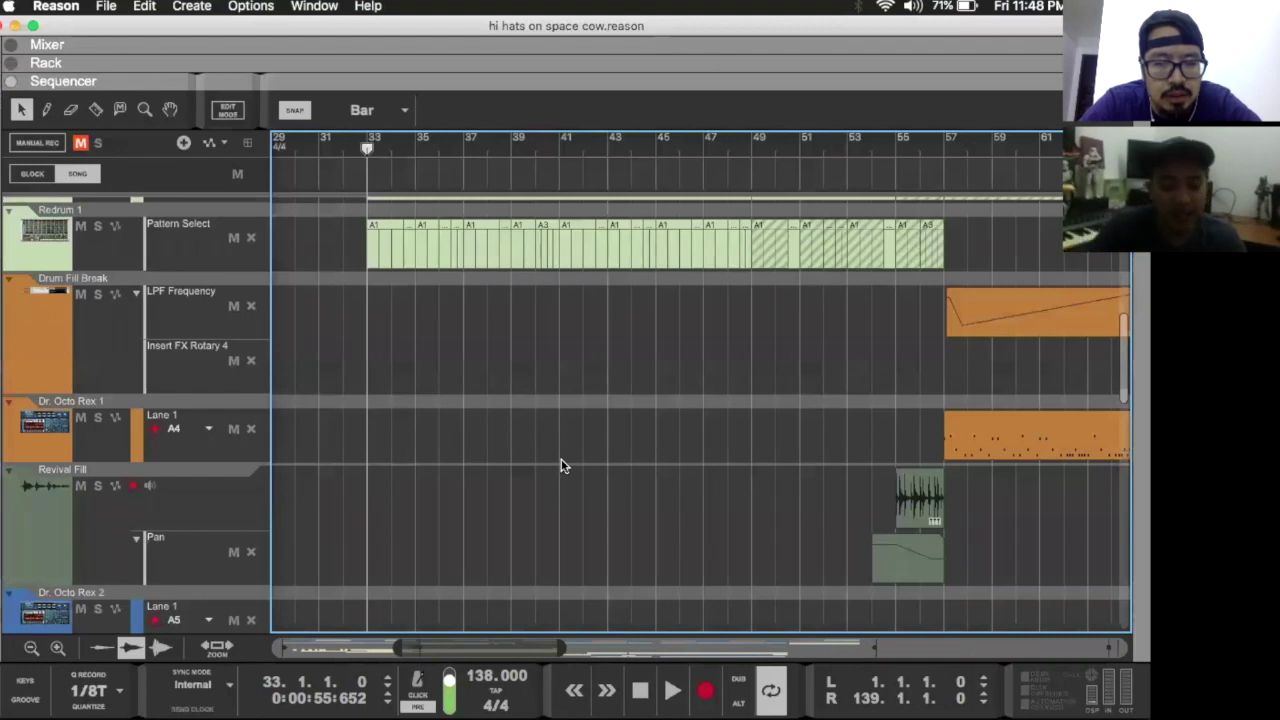
scroll(562, 458, "down", 5)
scroll(562, 458, "up", 10)
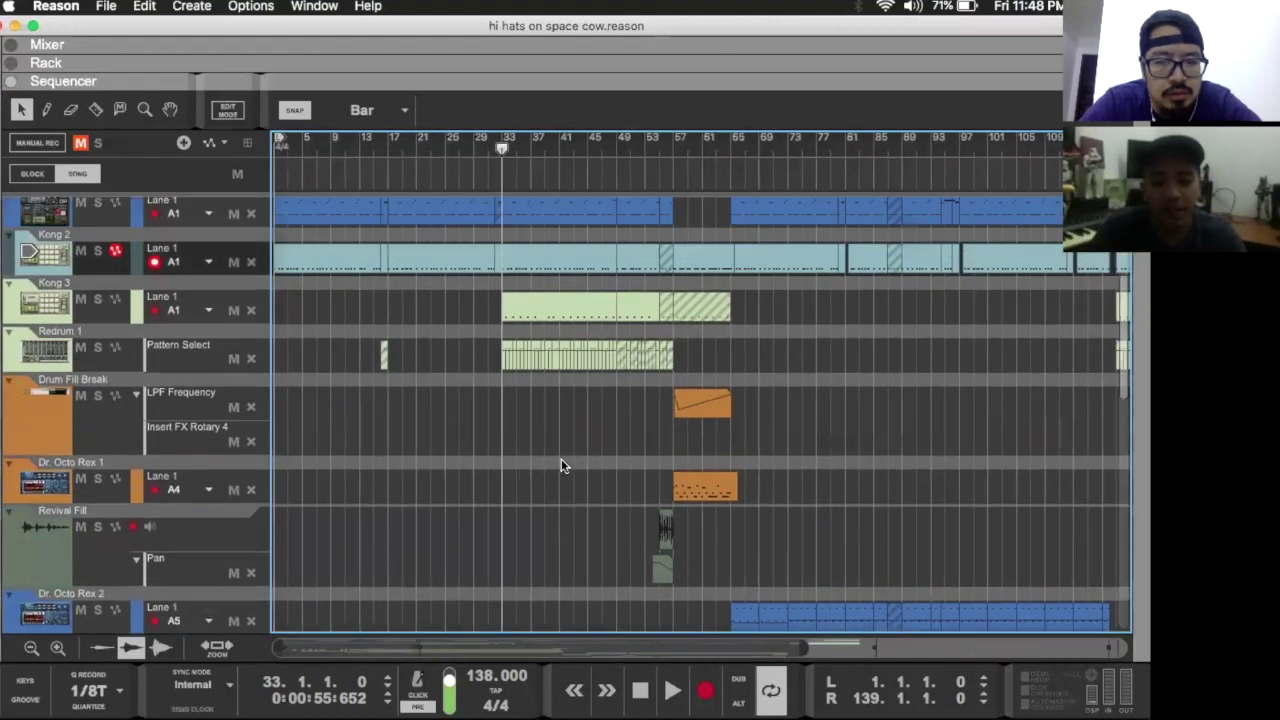
key("space")
scroll(561, 458, "up", 5)
scroll(561, 458, "right", 2)
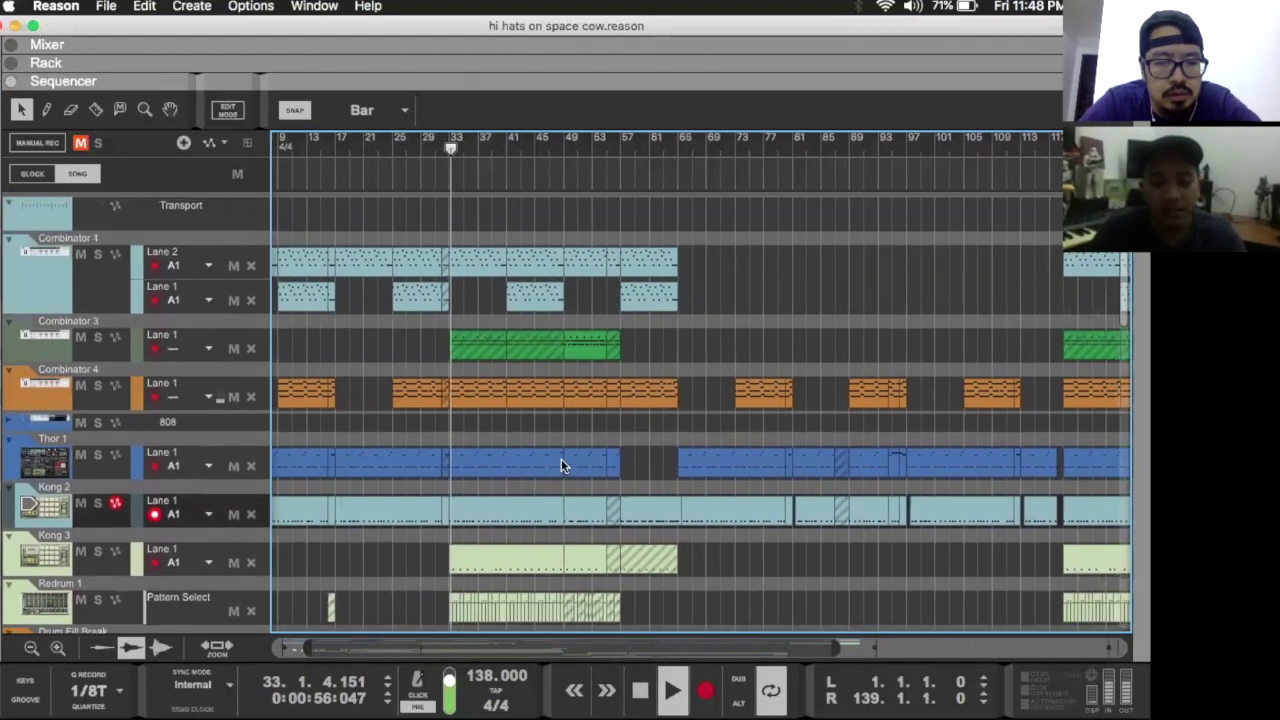
scroll(530, 398, "down", 1)
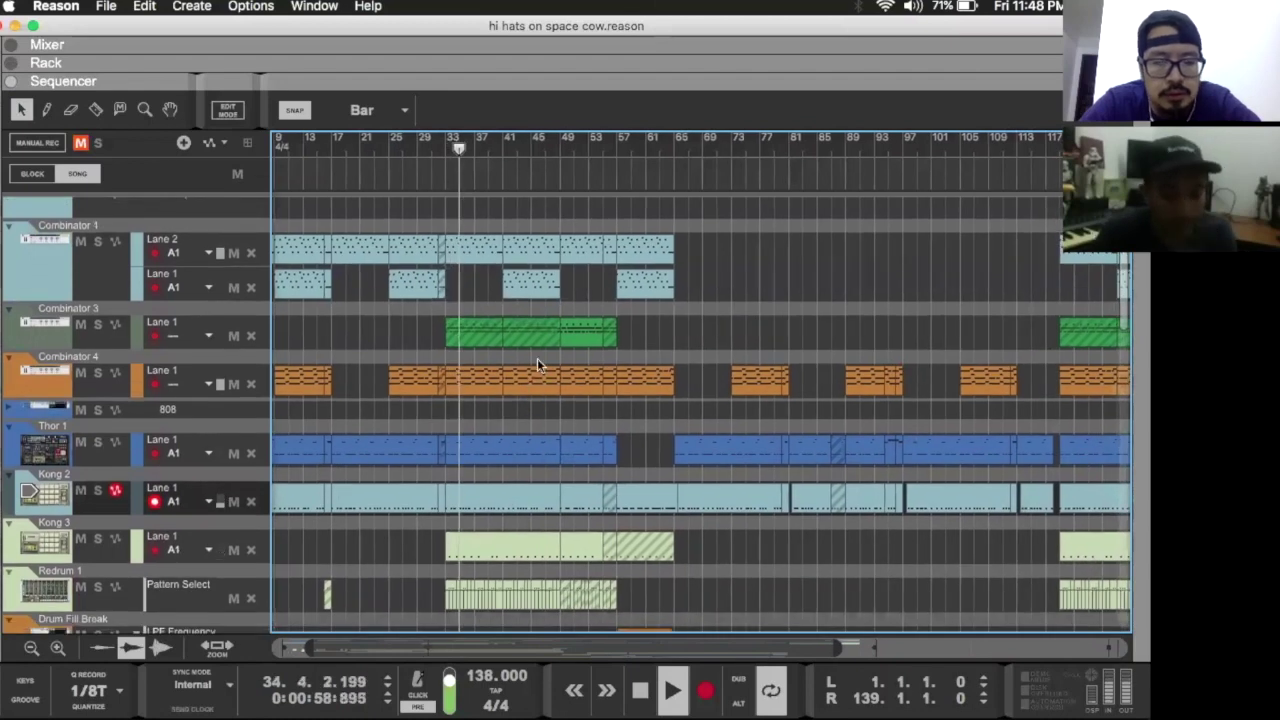
Step: Jump playback ahead to about bar 45 and follow the arrangement across the tracks as it plays
left_click(532, 147)
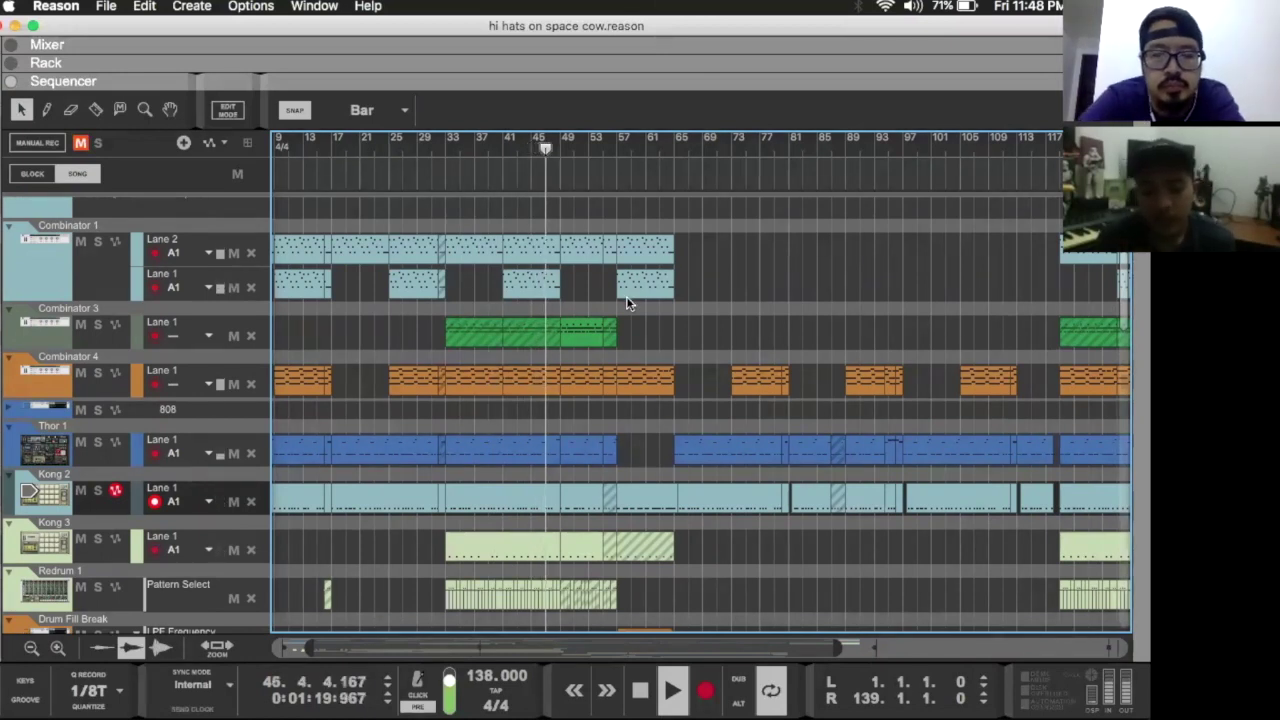
scroll(626, 296, "down", 3)
scroll(626, 296, "down", 2)
scroll(626, 296, "up", 3)
scroll(626, 296, "right", 2)
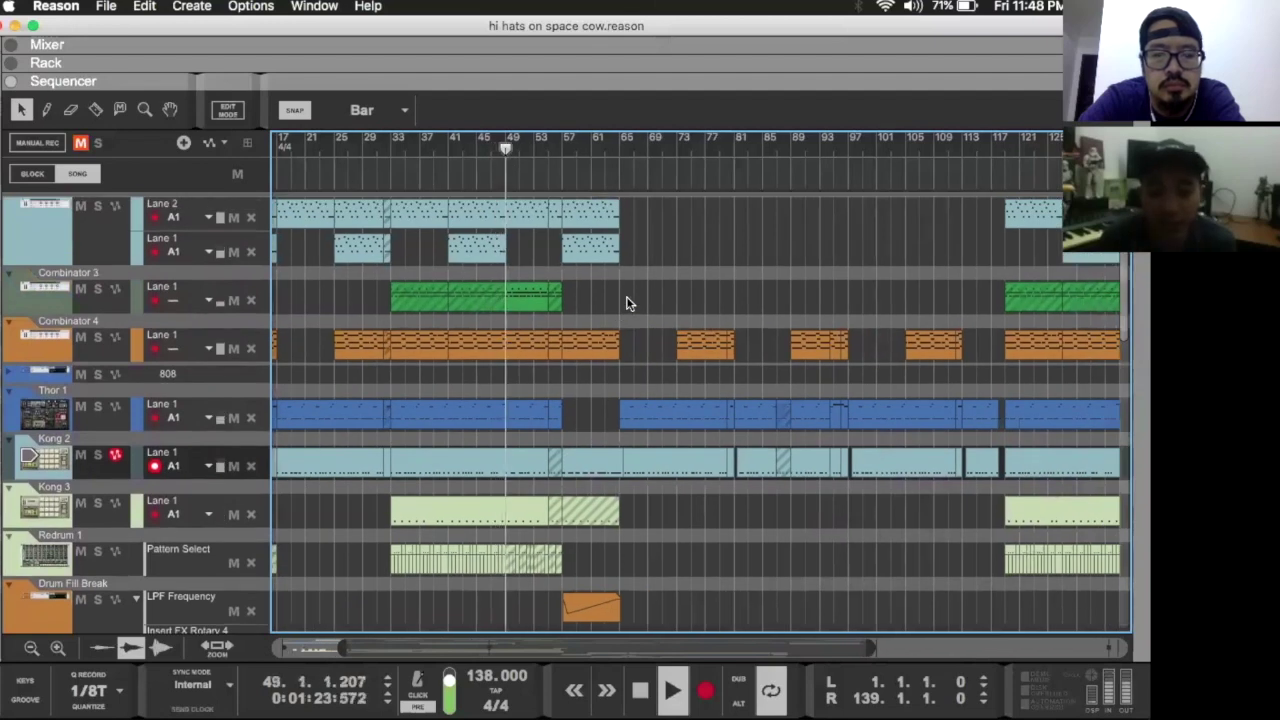
scroll(626, 296, "up", 1)
scroll(626, 296, "left", 1)
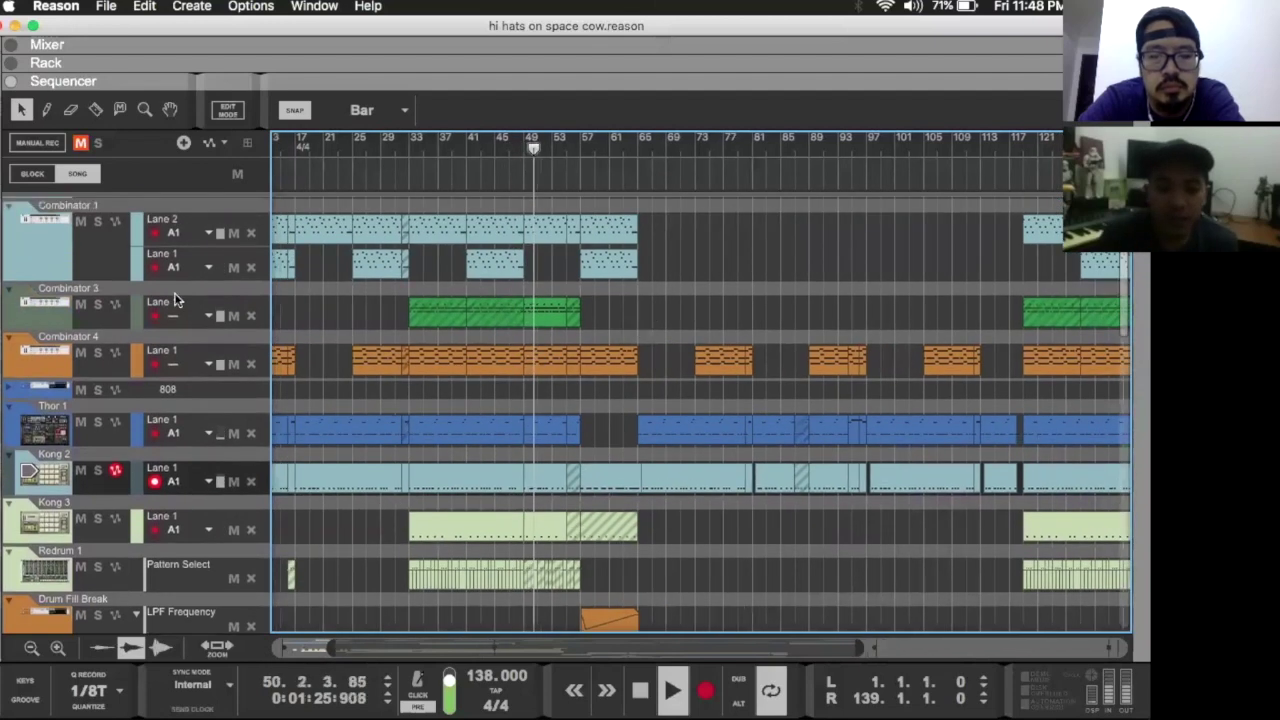
Step: Solo Combinator 3 and bring up its Dave Darlington Drumsmack (ALL) device in the rack
left_click(97, 305)
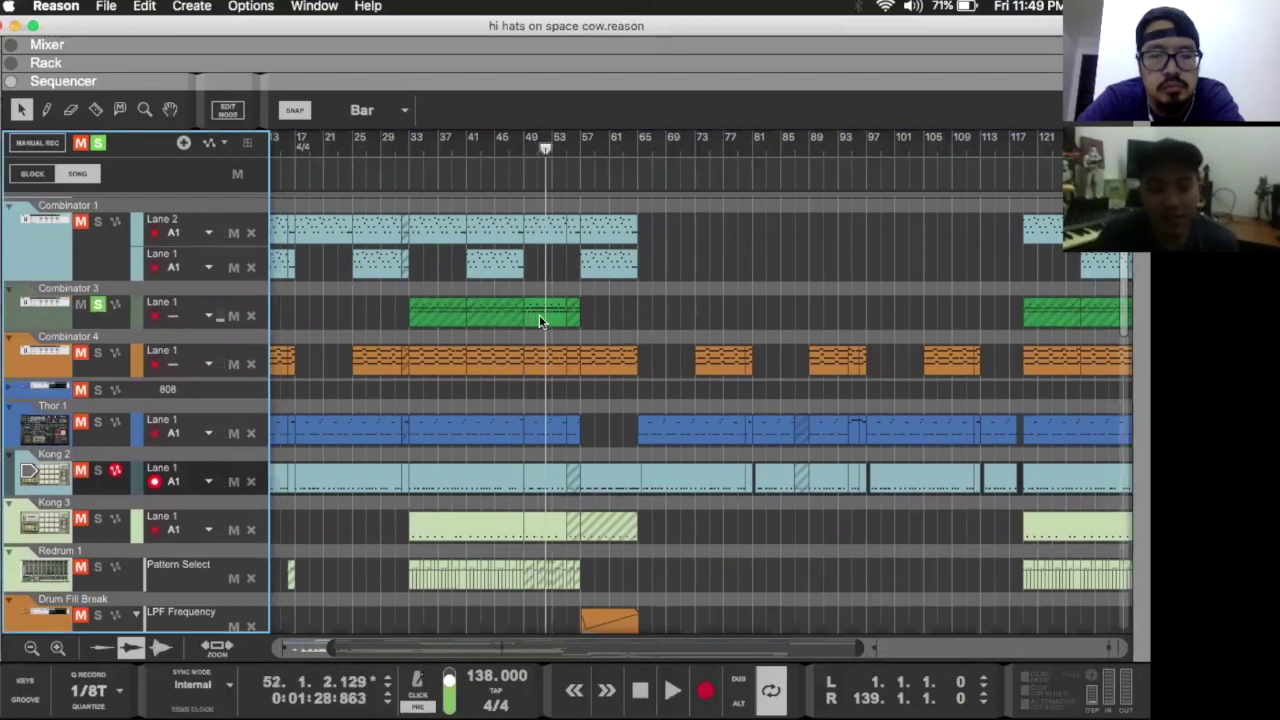
scroll(543, 310, "up", 5)
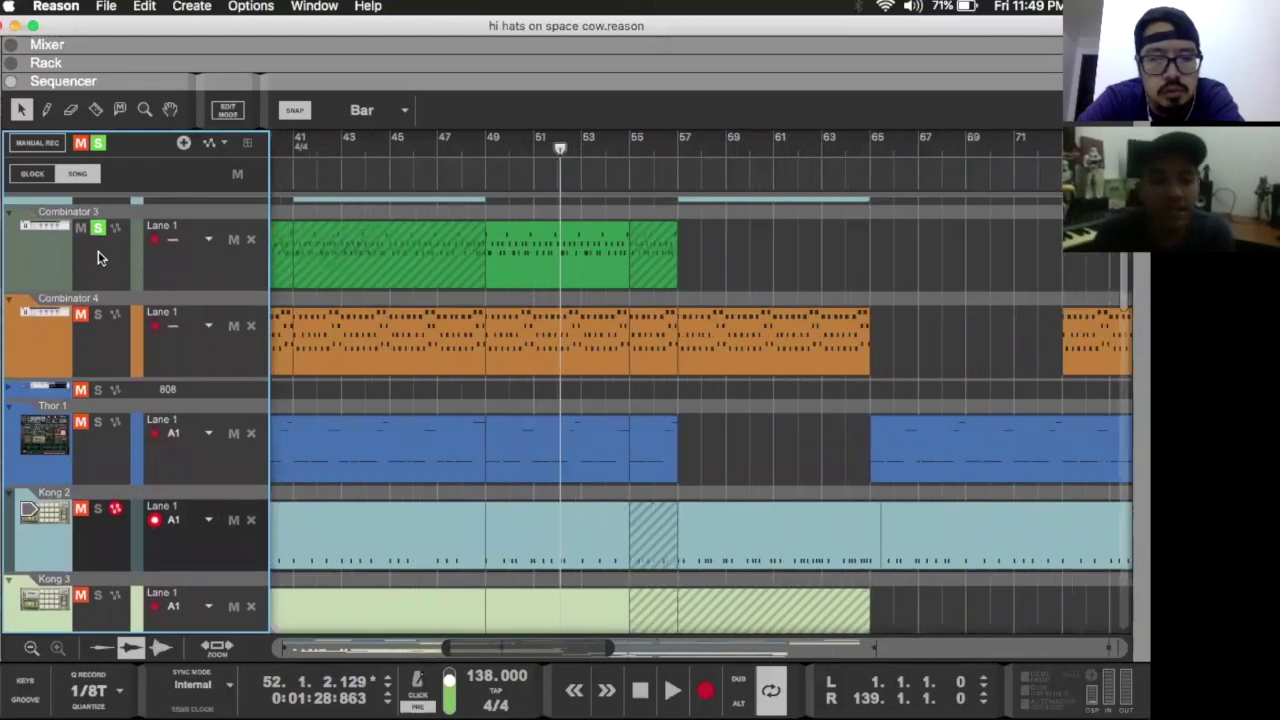
double_click(47, 231)
scroll(261, 244, "up", 2)
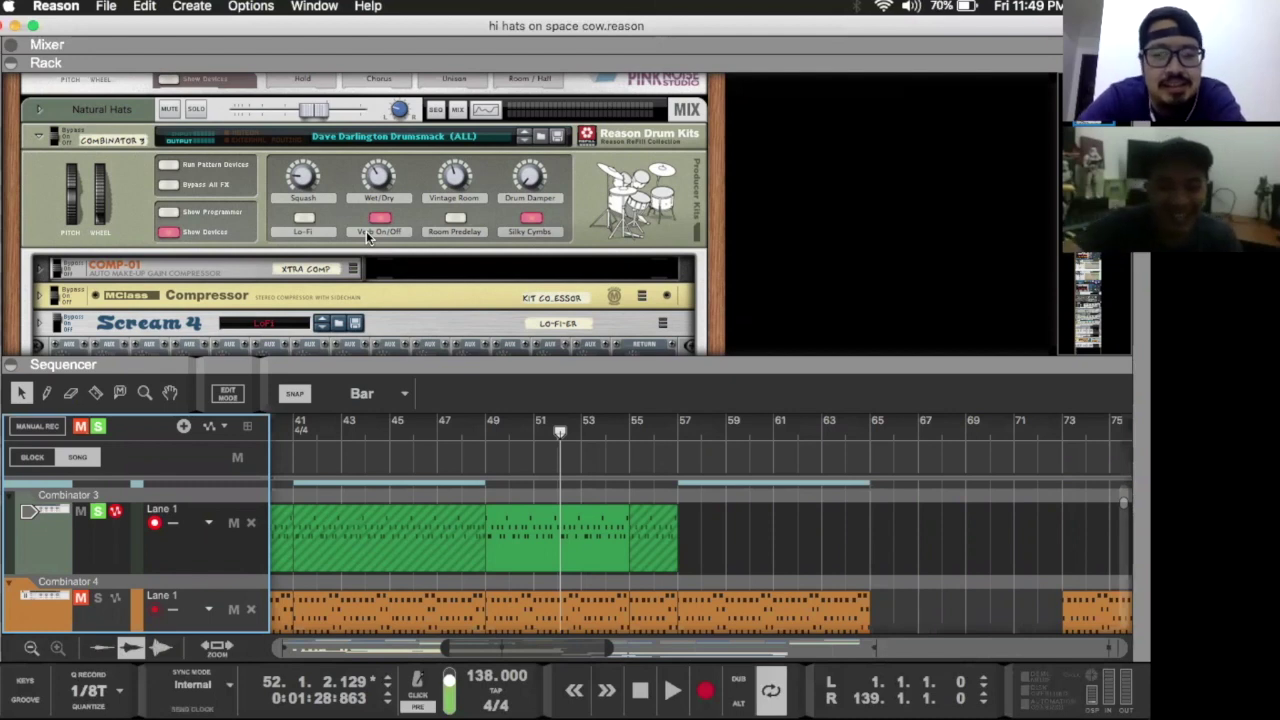
Step: Return to the full sequencer, resume playback from bar 52 and take Combinator 3 out of solo
key("F6")
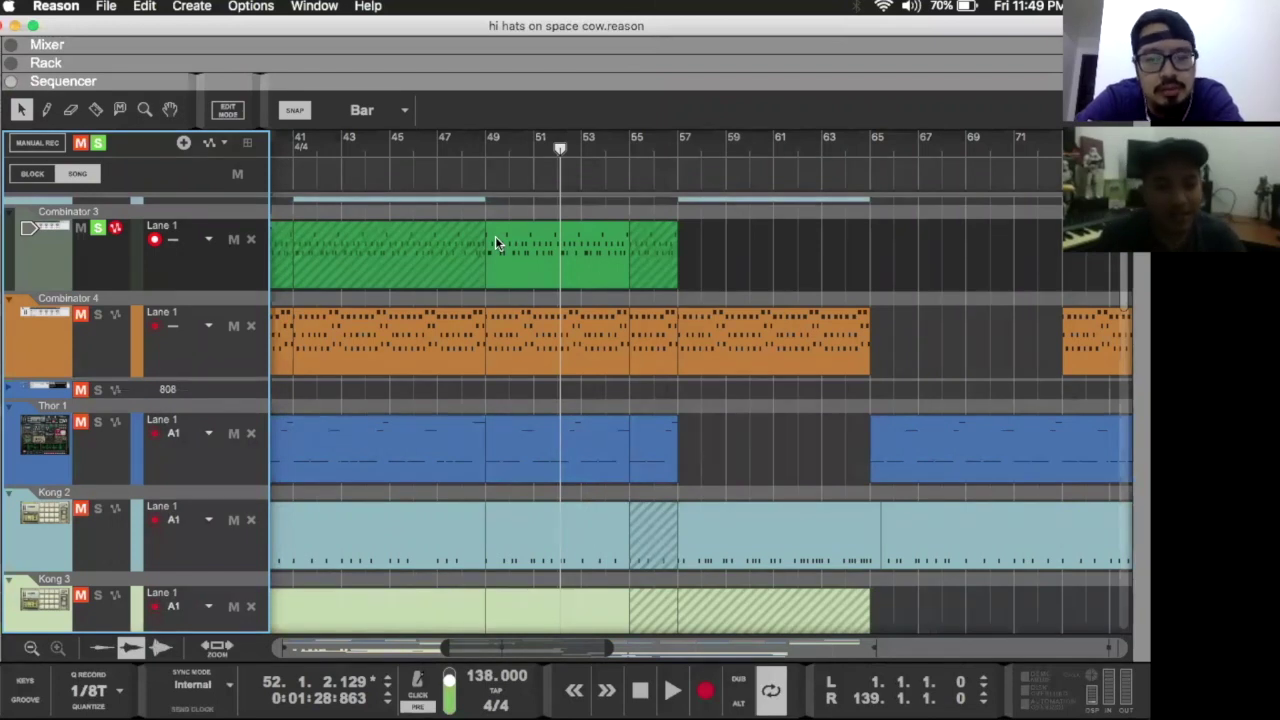
key("space")
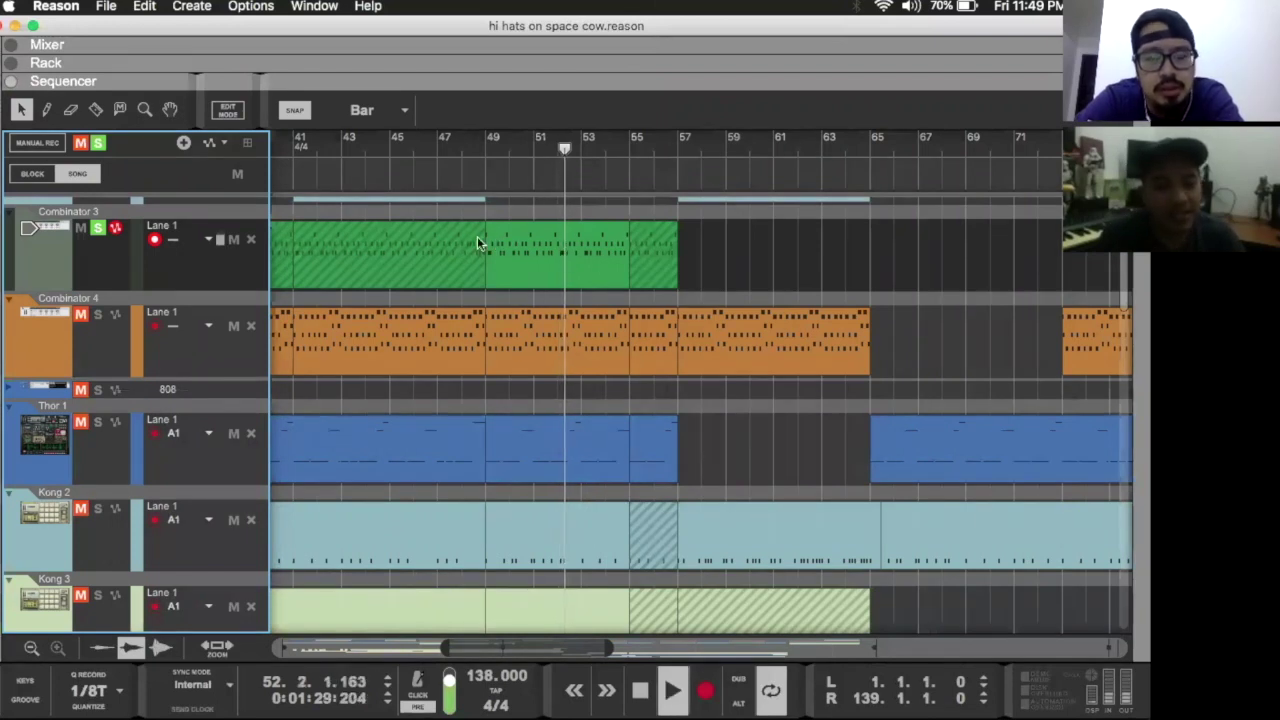
left_click(97, 228)
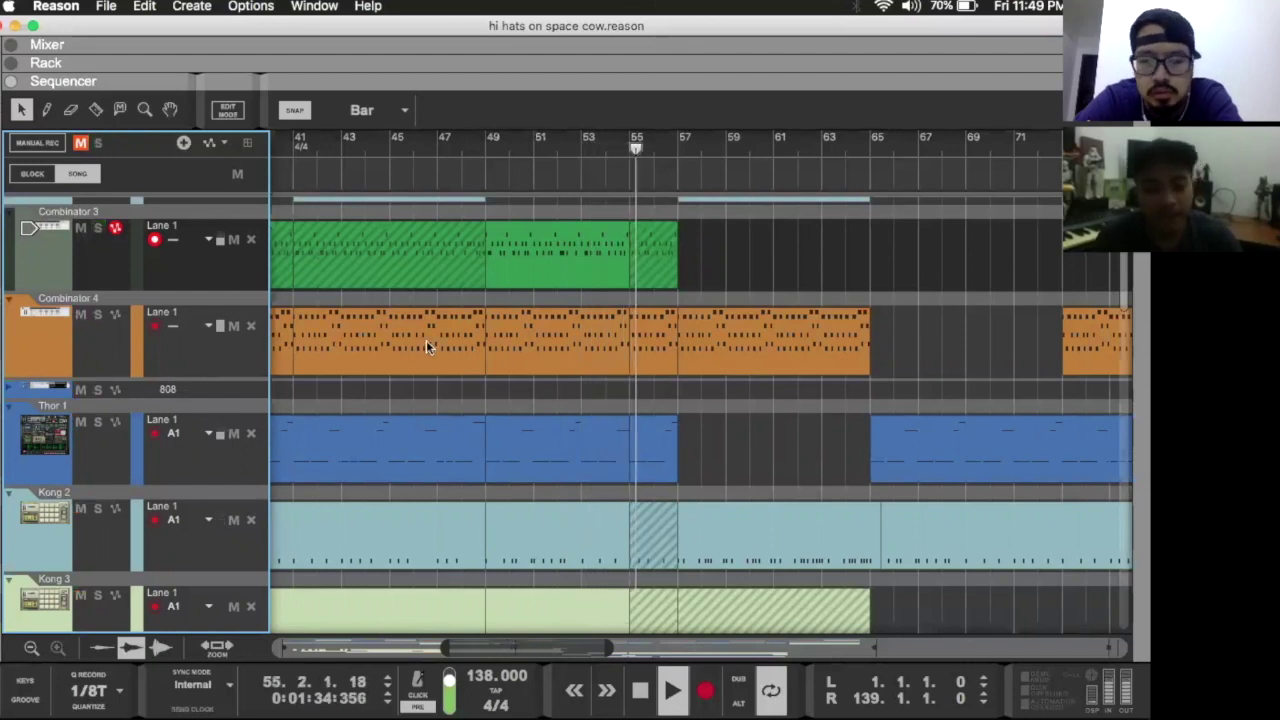
Step: Follow playback through the Revival Fill, Dr. Octo Rex 1 and Drum Fill Break clips, and stop around bar 62
scroll(426, 346, "down", 10)
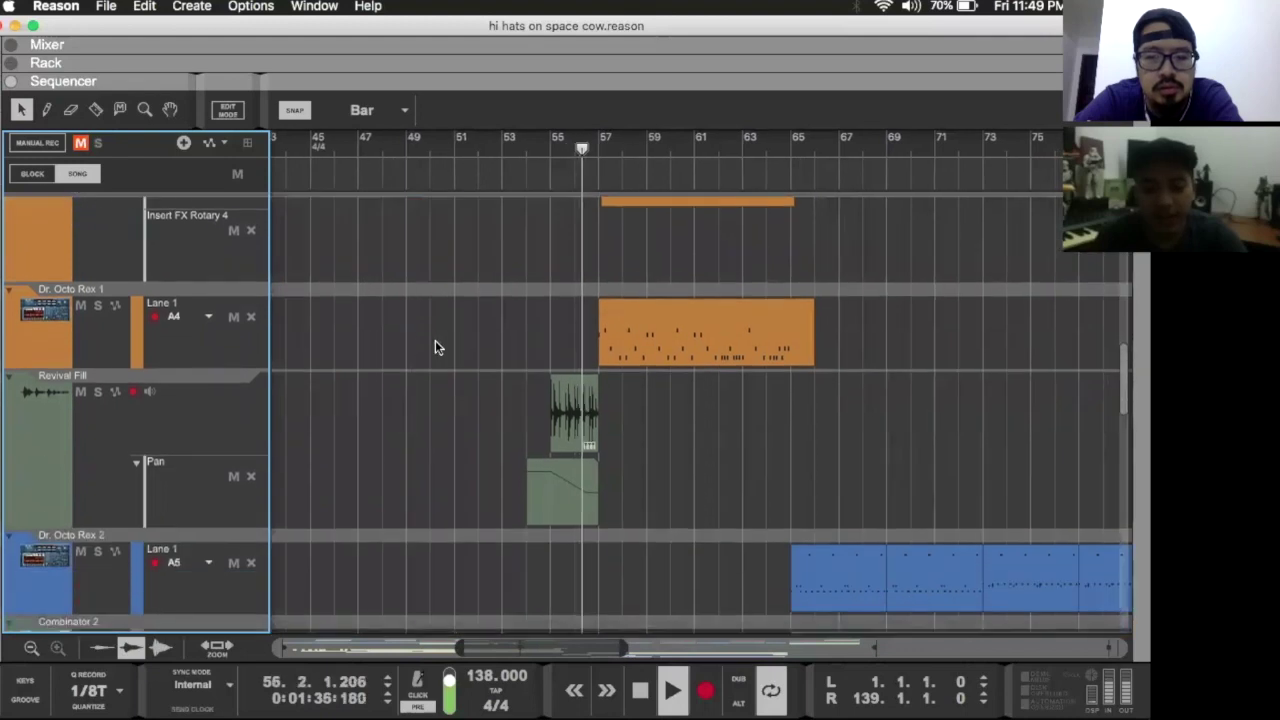
left_click(491, 427)
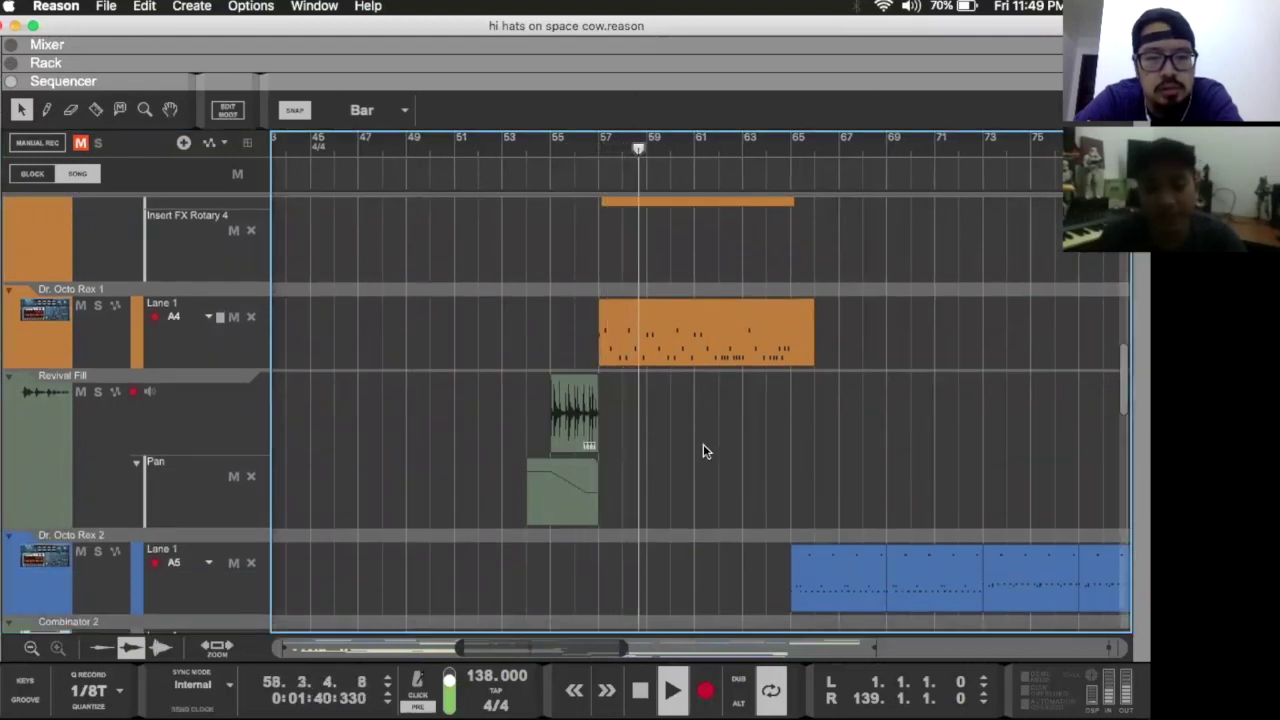
scroll(743, 434, "up", 2)
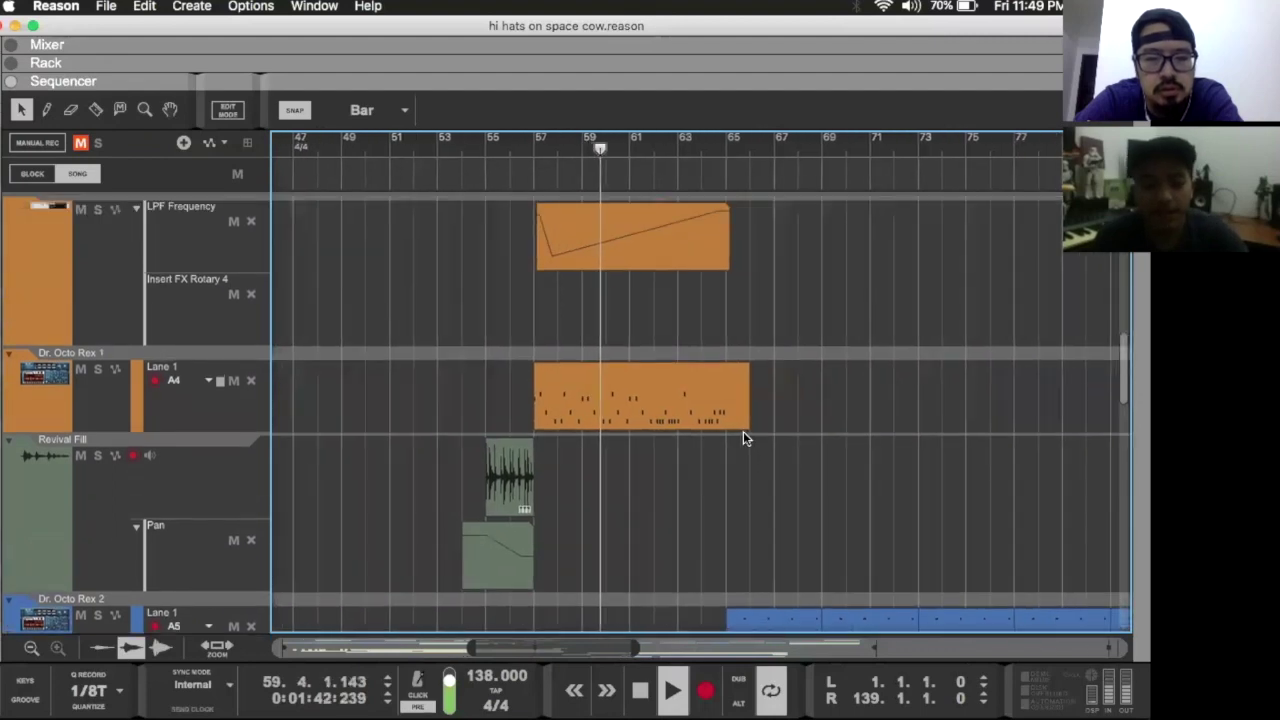
scroll(743, 431, "down", 3)
scroll(743, 431, "up", 2)
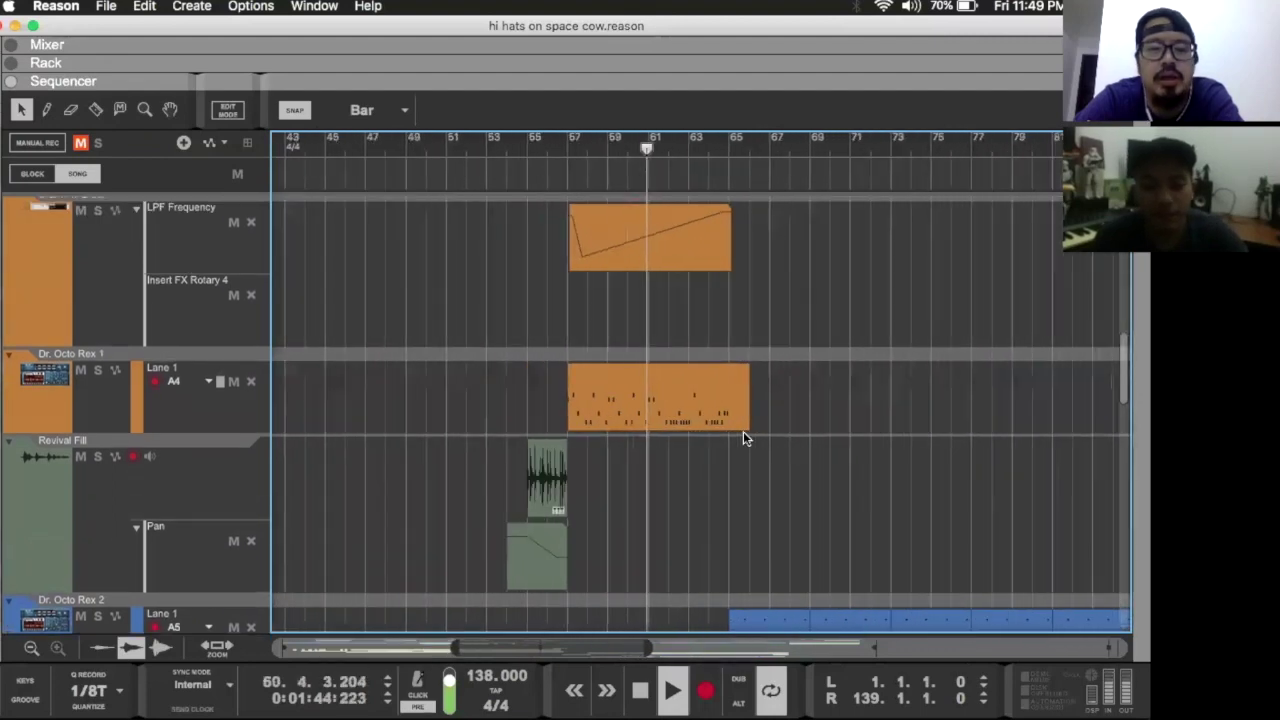
scroll(743, 431, "up", 2)
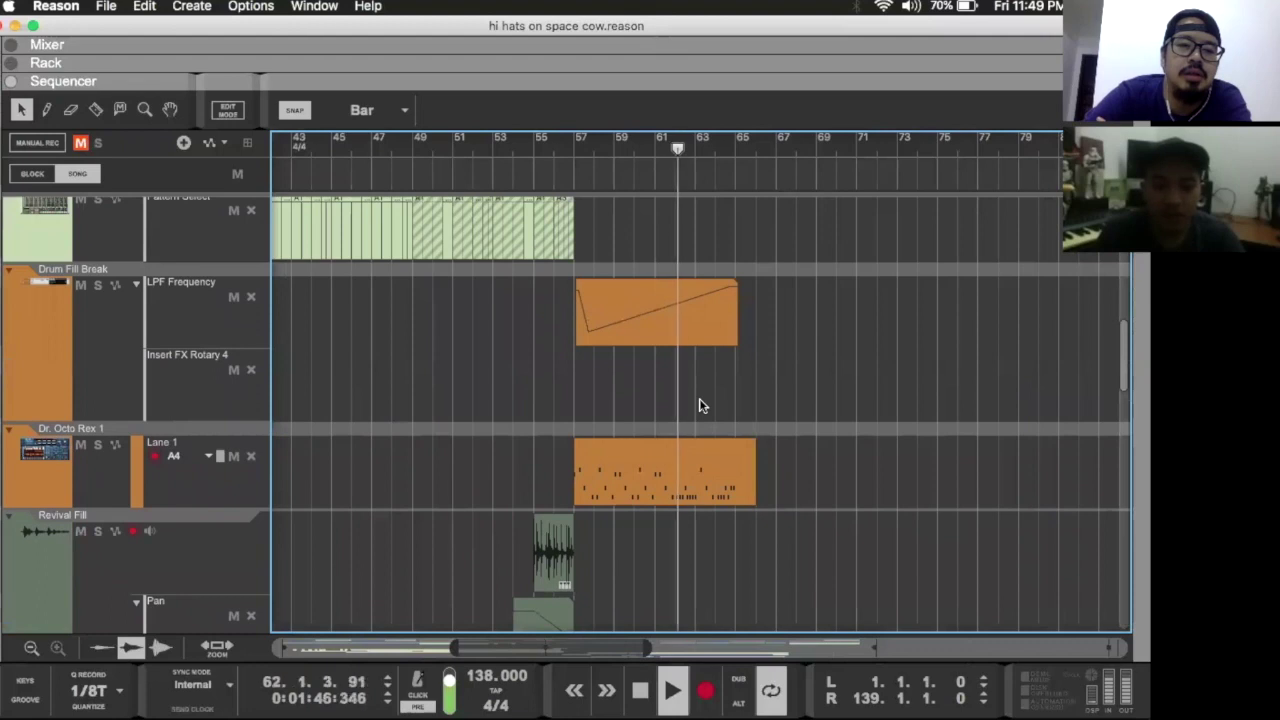
key("space")
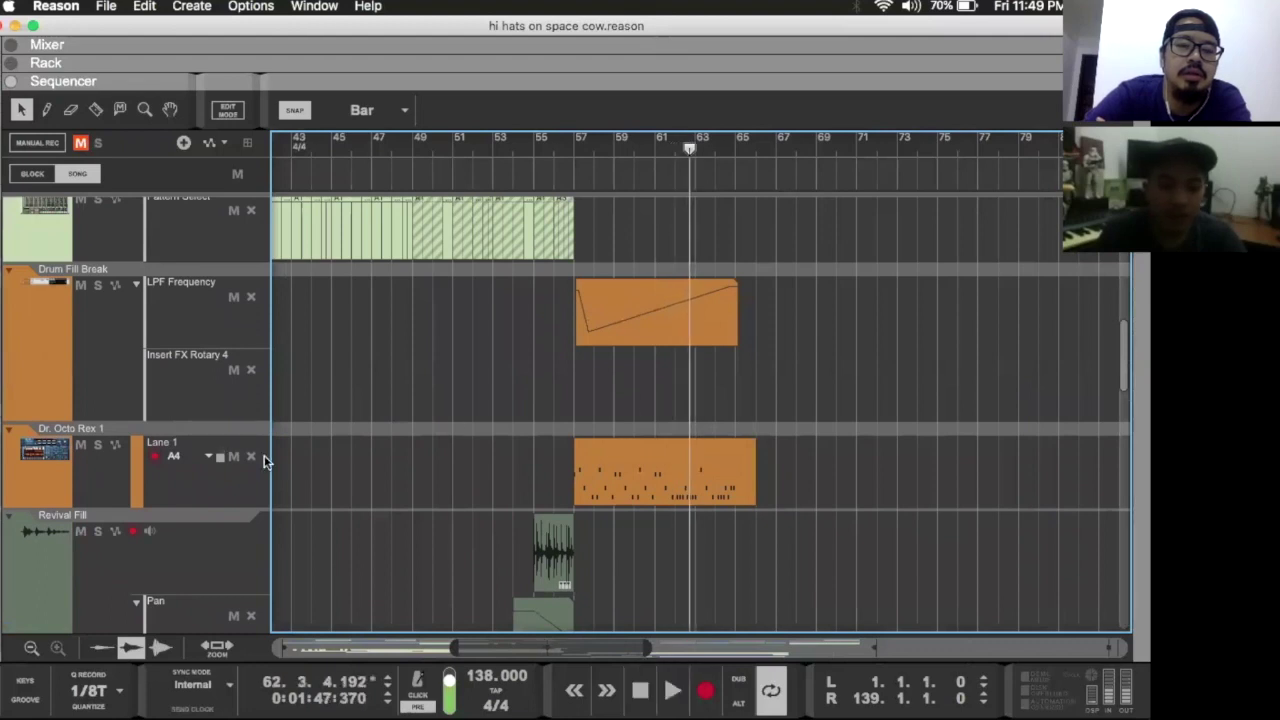
Step: Solo the Dr. Octo Rex 1 and Drum Fill Break tracks and set the song position to bar 55
left_click(97, 444)
left_click(97, 286)
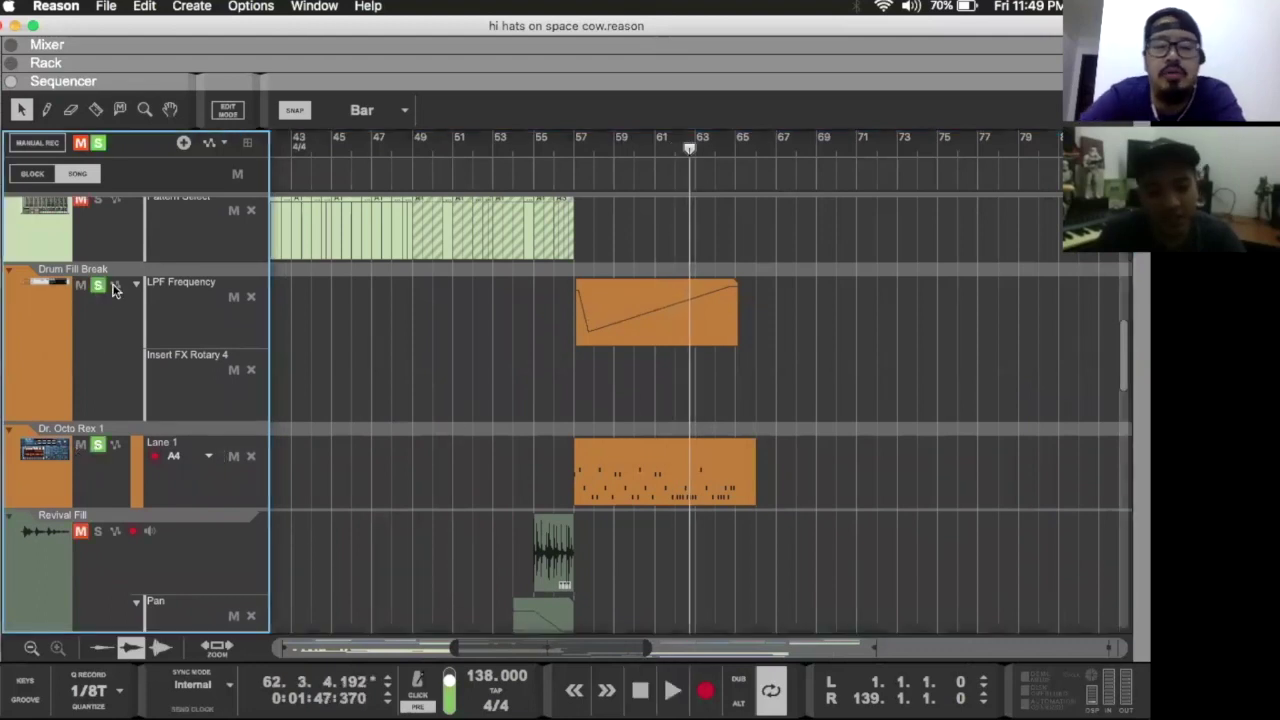
left_click(535, 148)
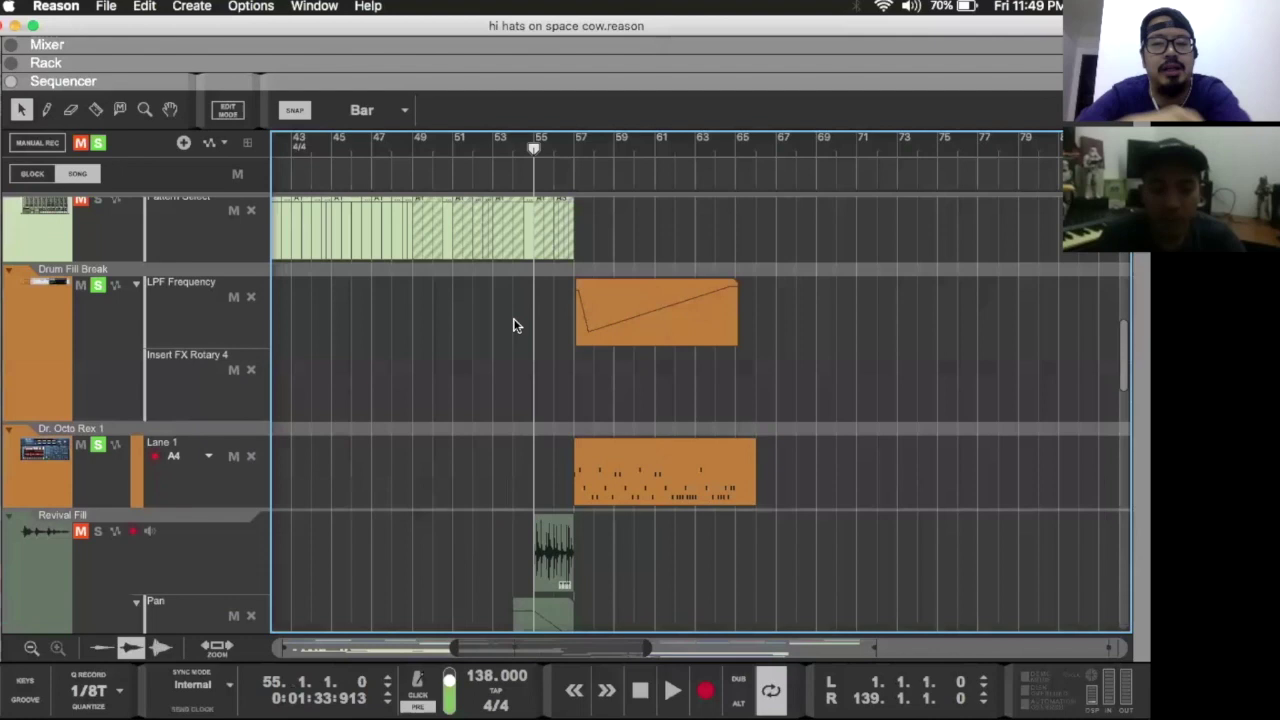
scroll(513, 325, "down", 2)
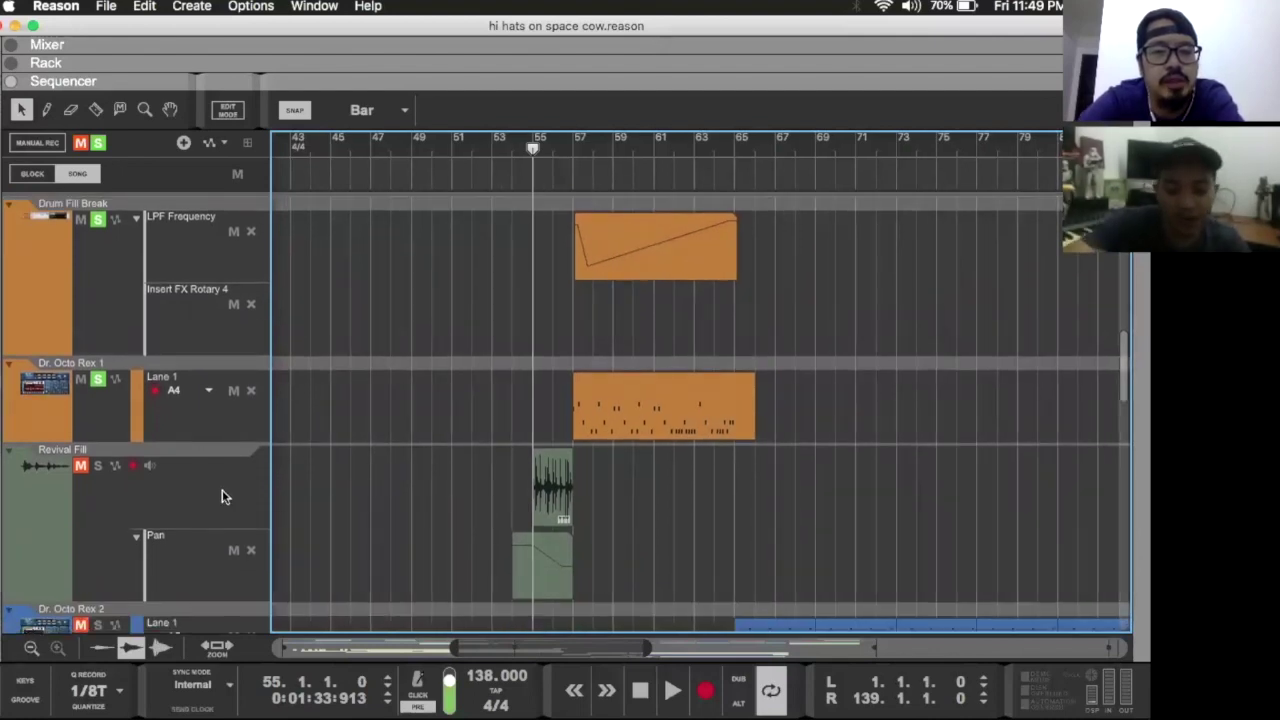
Step: Bring up Dr. Octo Rex 1 in the rack and find the Plexi Autowah insert effect on its Drum Fill Break channel
double_click(54, 471)
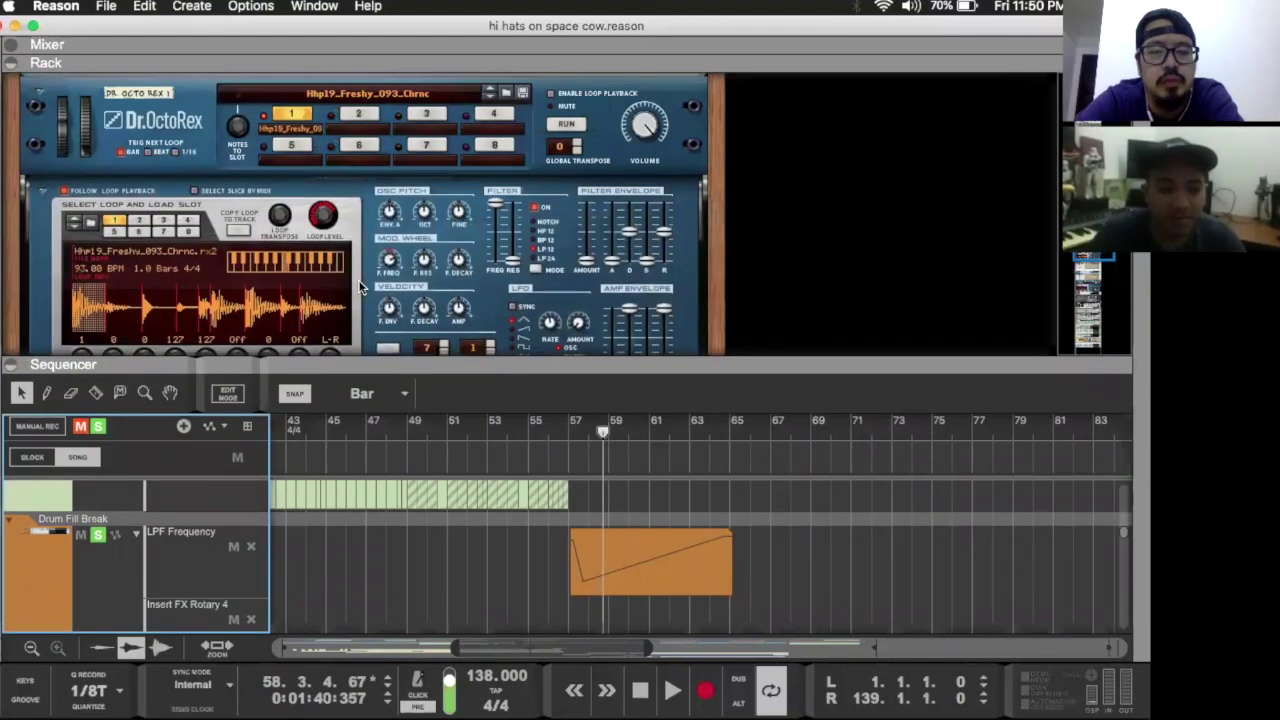
scroll(360, 288, "up", 5)
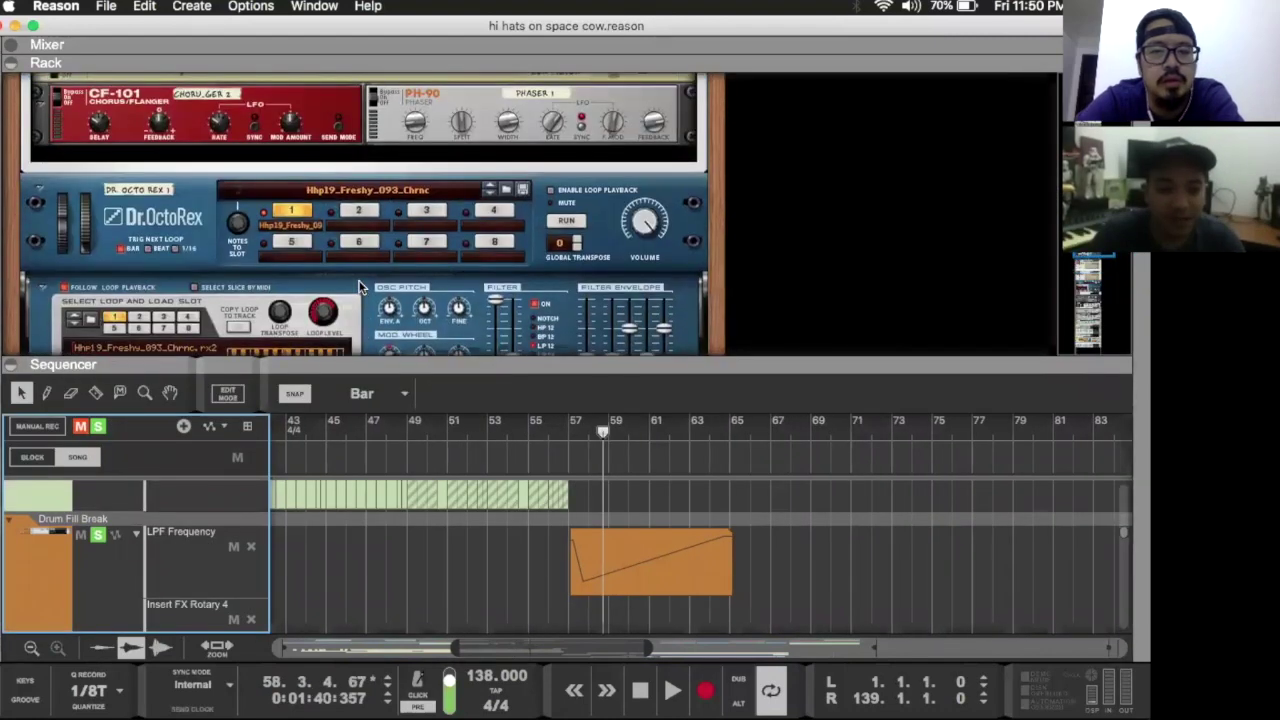
scroll(360, 288, "down", 3)
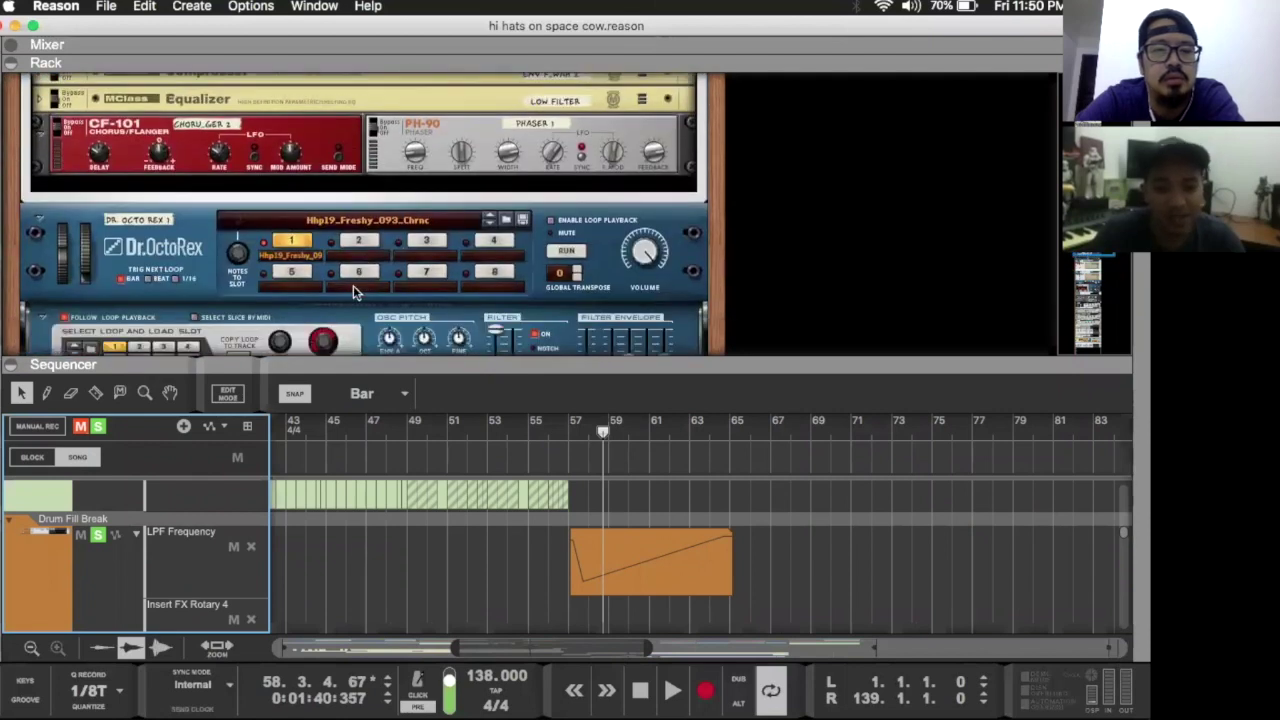
scroll(357, 291, "up", 8)
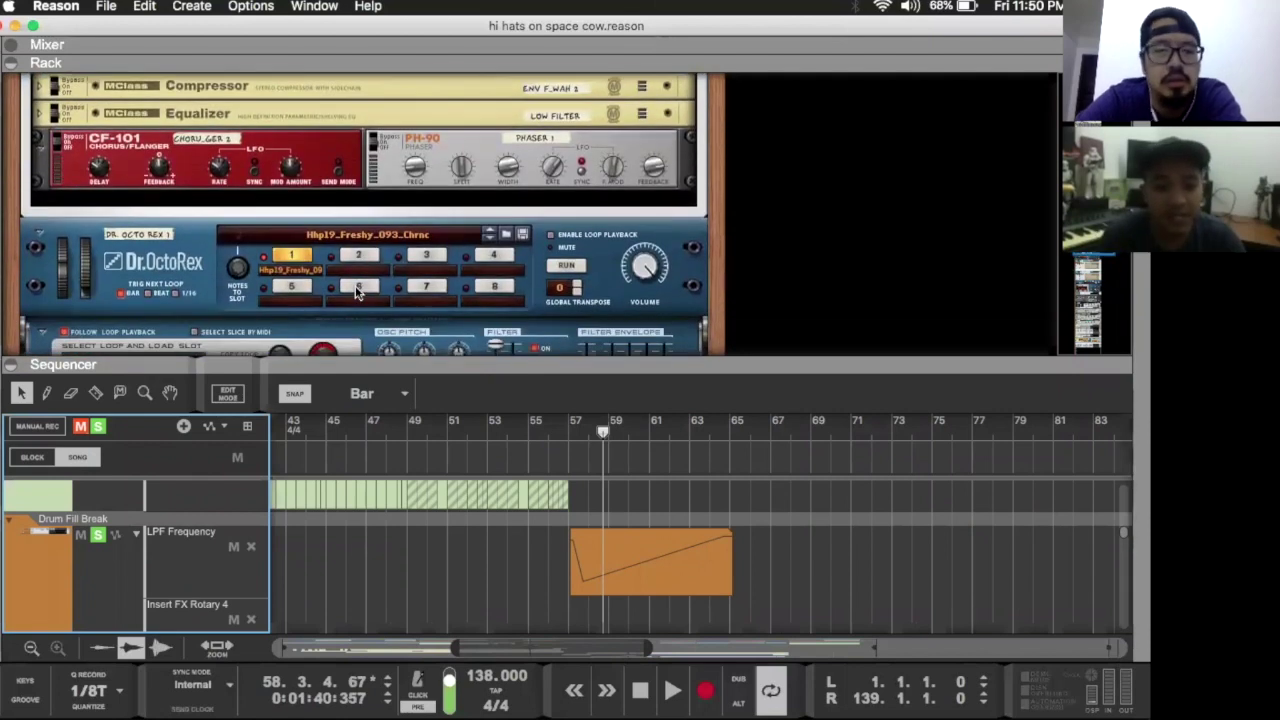
scroll(355, 285, "up", 5)
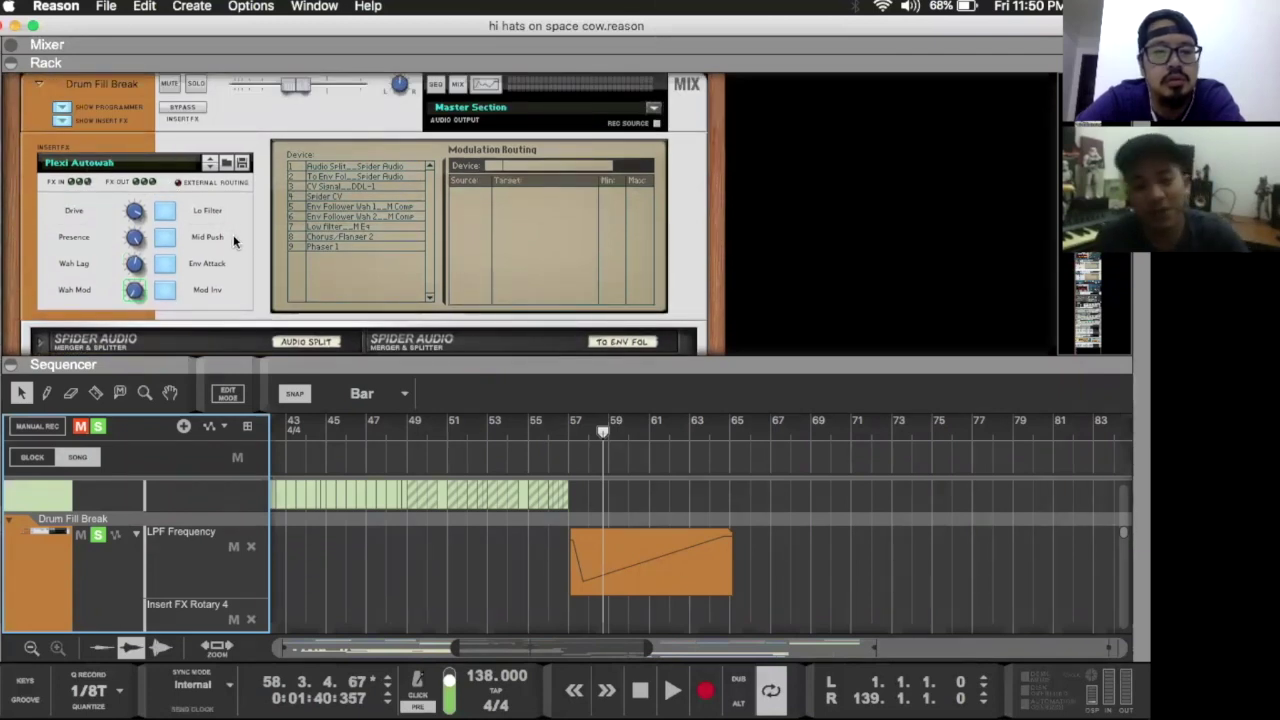
Step: Examine the devices in the Plexi Autowah insert chain and check the automated Wah Mod control
scroll(236, 238, "down", 3)
scroll(238, 236, "down", 10)
scroll(238, 236, "up", 8)
scroll(238, 236, "down", 2)
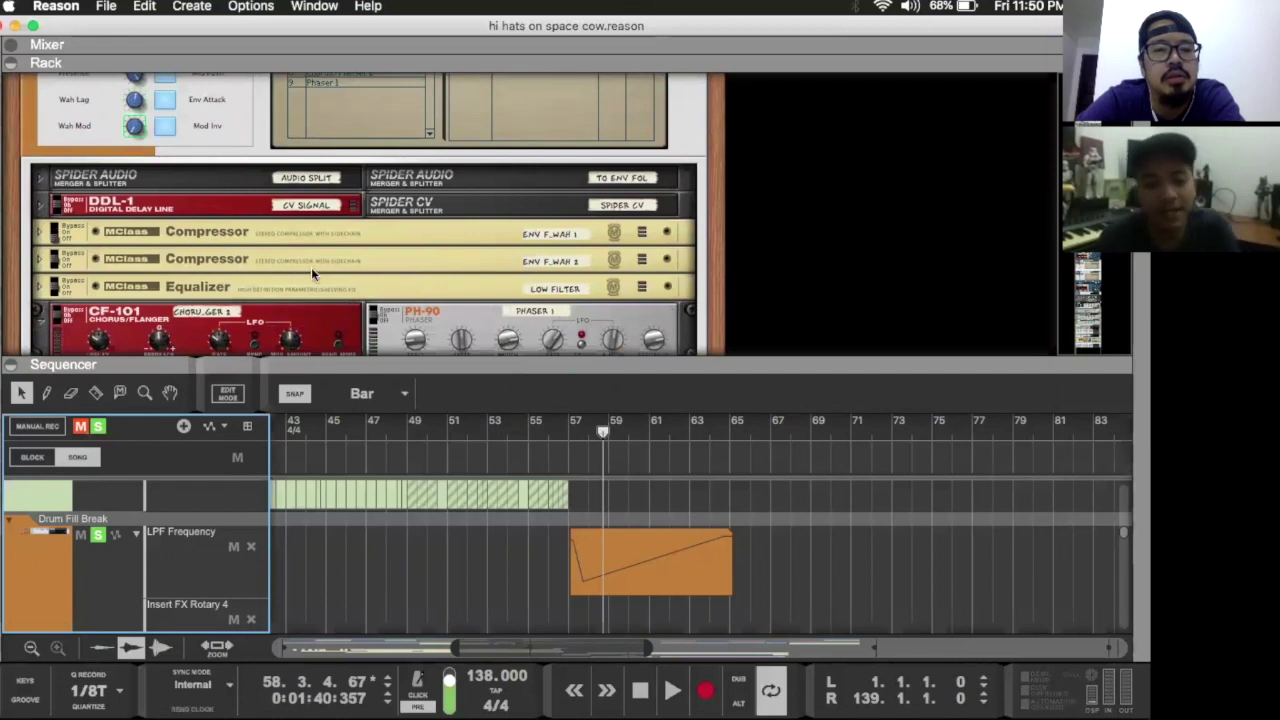
scroll(311, 267, "up", 3)
scroll(311, 267, "up", 8)
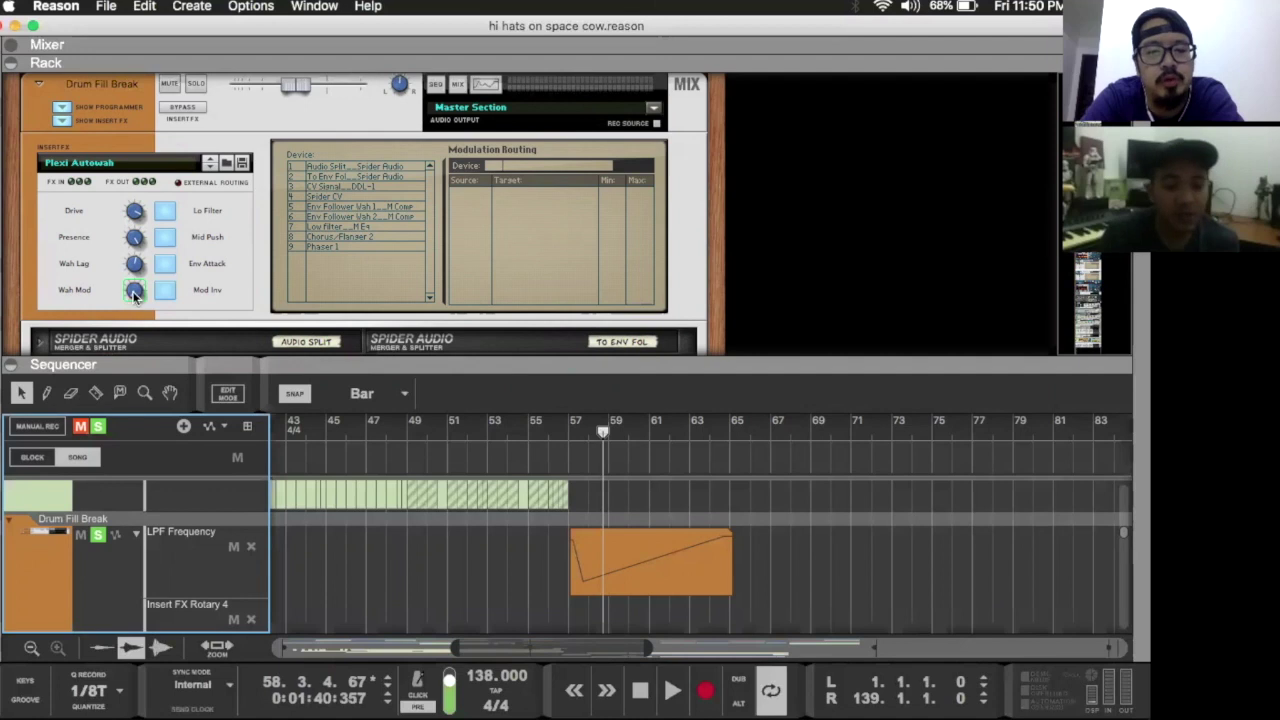
mouse_move(136, 292)
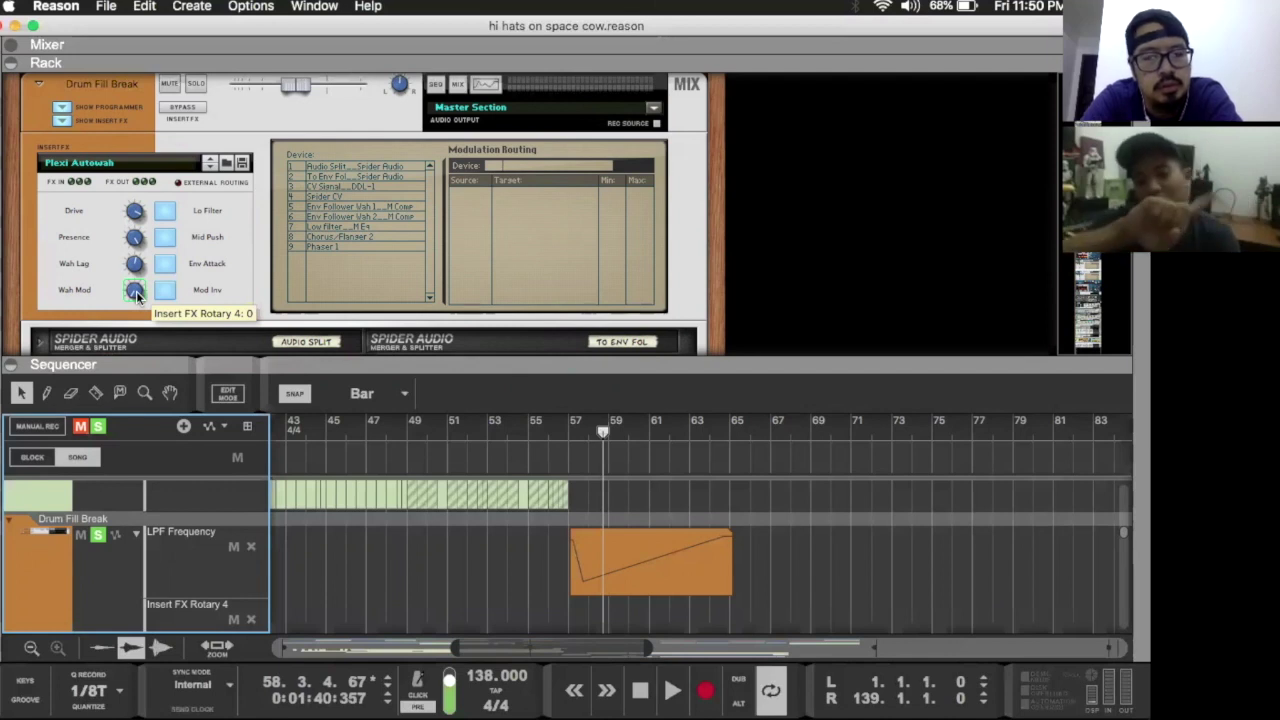
scroll(136, 291, "down", 3)
scroll(136, 291, "up", 3)
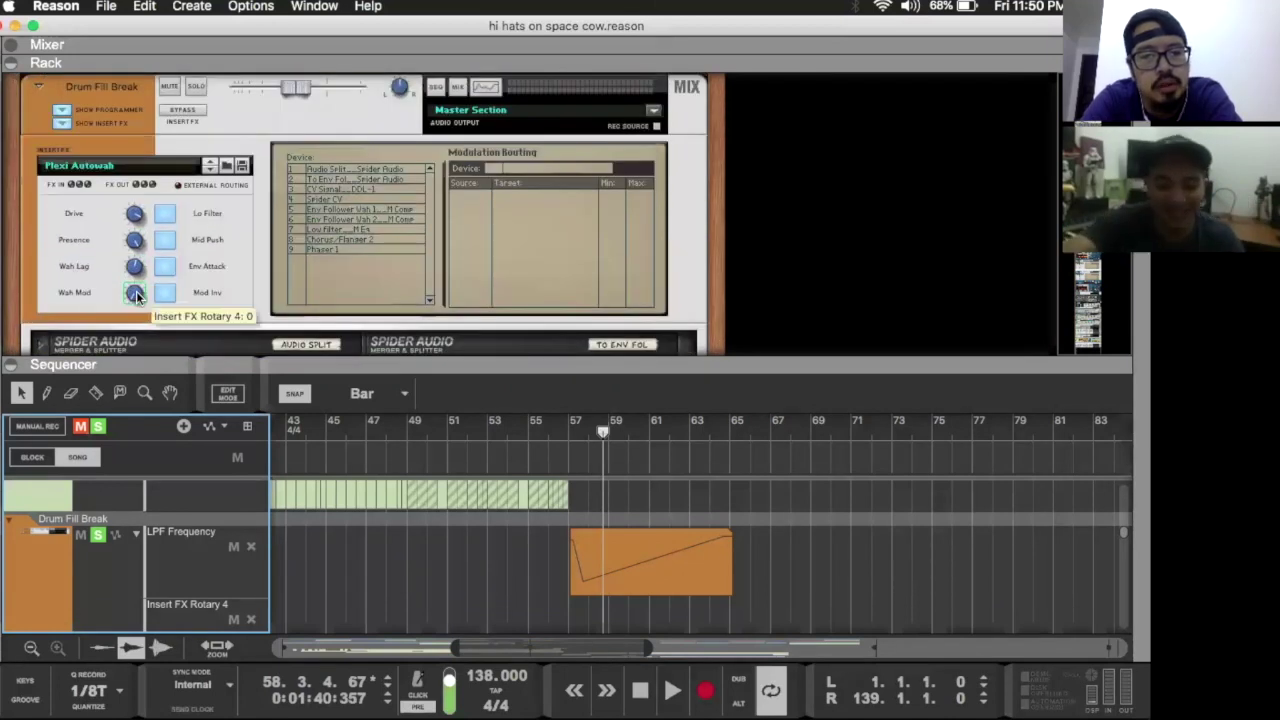
Step: Return to the full sequencer, play from bar 57, and take Drum Fill Break and Dr. Octo Rex 1 out of solo
key("F6")
left_click(569, 147)
key("space")
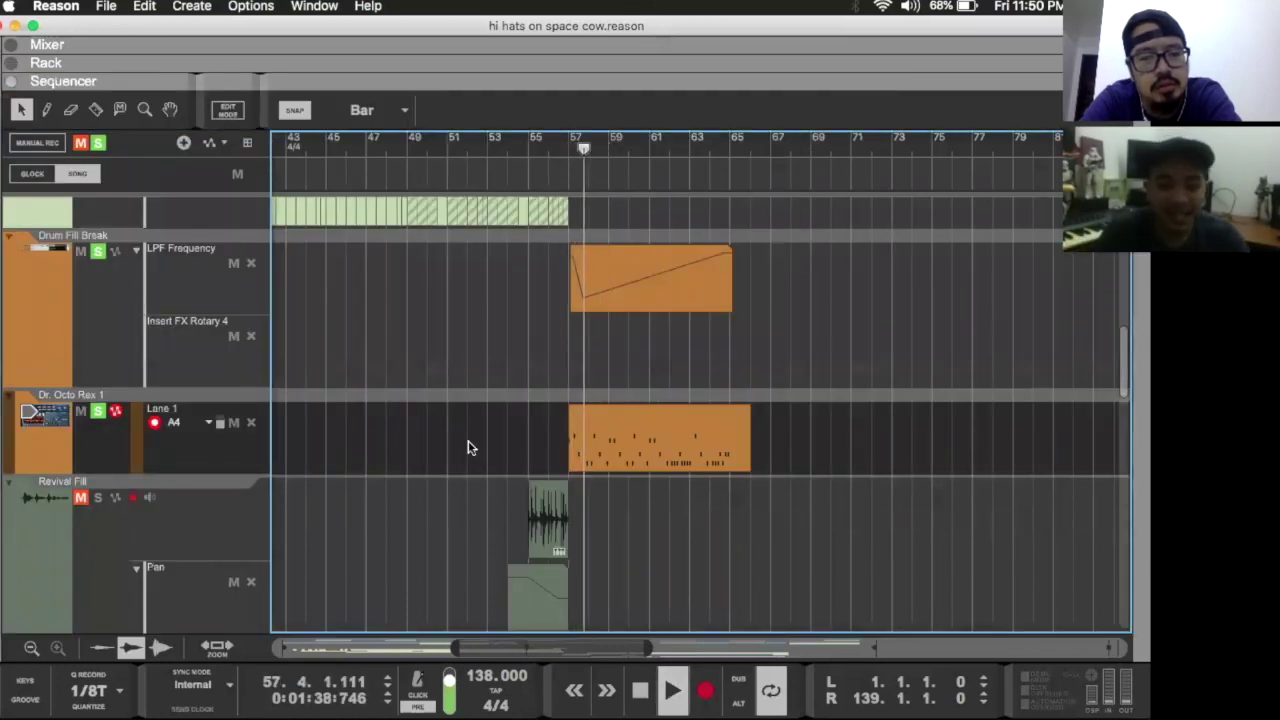
left_click(97, 251)
left_click(98, 414)
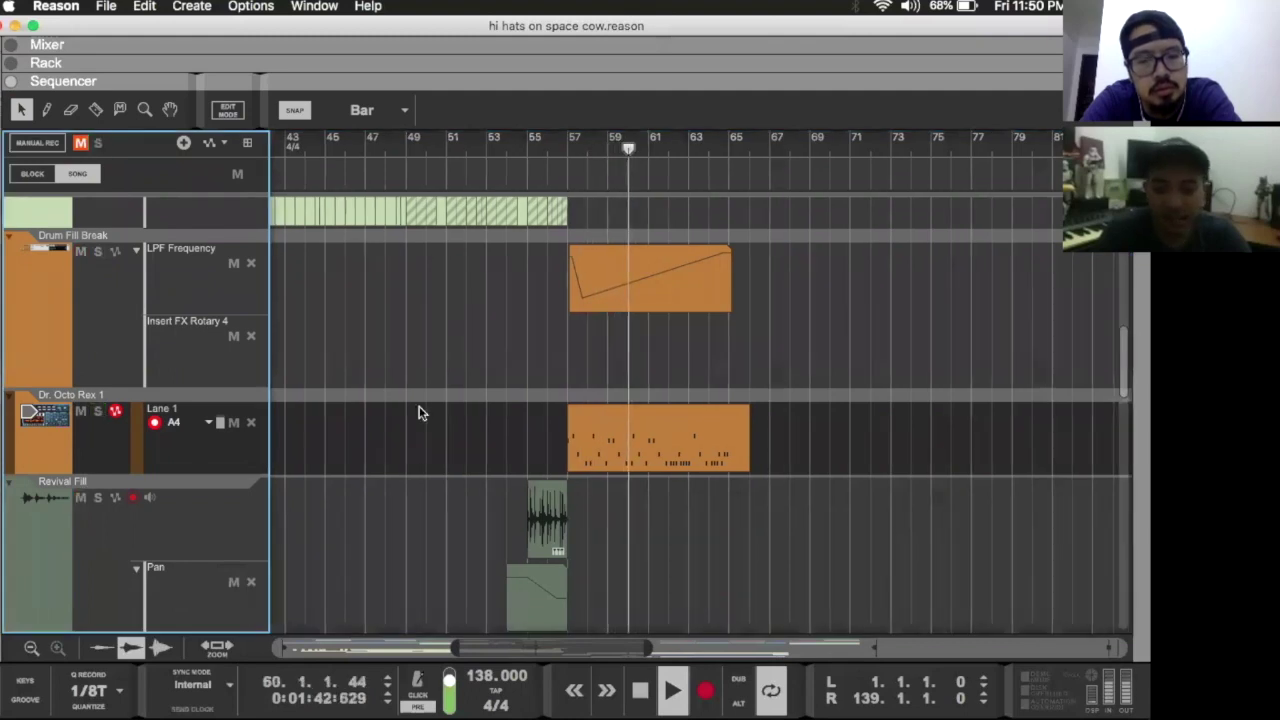
Step: Follow the playing arrangement from the drum fill break to the three Combinator 5 tracks around bar 65, and stop at bar 67
scroll(420, 413, "right", 5)
scroll(420, 413, "up", 2)
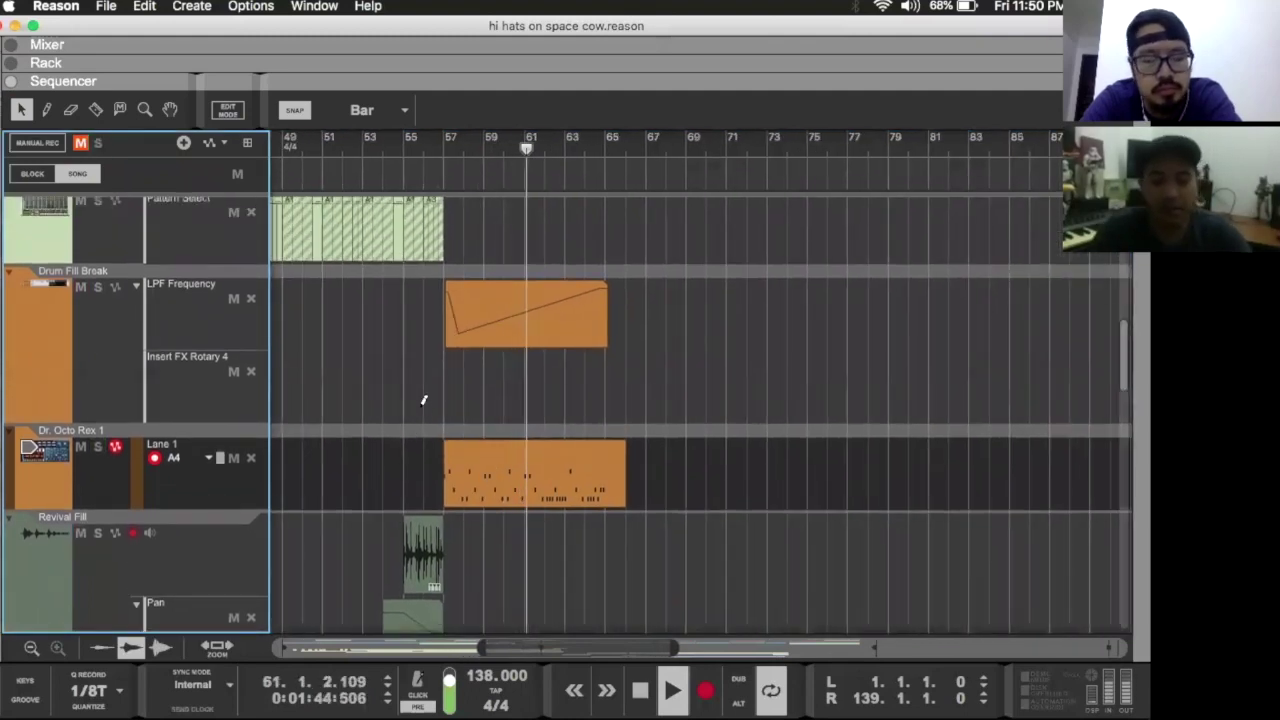
scroll(423, 400, "down", 10)
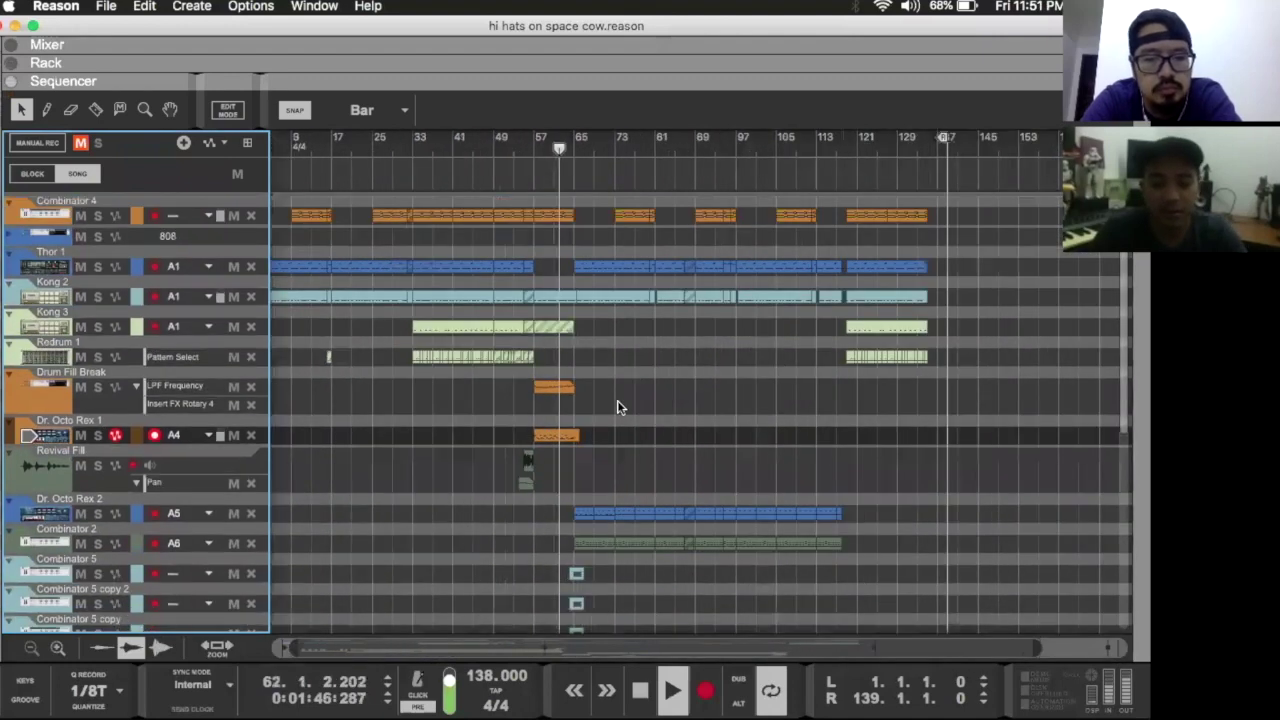
scroll(617, 400, "down", 5)
scroll(617, 400, "right", 3)
scroll(617, 400, "down", 2)
scroll(618, 398, "up", 2)
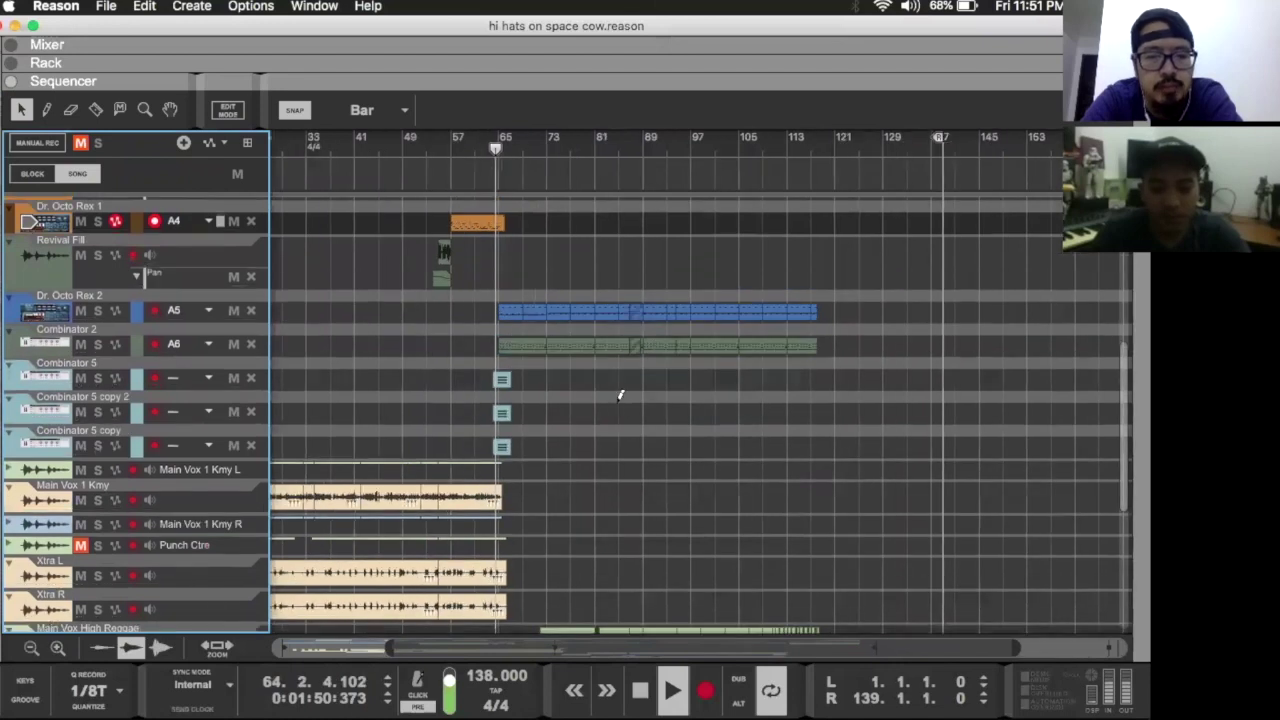
scroll(620, 395, "up", 3)
scroll(548, 389, "up", 3)
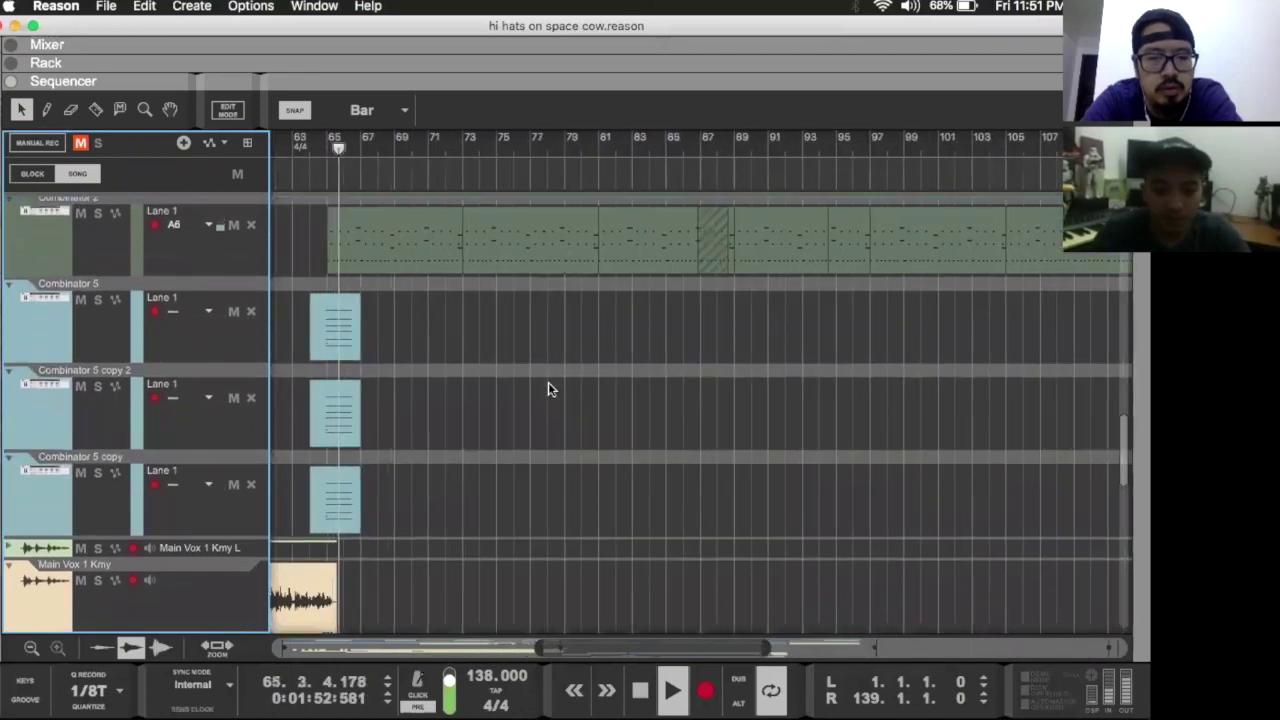
scroll(548, 389, "up", 2)
scroll(548, 389, "left", 3)
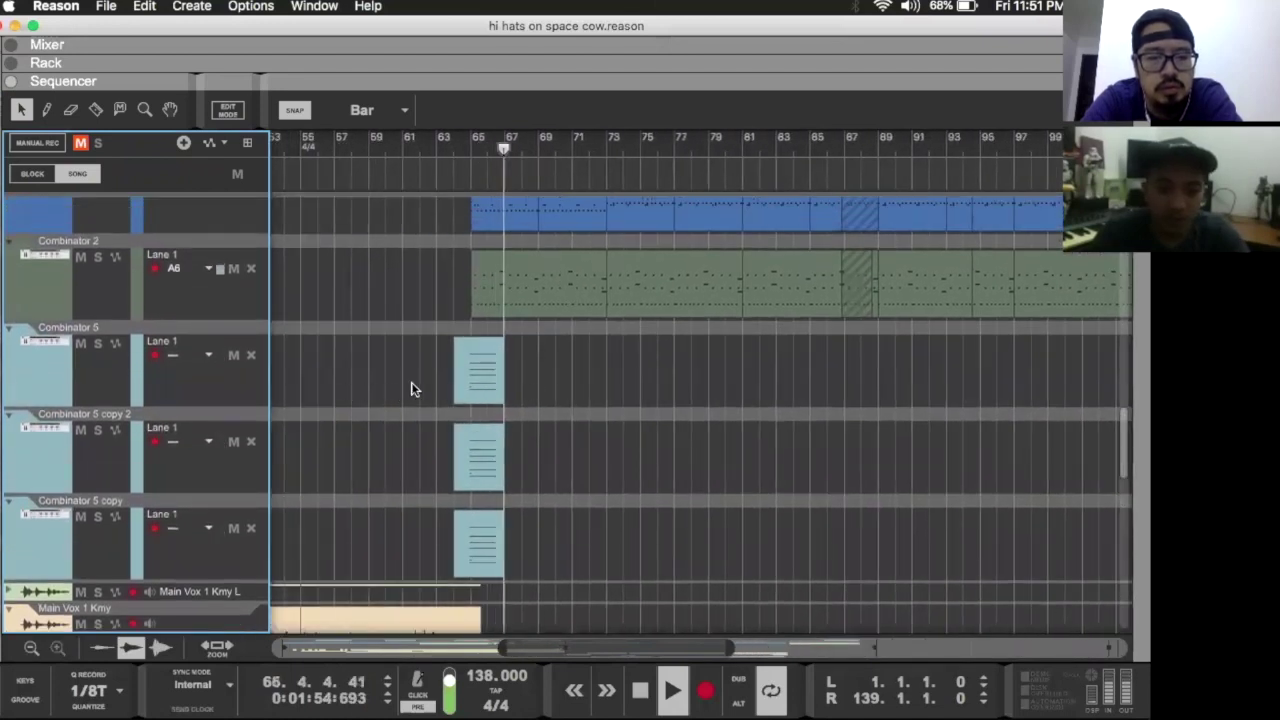
key("space")
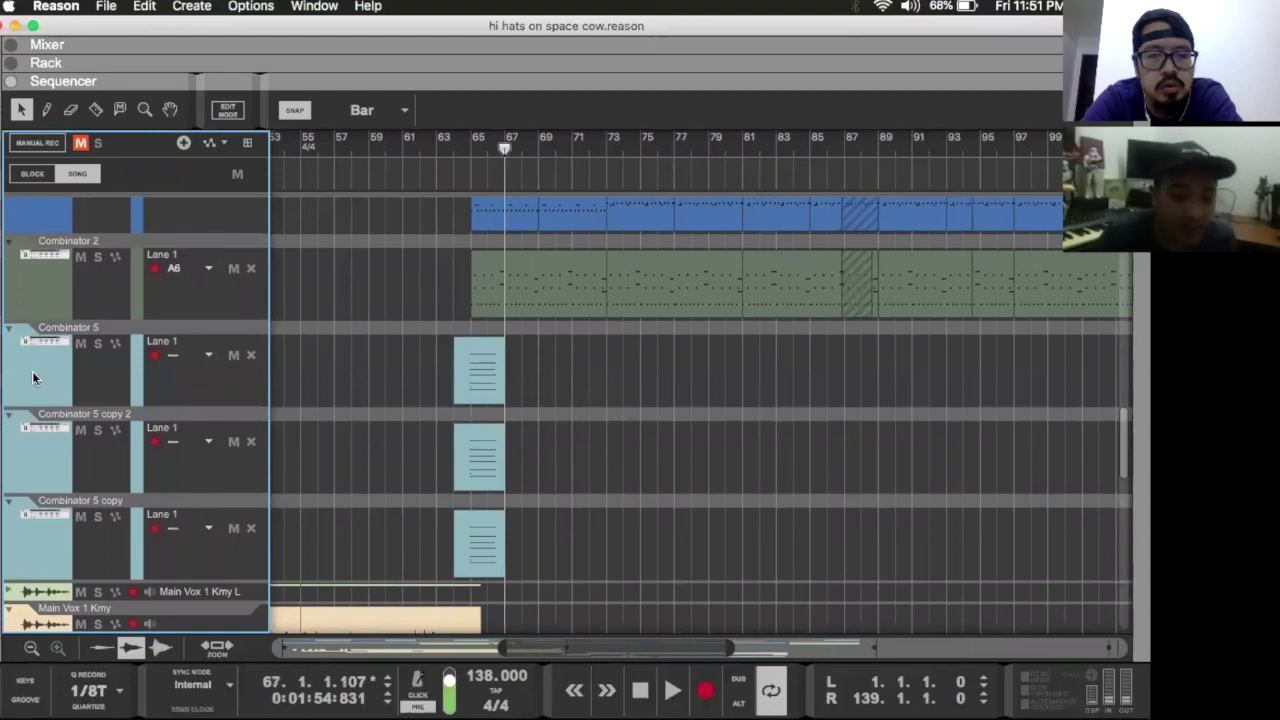
Step: Bring up Combinator 5 in the rack and examine its M Horns Unison patch alongside the Horns 2 and Horns 3 copies
left_click(43, 345)
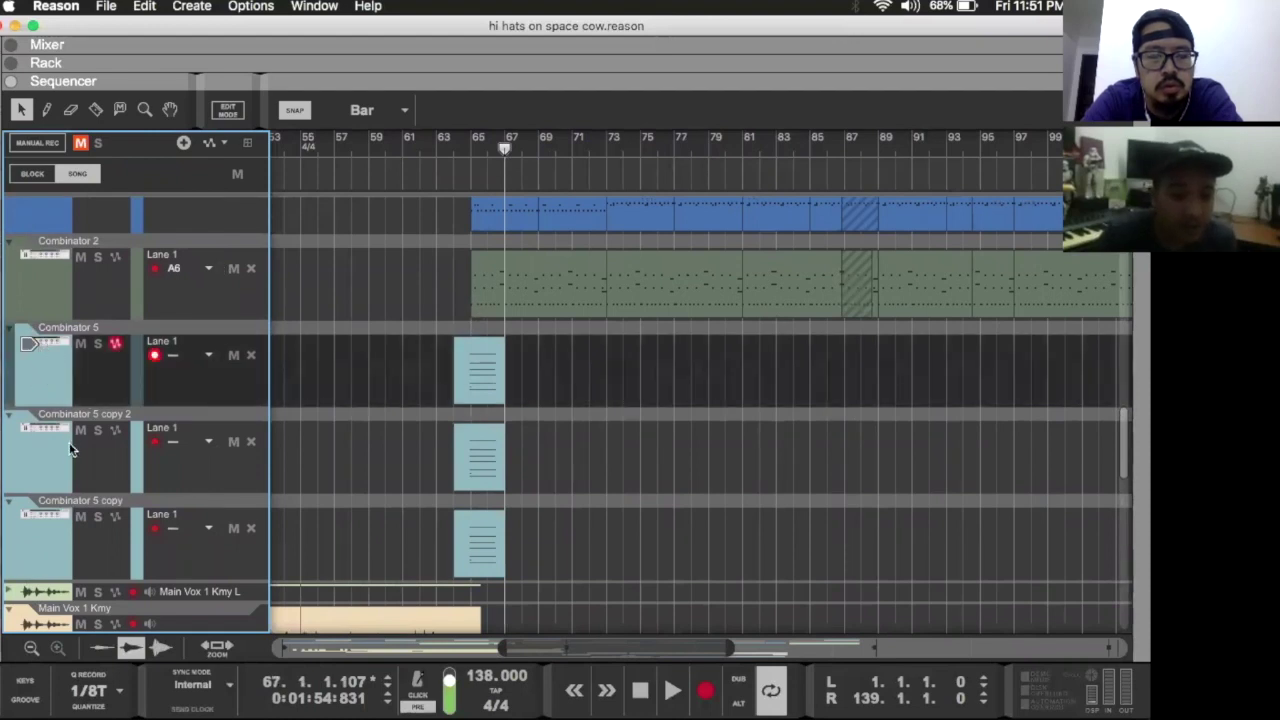
left_click(40, 432)
double_click(54, 342)
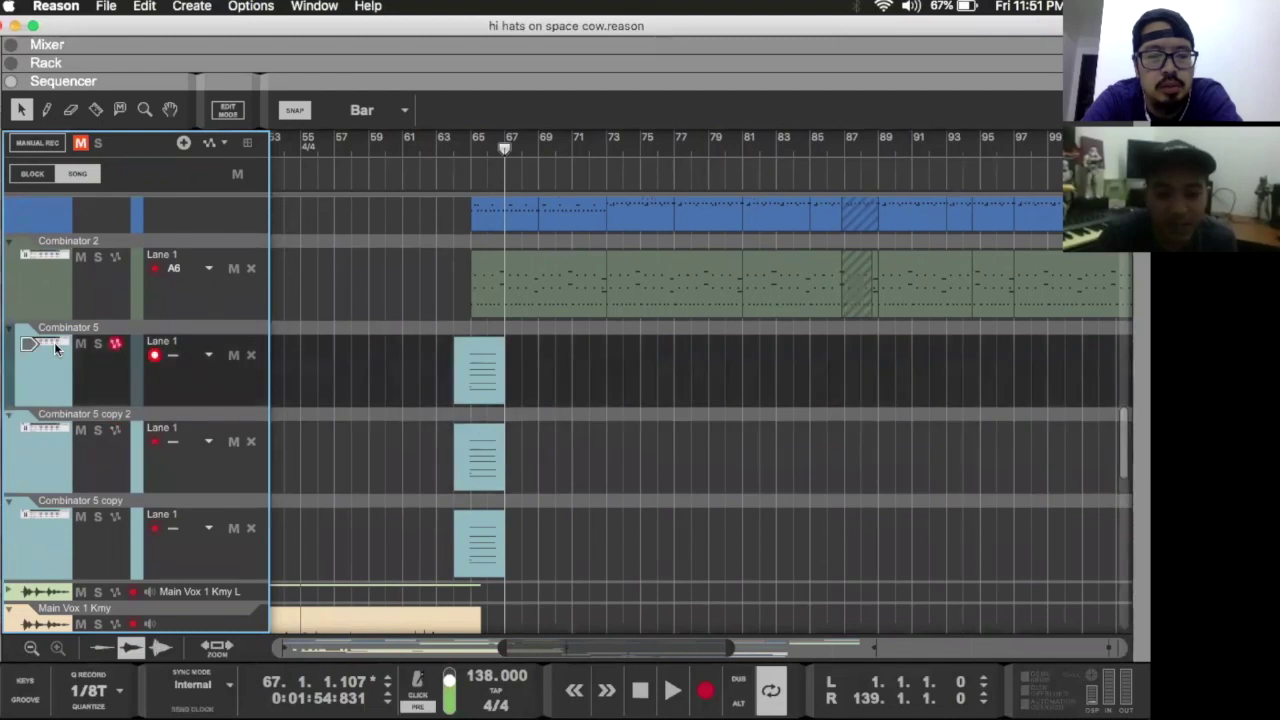
scroll(302, 232, "up", 3)
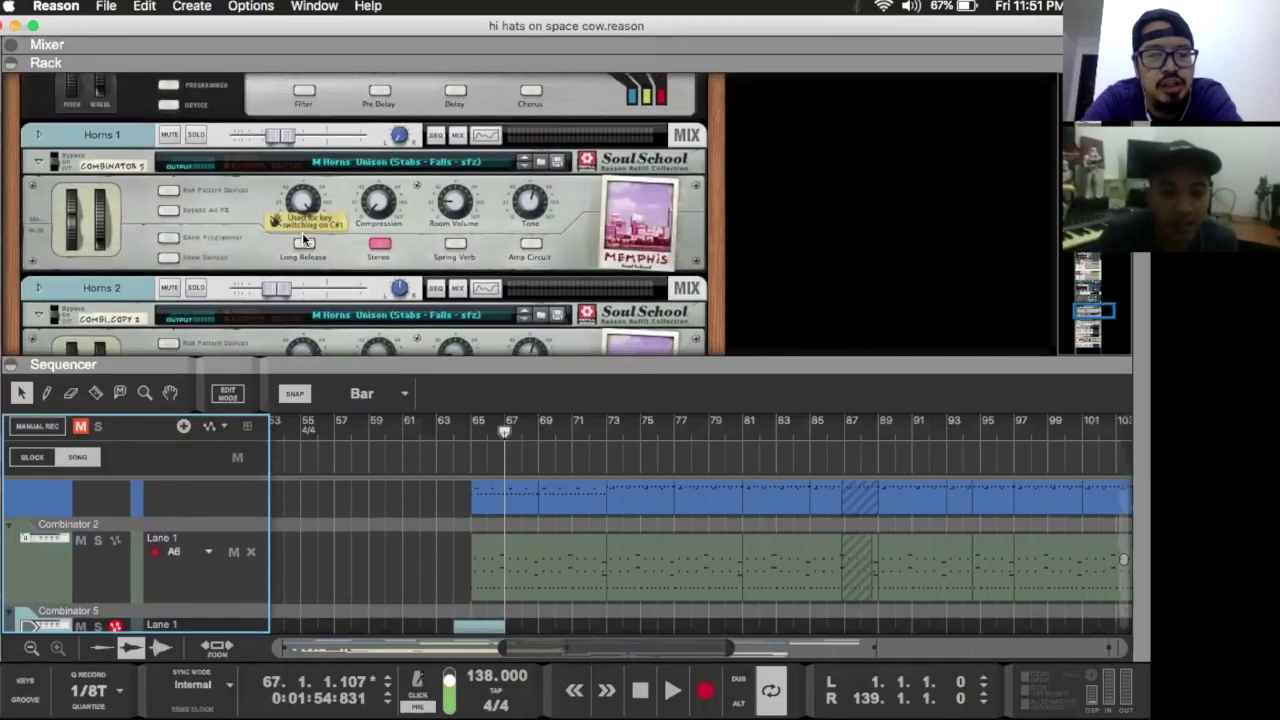
scroll(418, 510, "down", 3)
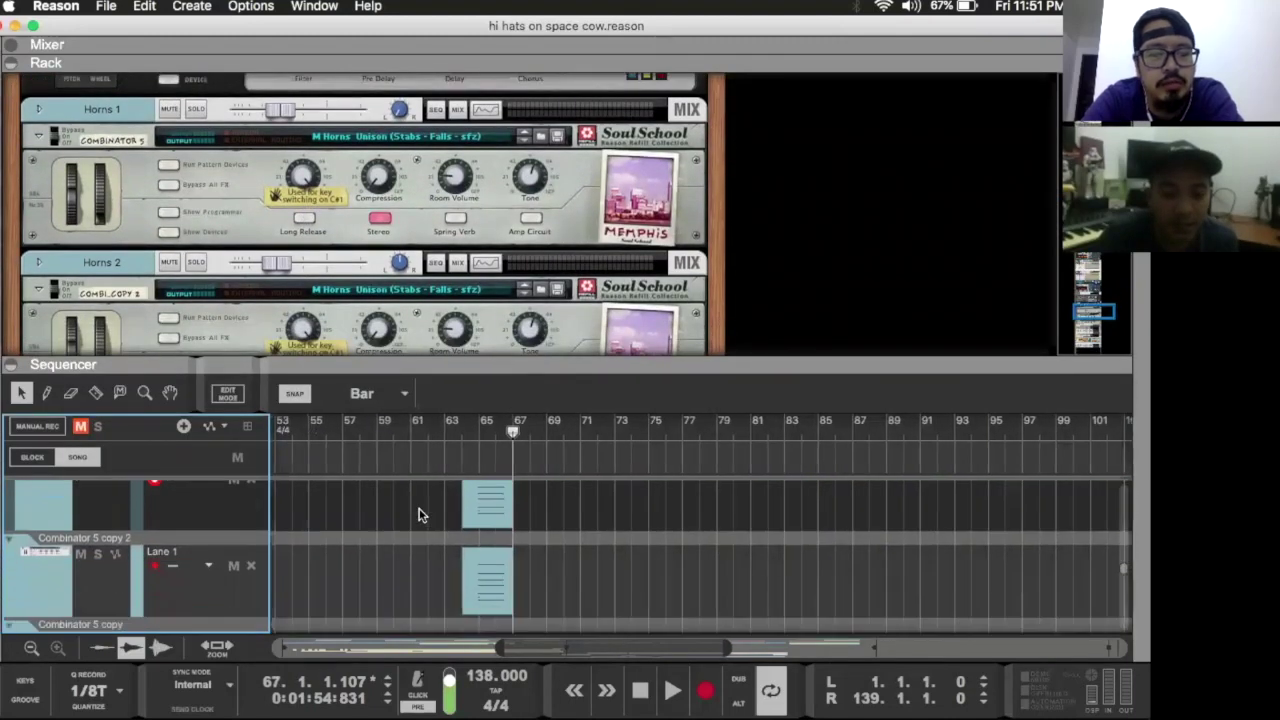
scroll(418, 514, "up", 2)
scroll(418, 514, "right", 2)
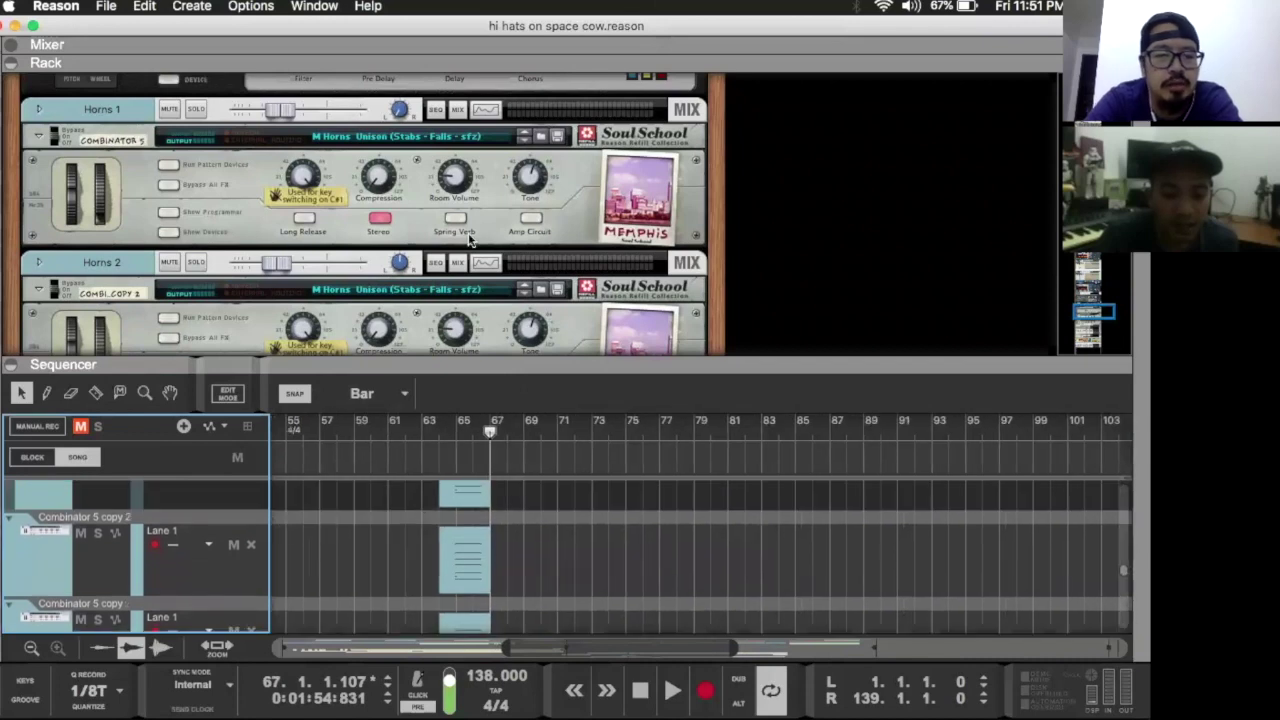
scroll(583, 199, "down", 5)
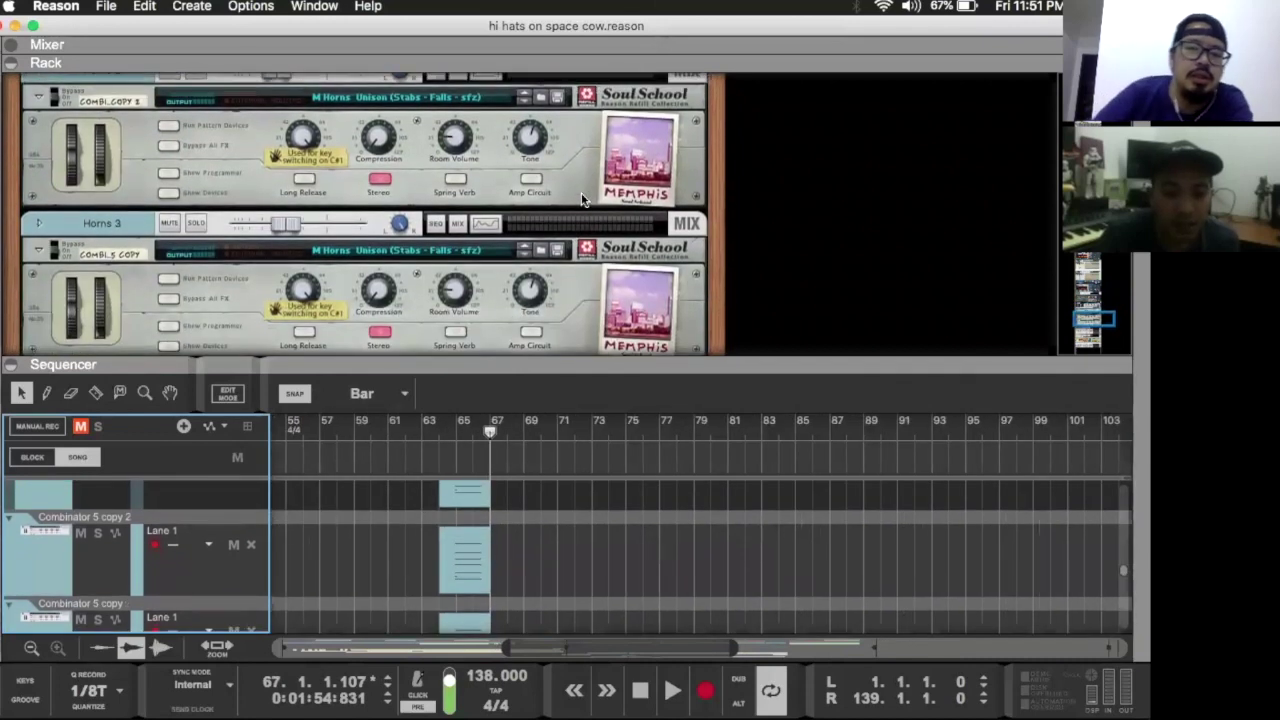
Step: Compare the mix channel levels and panning of the Horns 2 and Horns 3 Combinator copies in the rack
scroll(583, 199, "up", 4)
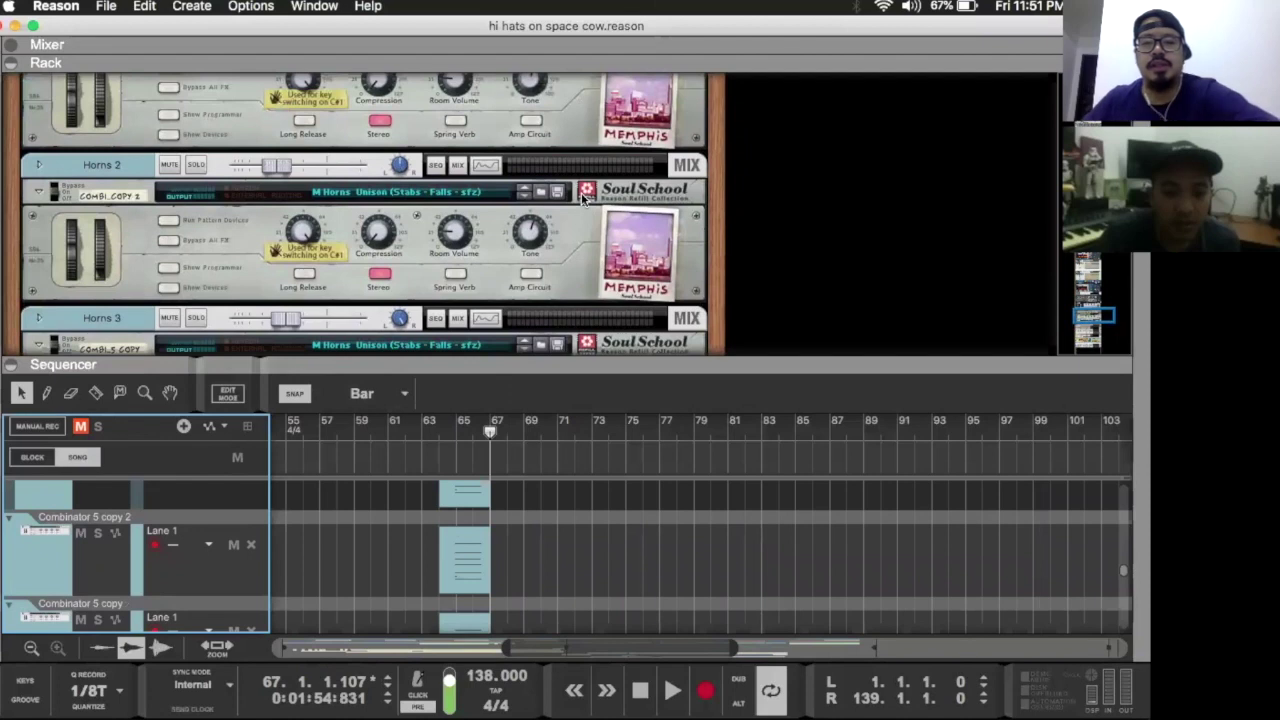
scroll(583, 199, "down", 5)
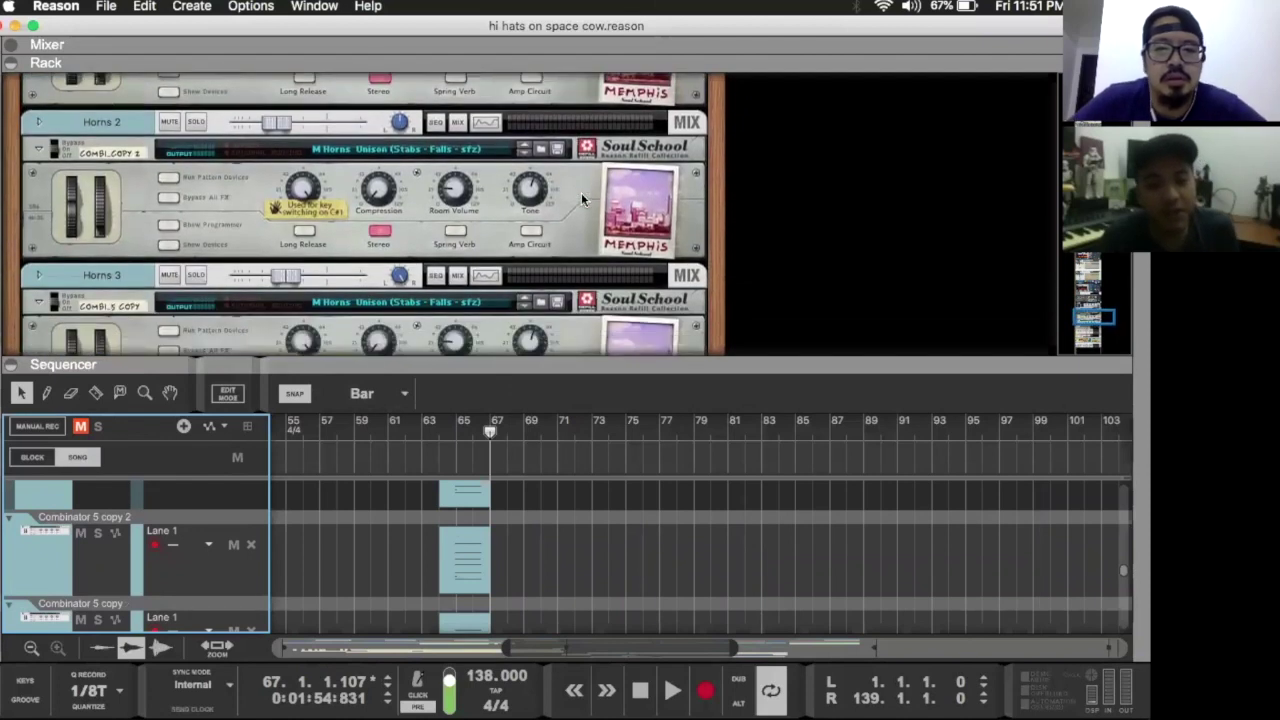
scroll(581, 192, "up", 5)
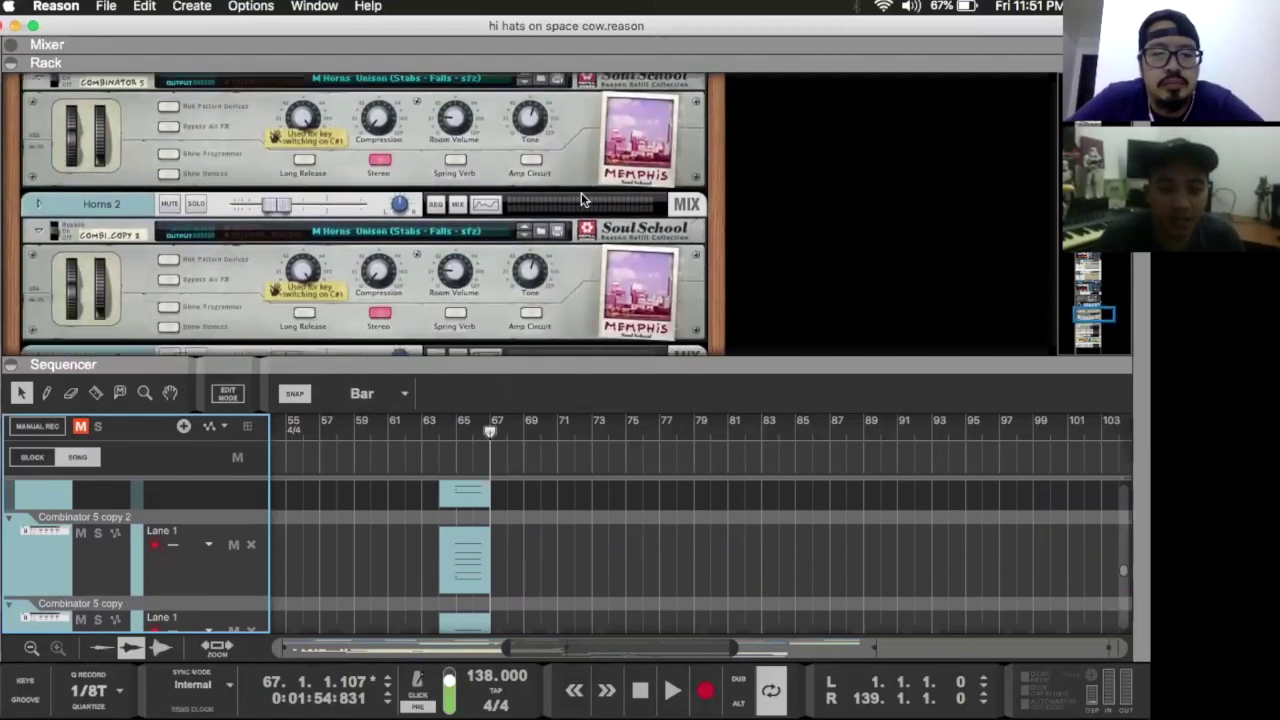
scroll(581, 192, "down", 2)
Step: Open the Combinator 5 clip at bar 64 in the enlarged sequencer, examine its chord notes and select them all
left_click(469, 496)
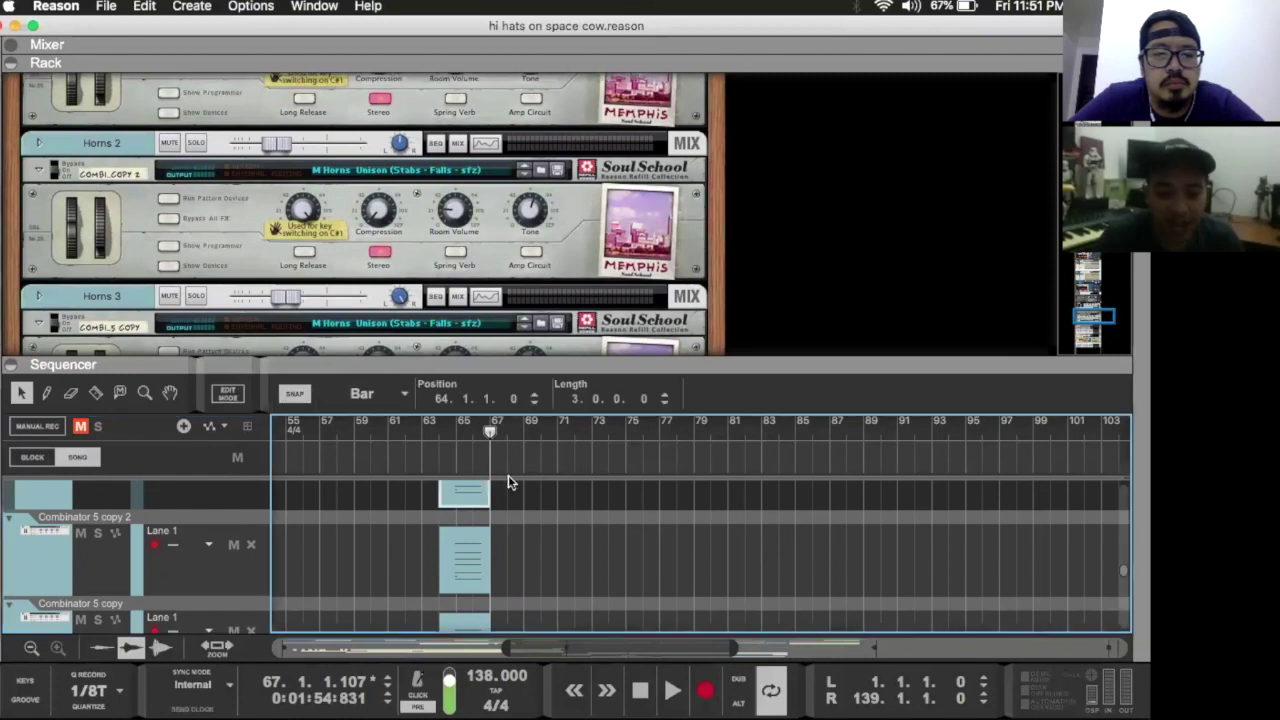
double_click(468, 492)
key("F6")
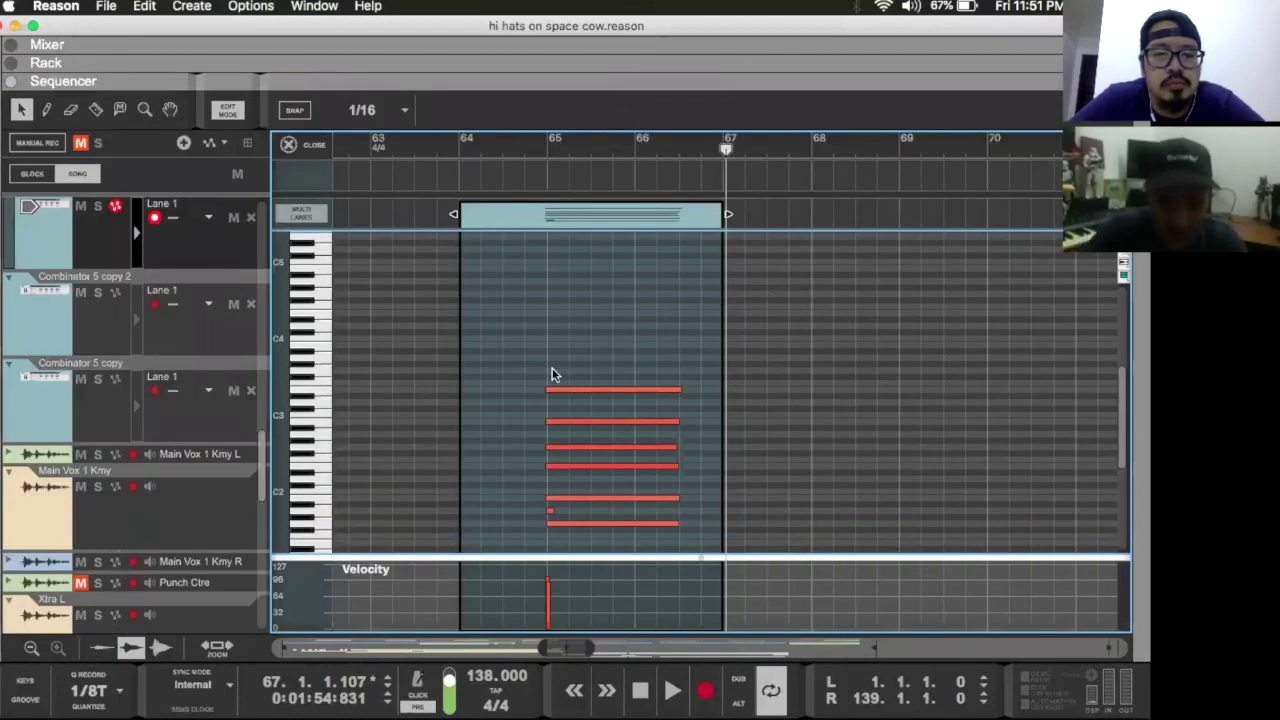
scroll(554, 373, "left", 2)
scroll(554, 373, "down", 2)
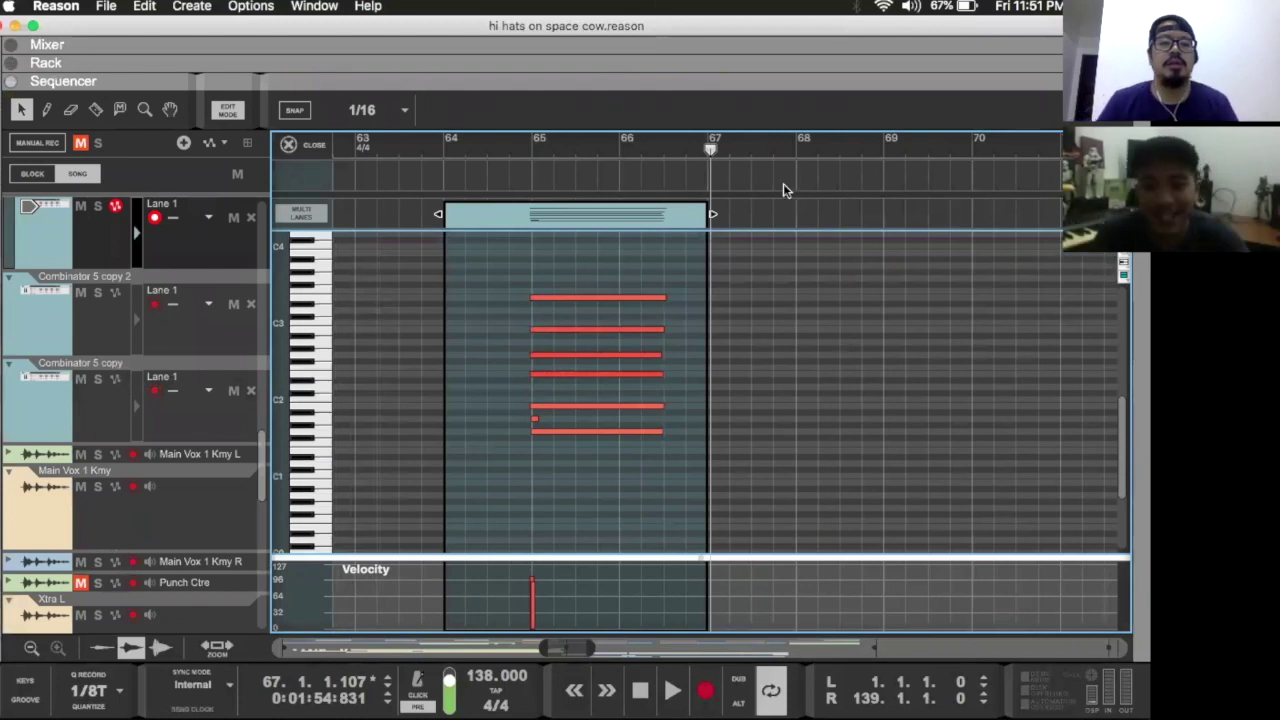
left_click_drag(543, 485, 545, 487)
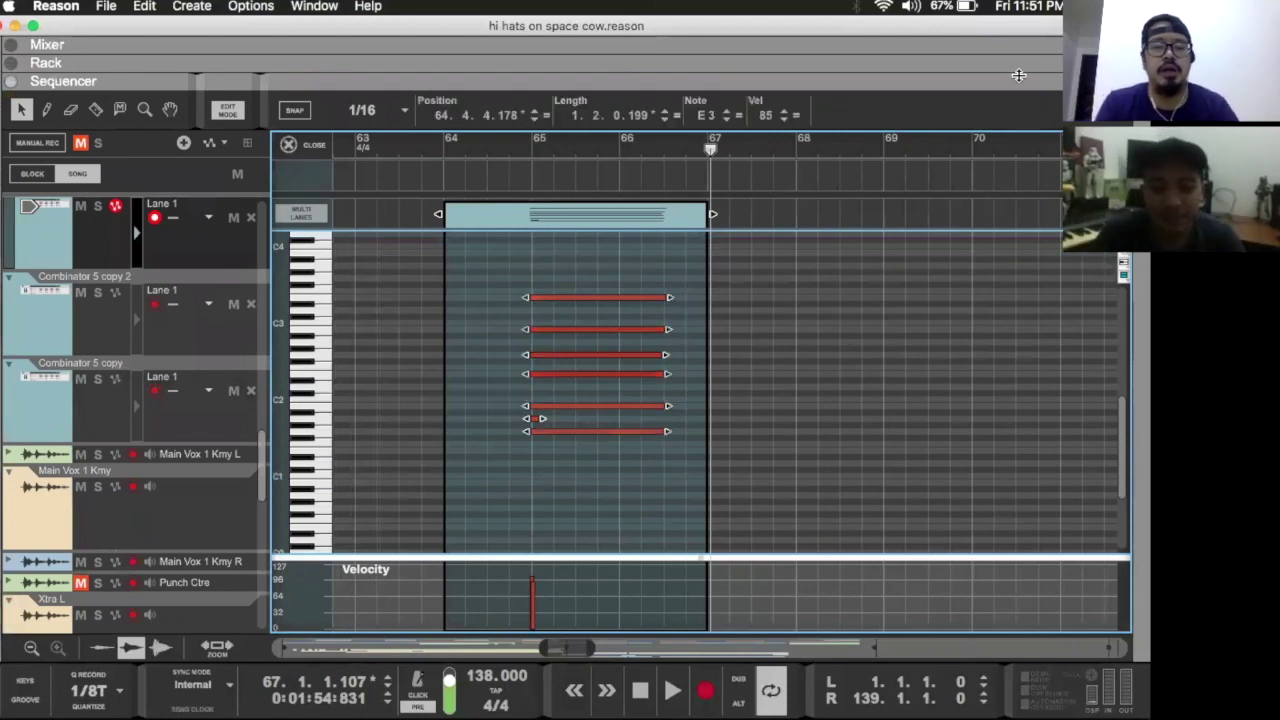
left_click(1002, 59)
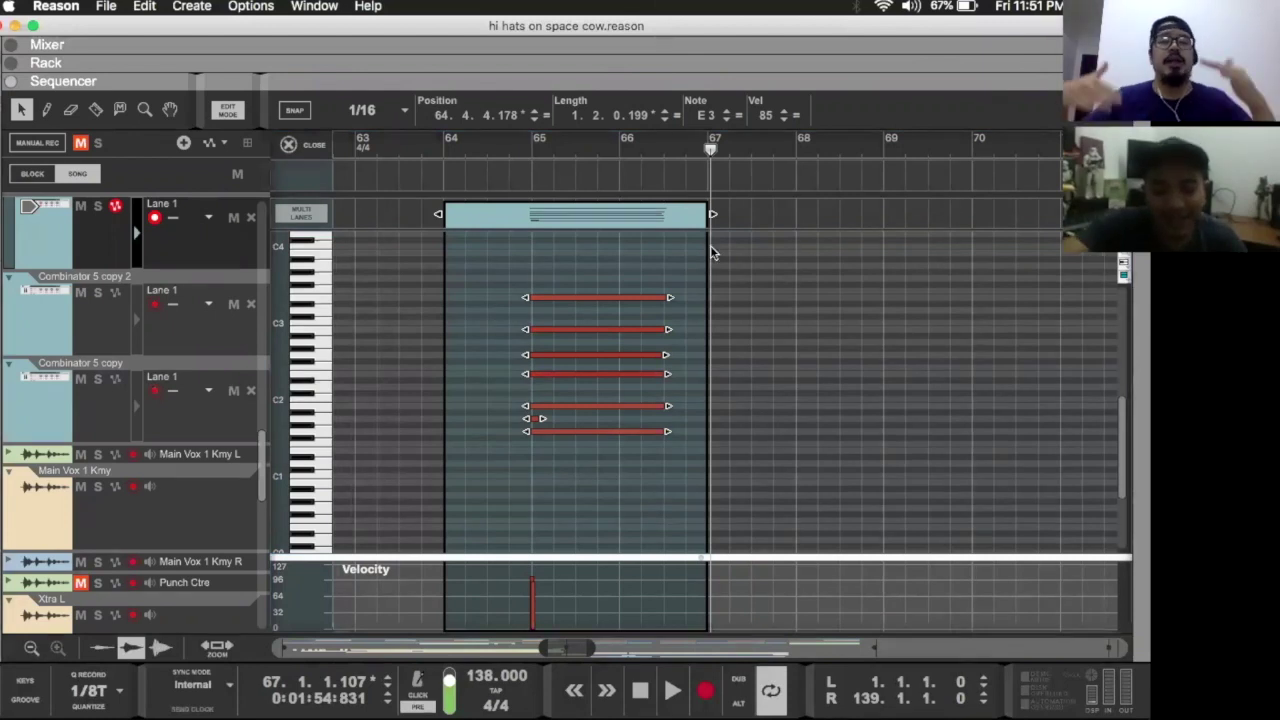
Step: Show the mixer above the sequencer and examine the pan and fader settings of the Horns 1, Horns 2 and Horns 3 channels
left_click(10, 45)
scroll(555, 230, "right", 5)
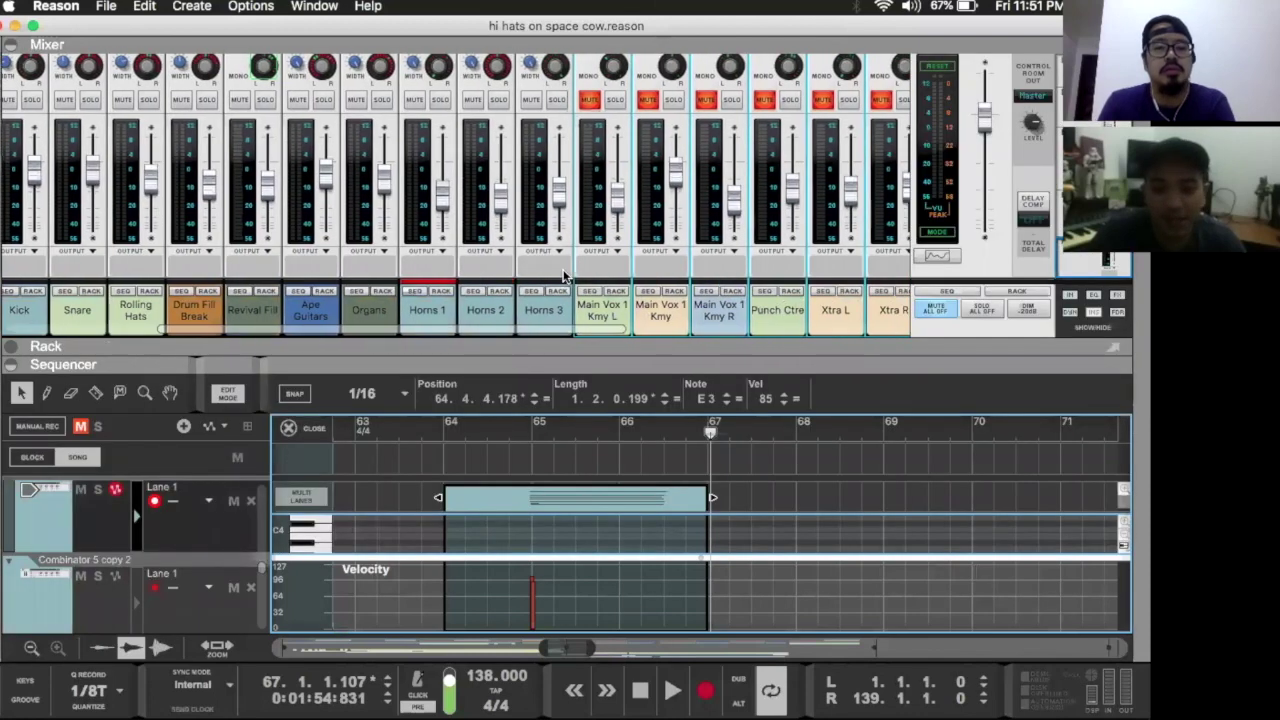
scroll(543, 173, "up", 2)
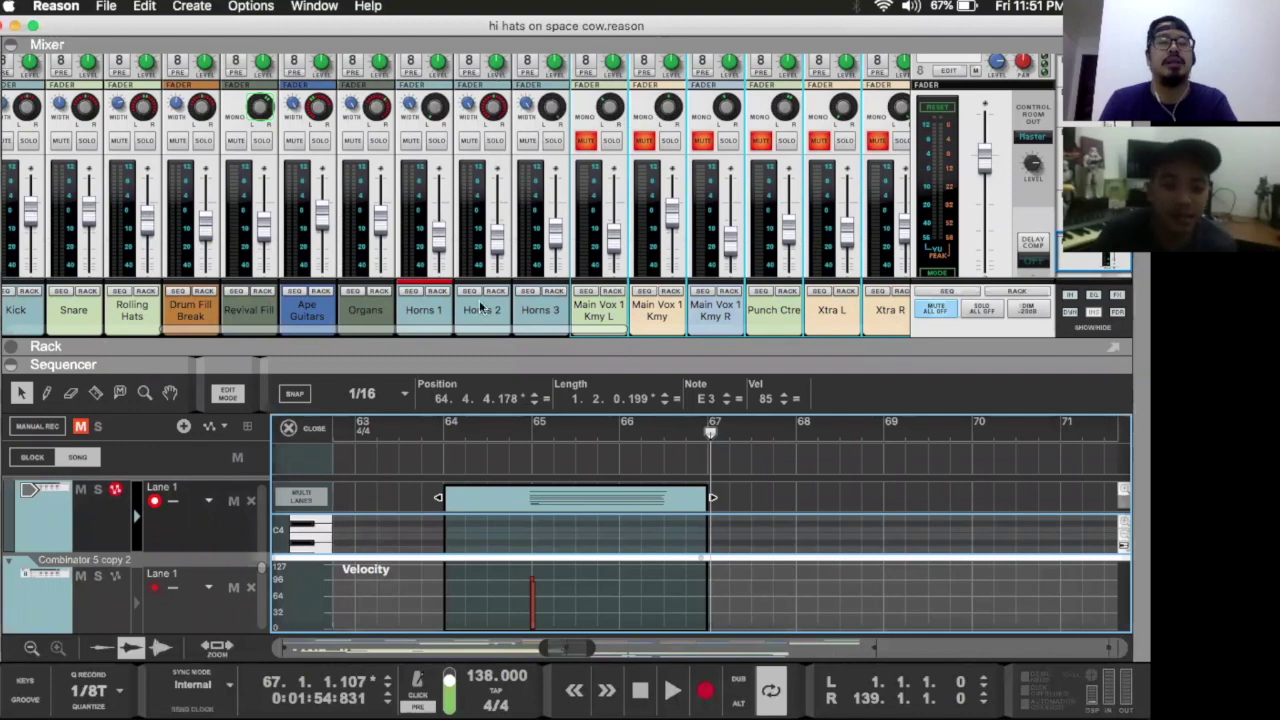
scroll(497, 220, "down", 1)
Step: Enlarge the mixer and examine the send settings on the horns channels alongside the Plate, Room, Echo and Delay 3/16 returns
key("F5")
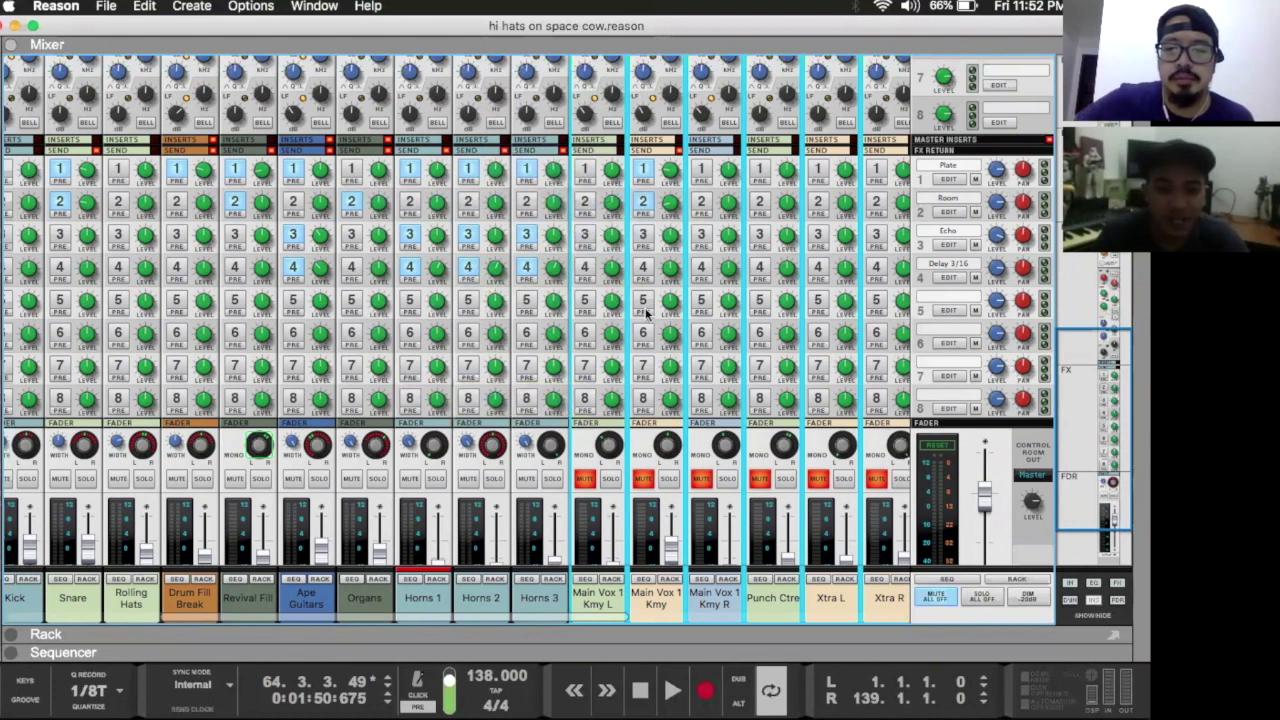
scroll(526, 272, "up", 2)
scroll(540, 250, "right", 1)
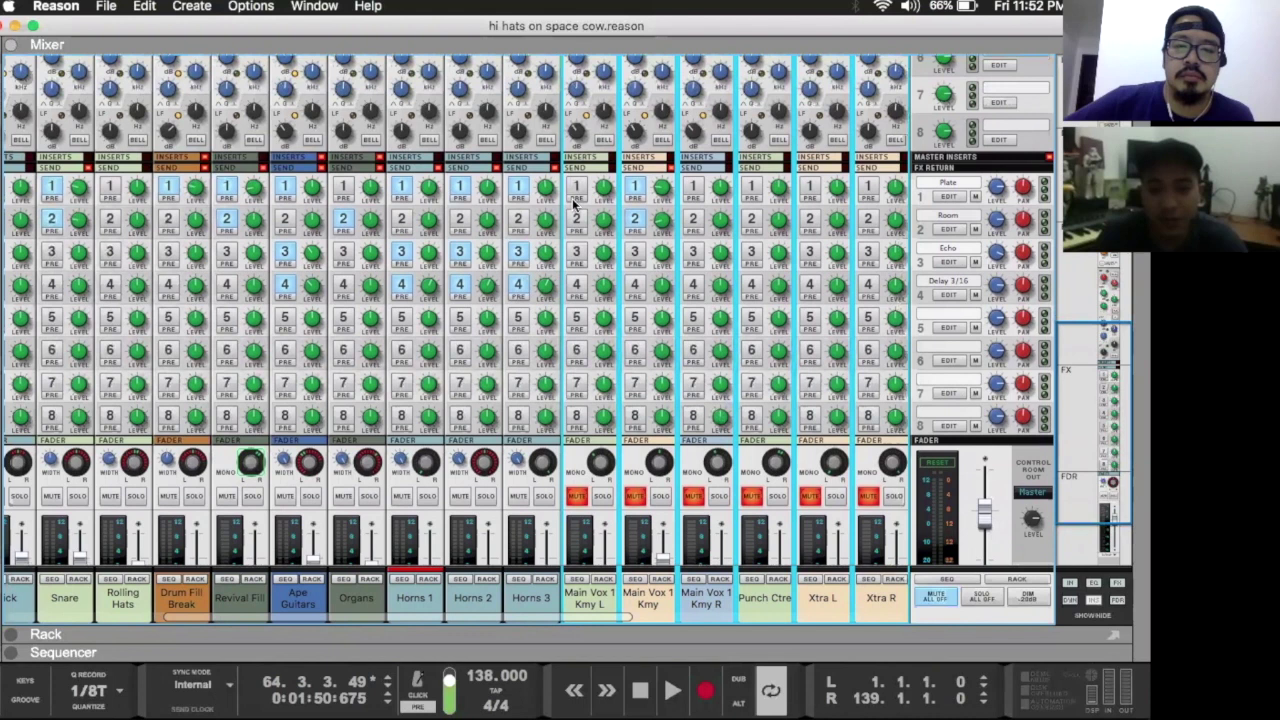
scroll(590, 210, "down", 2)
scroll(600, 212, "left", 1)
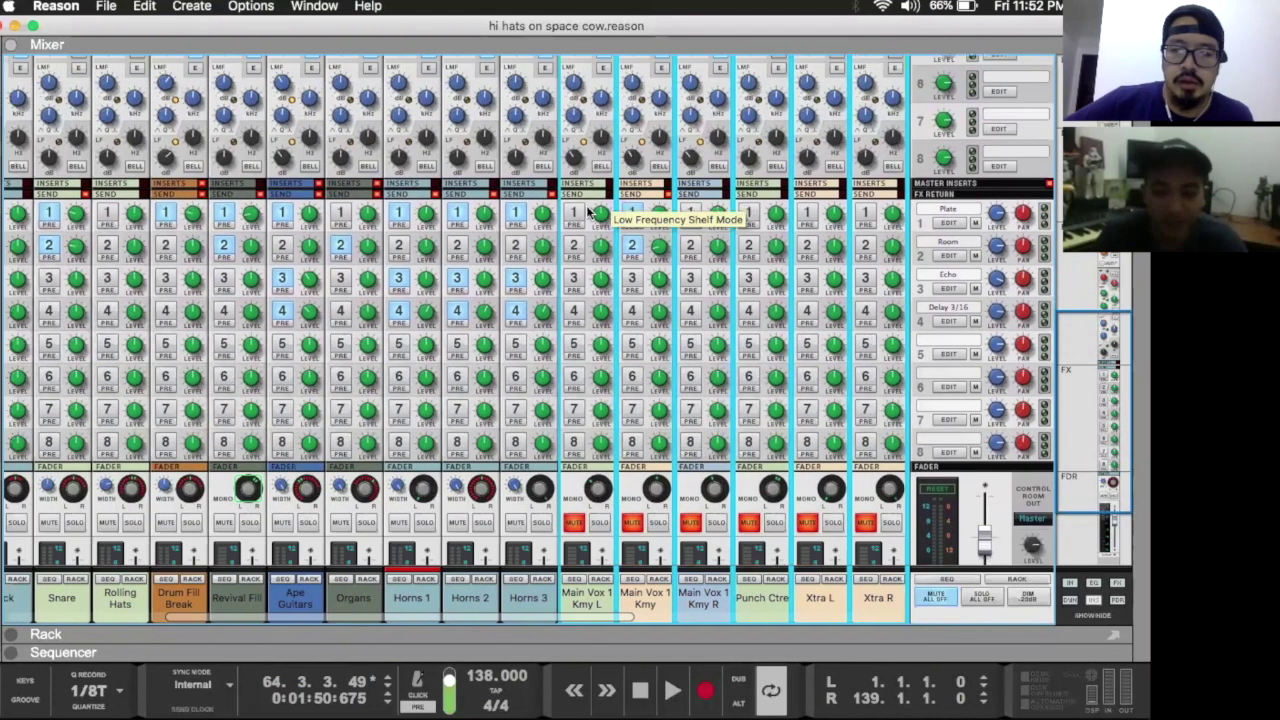
scroll(714, 318, "down", 5)
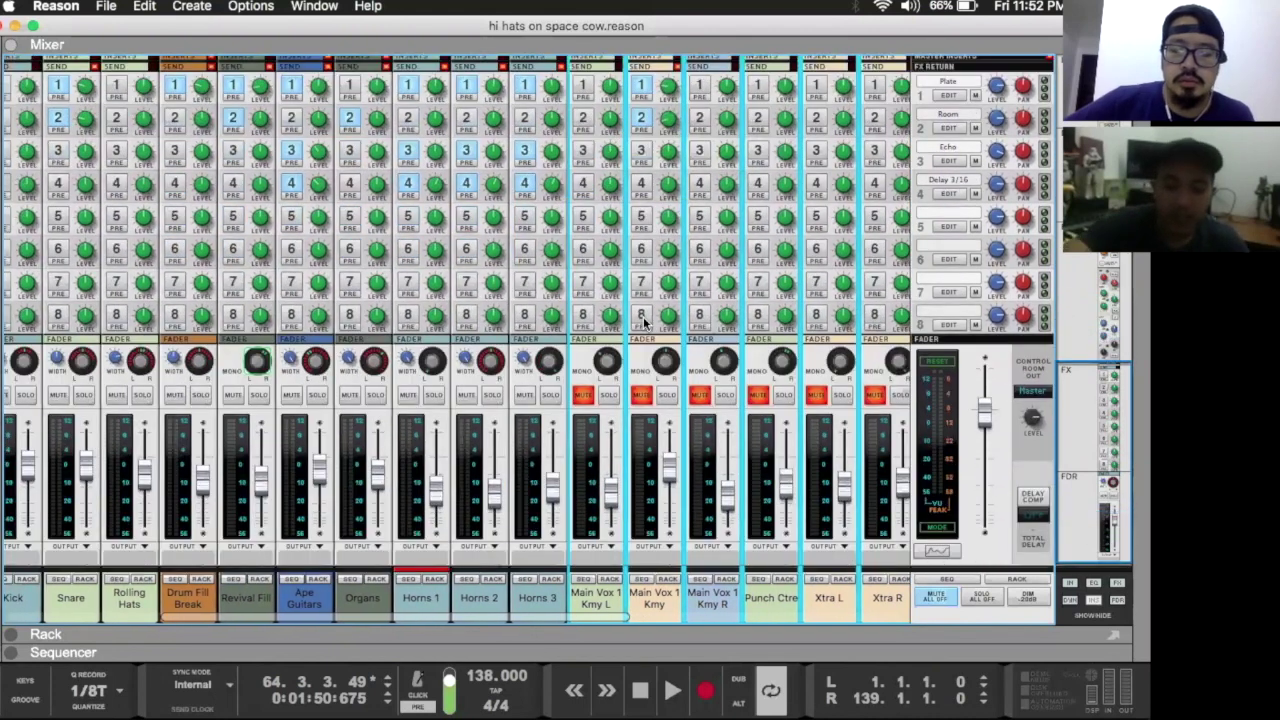
Step: Return to the full-size sequencer and close the Combinator 5 note clip to view the arrangement around bar 65
key("F7")
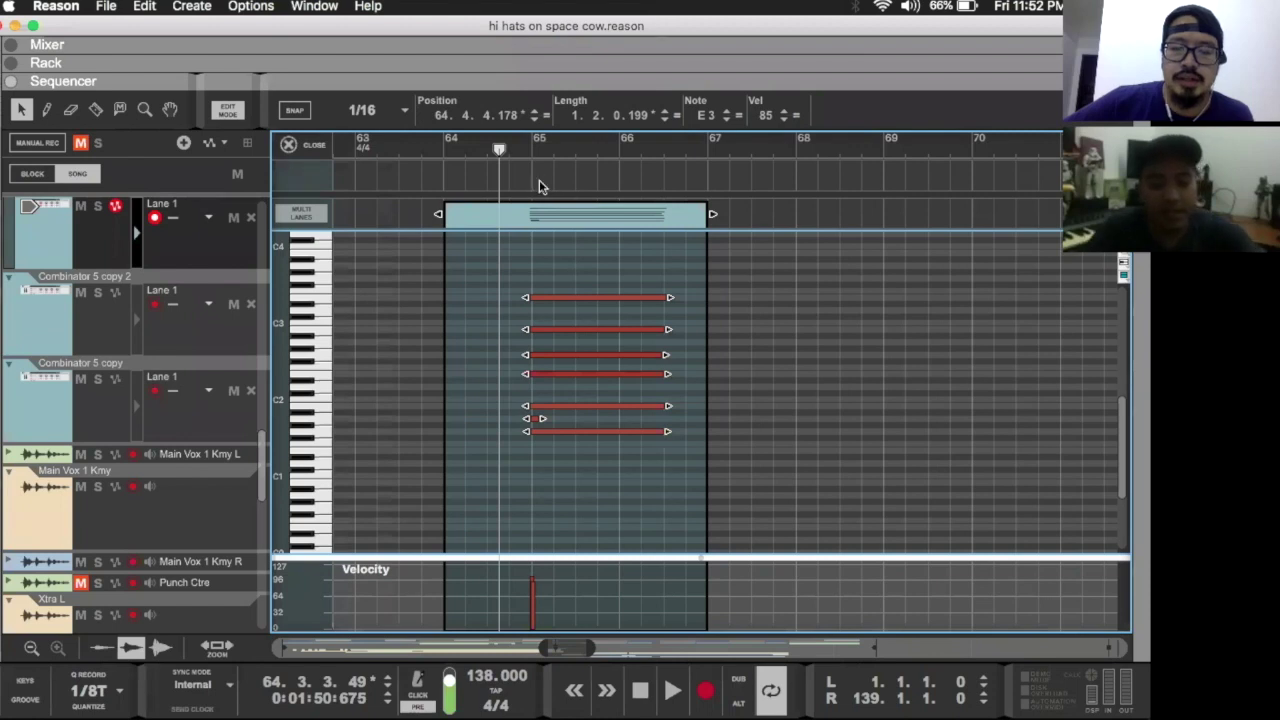
key("super+e")
scroll(415, 314, "left", 3)
scroll(415, 314, "up", 1)
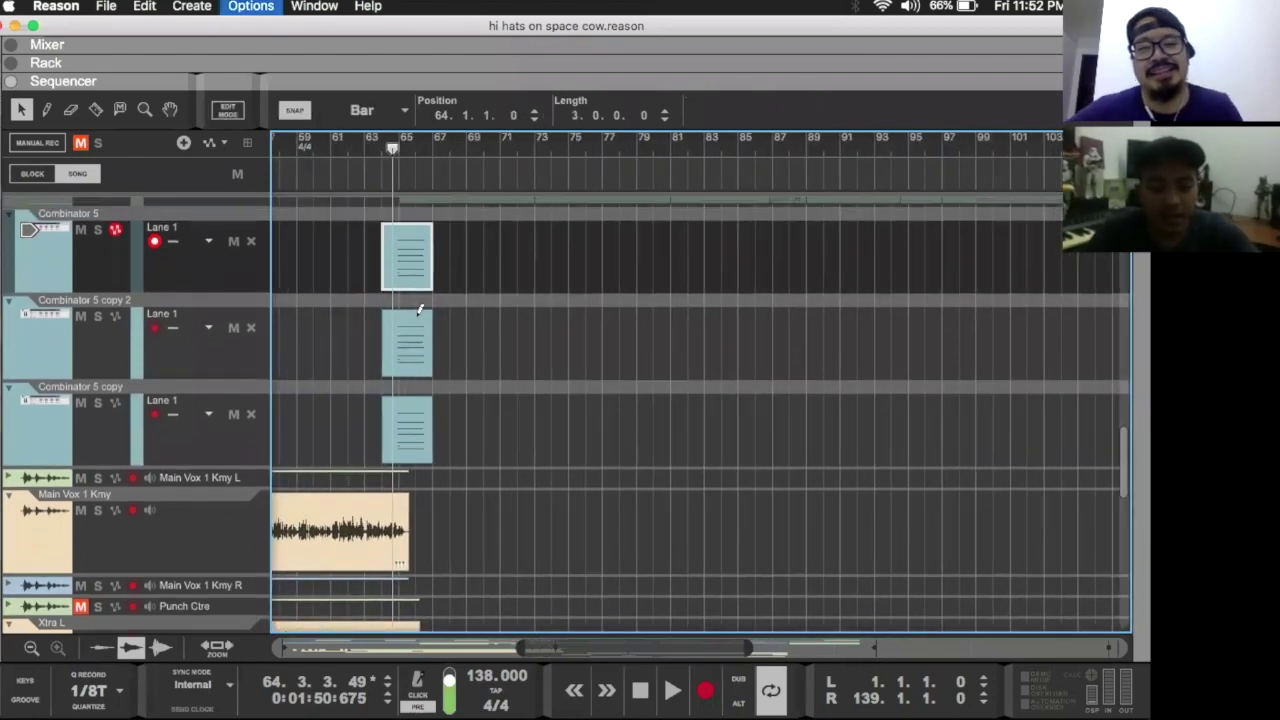
key("super+e")
key("super+e")
scroll(416, 316, "up", 2)
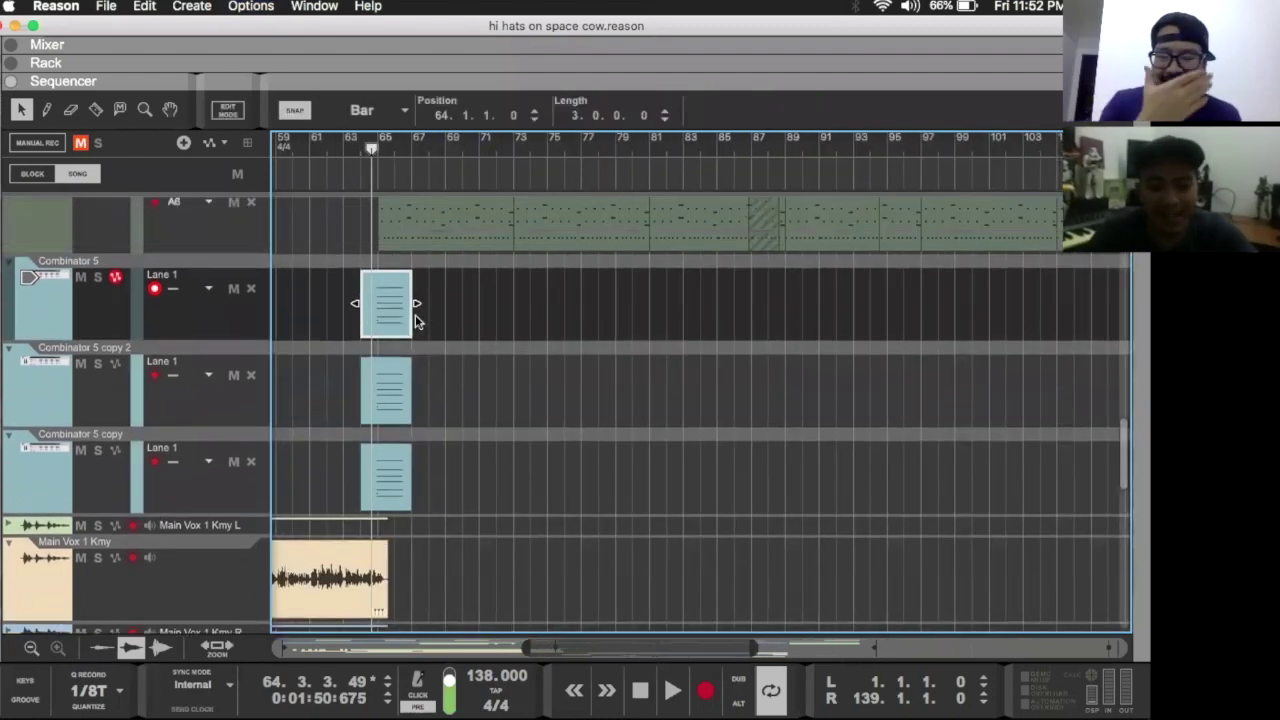
Step: Play the arrangement from bar 64, solo Dr. Octo Rex 2 during playback and stop near bar 71
scroll(416, 316, "up", 7)
key("space")
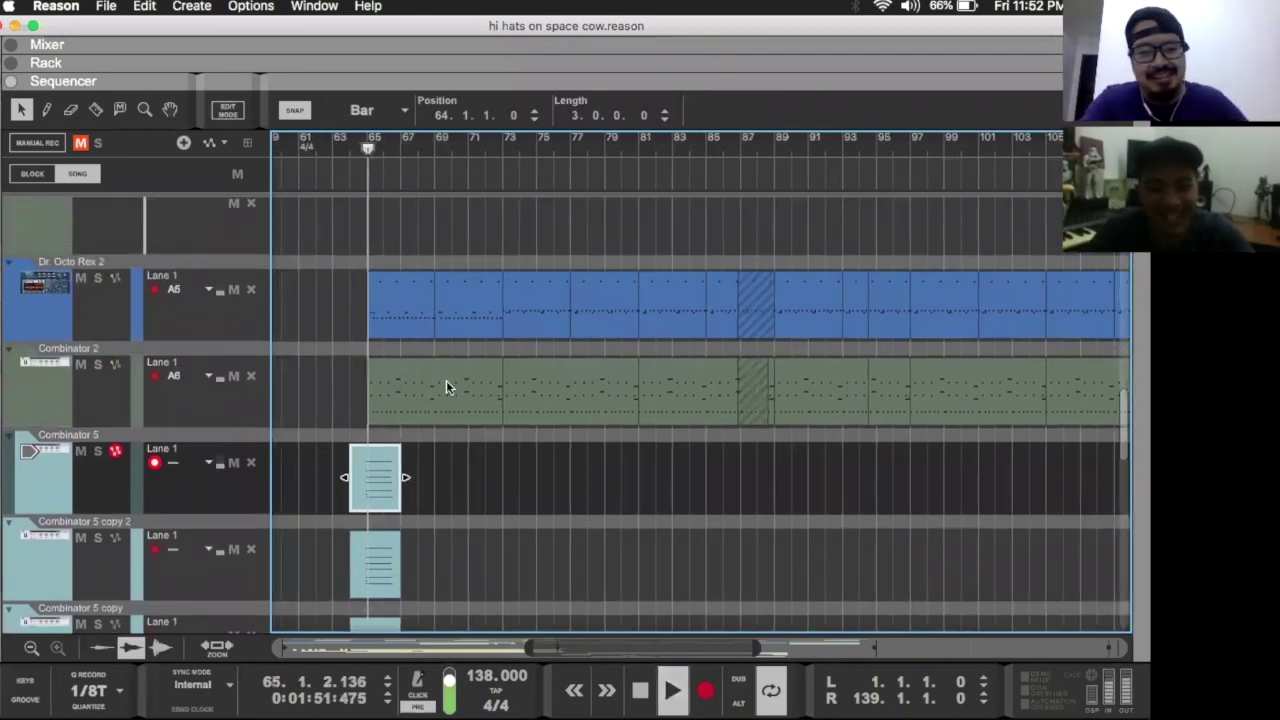
scroll(511, 481, "up", 2)
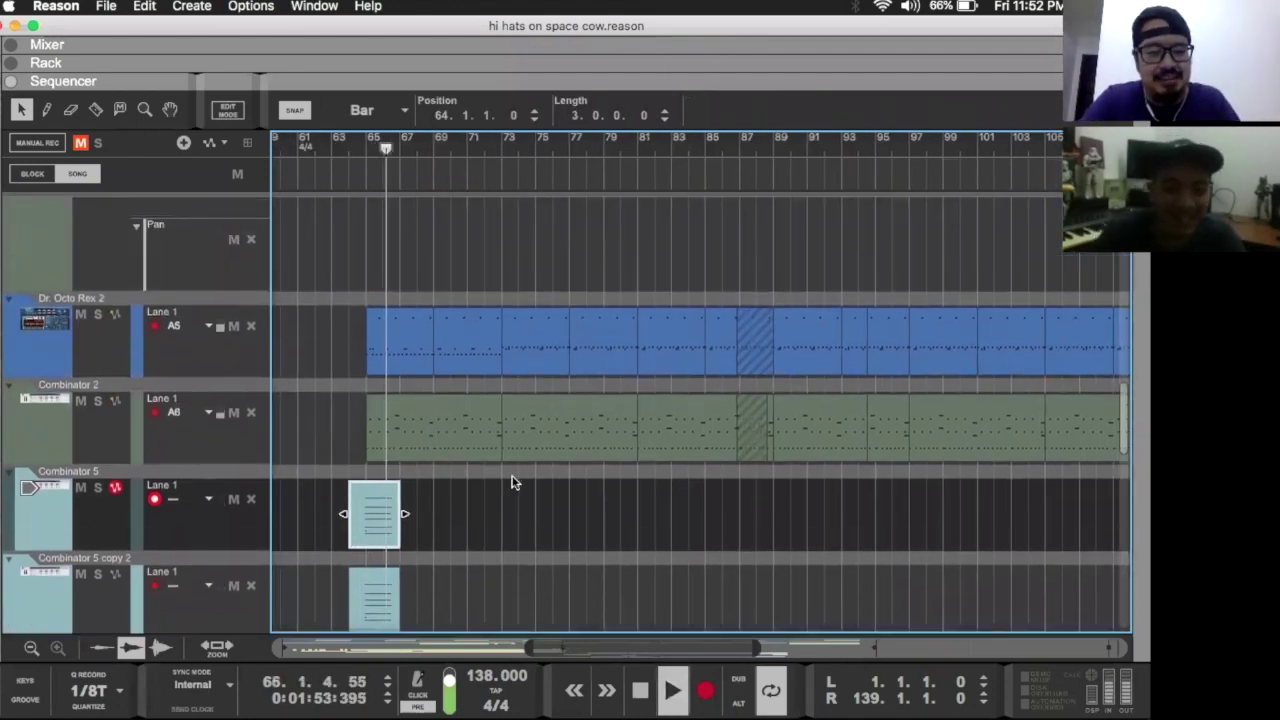
scroll(511, 481, "up", 3)
scroll(342, 429, "up", 1)
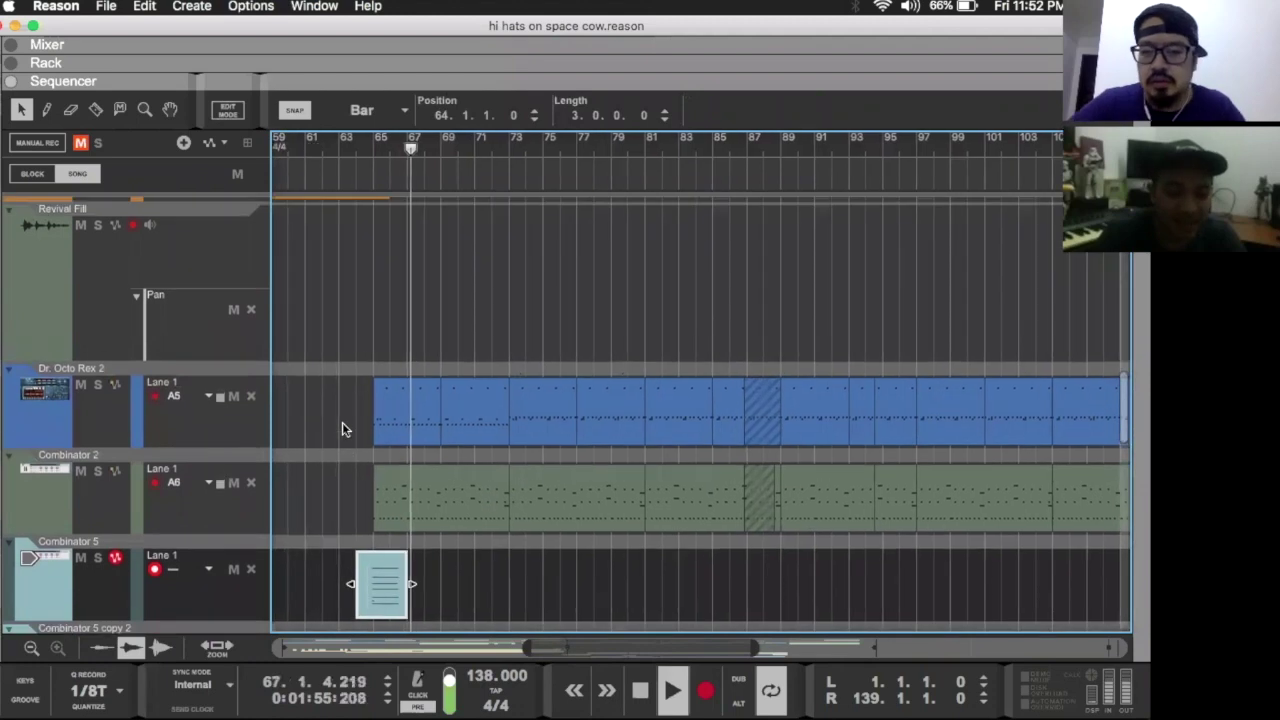
left_click(97, 389)
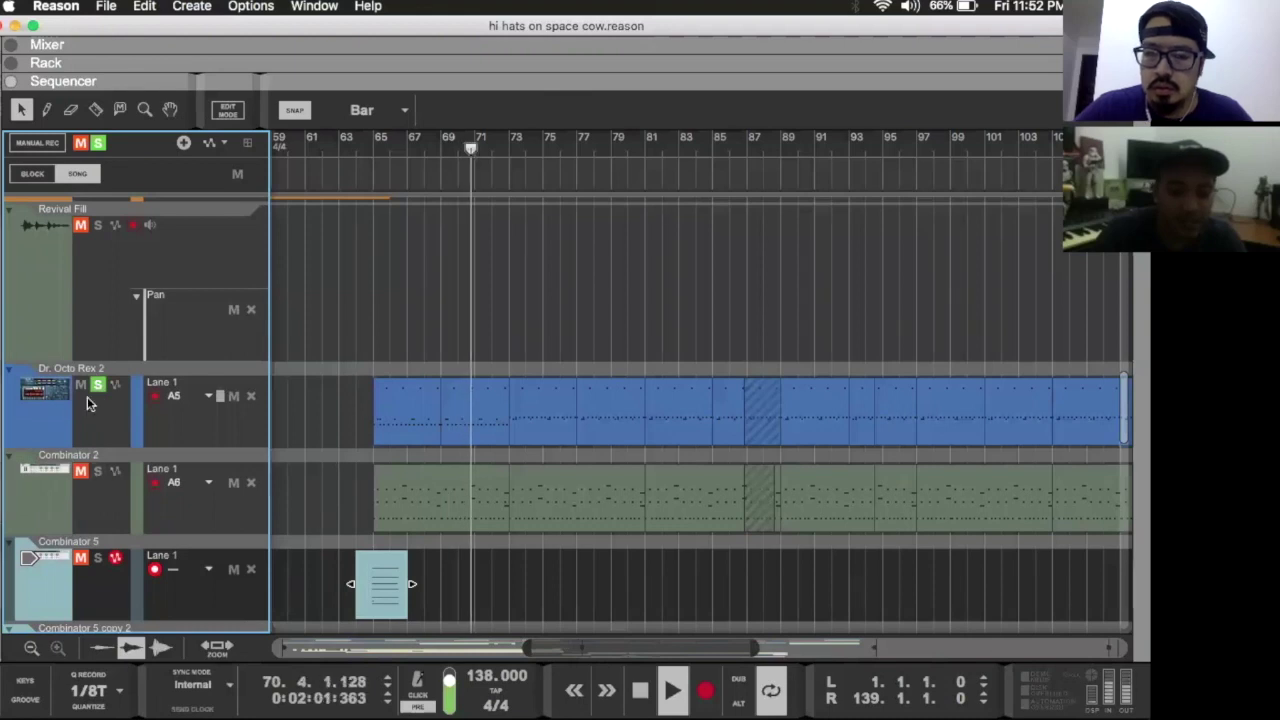
key("space")
Step: Bring up Dr. Octo Rex 2 in the rack and examine its Reggae Riff 1 cut patch and loop panel
double_click(47, 395)
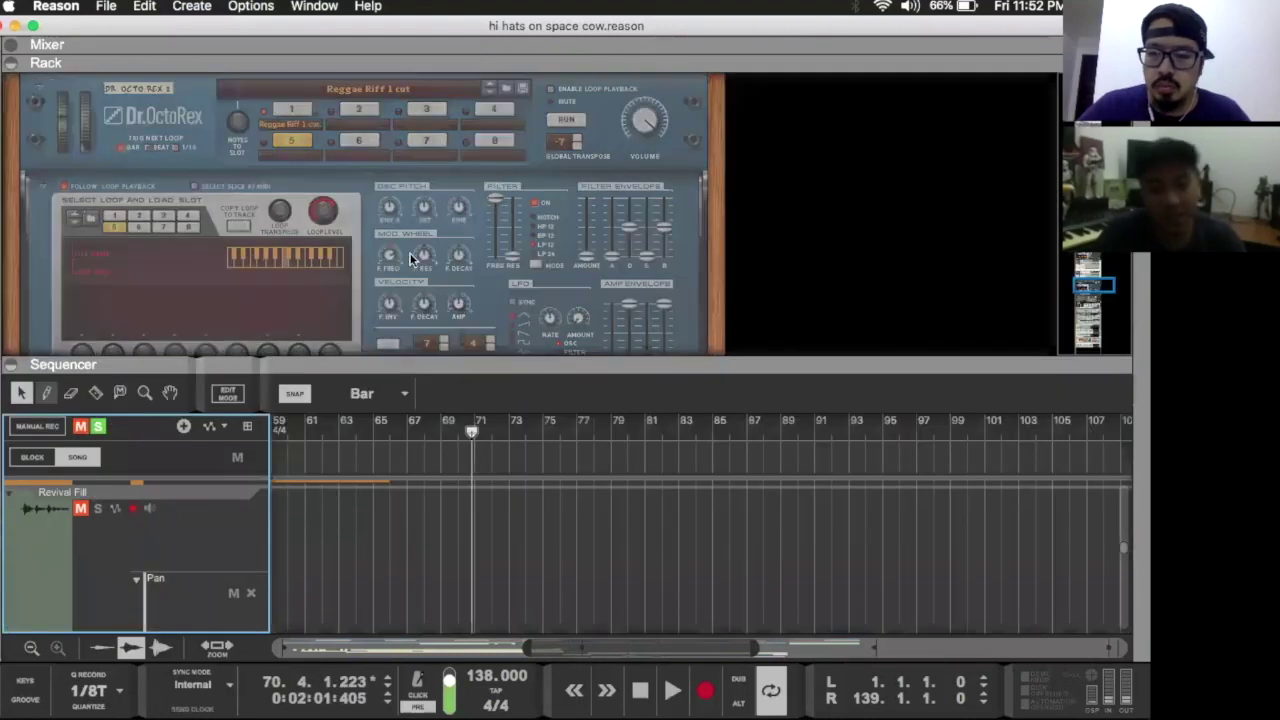
scroll(410, 258, "up", 3)
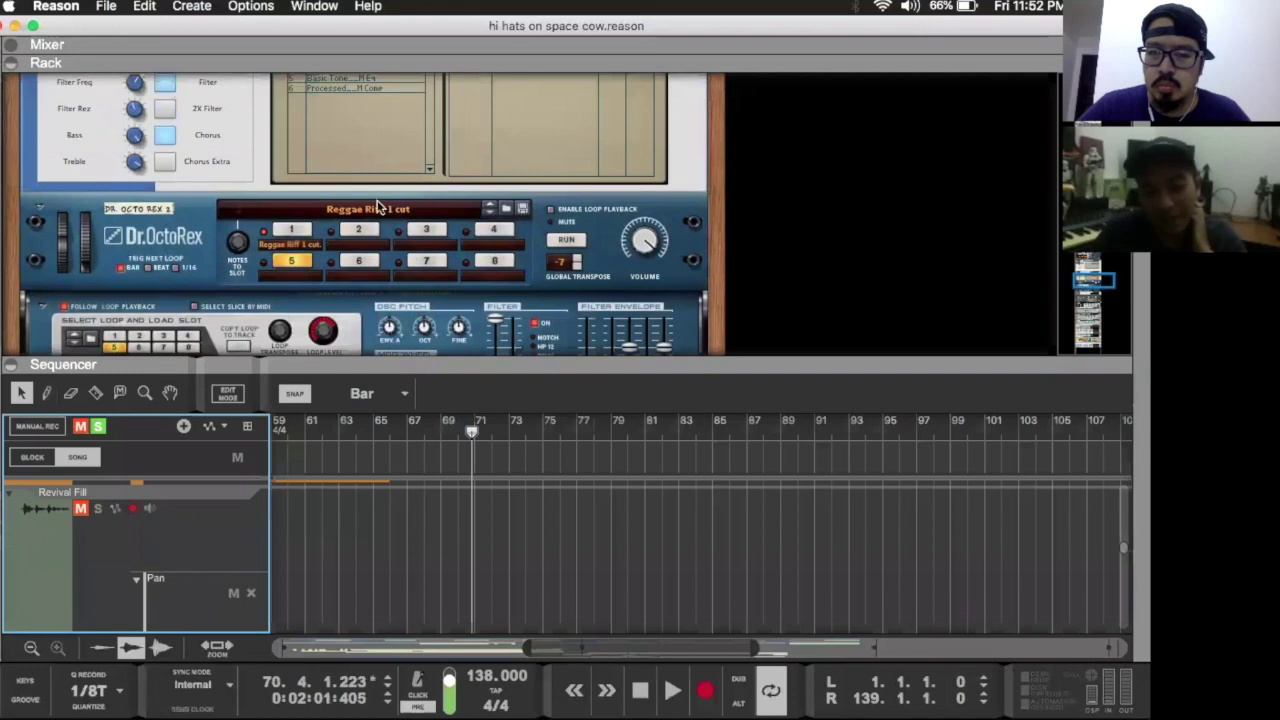
scroll(372, 220, "down", 5)
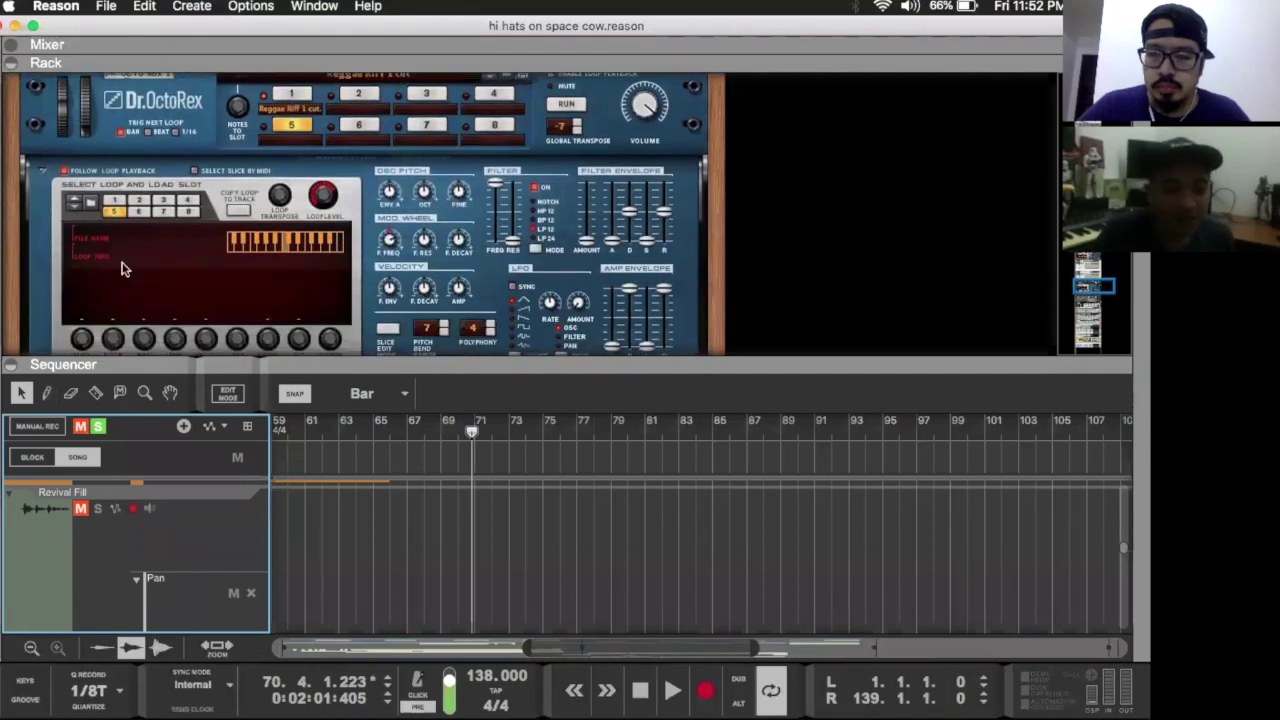
Step: Look back through the sequencer tracks past Redrum 1 and Dr. Octo Rex 1, ending at the soloed Dr. Octo Rex 2 track
scroll(426, 545, "up", 5)
scroll(426, 545, "left", 2)
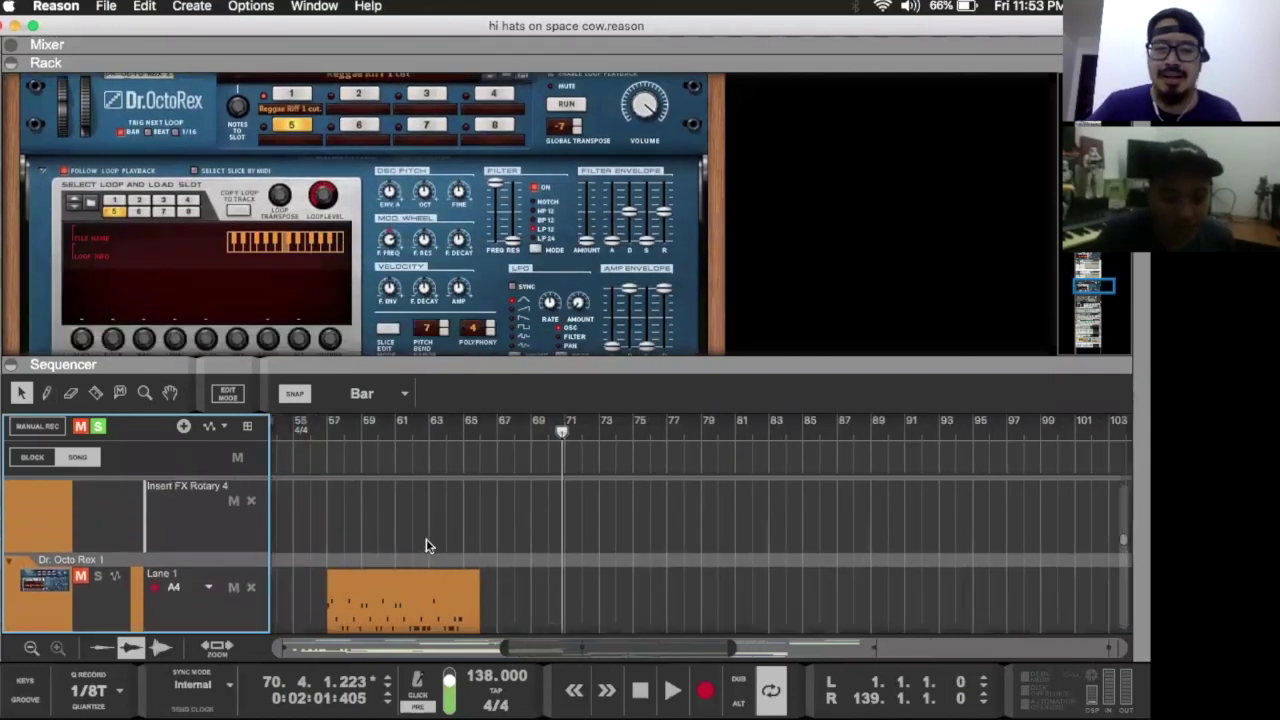
scroll(426, 545, "down", 5)
scroll(426, 545, "right", 2)
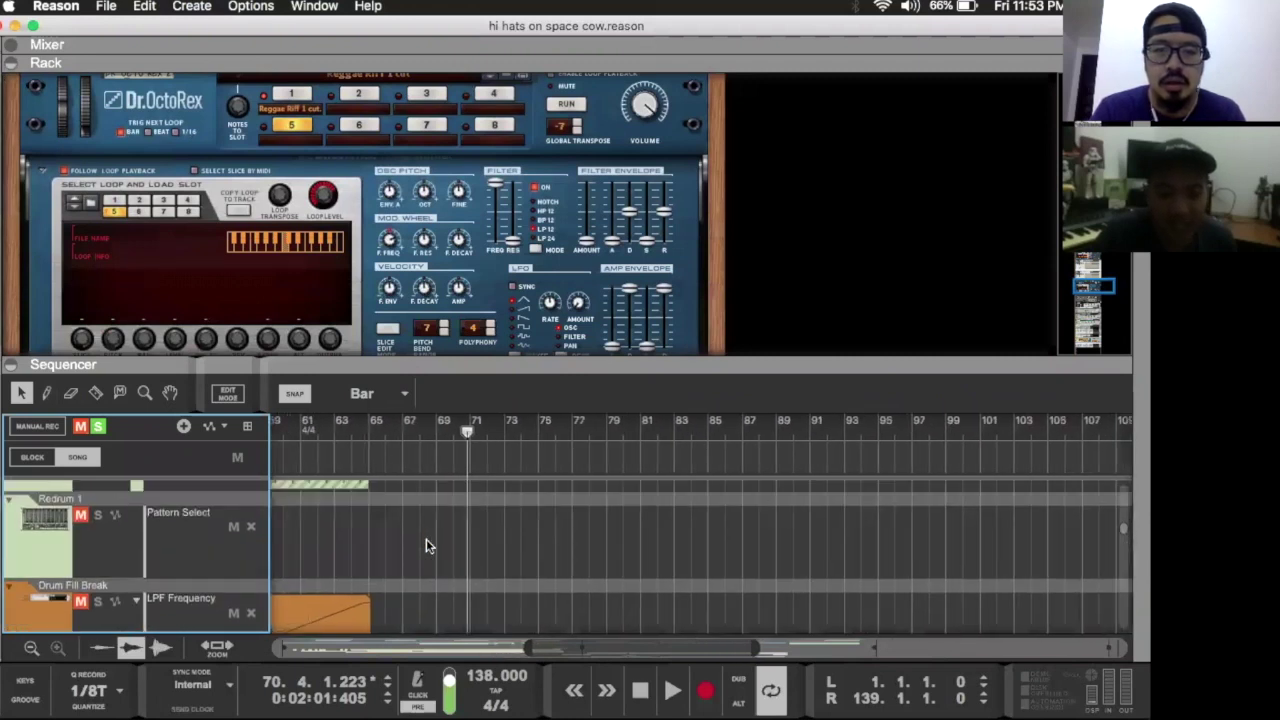
scroll(426, 545, "down", 5)
scroll(426, 545, "right", 1)
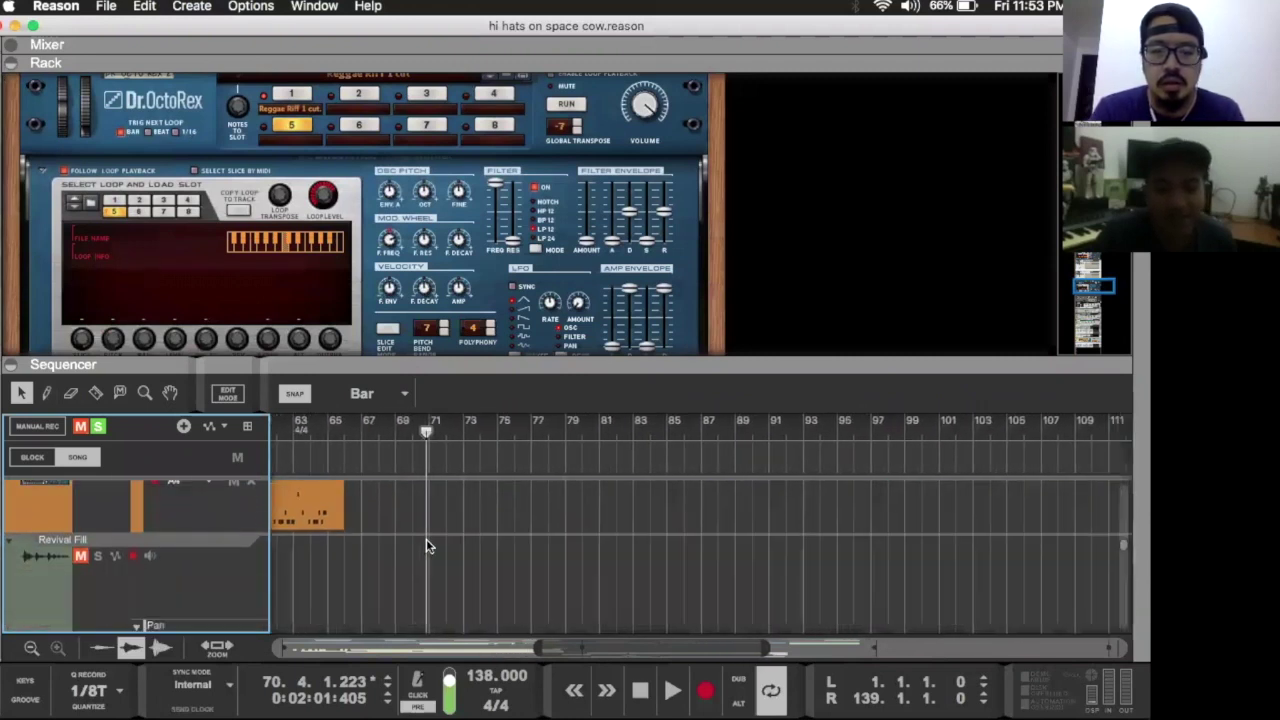
scroll(426, 545, "down", 2)
scroll(426, 545, "left", 1)
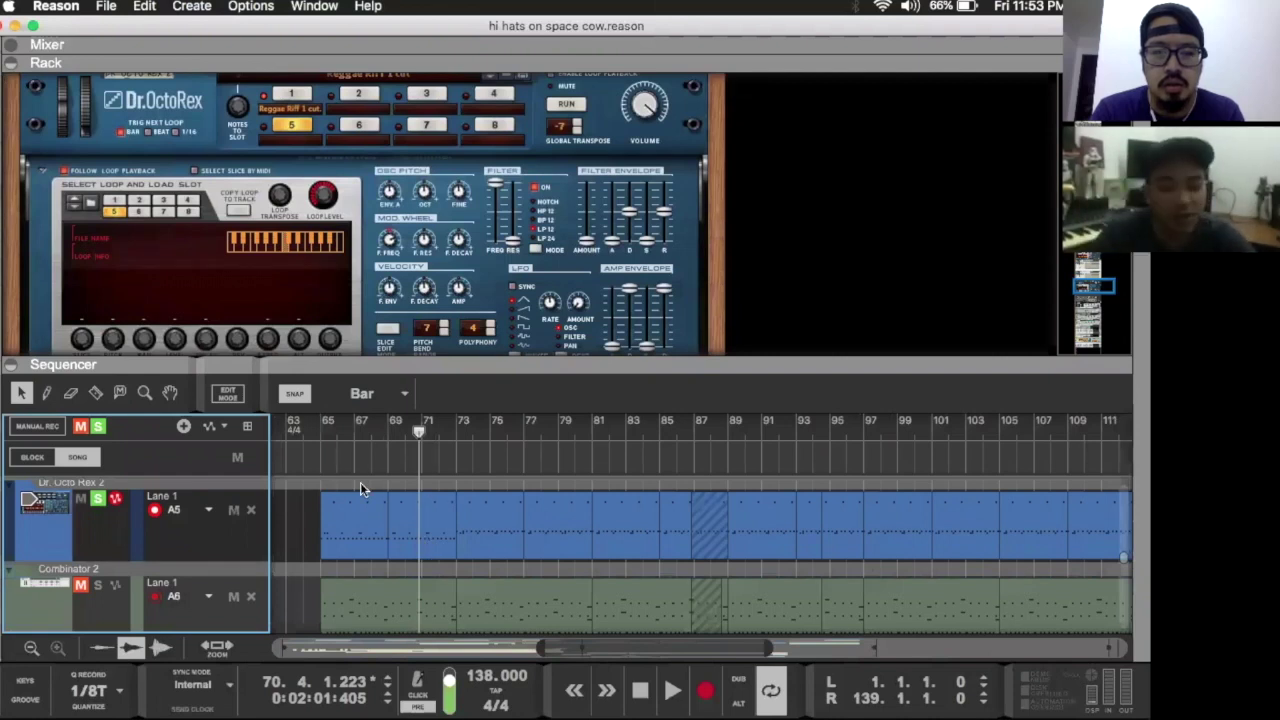
scroll(362, 478, "up", 1)
scroll(362, 478, "left", 1)
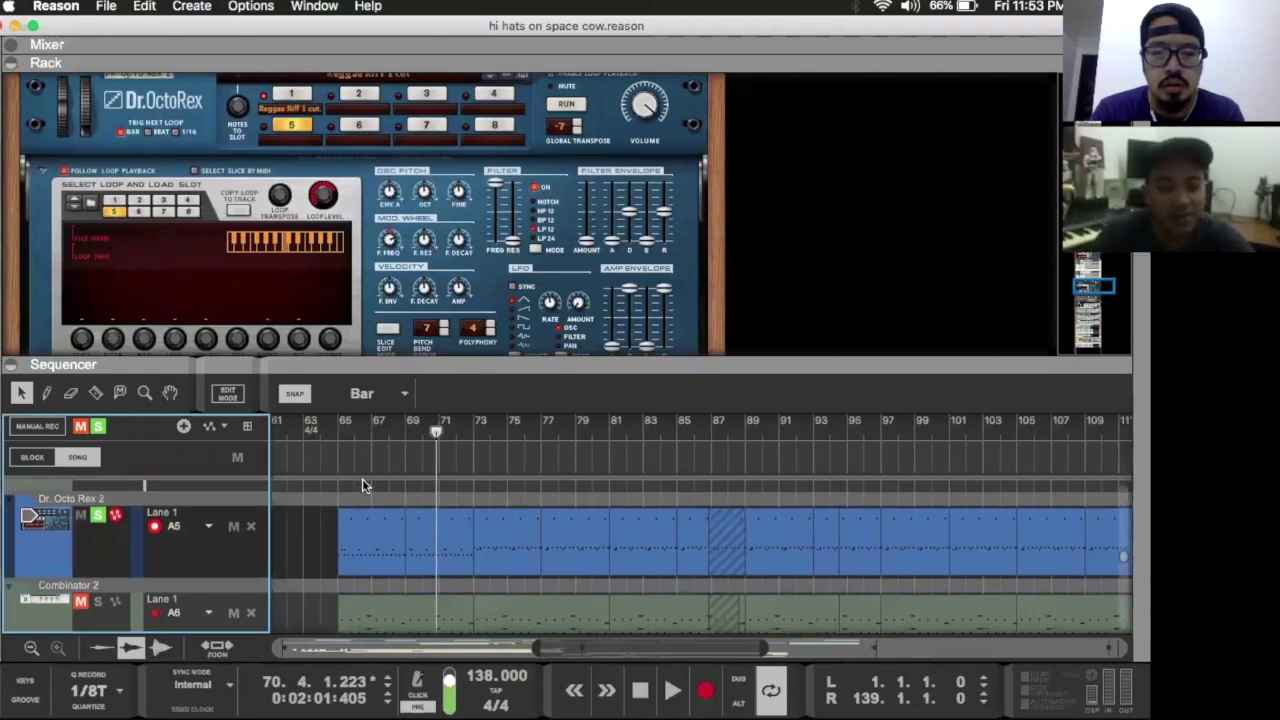
Step: Move the playhead to bar 65, examine the slice notes inside the first Dr. Octo Rex 2 clip and close it
left_click(337, 430)
double_click(378, 533)
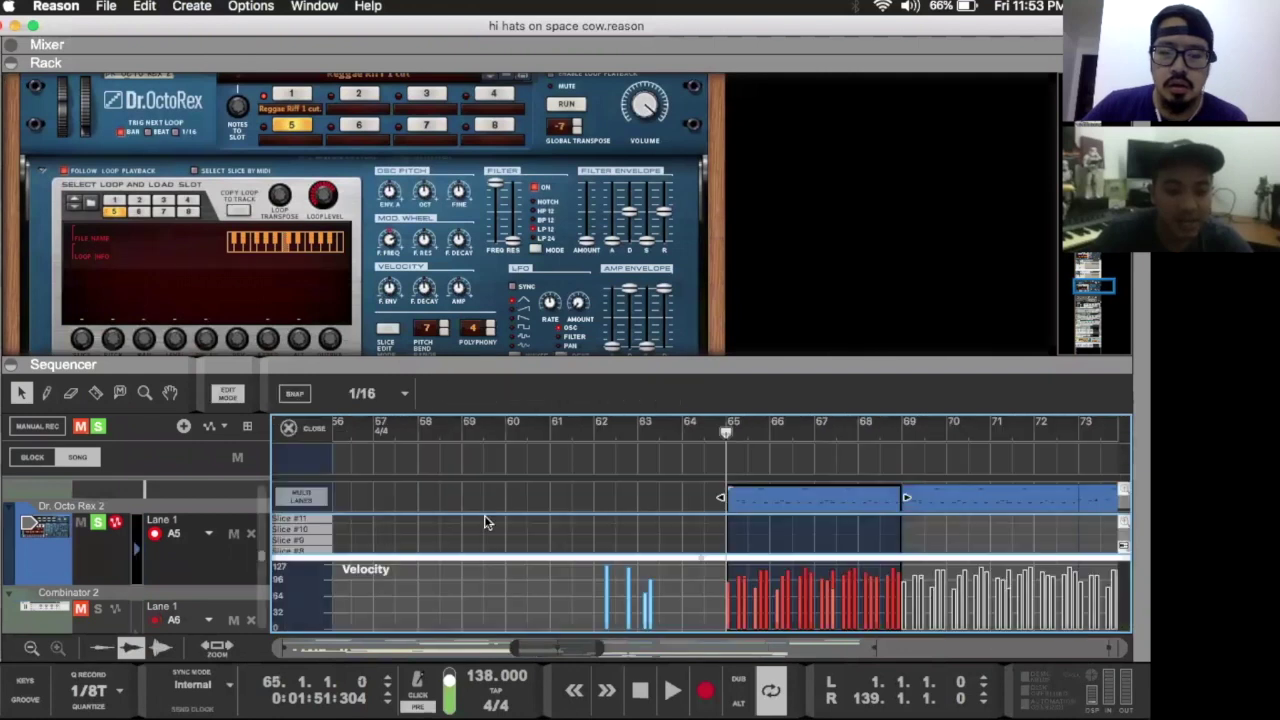
scroll(723, 495, "left", 3)
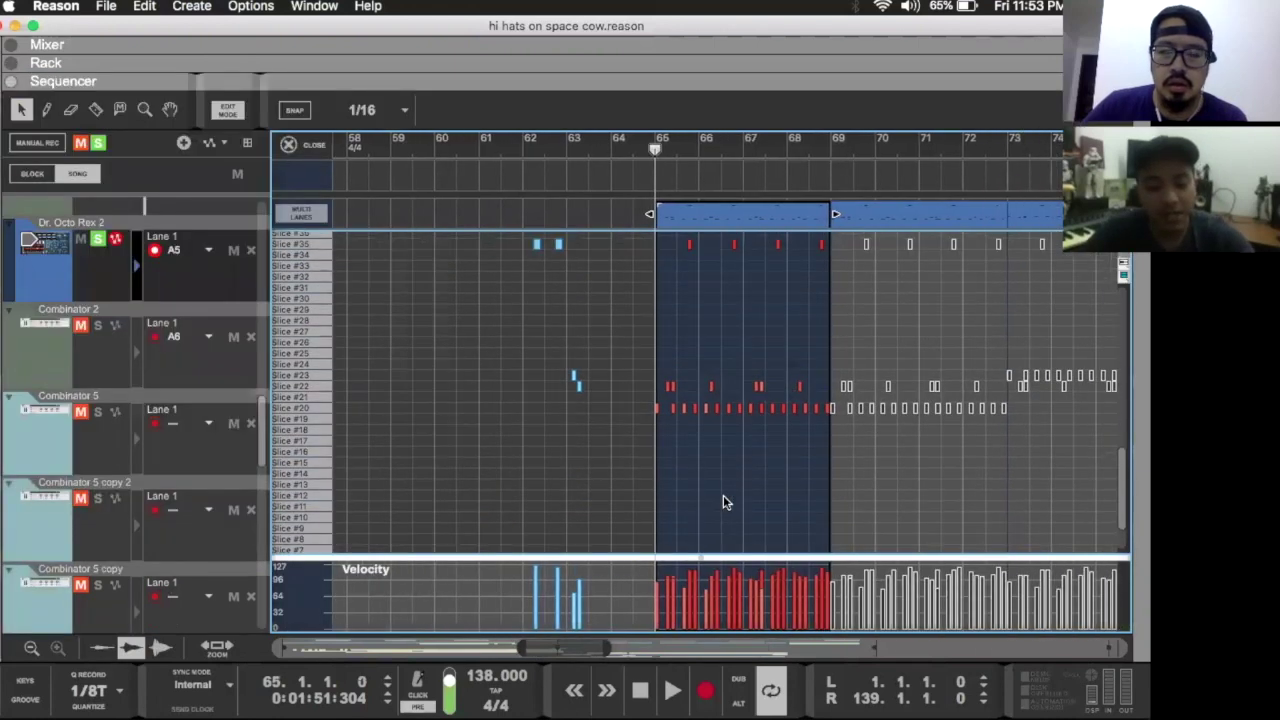
key("super+e")
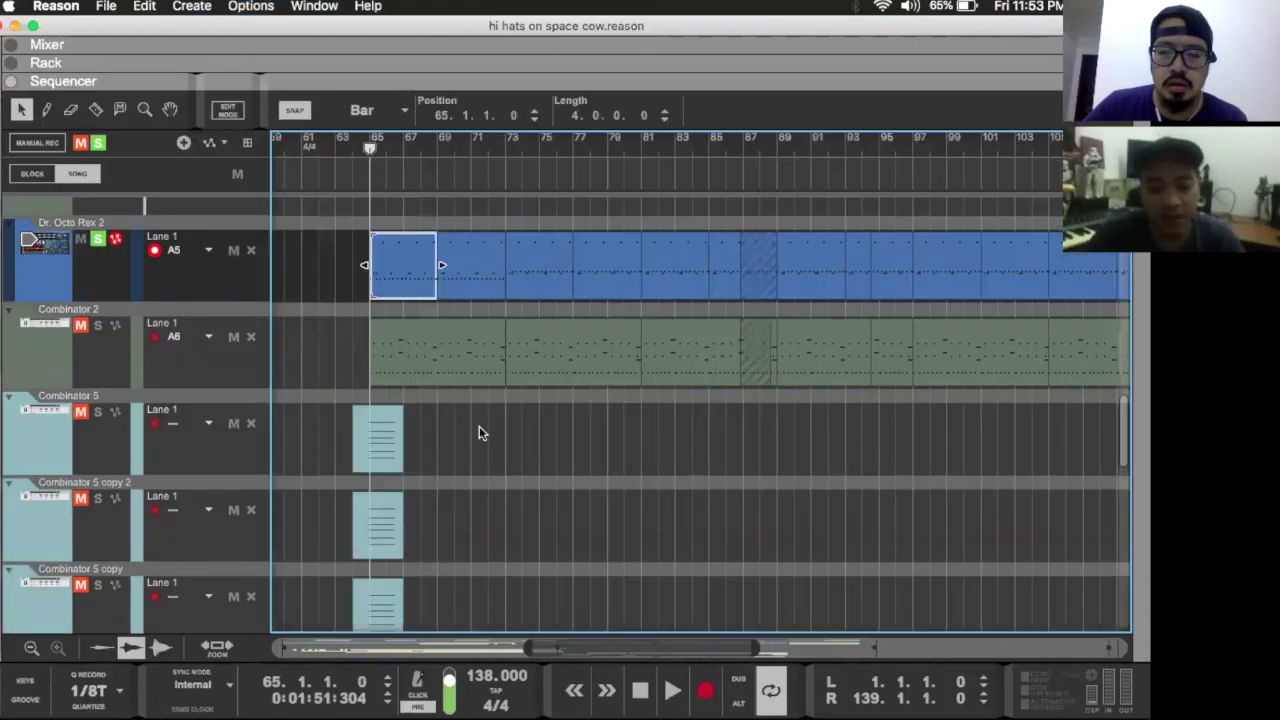
Step: Bring Dr. Octo Rex 2 back up in the rack and display the loop loaded in slot 1
scroll(415, 367, "up", 5)
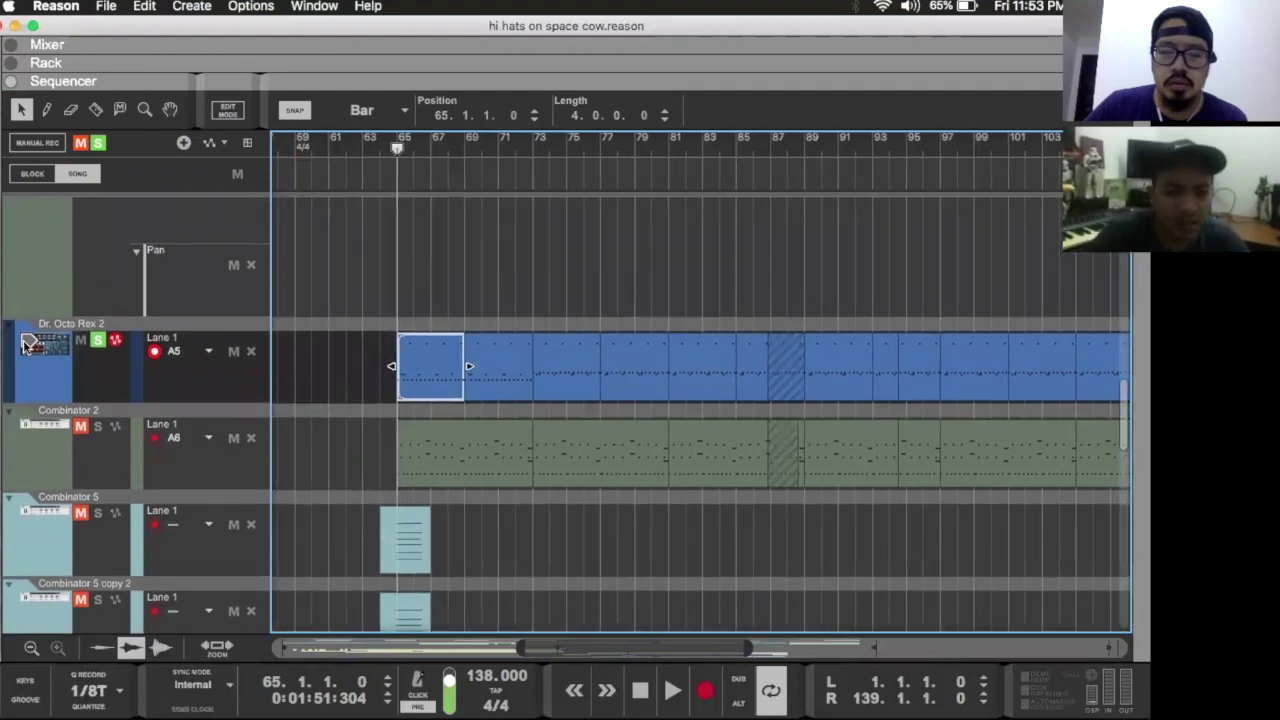
double_click(45, 350)
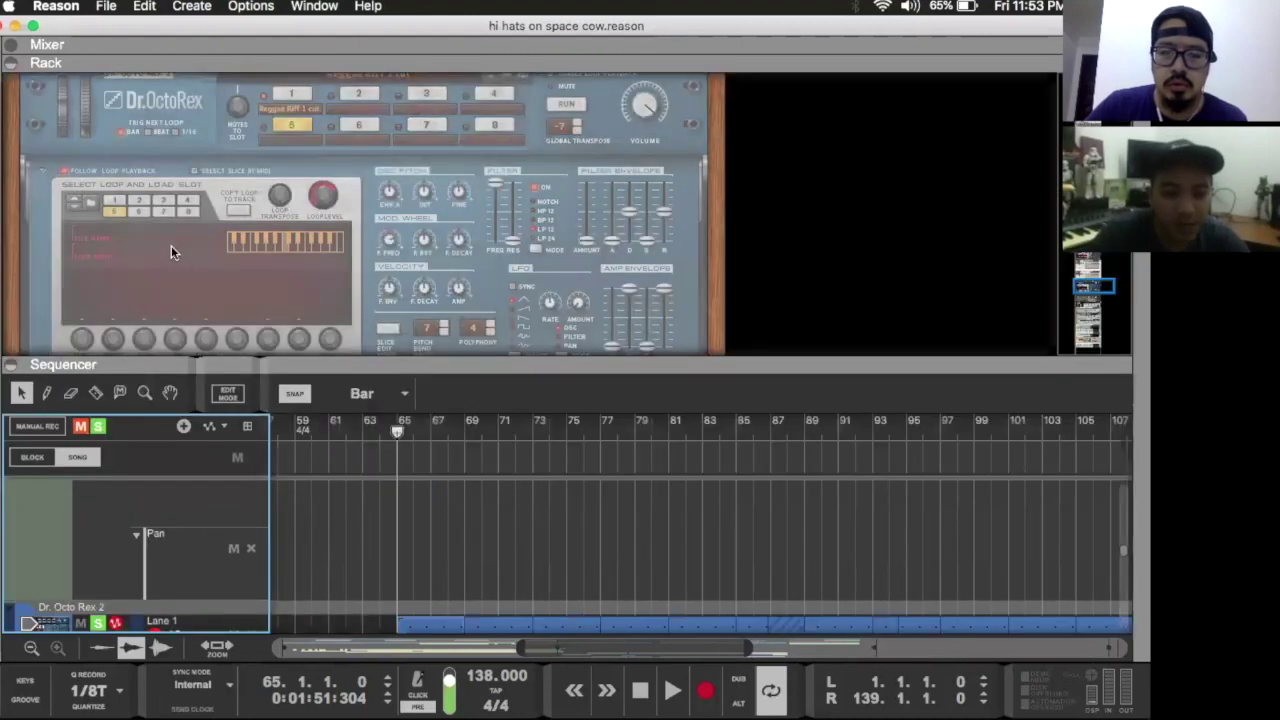
left_click(118, 200)
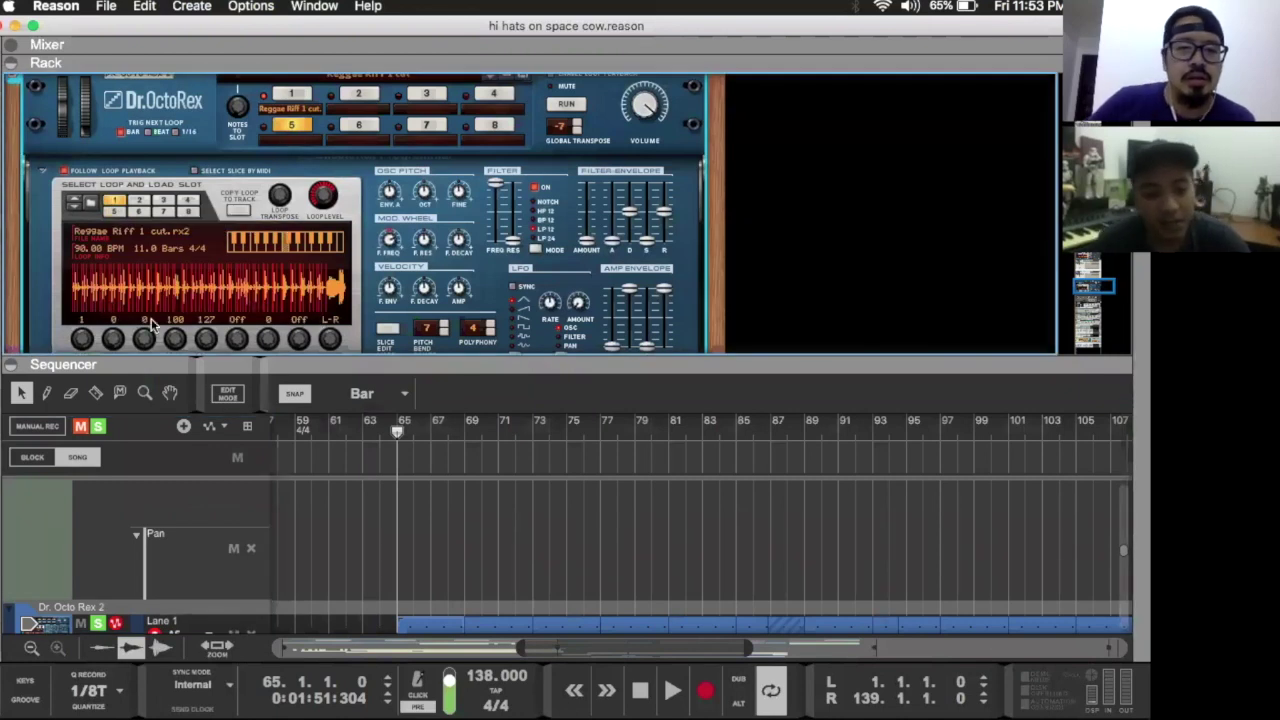
Step: Check the Ape Guitars channel's effect sends in the mixer, and play the soloed Dr. Octo Rex 2 track in the sequencer
key("F5")
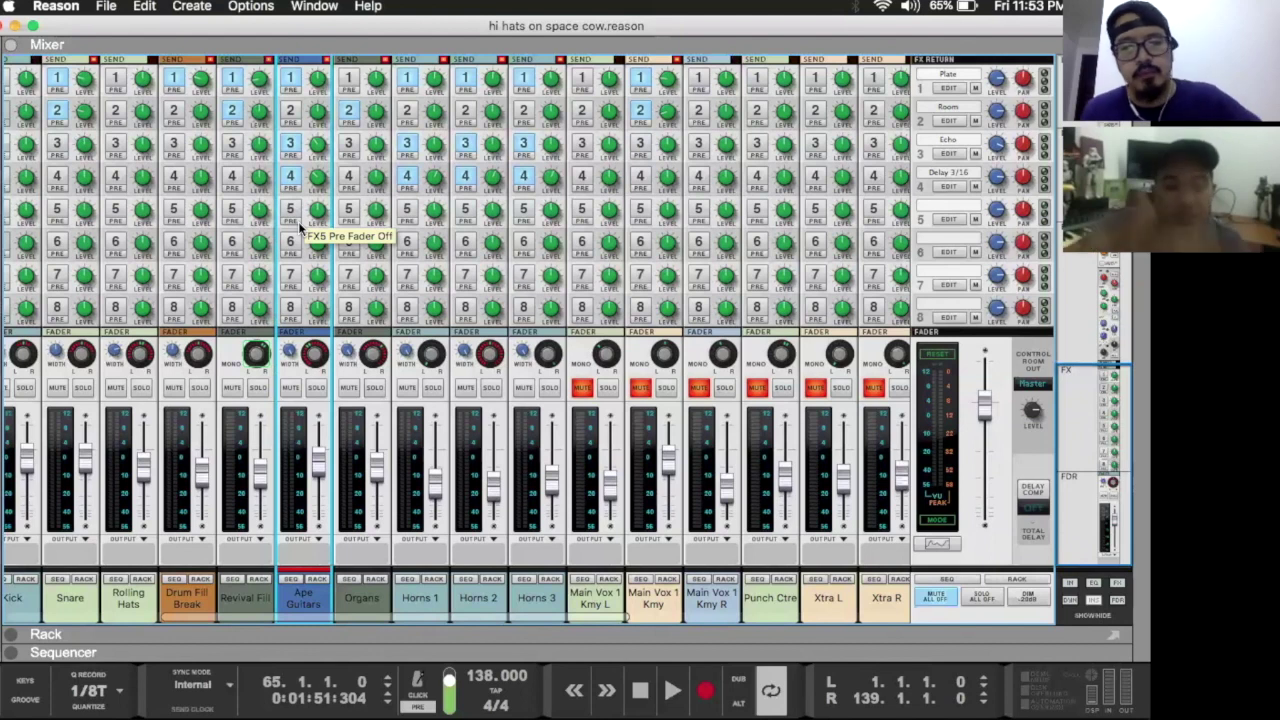
key("F7")
key("space")
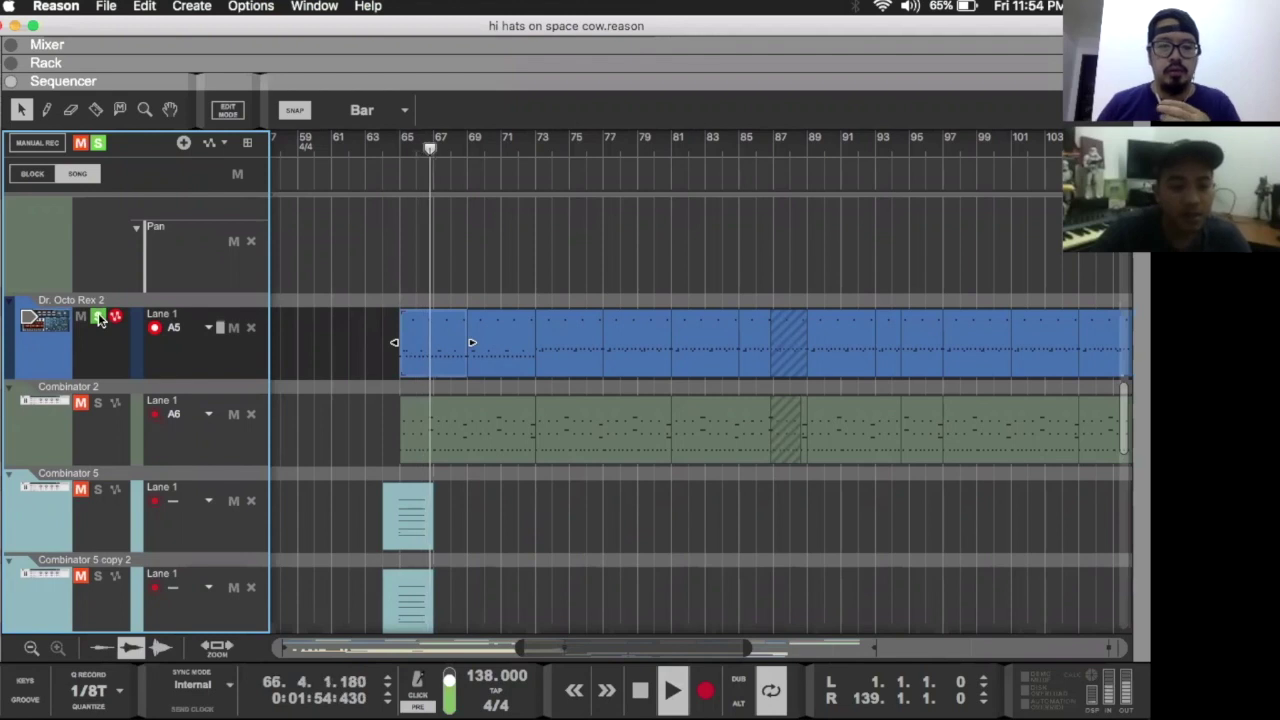
Step: Clear all solos to hear the full mix, and solo the Combinator 2 track during playback
left_click(101, 145)
scroll(380, 400, "up", 5)
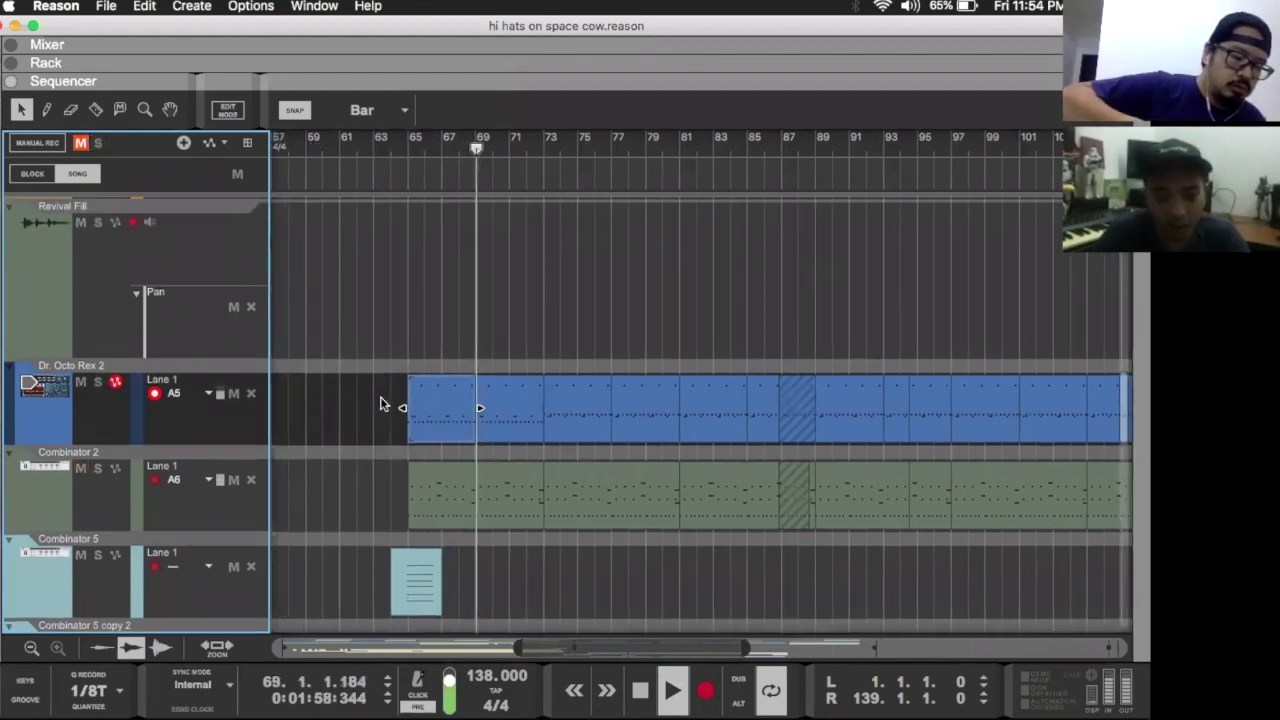
scroll(380, 404, "down", 2)
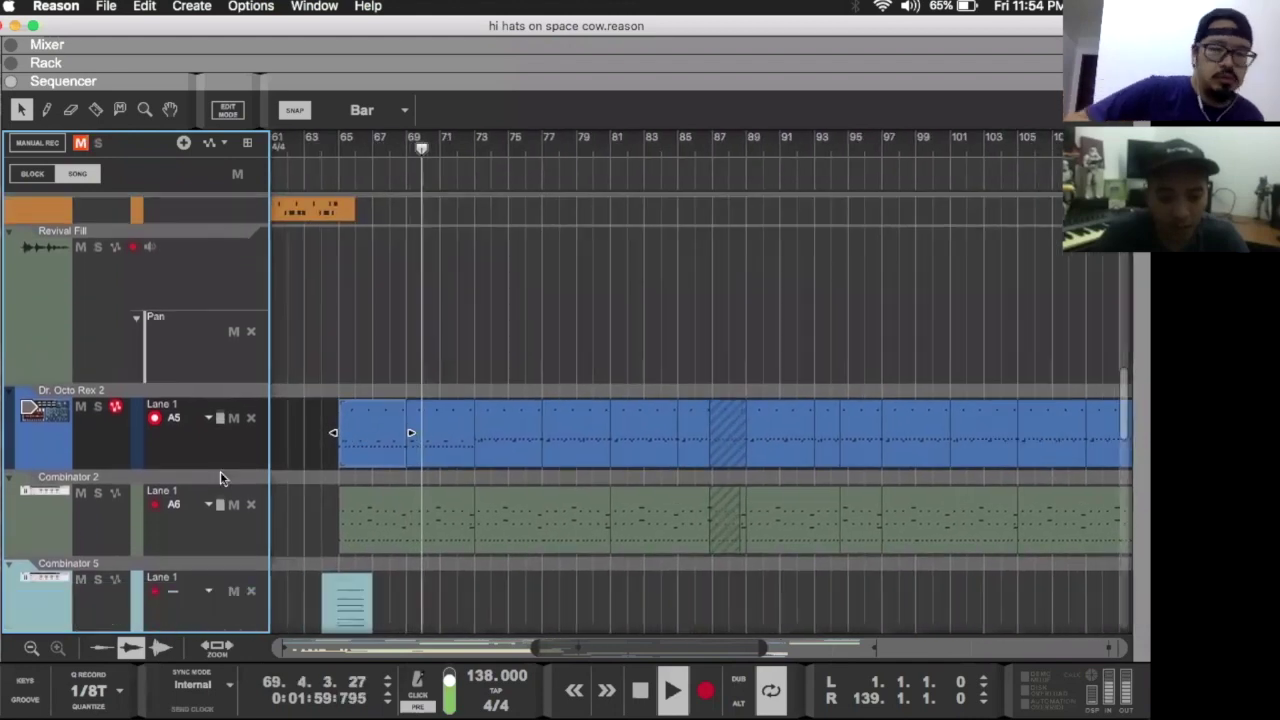
left_click(97, 493)
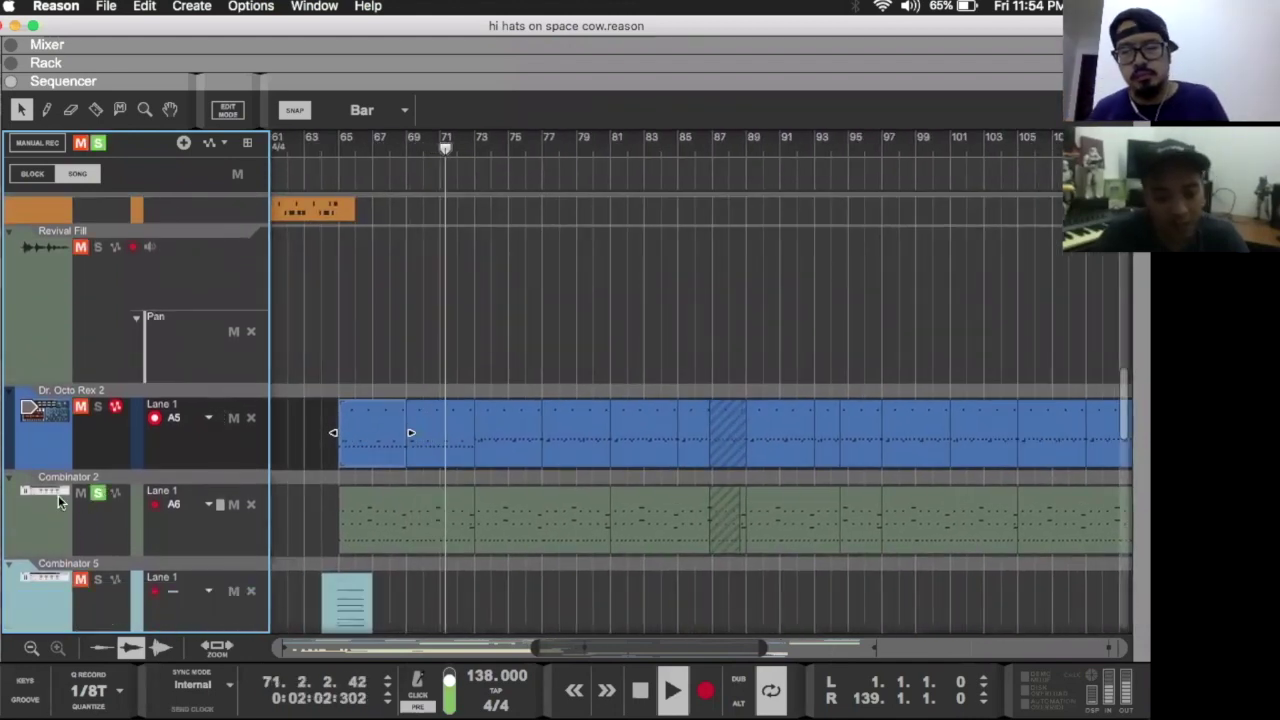
Step: Bring up Combinator 2 in the rack, examine its Unshackled! patch and Organs Pulveriser insert, and hide the insert effects
left_click(58, 495)
left_click_drag(202, 74, 202, 361)
scroll(310, 247, "up", 6)
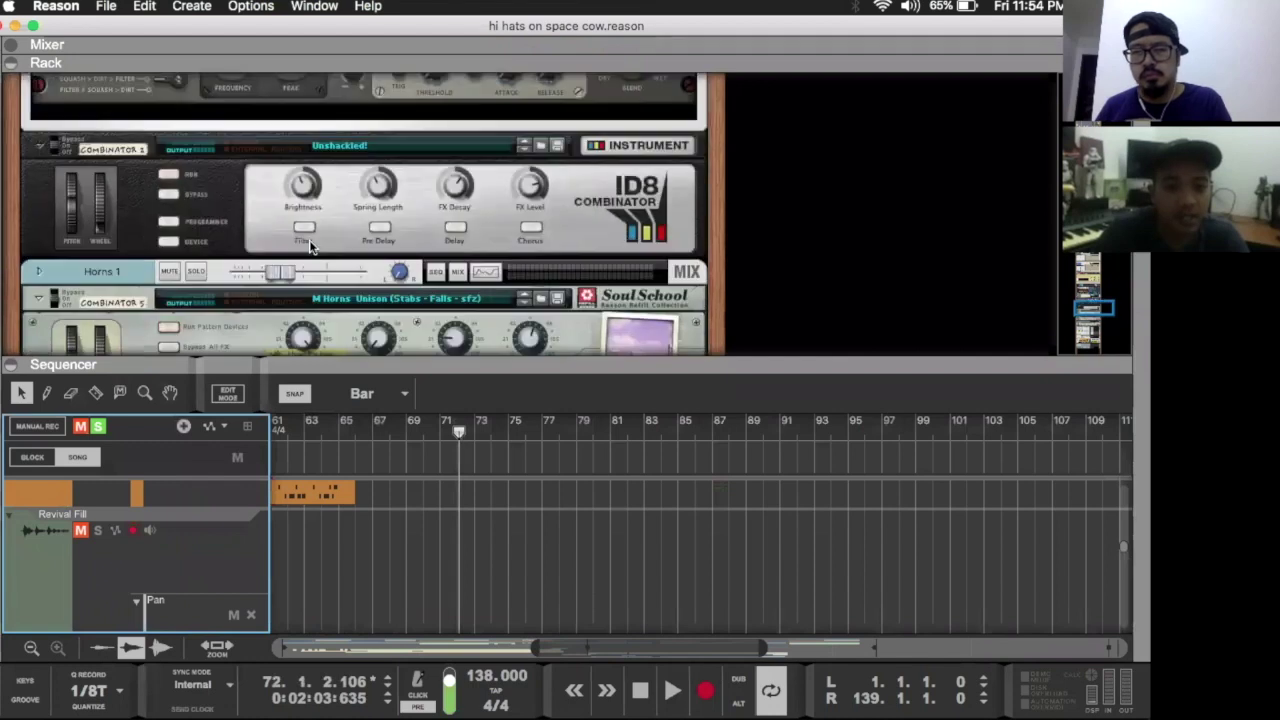
scroll(310, 247, "down", 3)
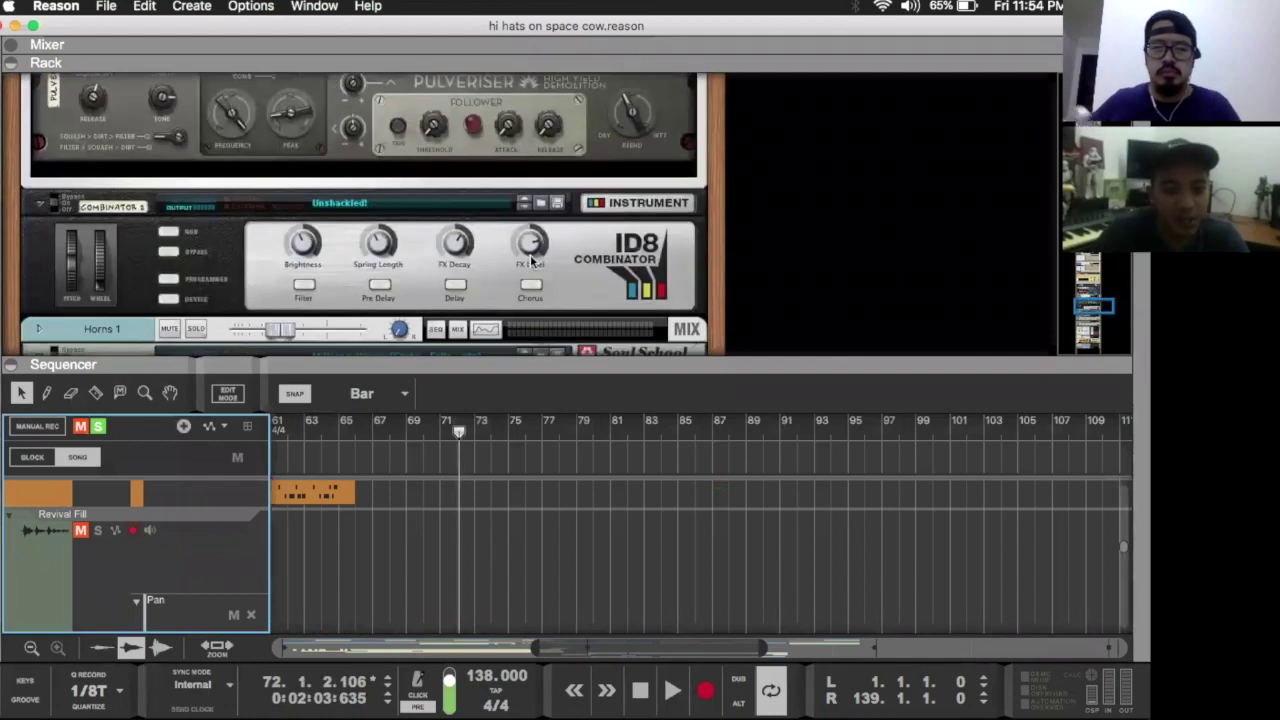
scroll(602, 250, "up", 5)
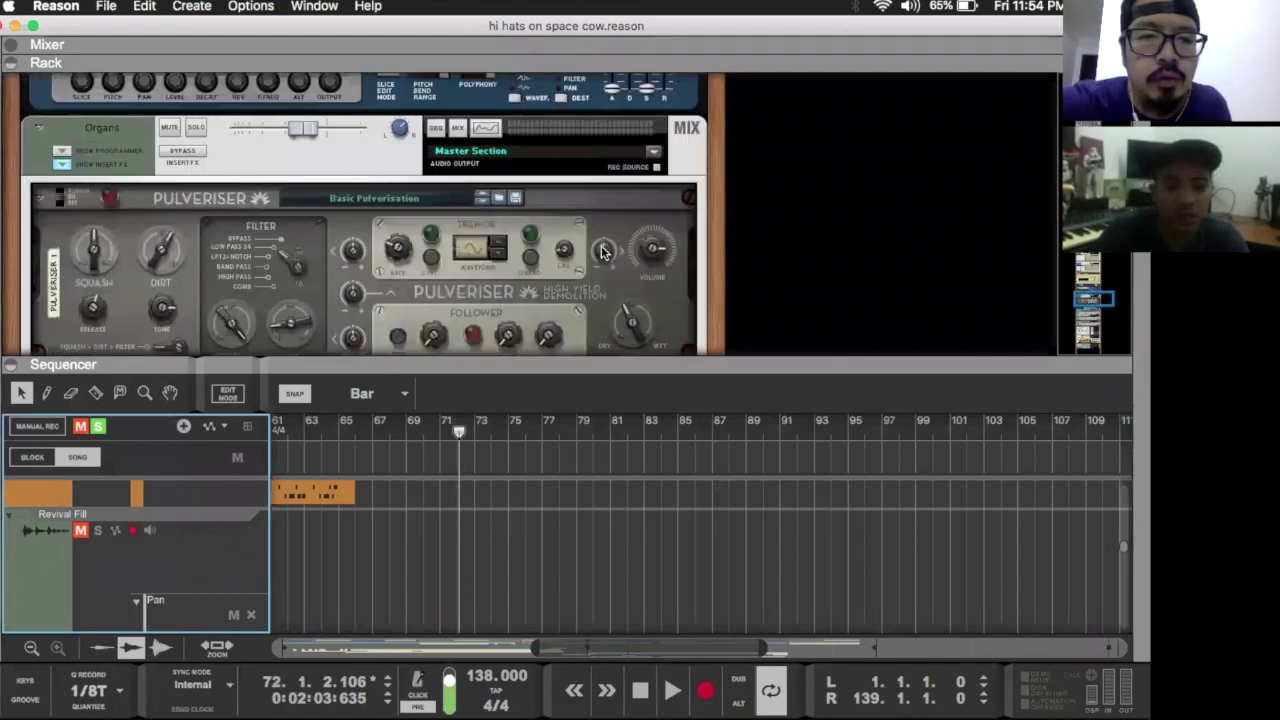
scroll(601, 245, "down", 4)
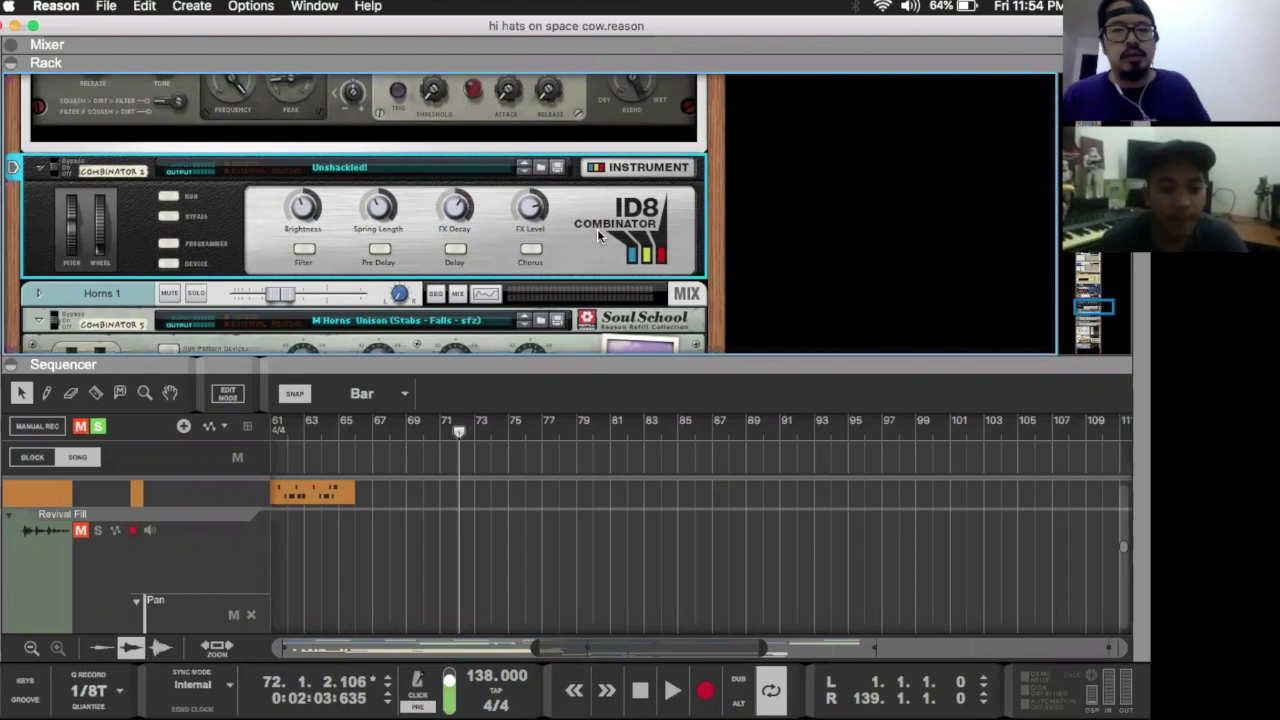
scroll(597, 229, "up", 5)
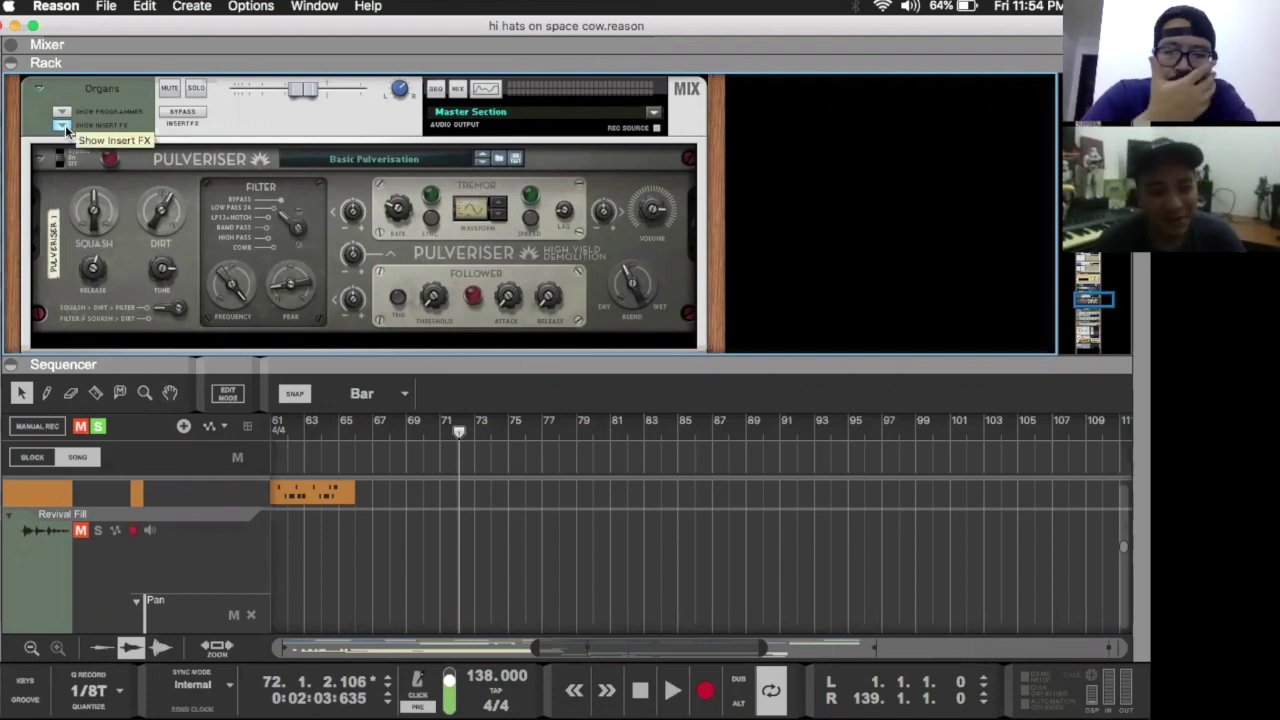
left_click(63, 126)
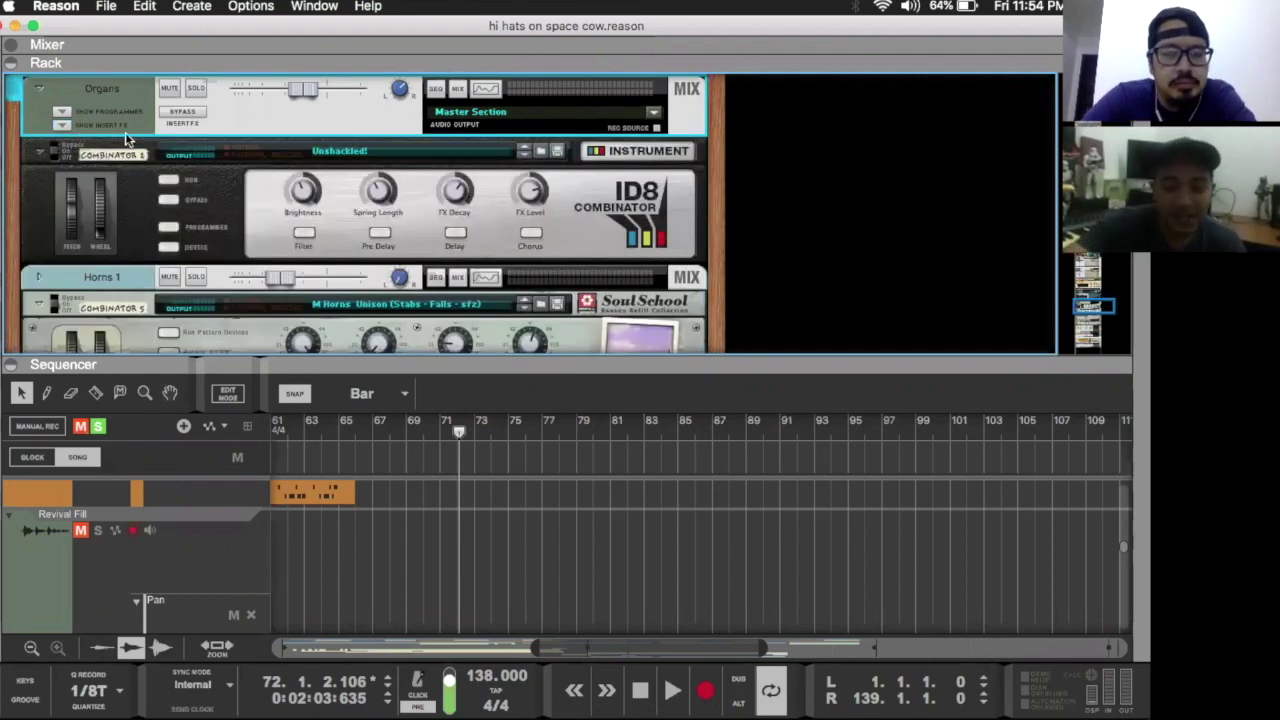
Step: Return to the full sequencer, unsolo Combinator 2 and resume playback of the whole mix
key("F6")
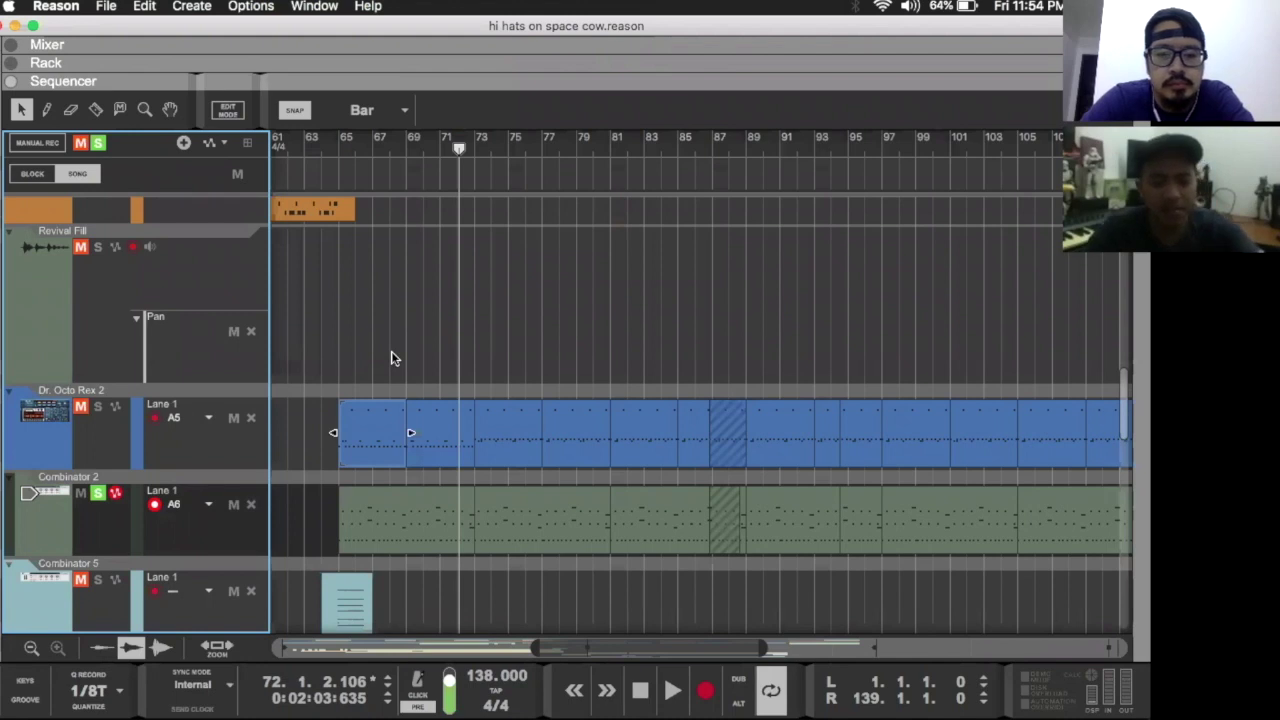
scroll(391, 351, "down", 5)
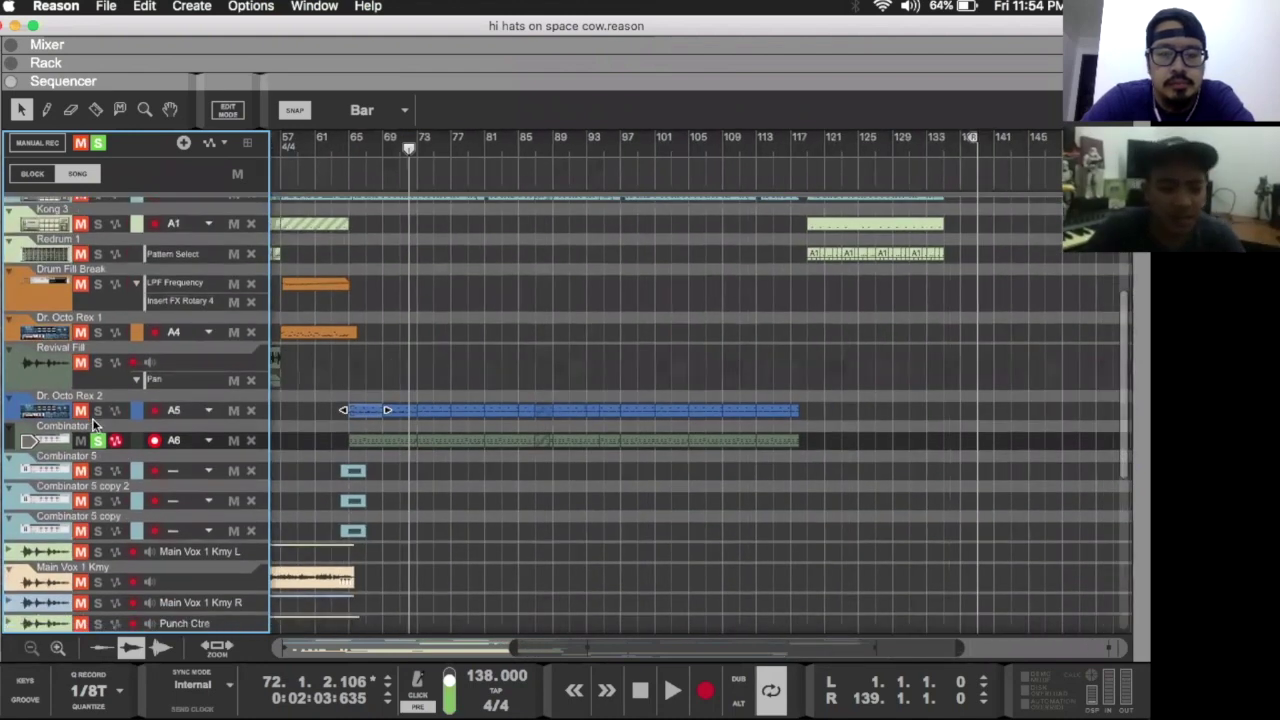
left_click(99, 441)
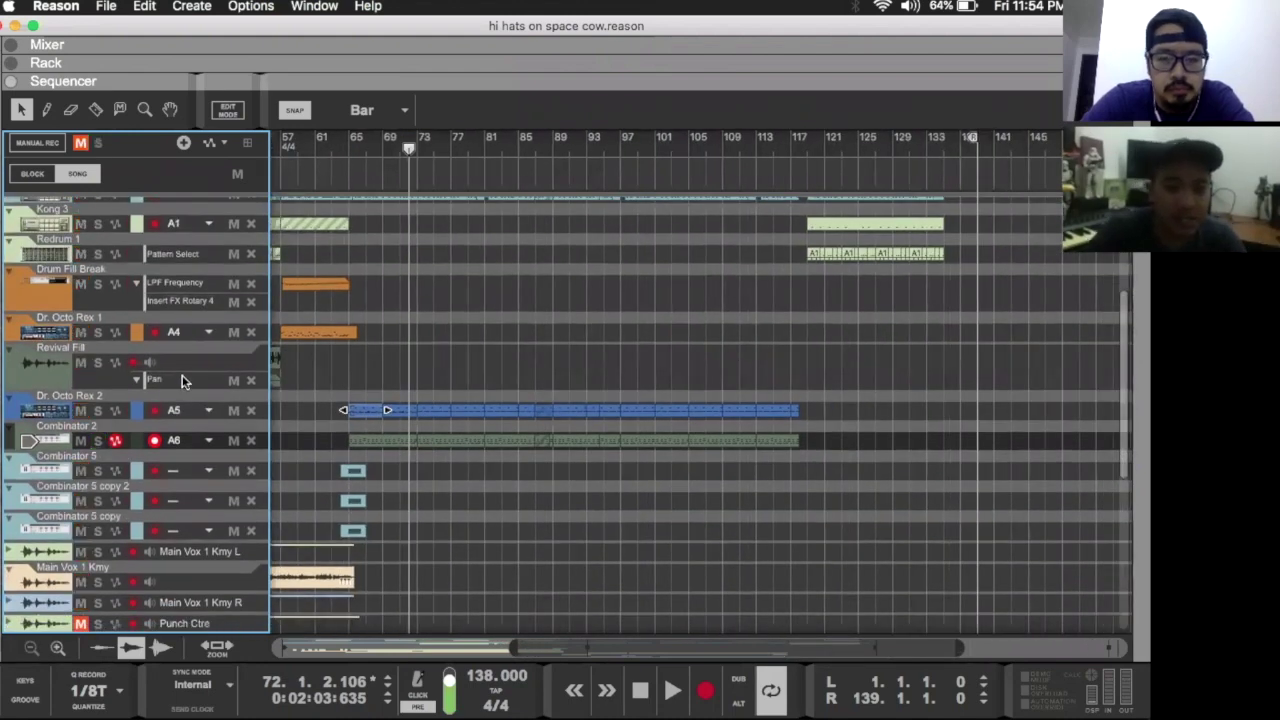
scroll(182, 378, "up", 3)
key("space")
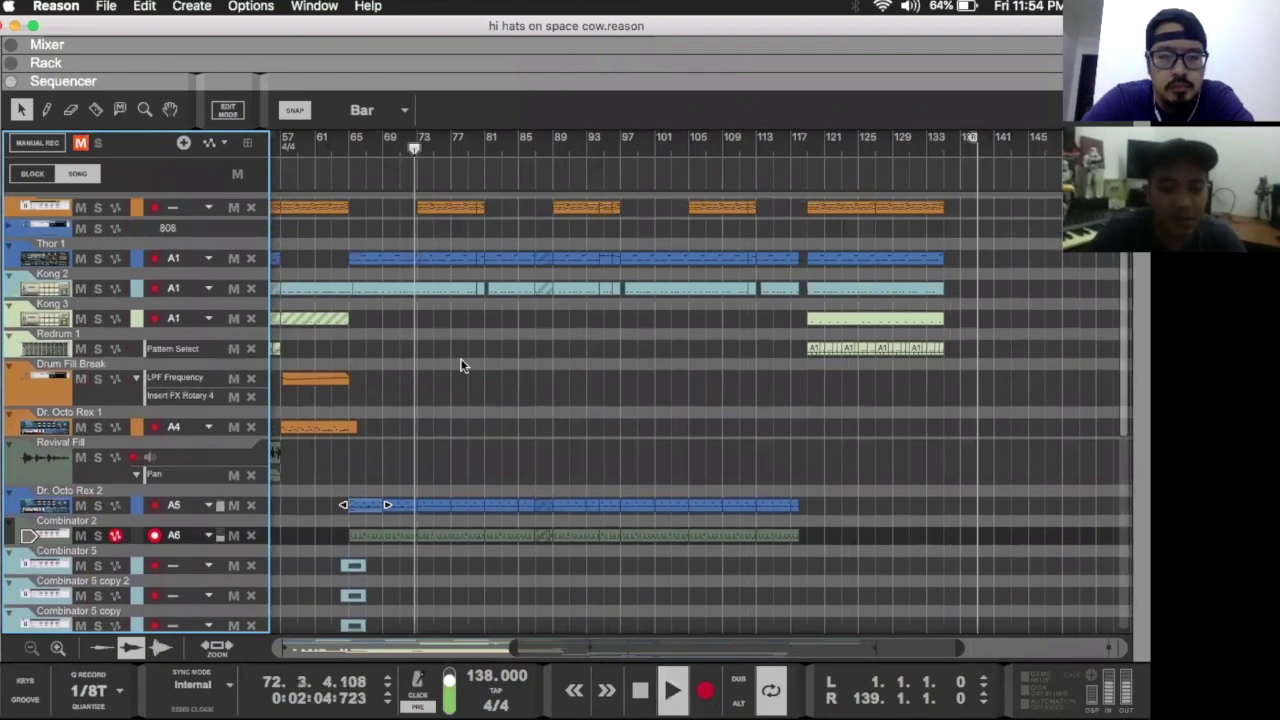
Step: Follow the playback across the instrument and vocal tracks, examining the clip arrangement from bar 57 to the song's end
scroll(461, 365, "up", 3)
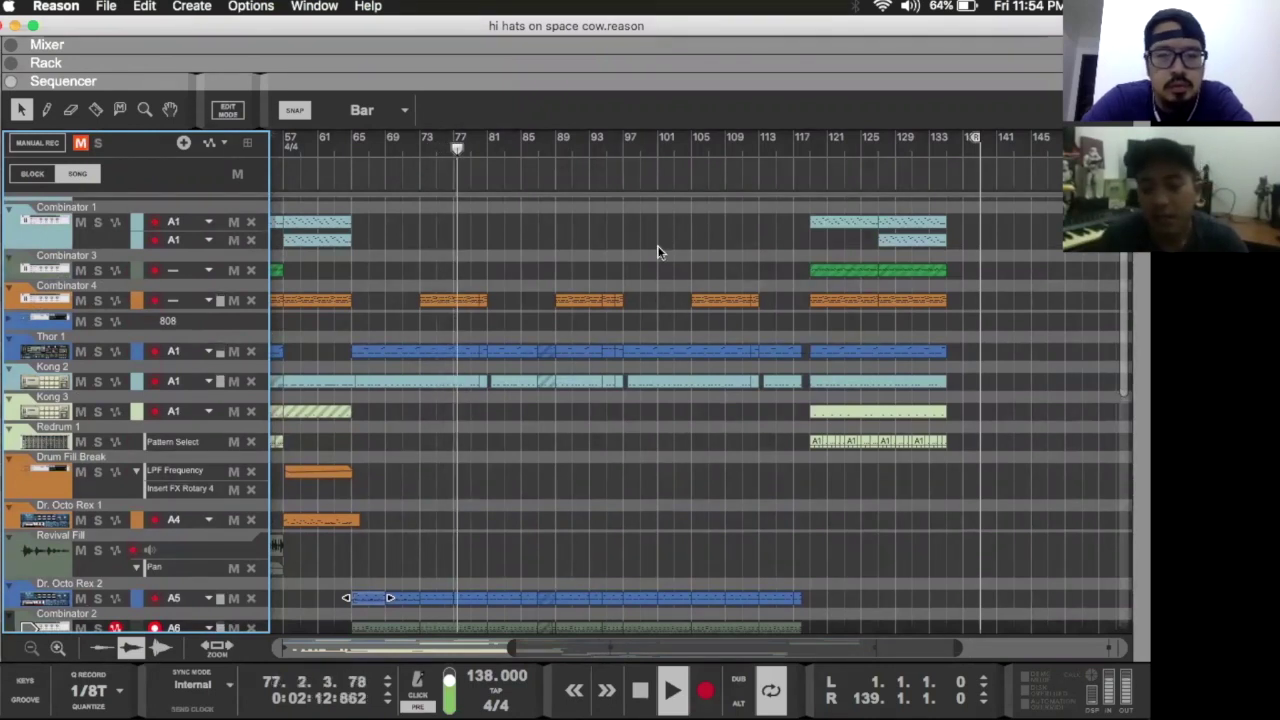
scroll(657, 245, "right", 2)
scroll(657, 245, "down", 3)
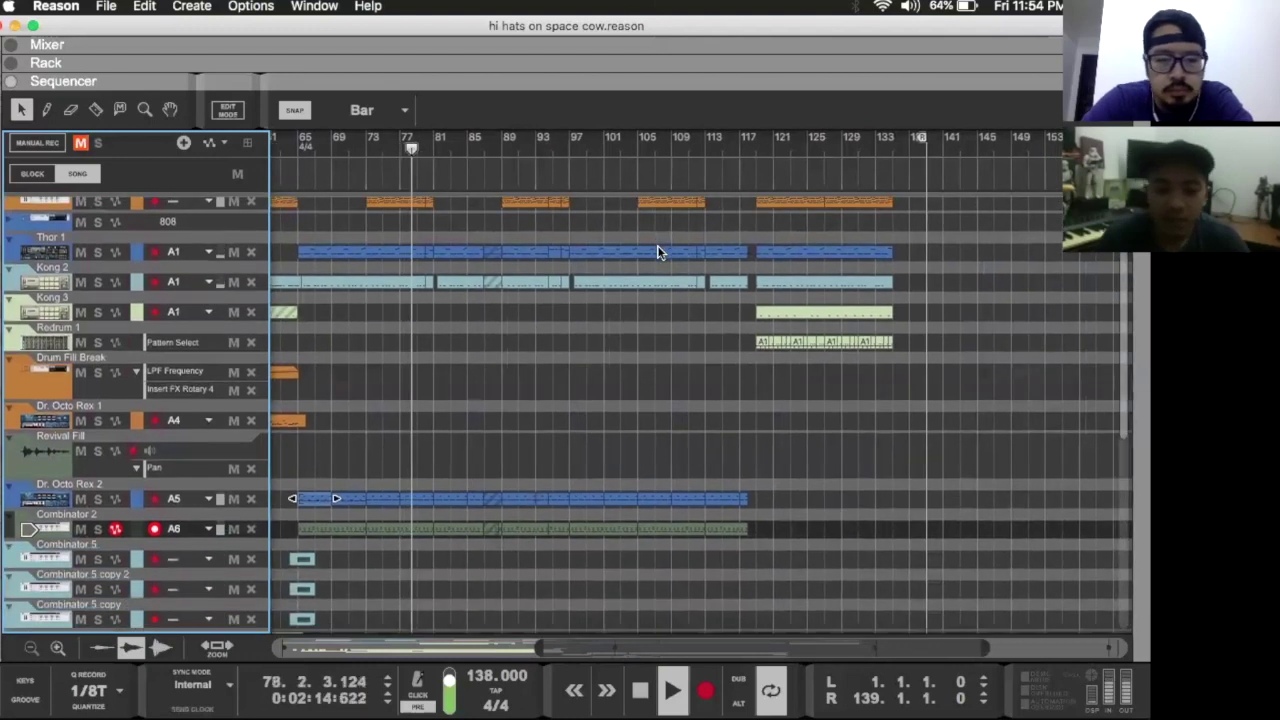
scroll(657, 245, "down", 8)
scroll(657, 245, "left", 1)
scroll(657, 245, "right", 2)
scroll(657, 245, "down", 3)
scroll(657, 245, "up", 6)
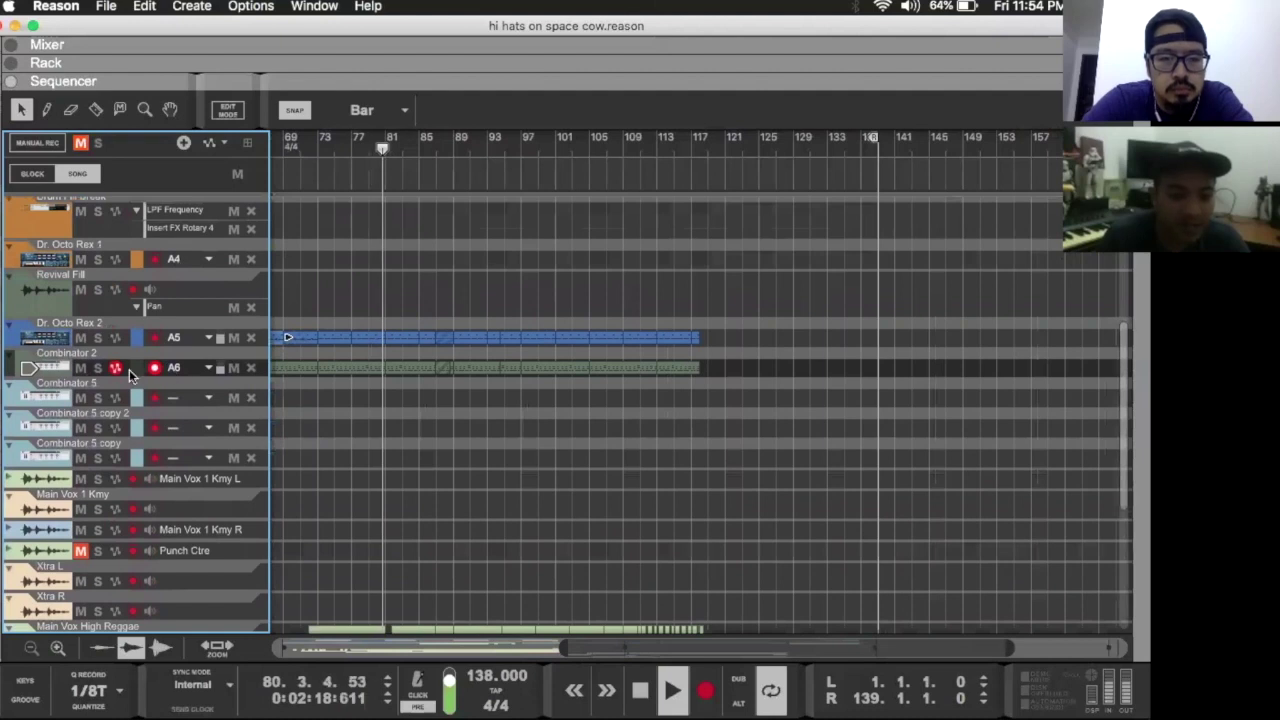
scroll(617, 376, "up", 7)
scroll(617, 376, "right", 2)
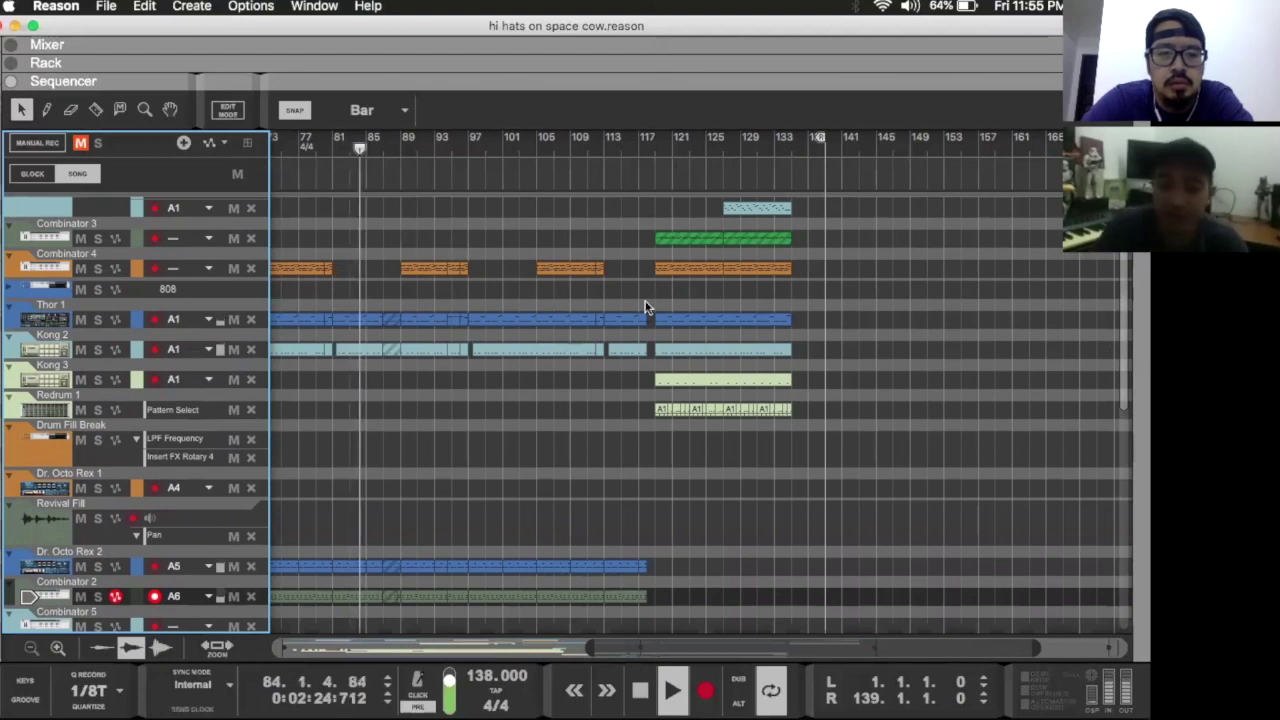
scroll(665, 305, "left", 3)
scroll(665, 305, "up", 1)
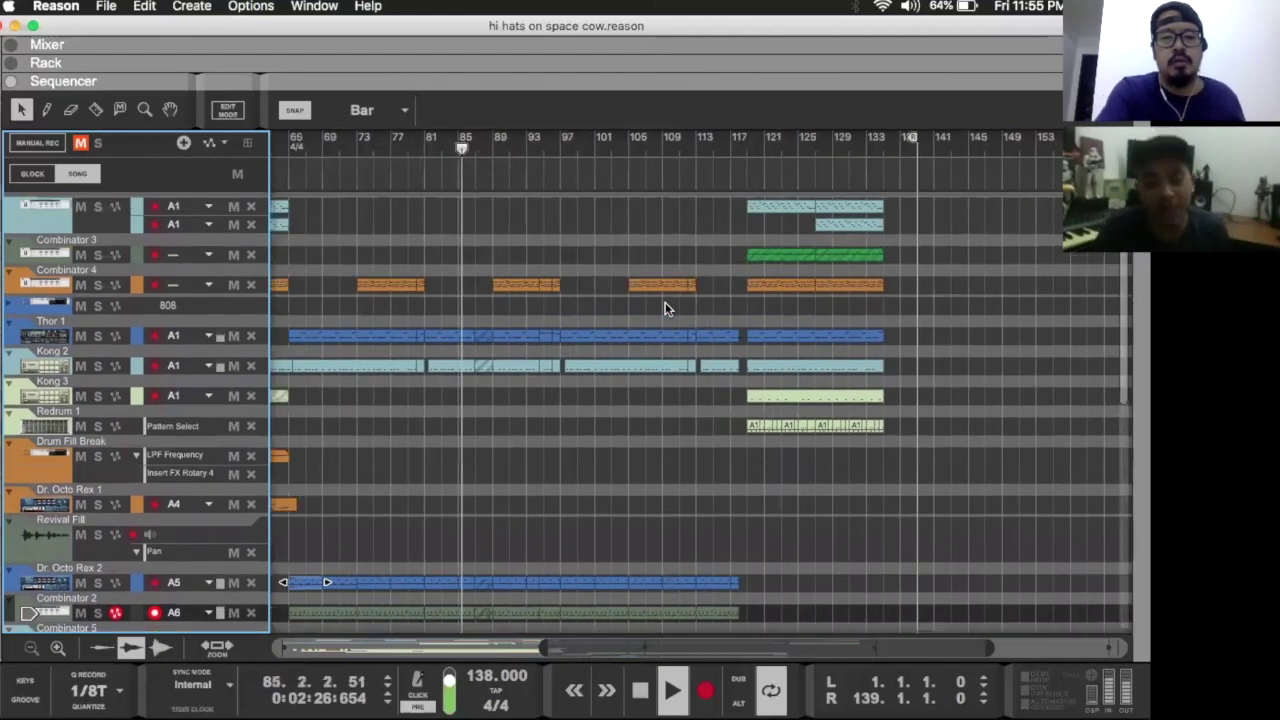
scroll(665, 308, "left", 2)
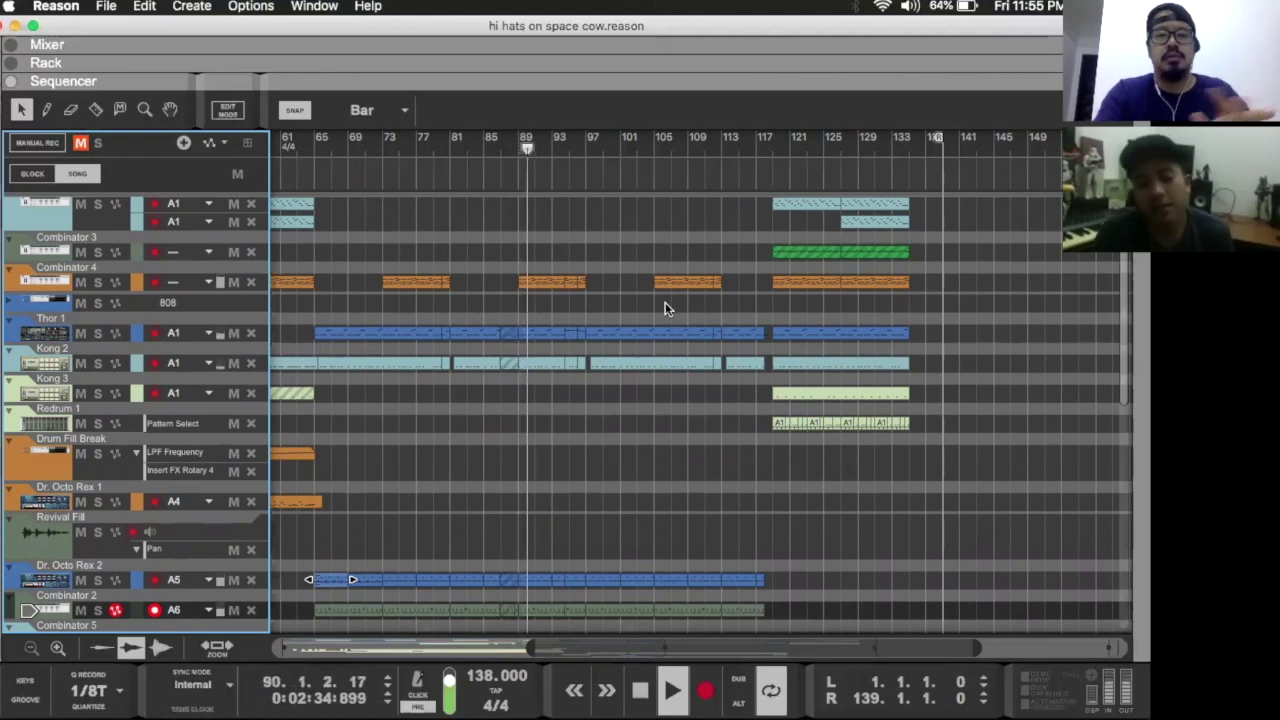
Step: Stop playback and review the earlier arrangement across all tracks, back to bar 1
scroll(665, 308, "left", 5)
scroll(665, 308, "down", 1)
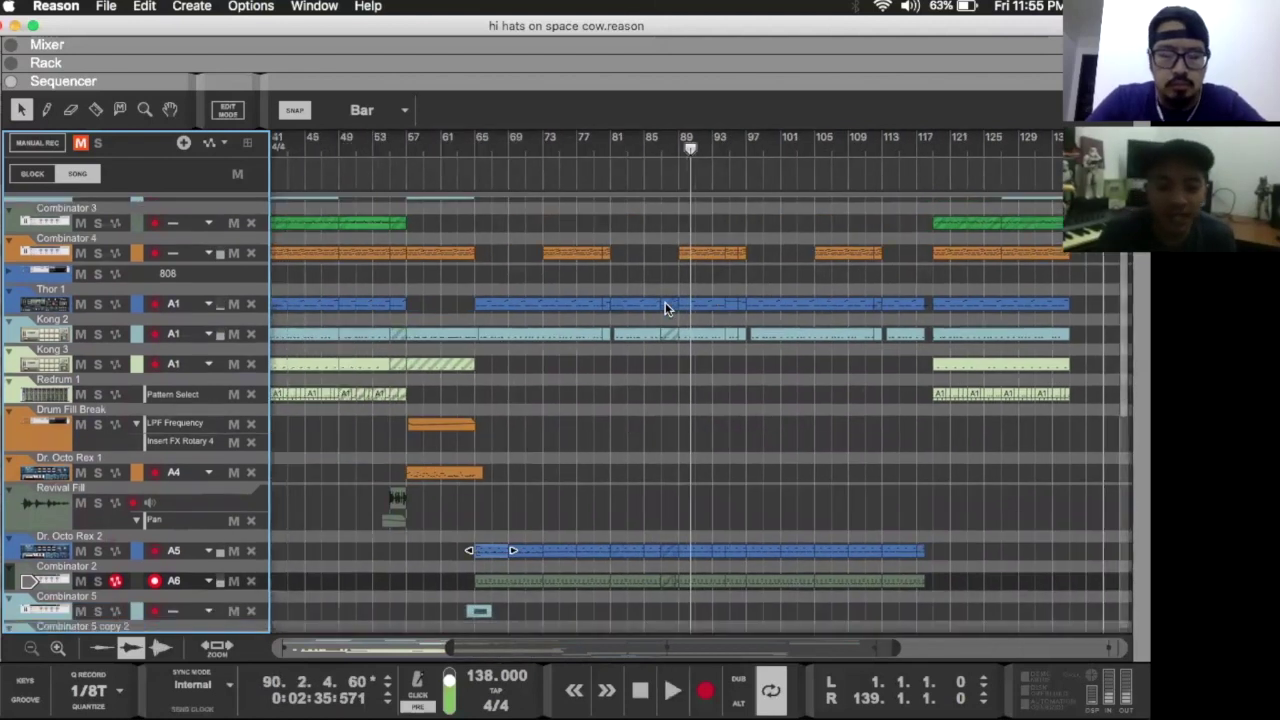
scroll(665, 302, "left", 10)
scroll(665, 302, "down", 5)
scroll(665, 302, "up", 8)
scroll(665, 302, "right", 1)
scroll(665, 302, "down", 4)
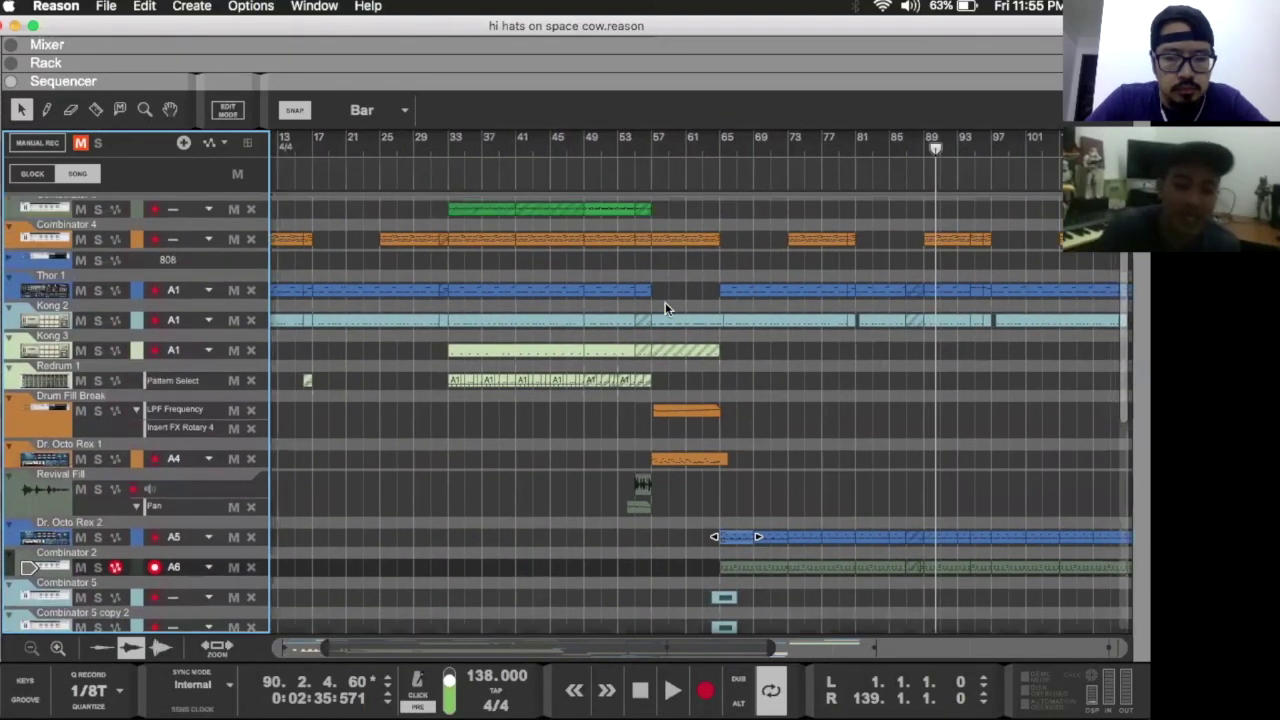
scroll(665, 302, "down", 10)
scroll(697, 489, "up", 10)
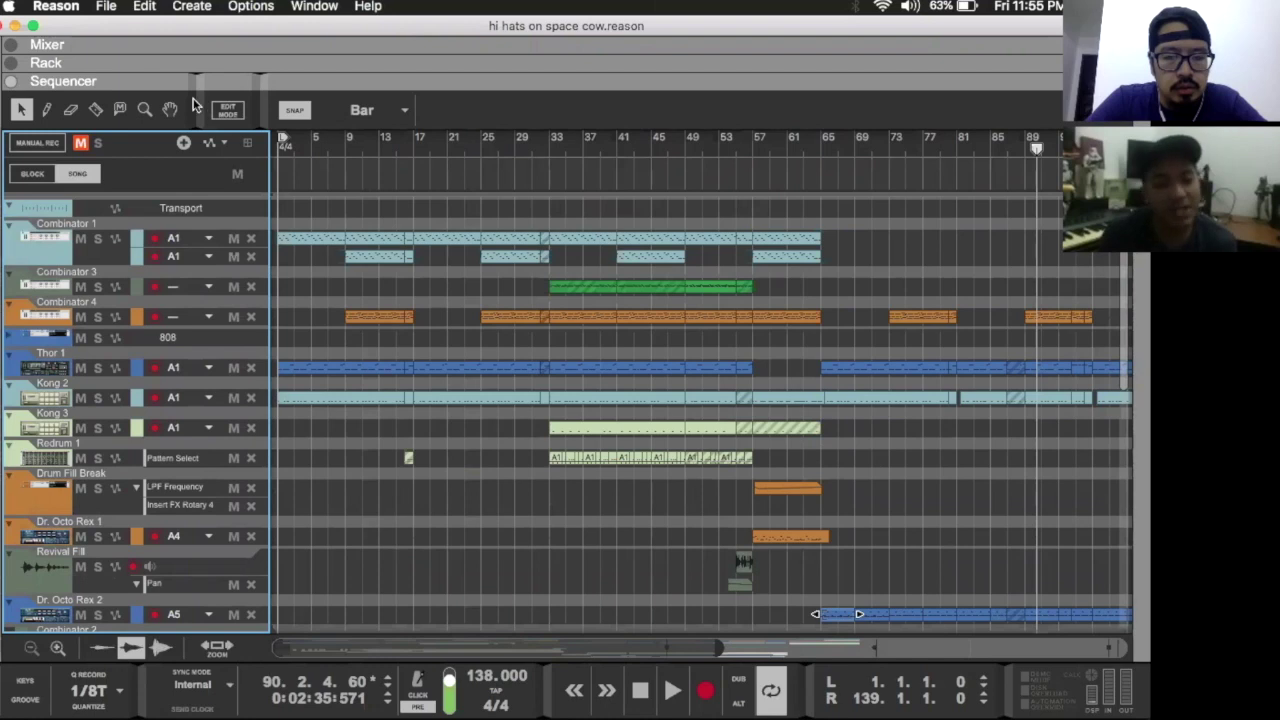
Step: Display the rack and look up through its devices, past the 808 Thor, to the Master Section
key("F6")
scroll(337, 232, "up", 10)
scroll(337, 227, "up", 15)
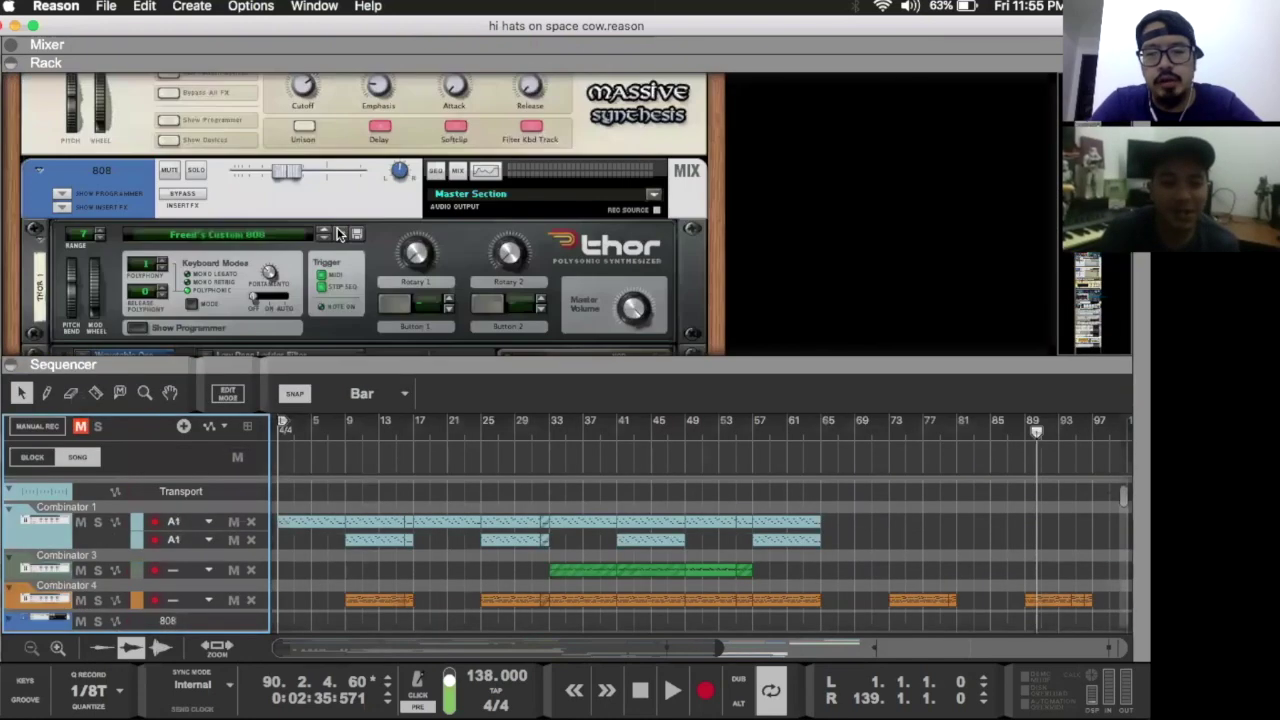
scroll(337, 227, "up", 5)
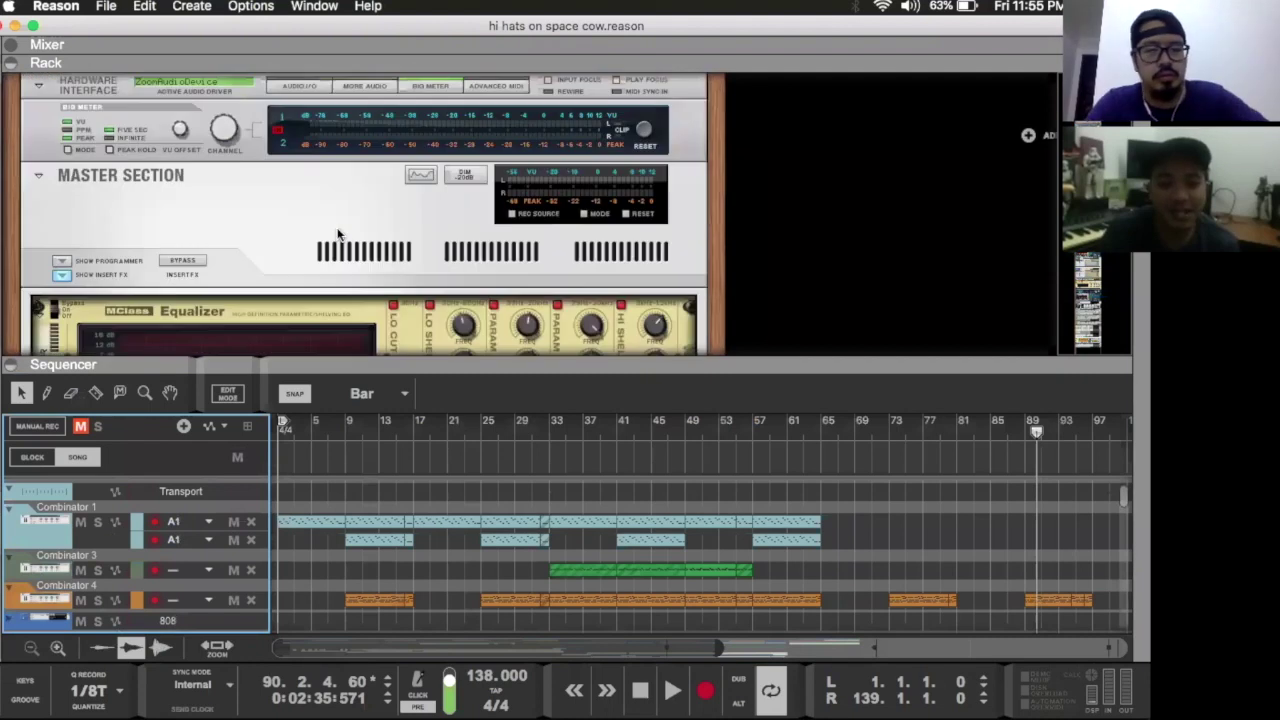
Step: Return to the full sequencer, move the playhead to around bar 117 and start playback of the final section
key("F6")
scroll(650, 277, "down", 8)
scroll(650, 277, "right", 5)
scroll(660, 250, "up", 1)
scroll(680, 230, "right", 6)
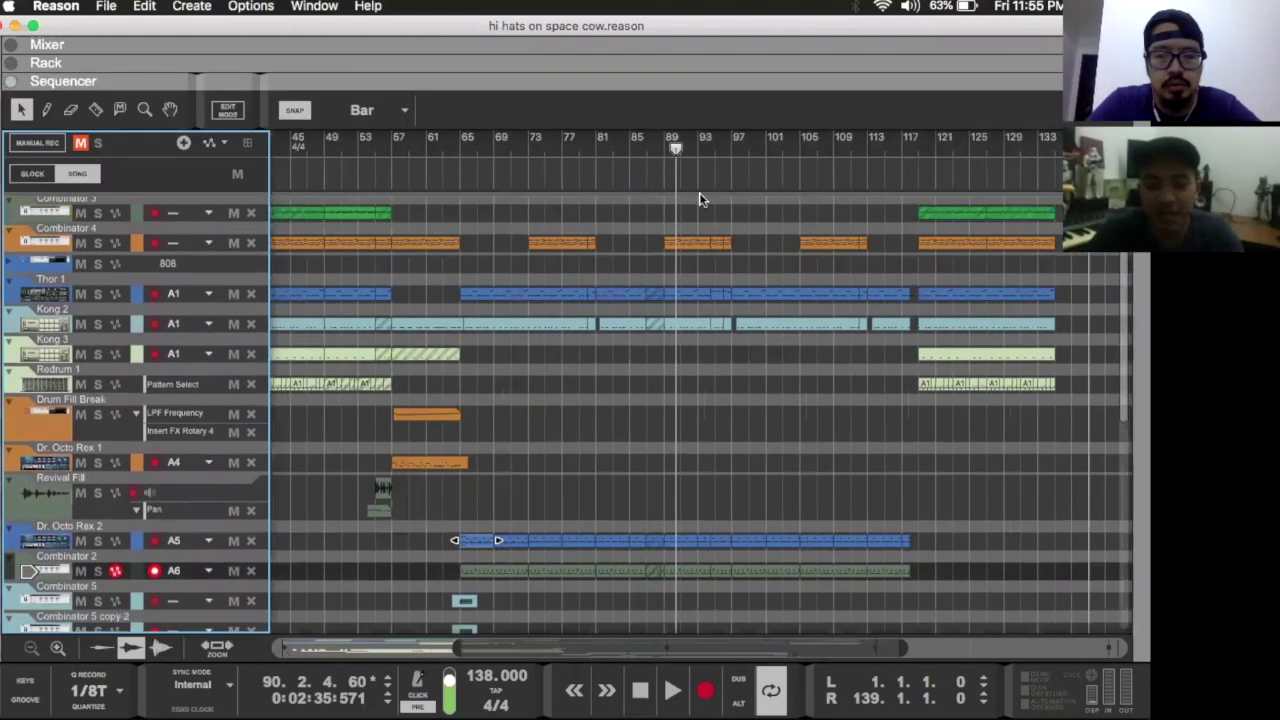
left_click(707, 147)
key("space")
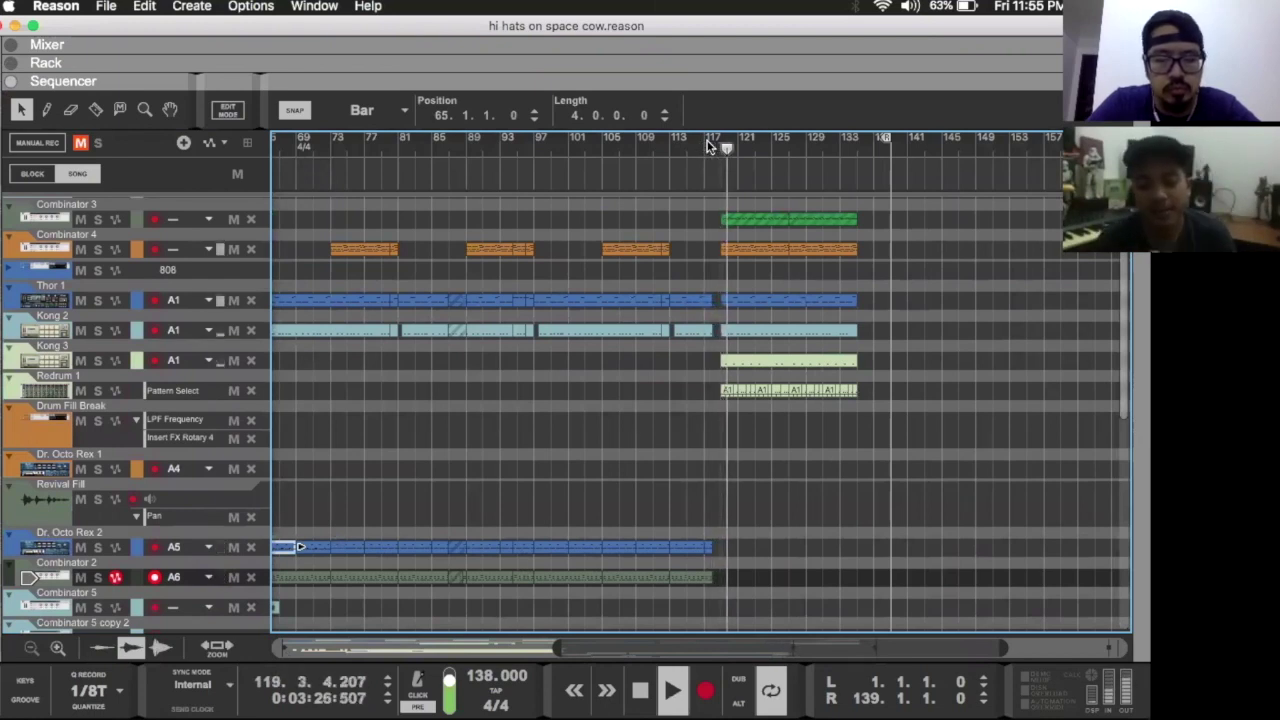
Step: Follow the final section's Combinator, Thor, Kong and Redrum clips as they play, and stop playback past their end
scroll(729, 440, "up", 2)
scroll(729, 440, "right", 2)
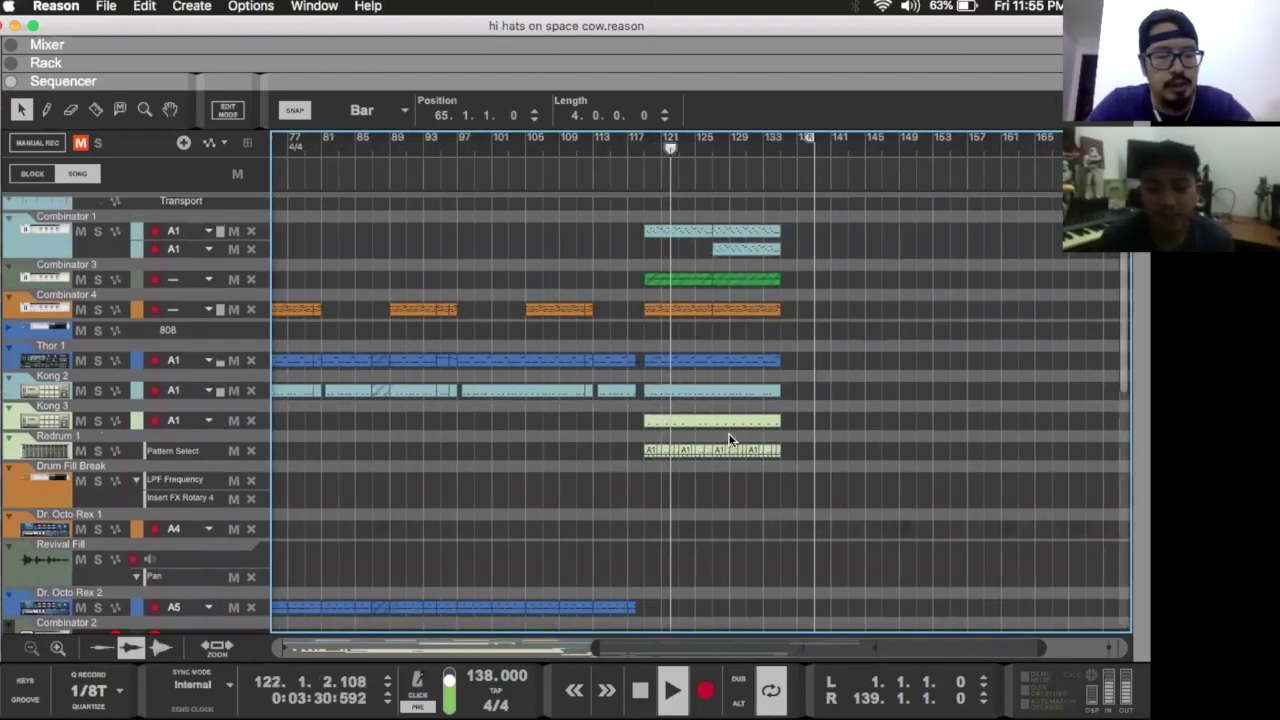
scroll(729, 440, "up", 1)
scroll(729, 440, "right", 2)
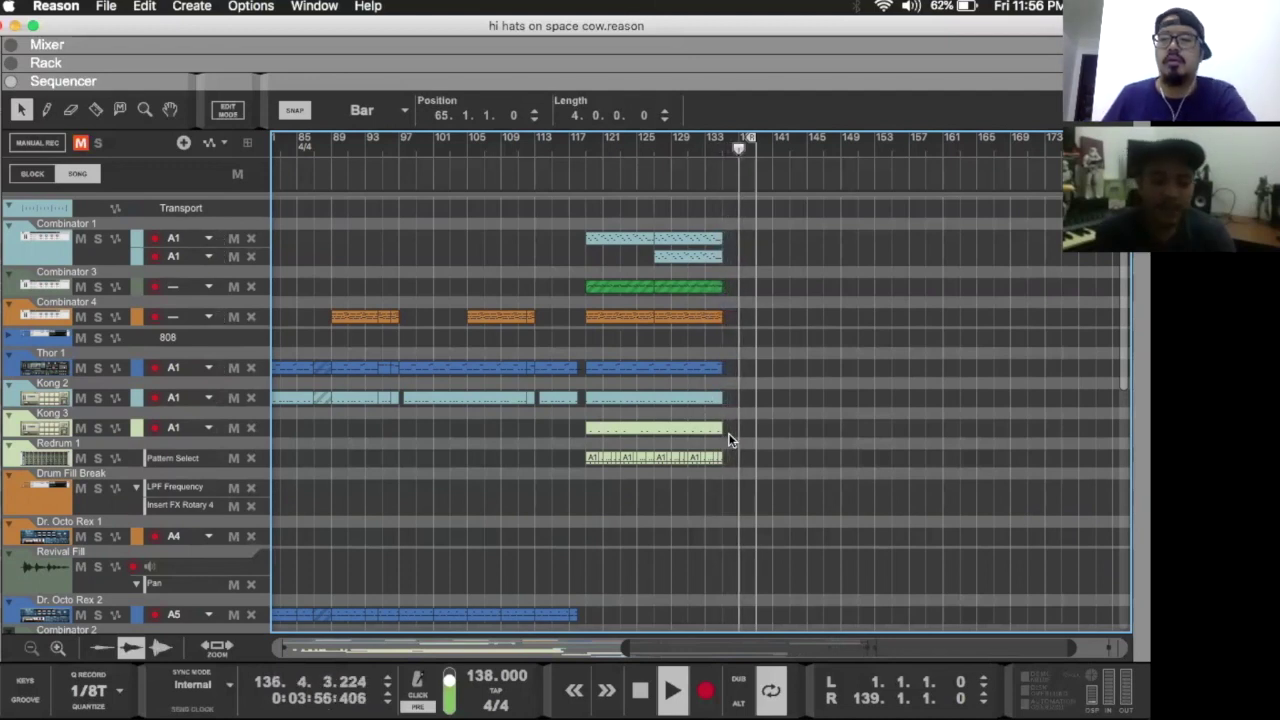
key("space")
Step: Look back through the sequencer tracks and bring up the Kong 3 drum machine in the rack
scroll(728, 440, "left", 5)
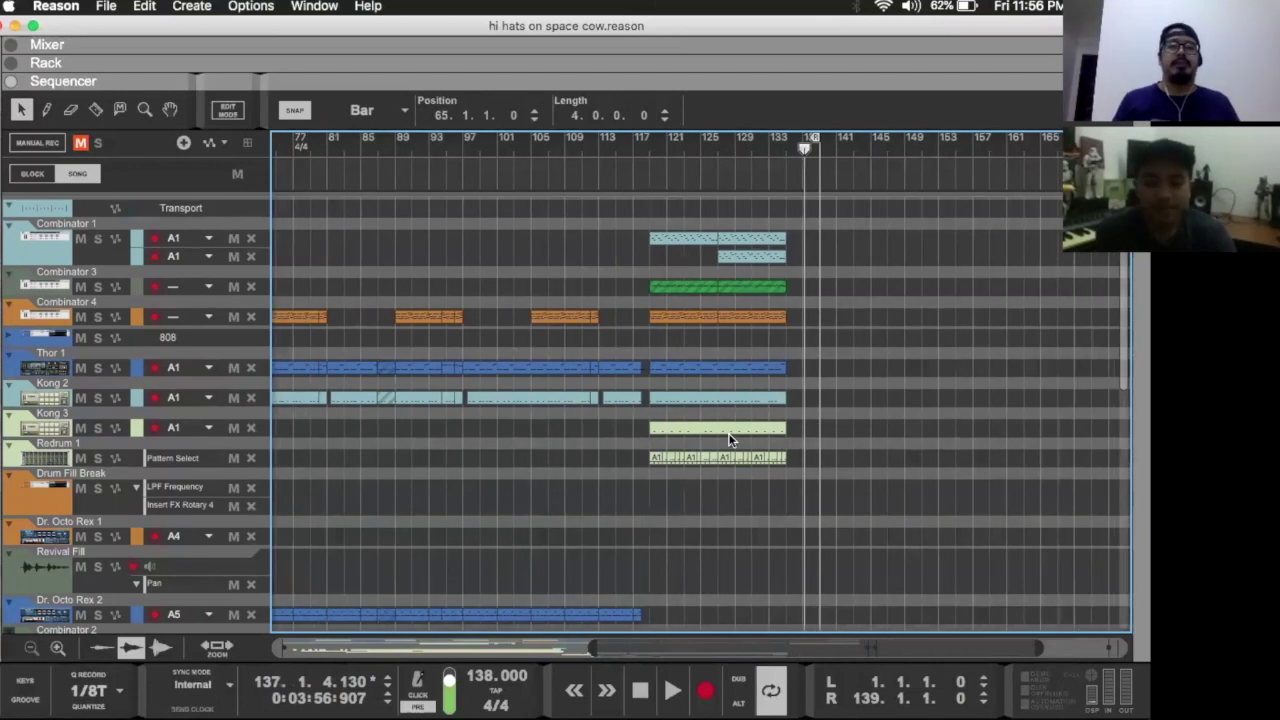
scroll(728, 440, "down", 2)
scroll(730, 440, "down", 6)
scroll(730, 440, "left", 2)
scroll(730, 440, "right", 1)
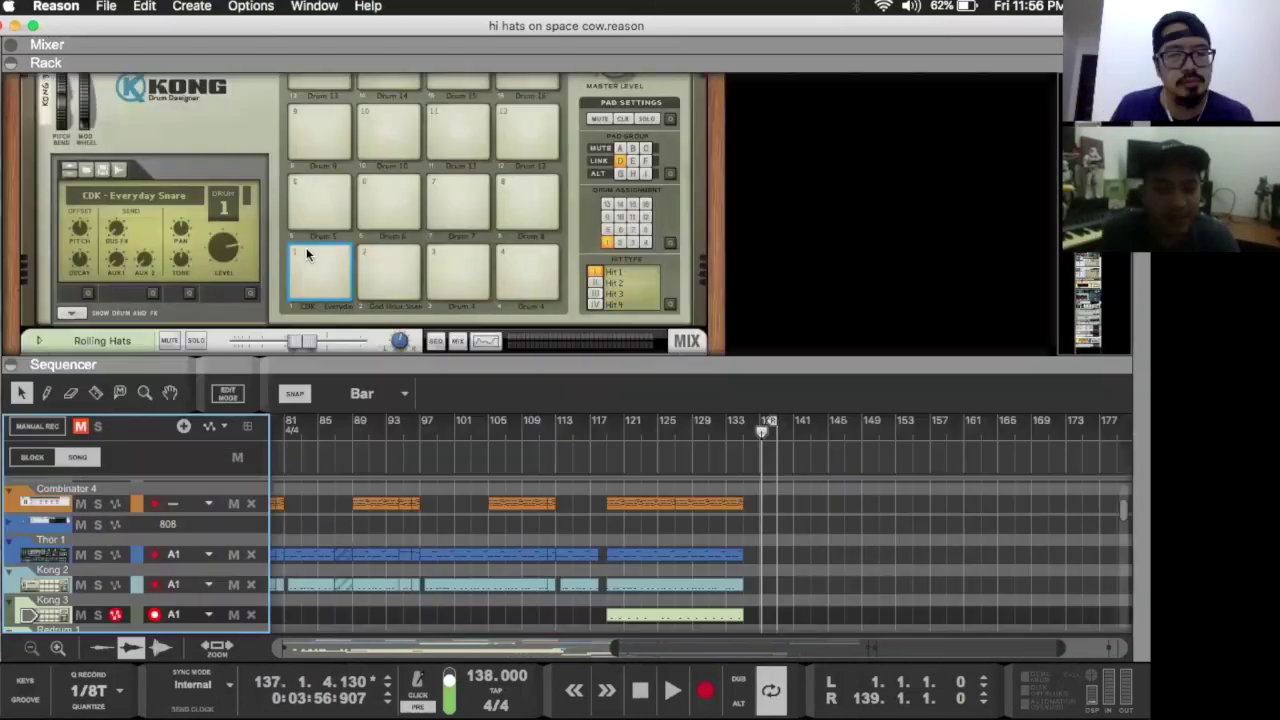
Step: Audition Kong 3's first pad, CDK - Everyday Snare, and show its drum module and effects section
left_click(314, 258)
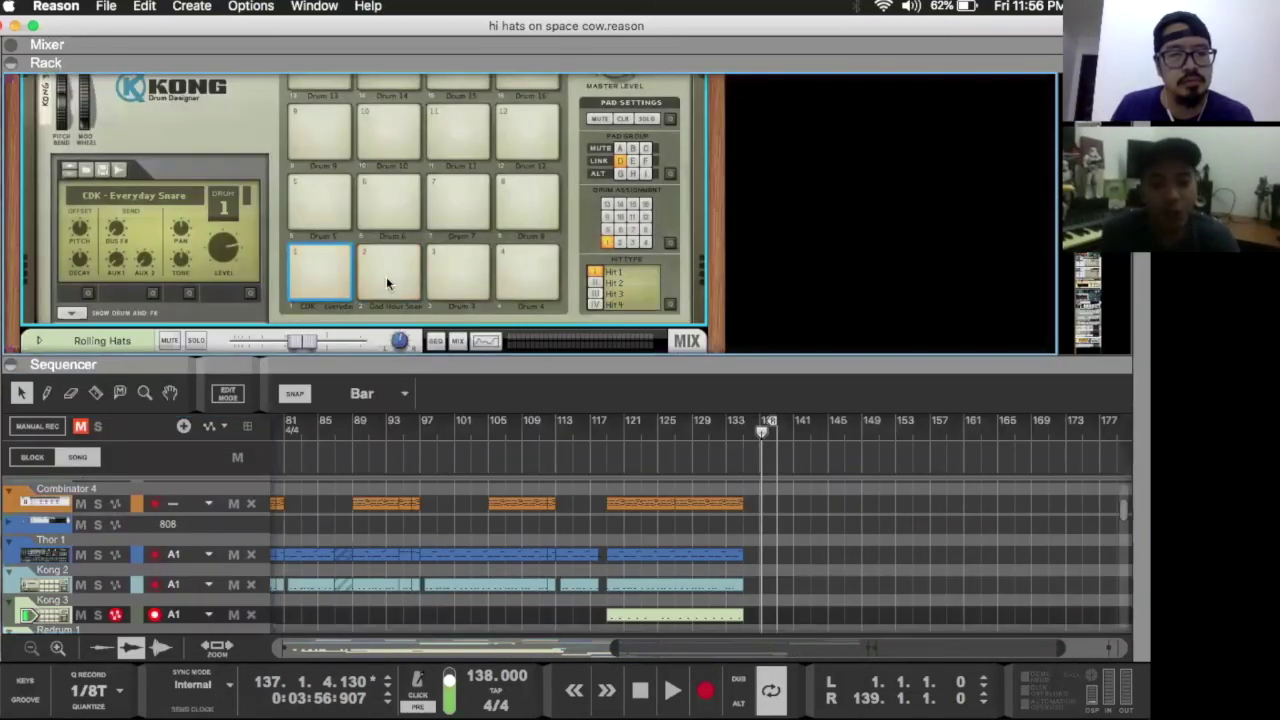
scroll(371, 275, "down", 2)
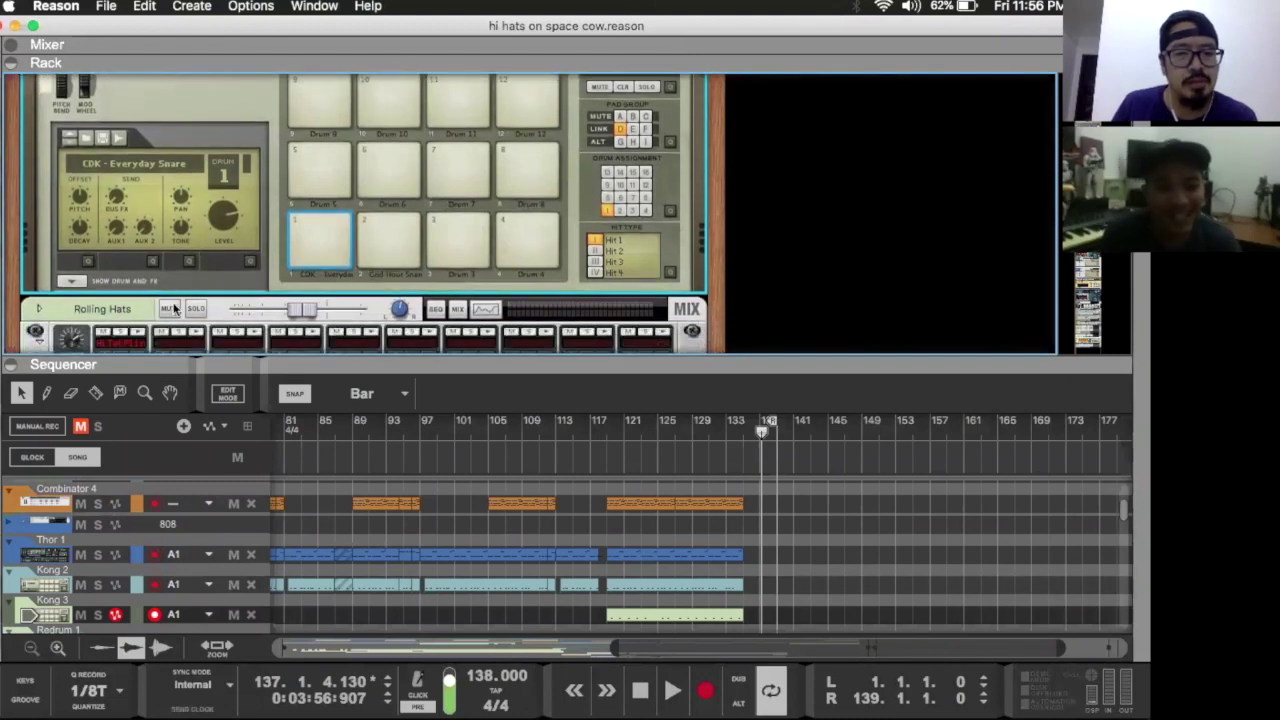
left_click(78, 276)
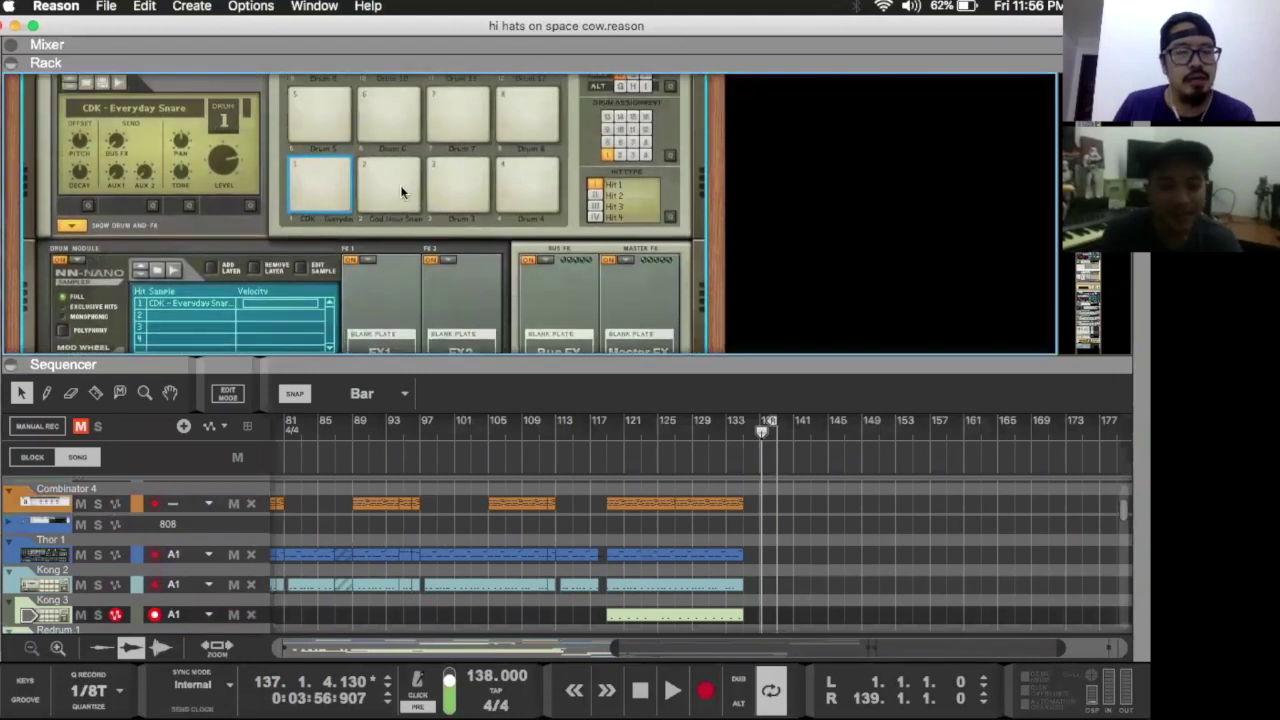
Step: Check the pad group assignments of Kong 3's two snare pads, return to the normal pads and glance at the rack's rear
scroll(400, 185, "up", 2)
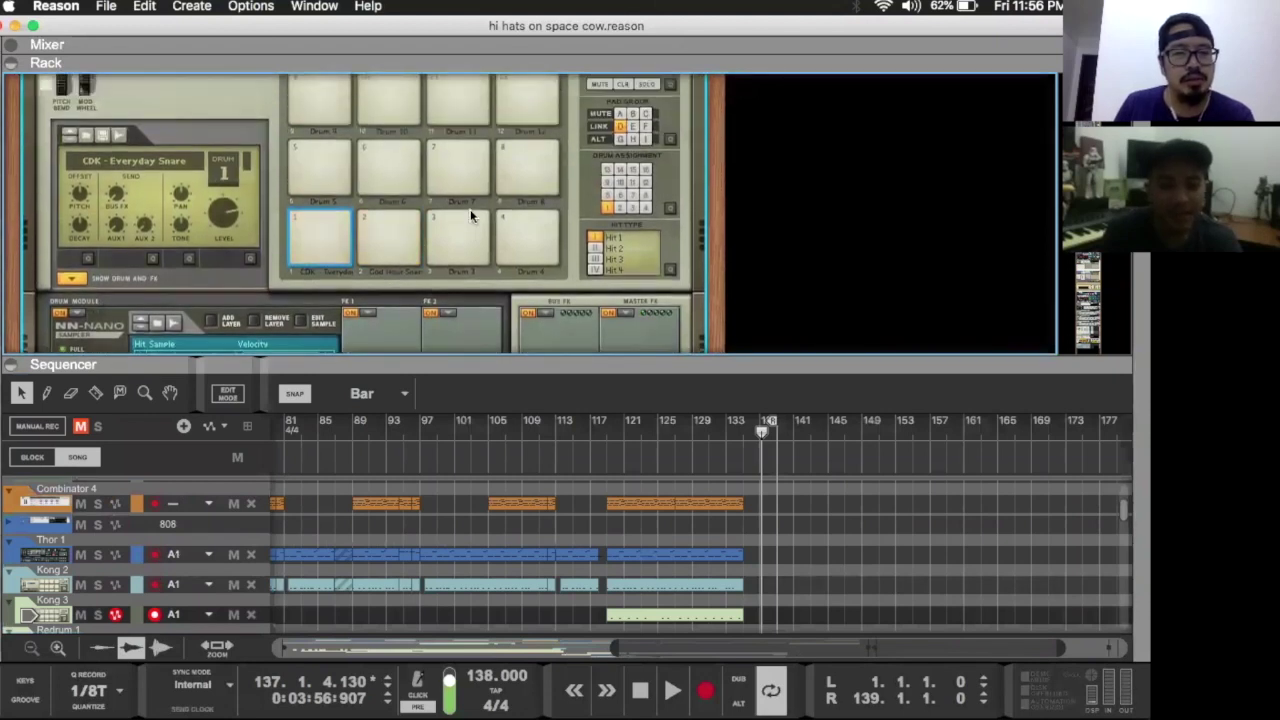
scroll(470, 214, "up", 3)
left_click(670, 184)
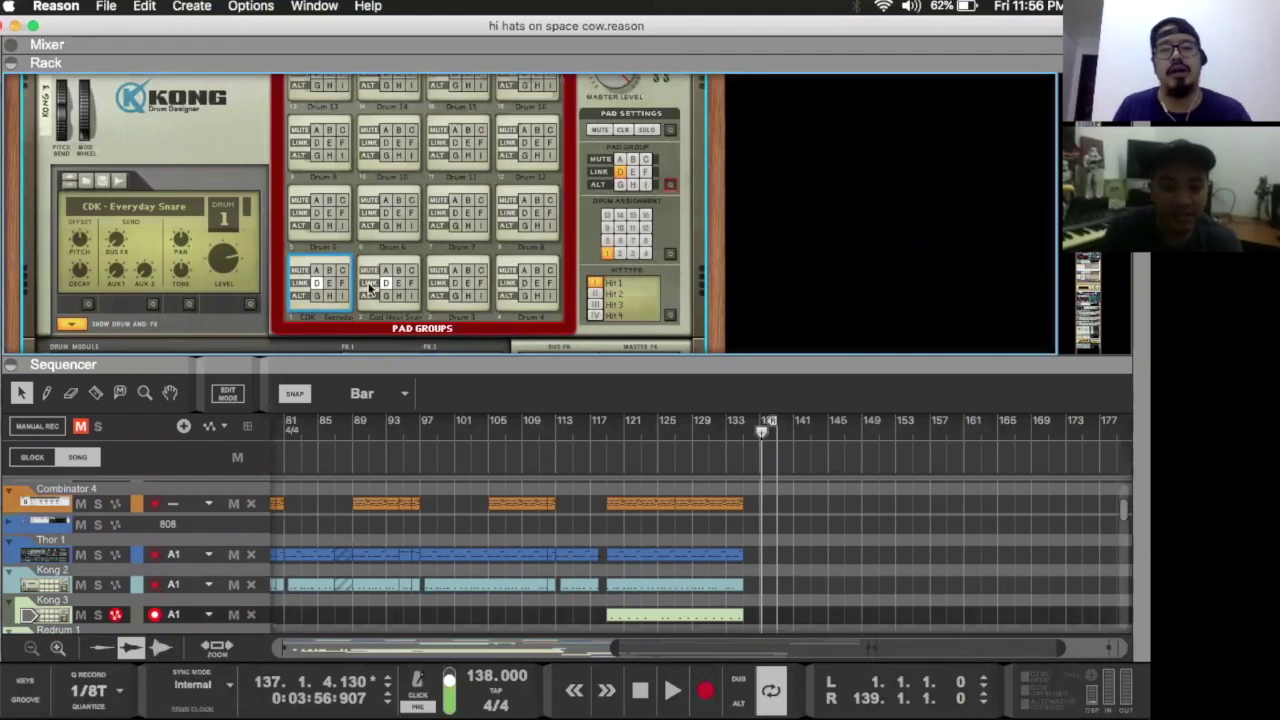
left_click(671, 187)
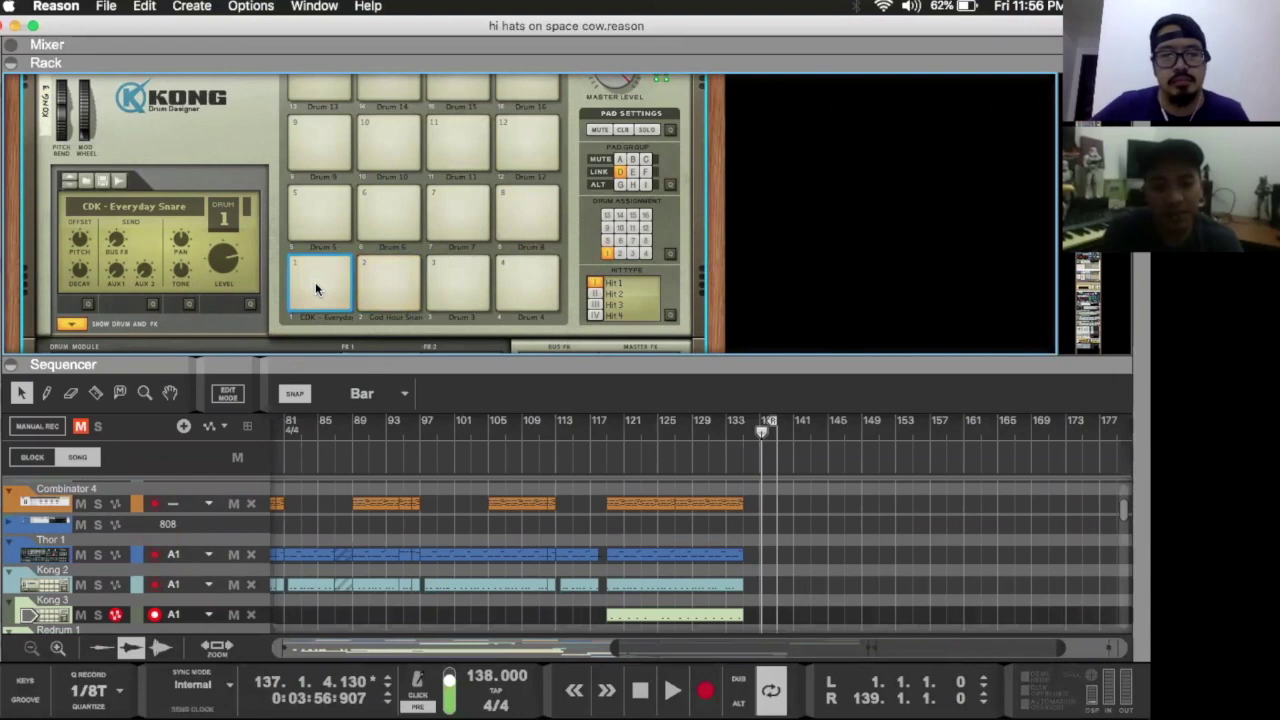
scroll(316, 289, "down", 1)
key("Tab")
key("Tab")
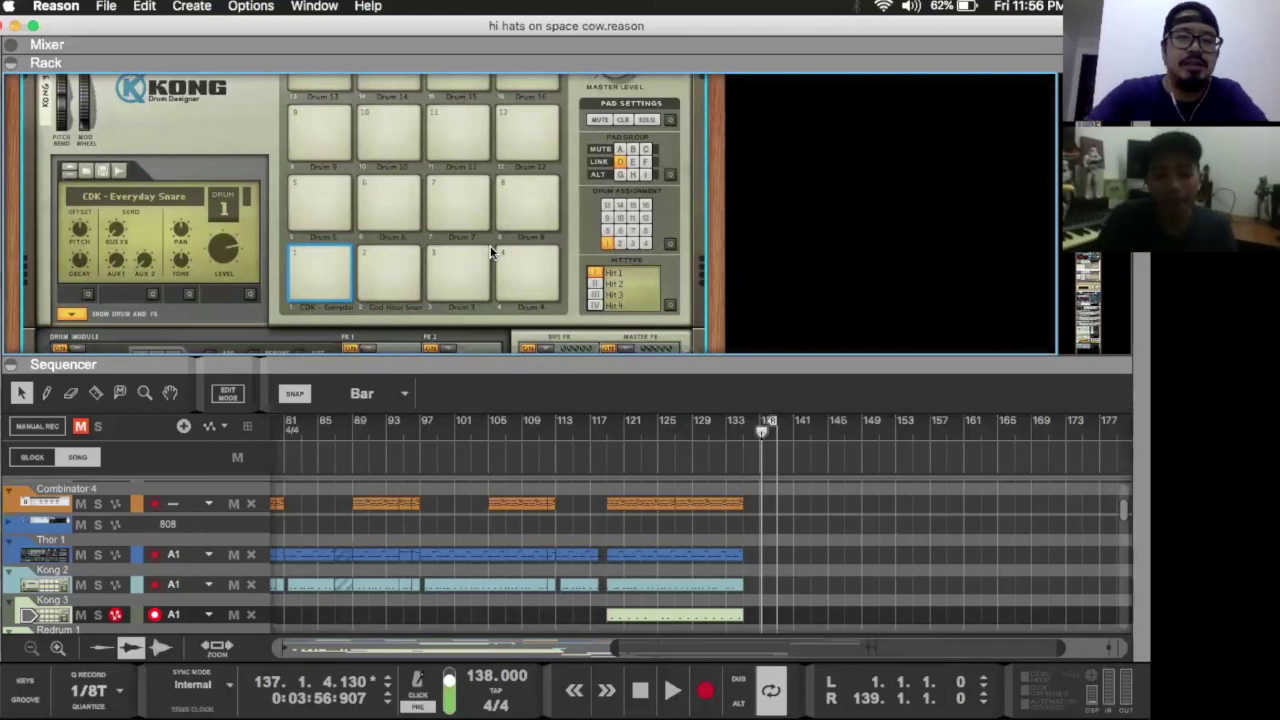
Step: Return to the full sequencer and look back over the drum and Combinator clips in the earlier sections of the song
key("F6")
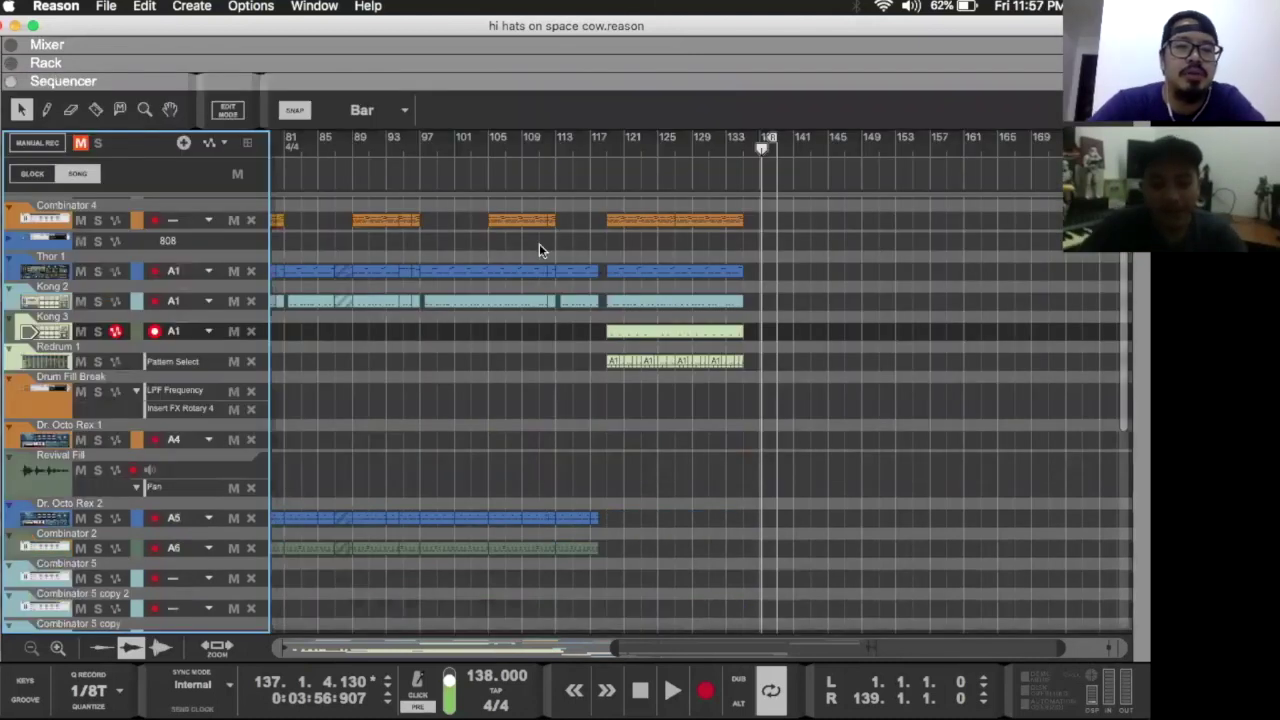
scroll(548, 323, "left", 5)
scroll(548, 323, "down", 3)
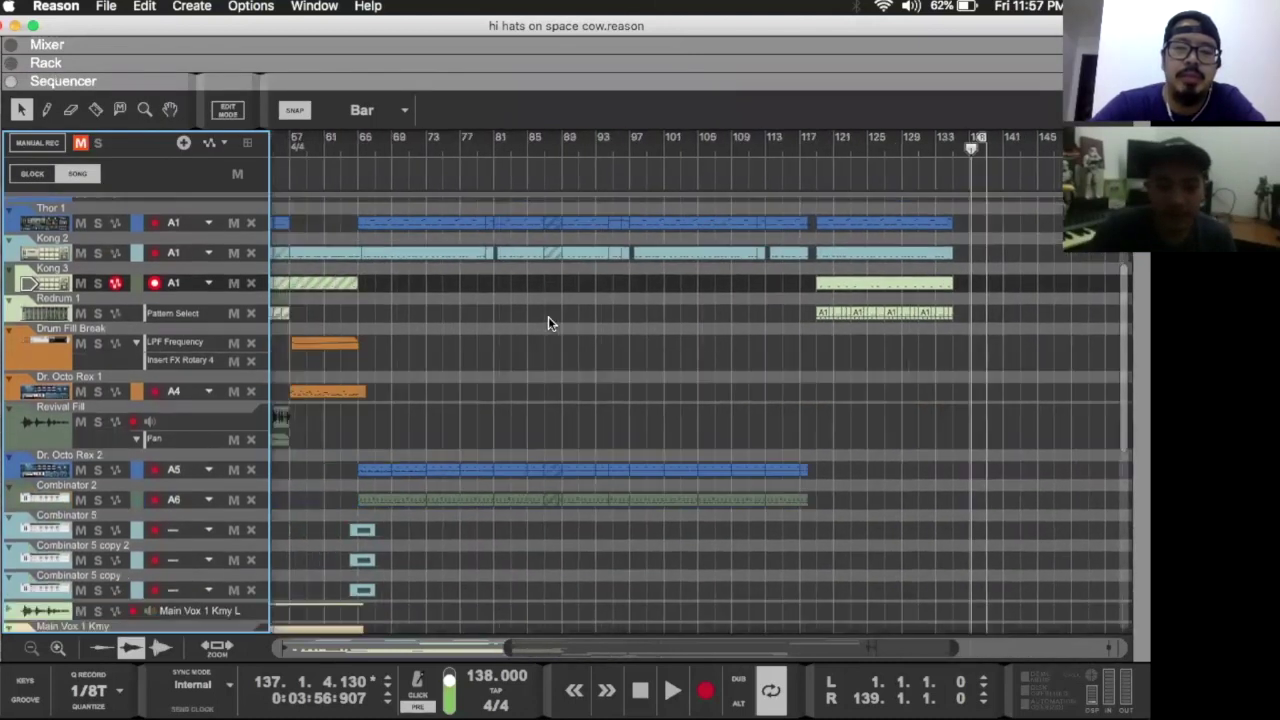
scroll(548, 318, "up", 3)
scroll(548, 318, "left", 5)
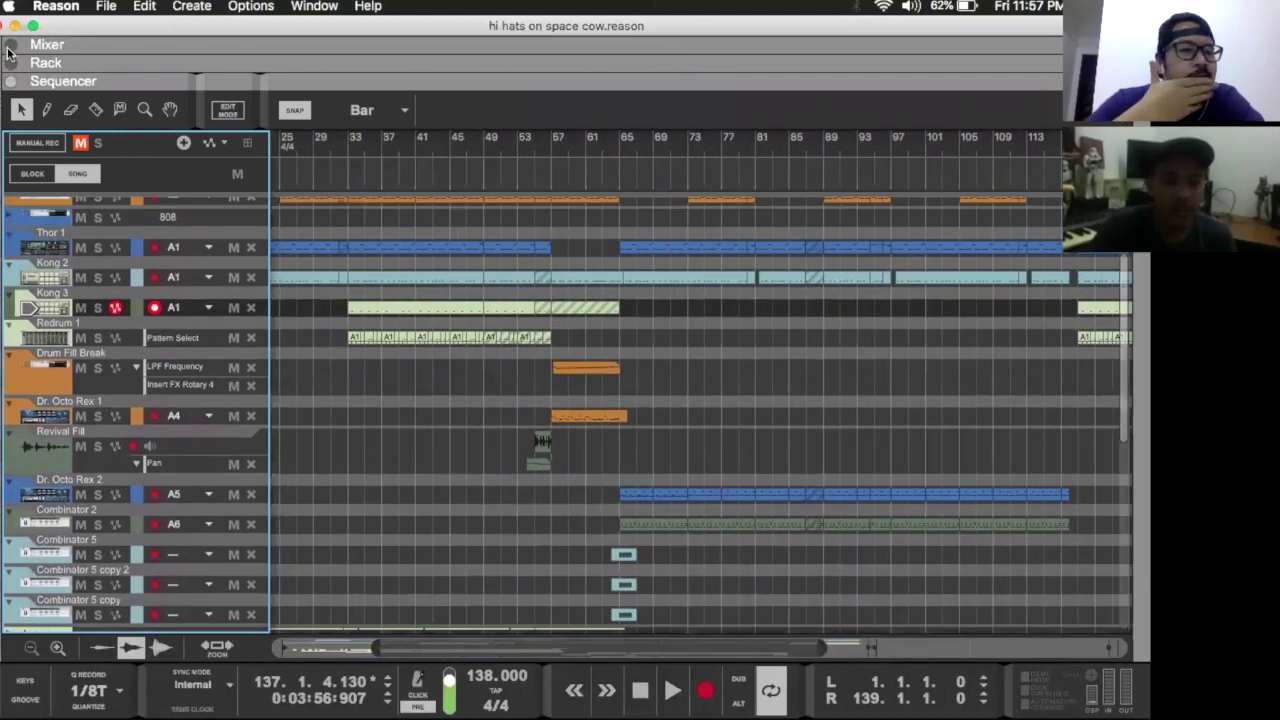
Step: Solo the Kick and Snare channels together in the mixer
key("F5")
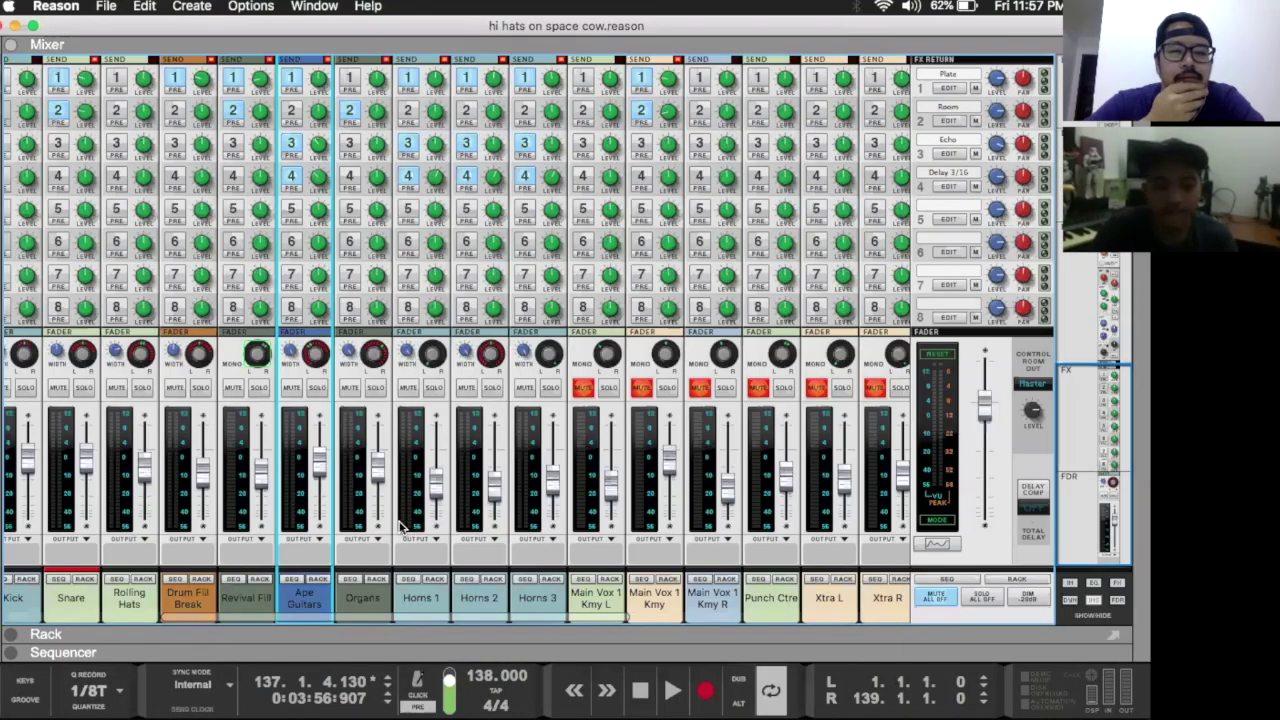
scroll(400, 525, "left", 5)
scroll(326, 462, "right", 1)
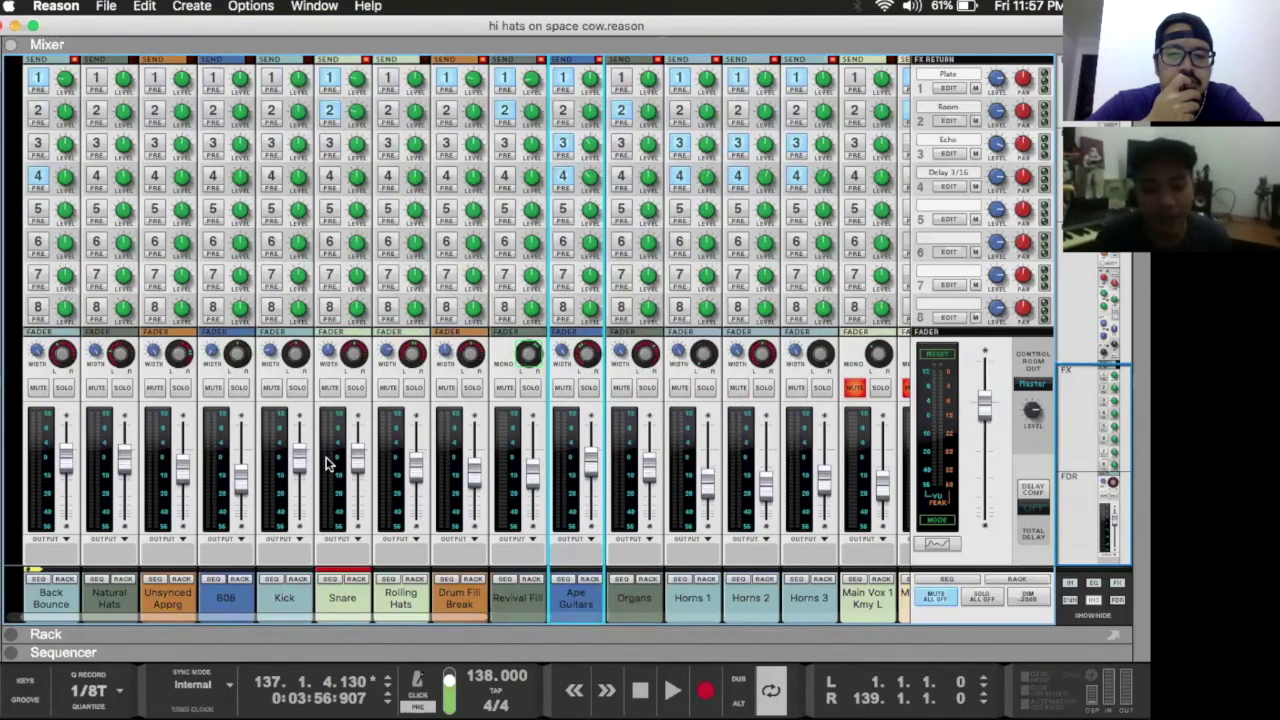
scroll(326, 462, "right", 1)
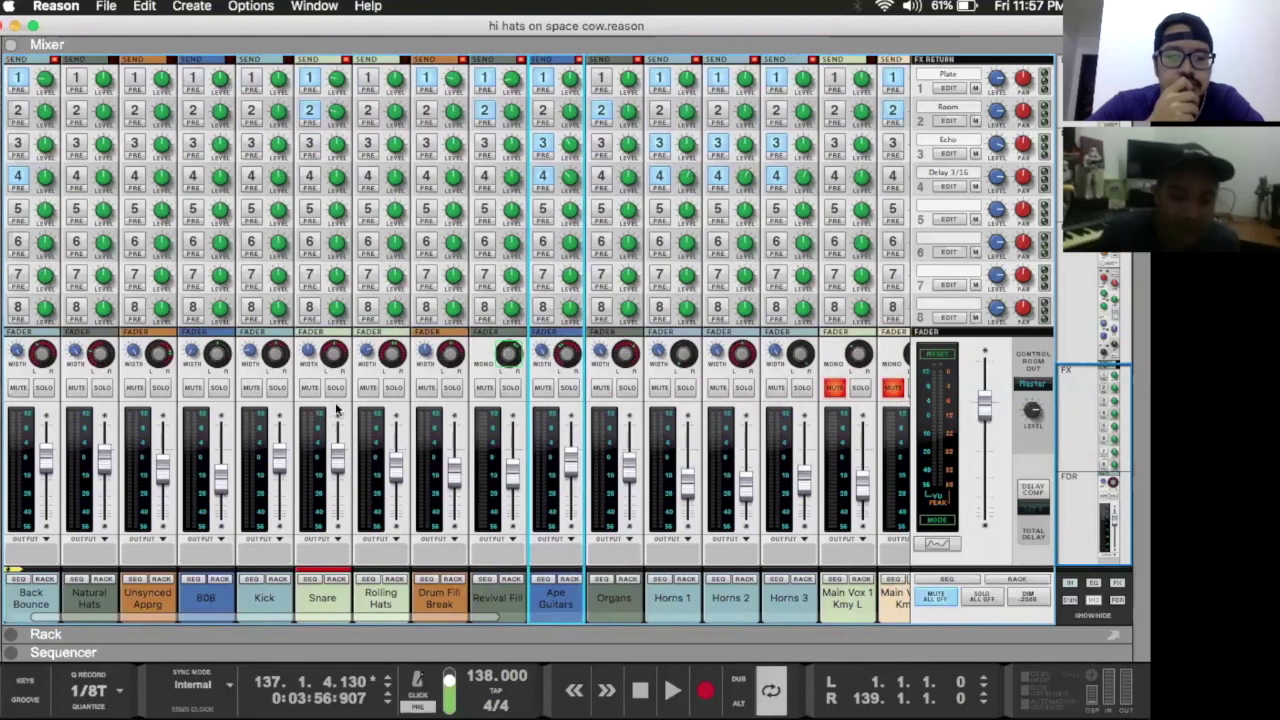
left_click(278, 387)
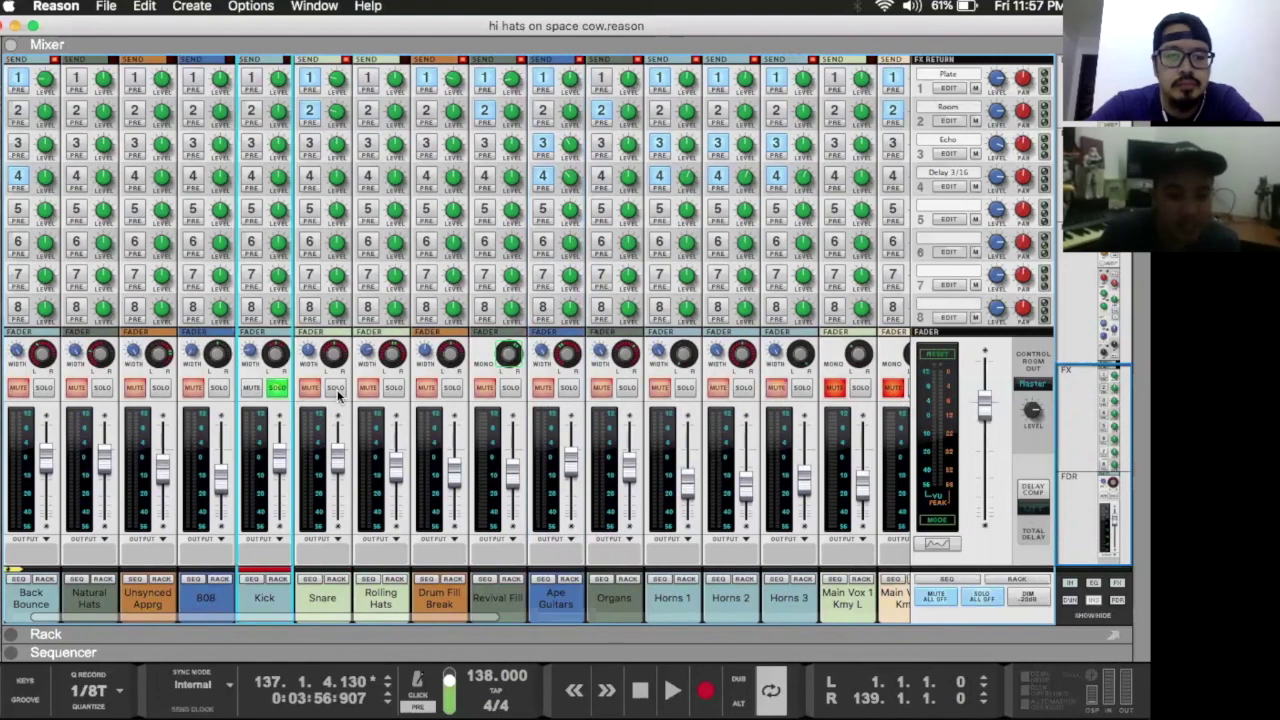
left_click(336, 389)
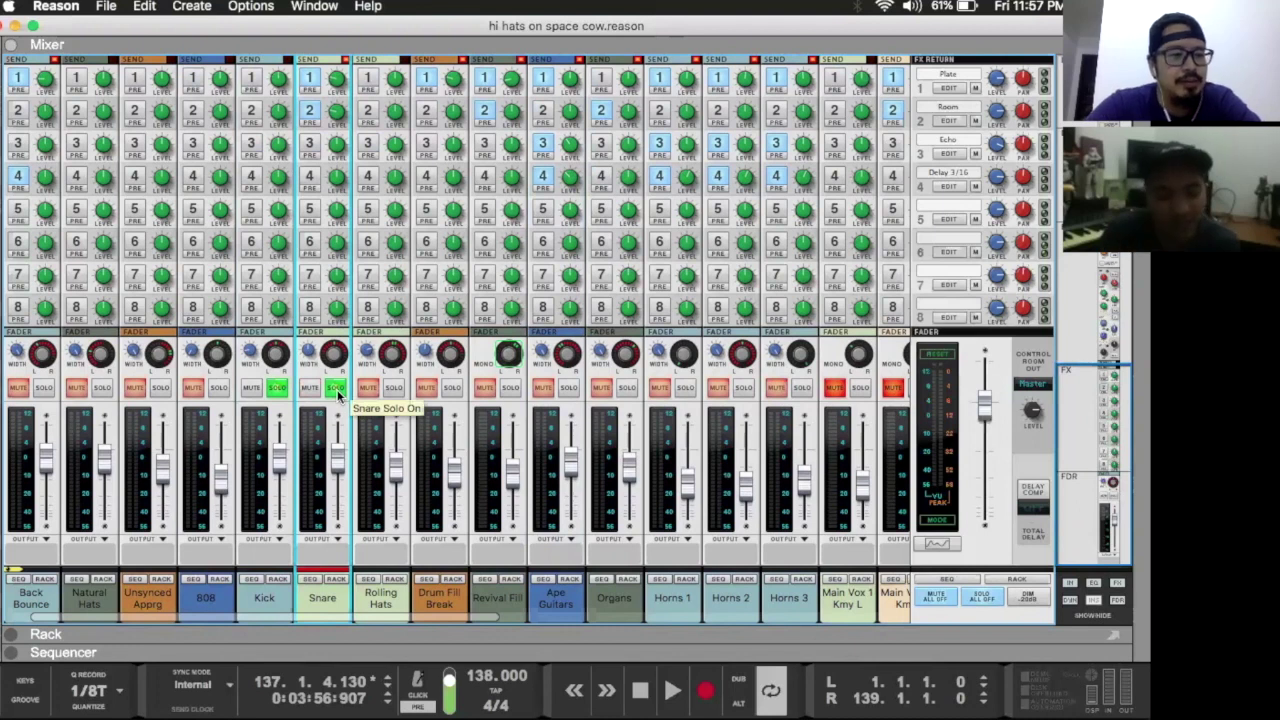
Step: Start playback and loop the section from bar 33 to bar 57 using its clips on the Combinator 1 through Redrum 1 tracks
key("space")
key("F7")
scroll(491, 314, "up", 5)
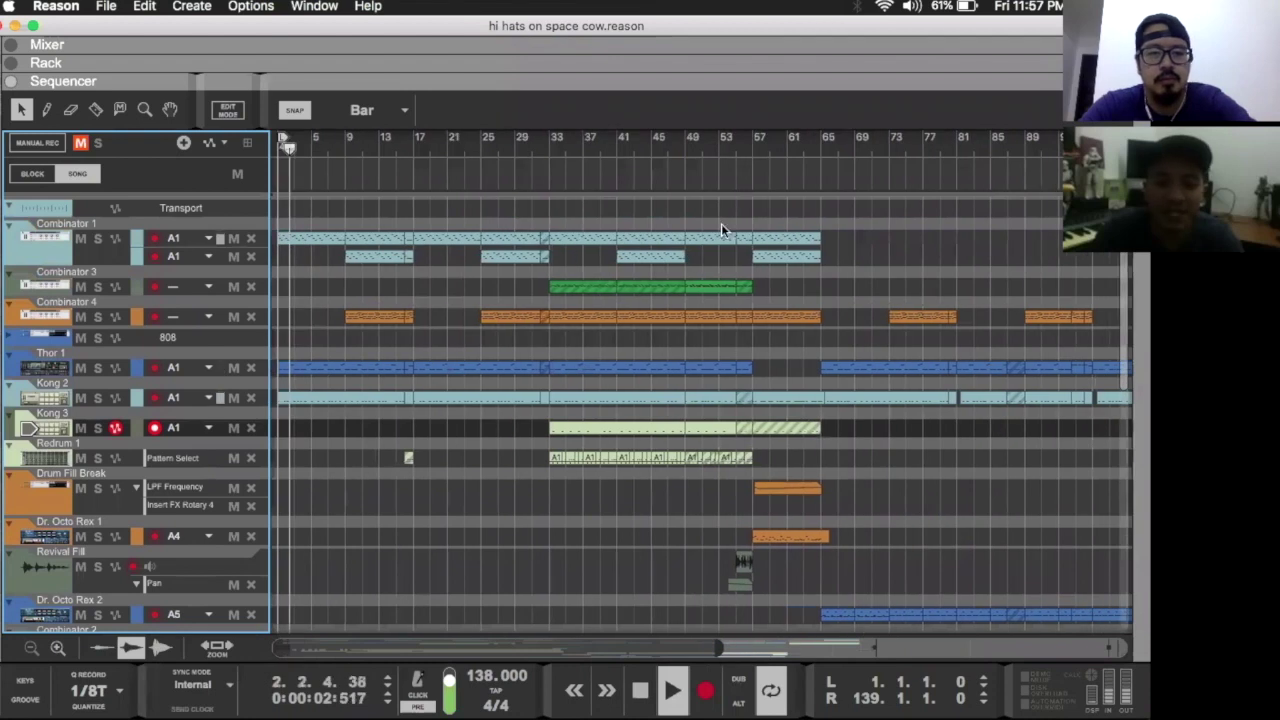
left_click_drag(745, 232, 561, 480)
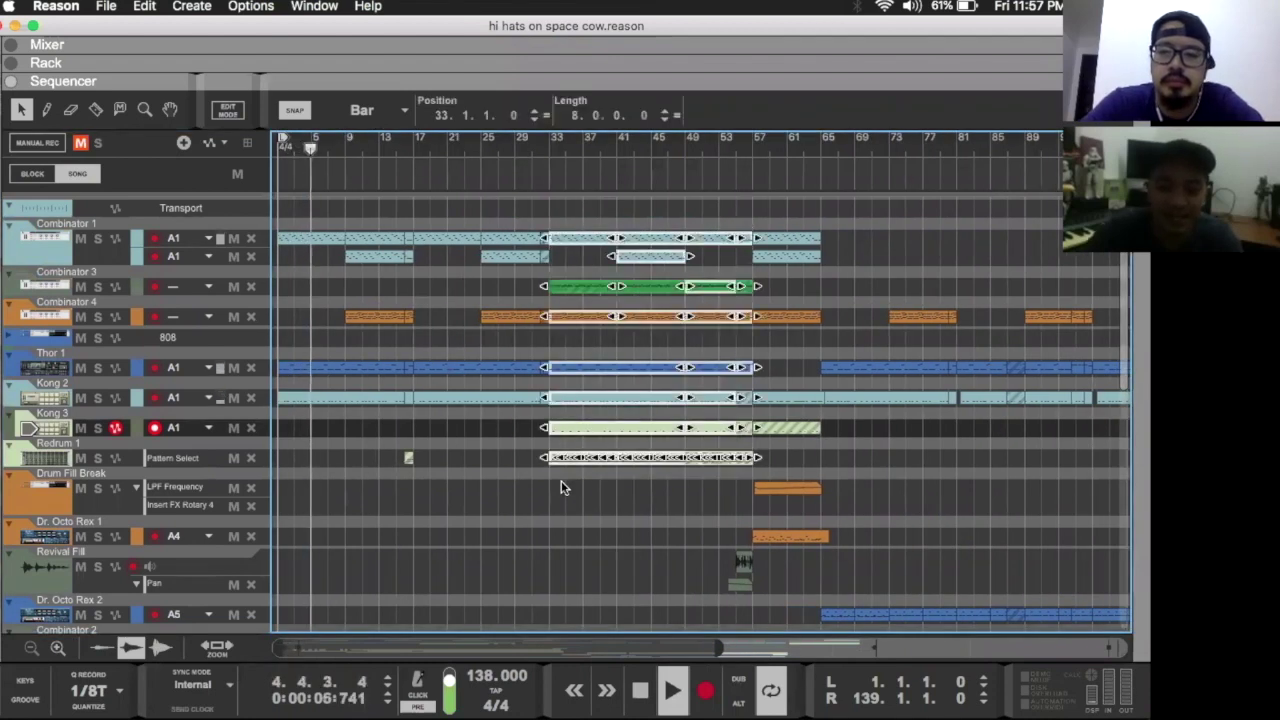
key("super+l")
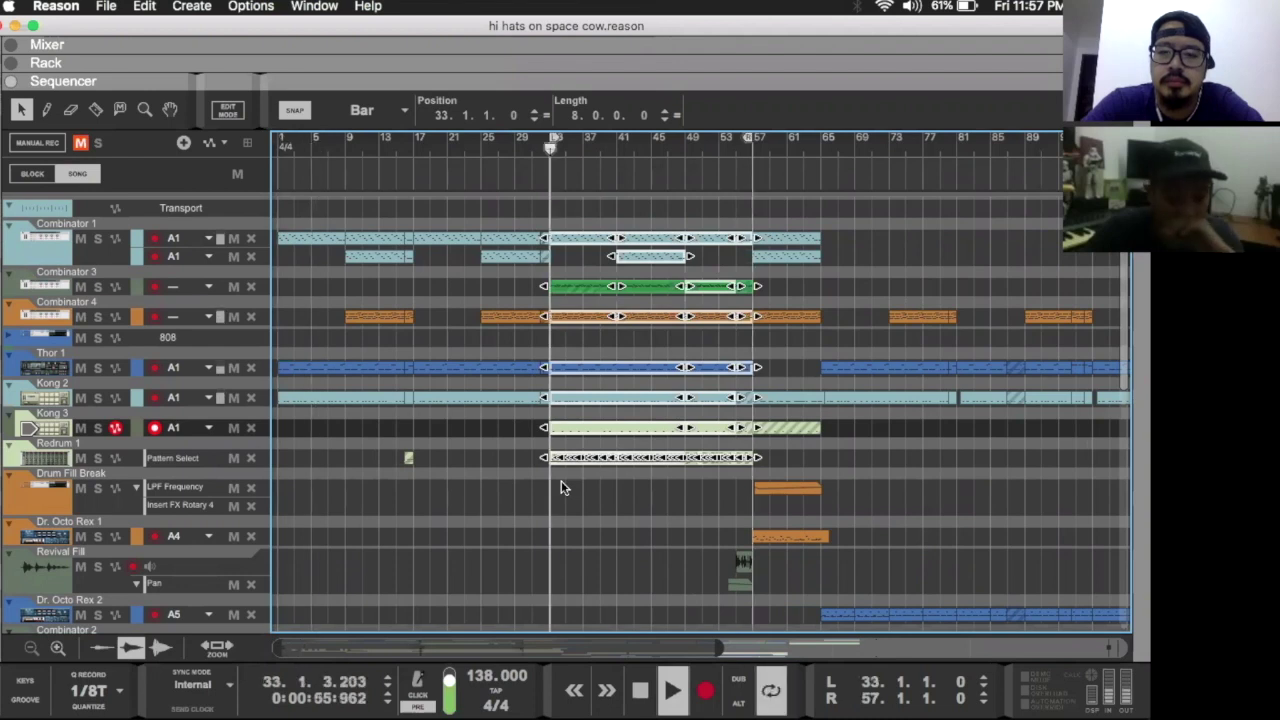
scroll(333, 420, "down", 2)
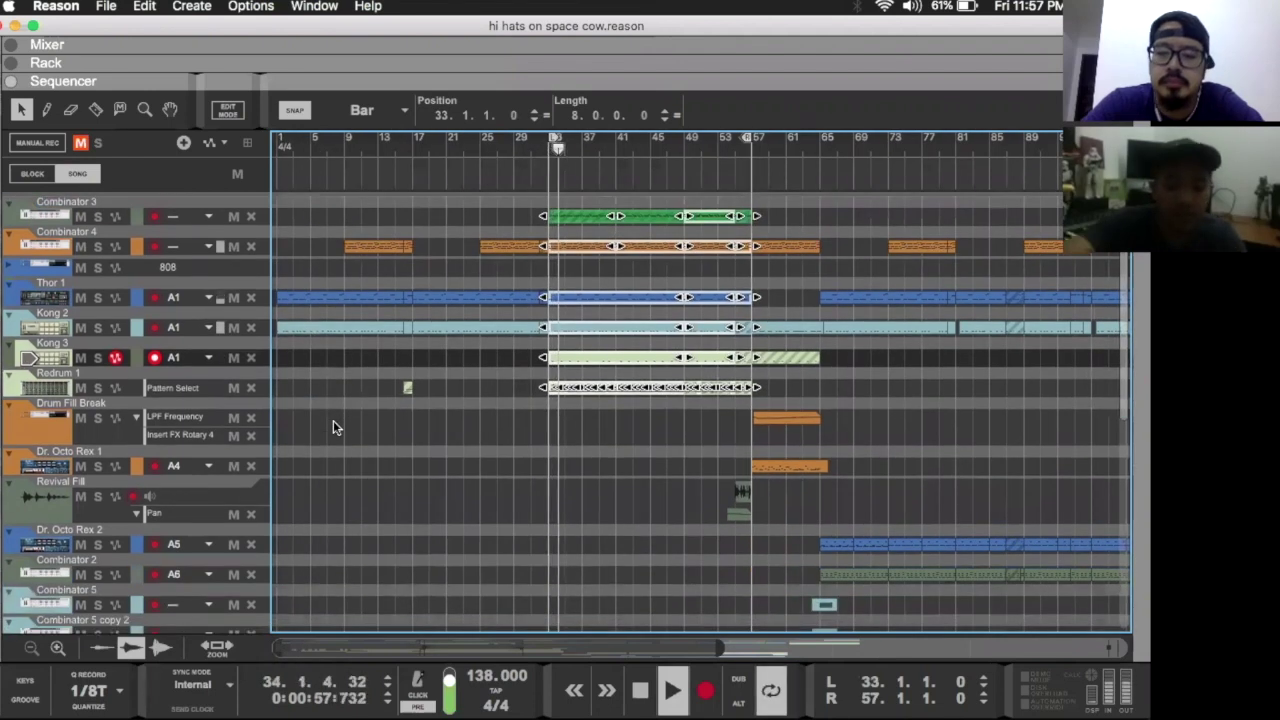
Step: Inspect the Kick channel's stereo width and the Snare channel's Plate and Room send levels in the mixer during playback
key("F5")
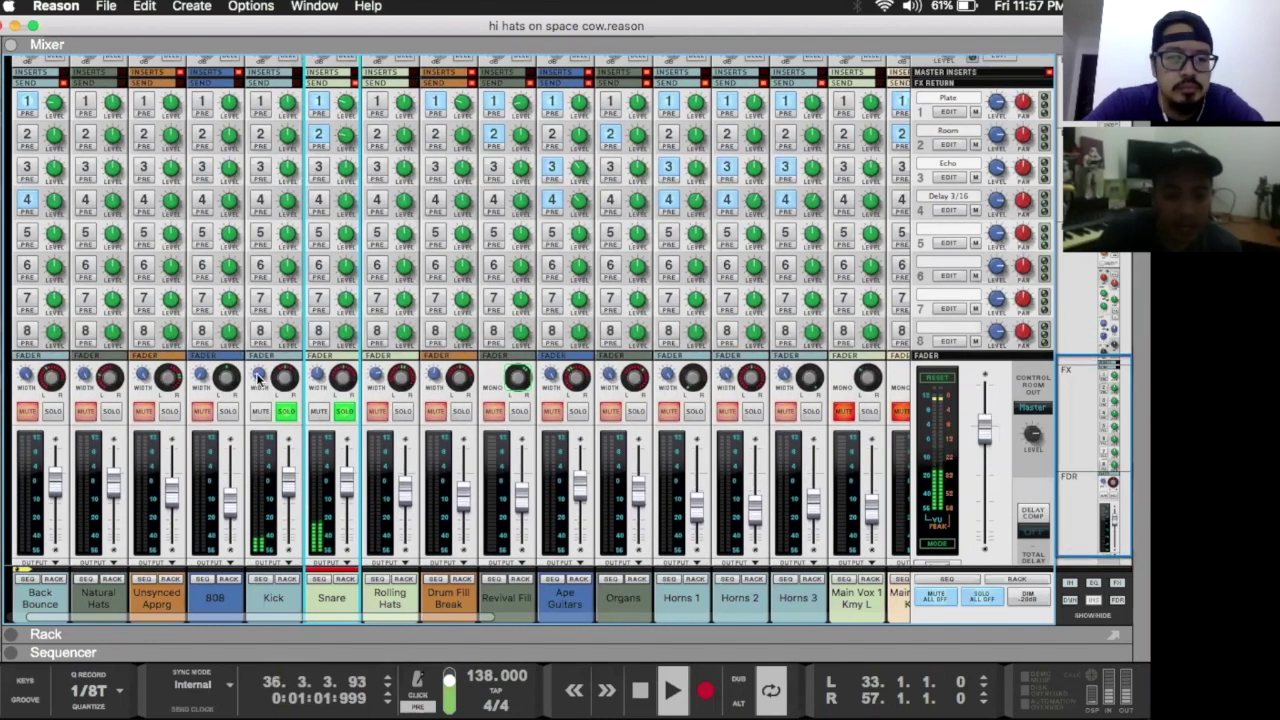
mouse_move(260, 377)
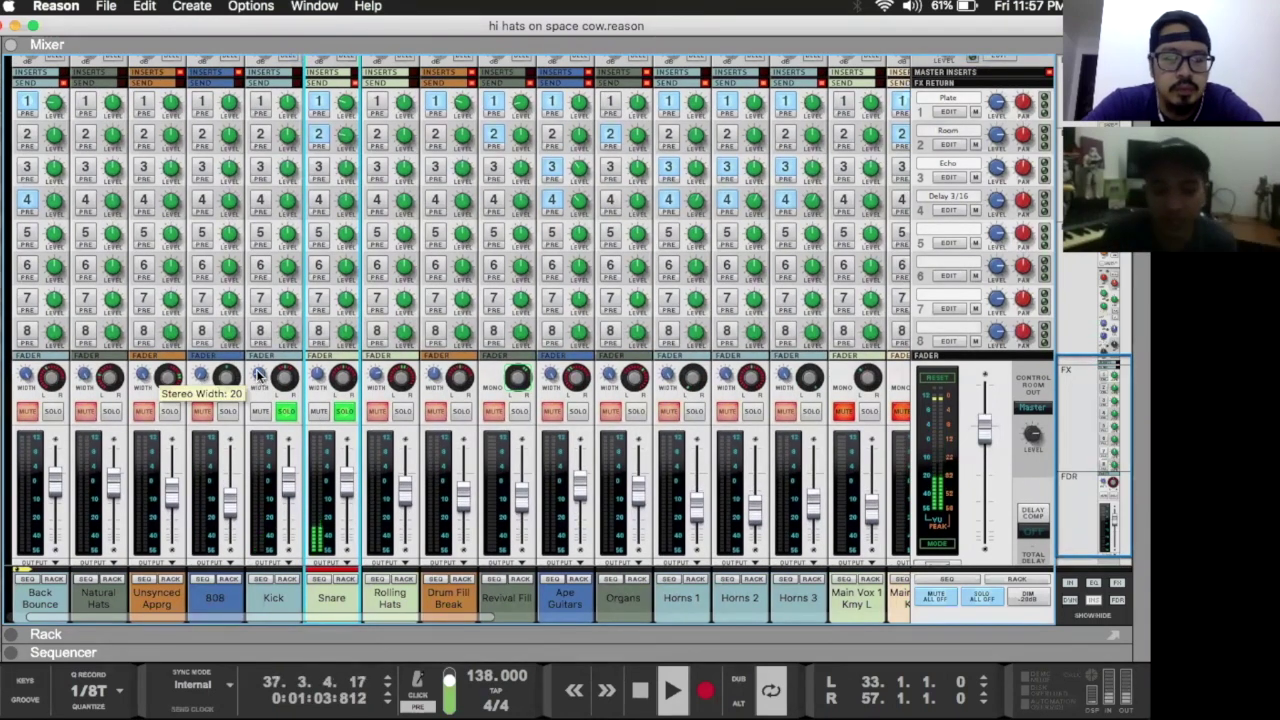
scroll(330, 390, "up", 3)
scroll(330, 390, "up", 4)
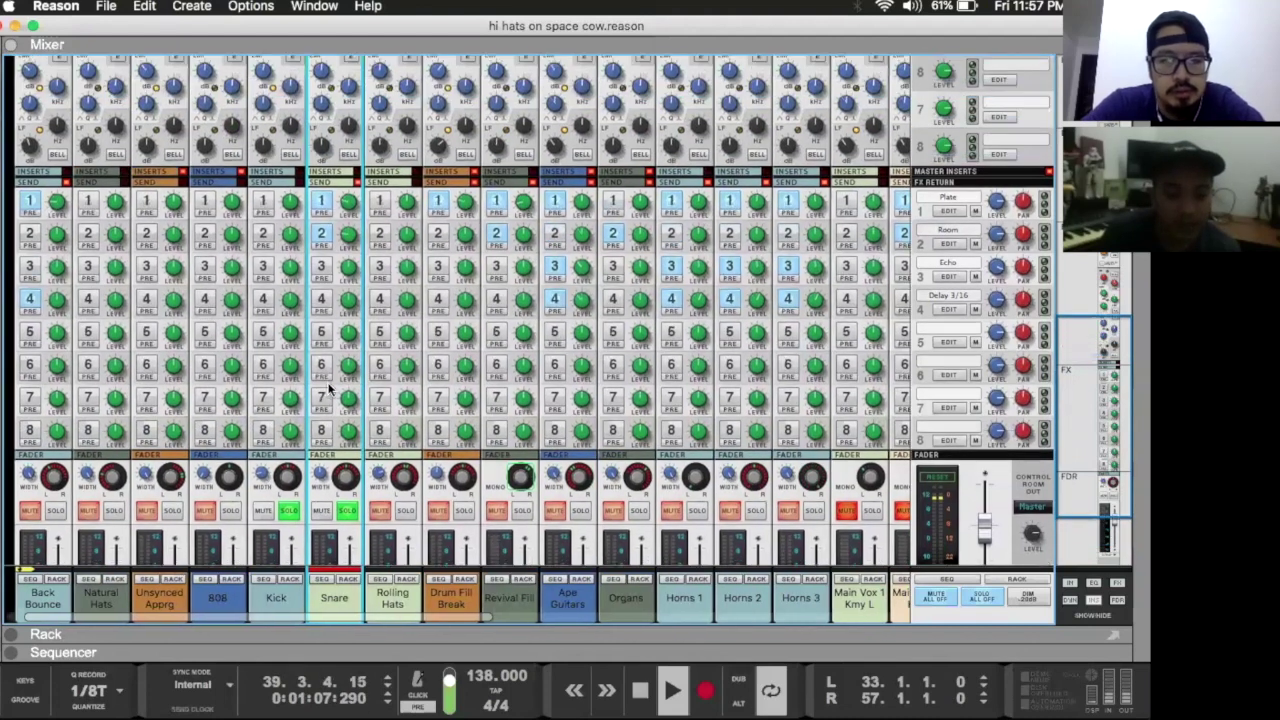
scroll(330, 390, "up", 1)
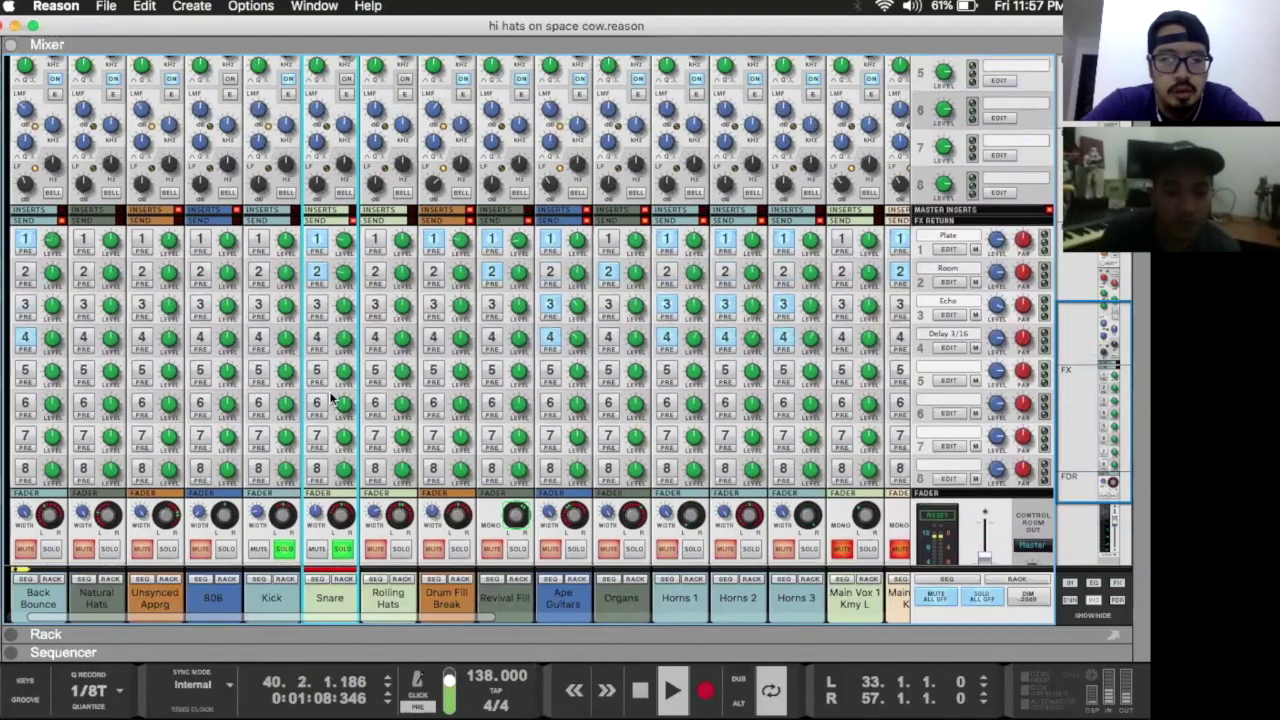
scroll(347, 458, "down", 4)
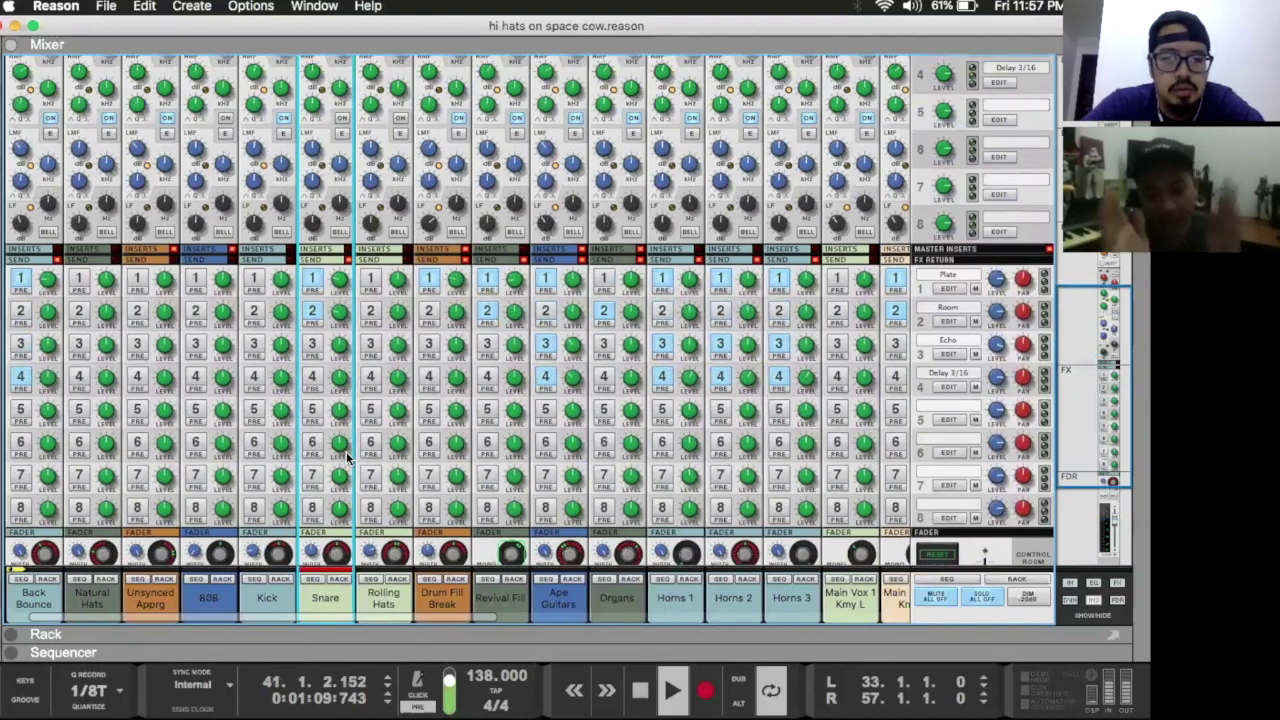
scroll(330, 380, "up", 2)
scroll(326, 357, "up", 1)
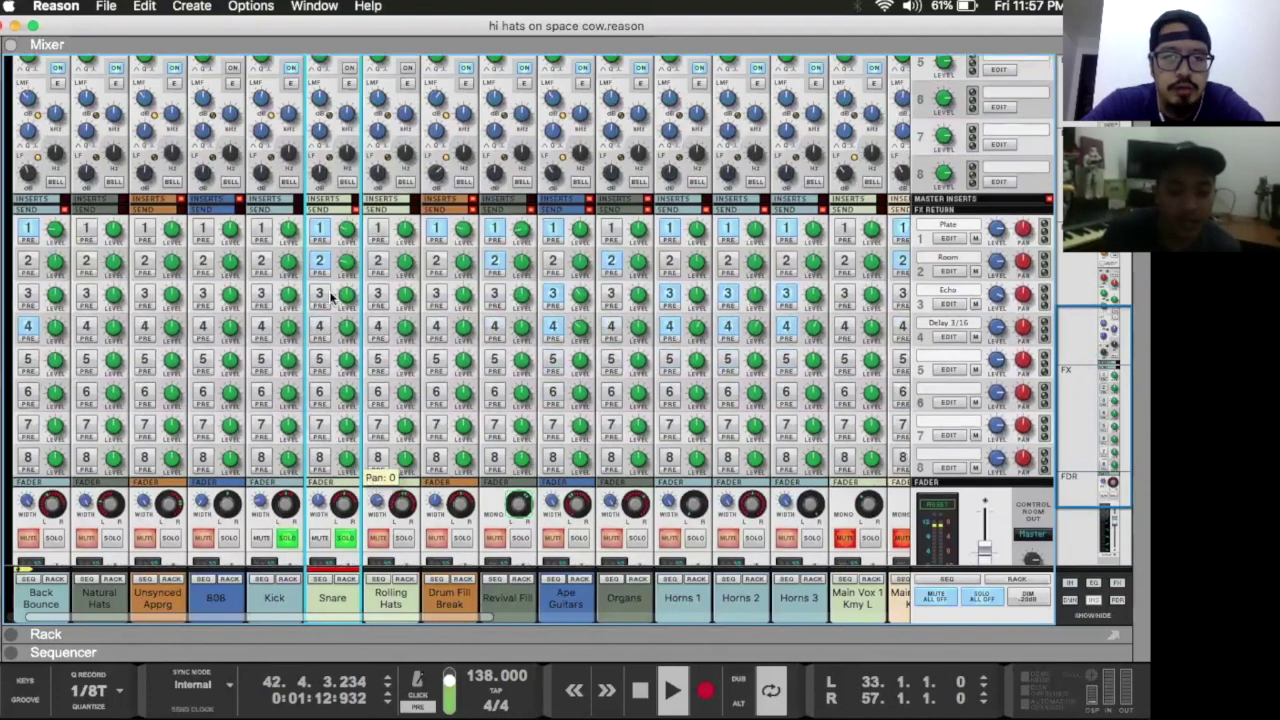
scroll(328, 335, "up", 3)
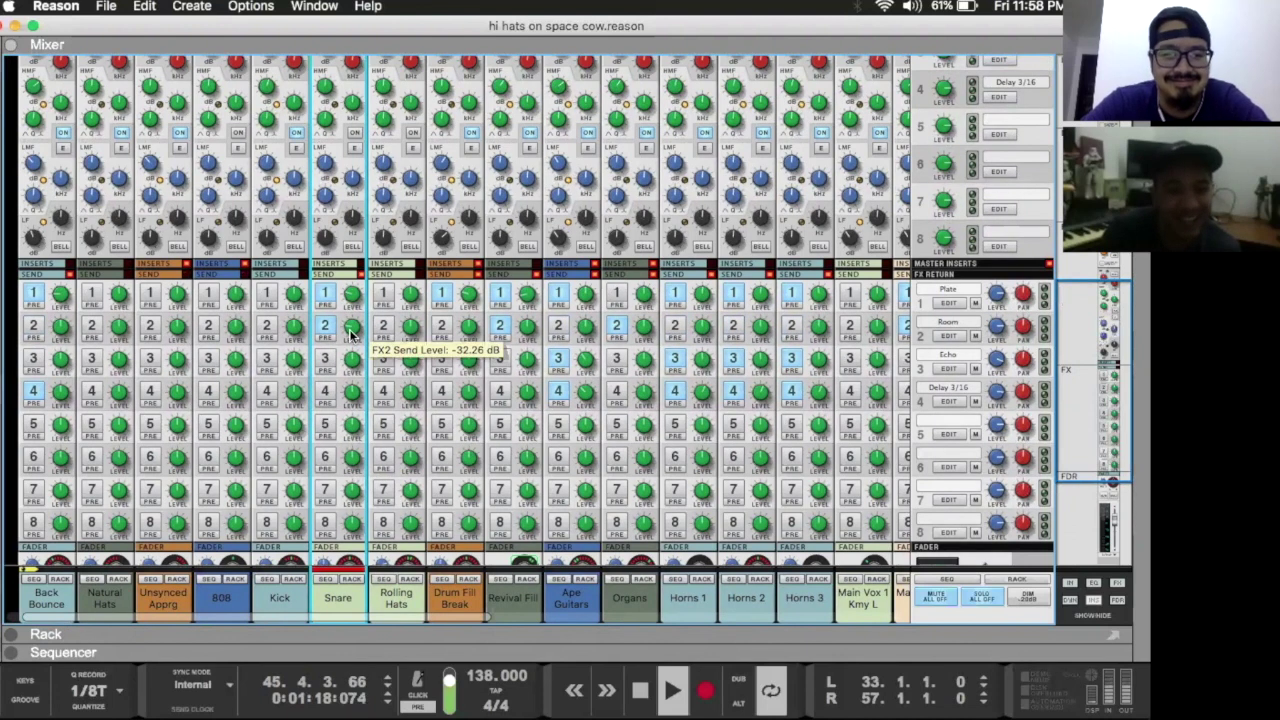
Step: View the Kick channel's Spectrum EQ curve, check its high mid frequency band, and close the EQ display
scroll(350, 335, "up", 5)
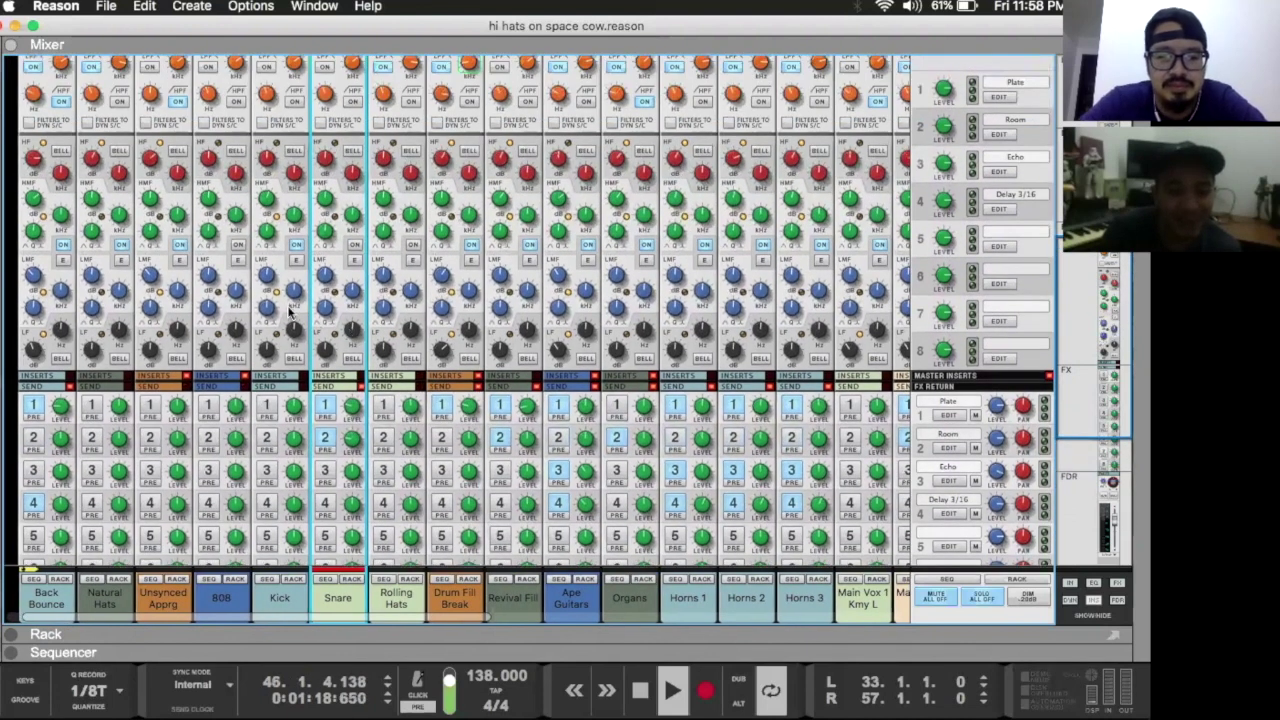
scroll(292, 315, "up", 2)
scroll(286, 270, "up", 3)
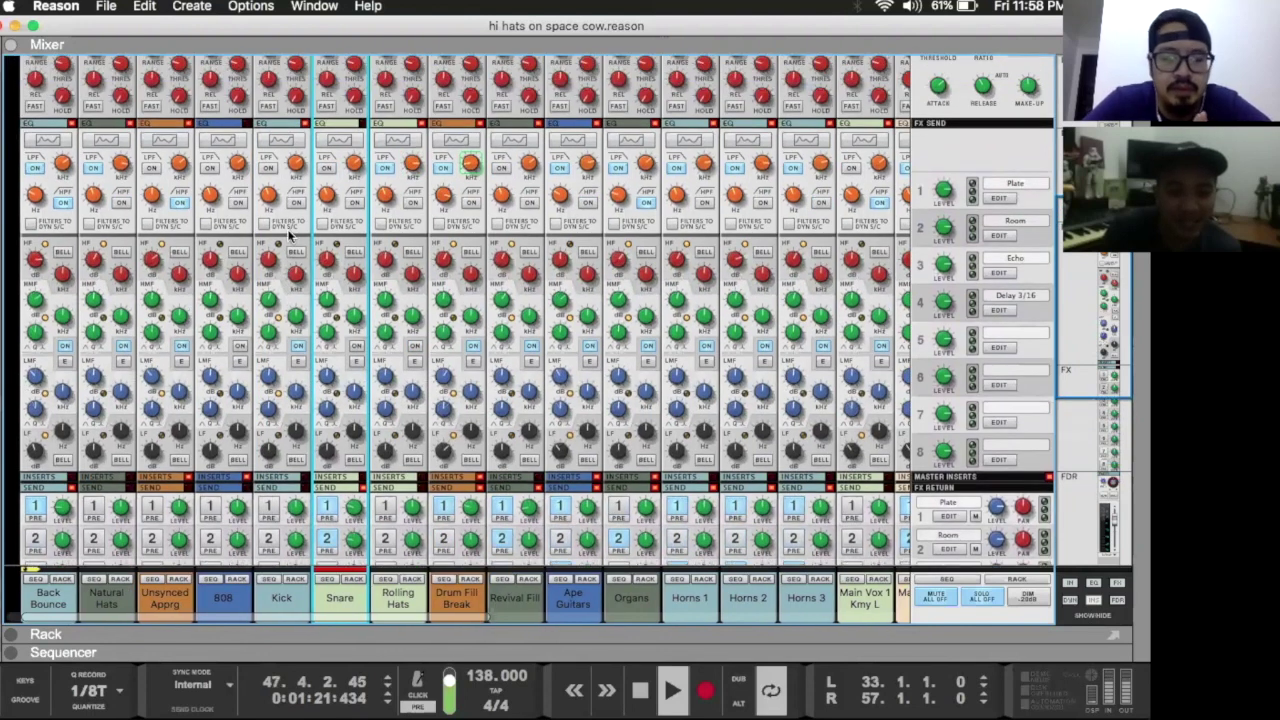
scroll(288, 248, "up", 4)
left_click(285, 245)
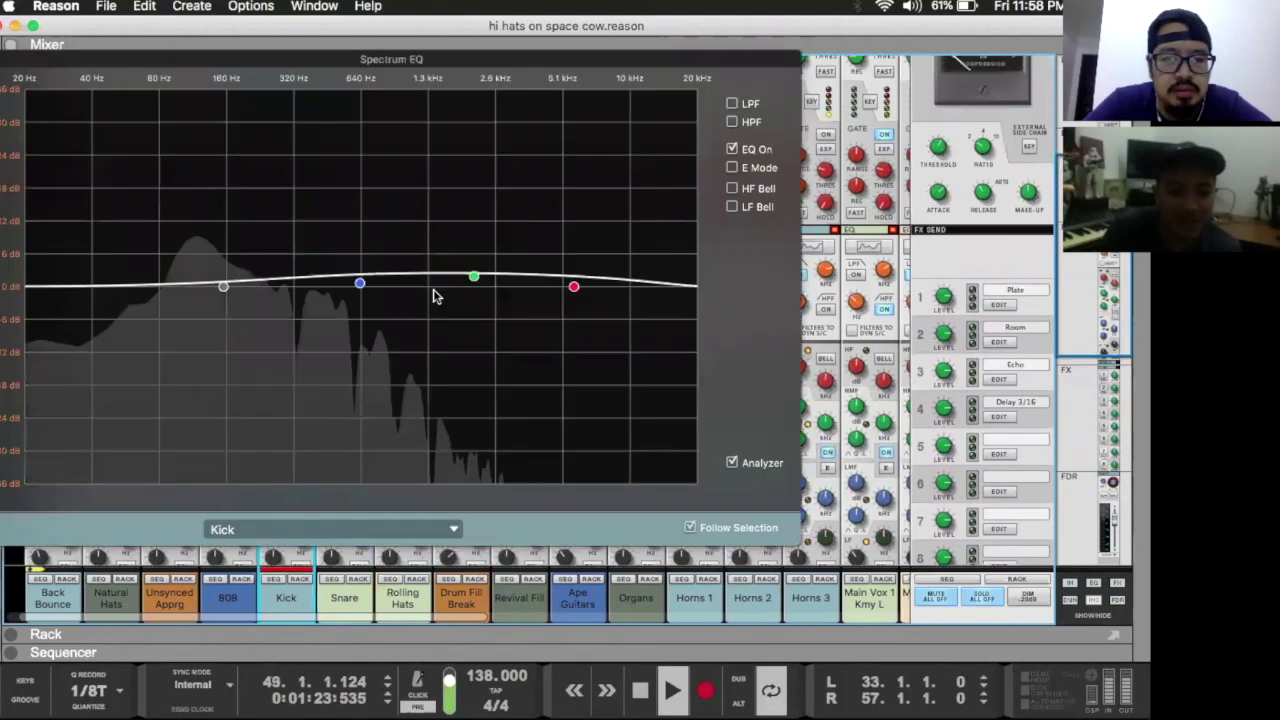
mouse_move(479, 284)
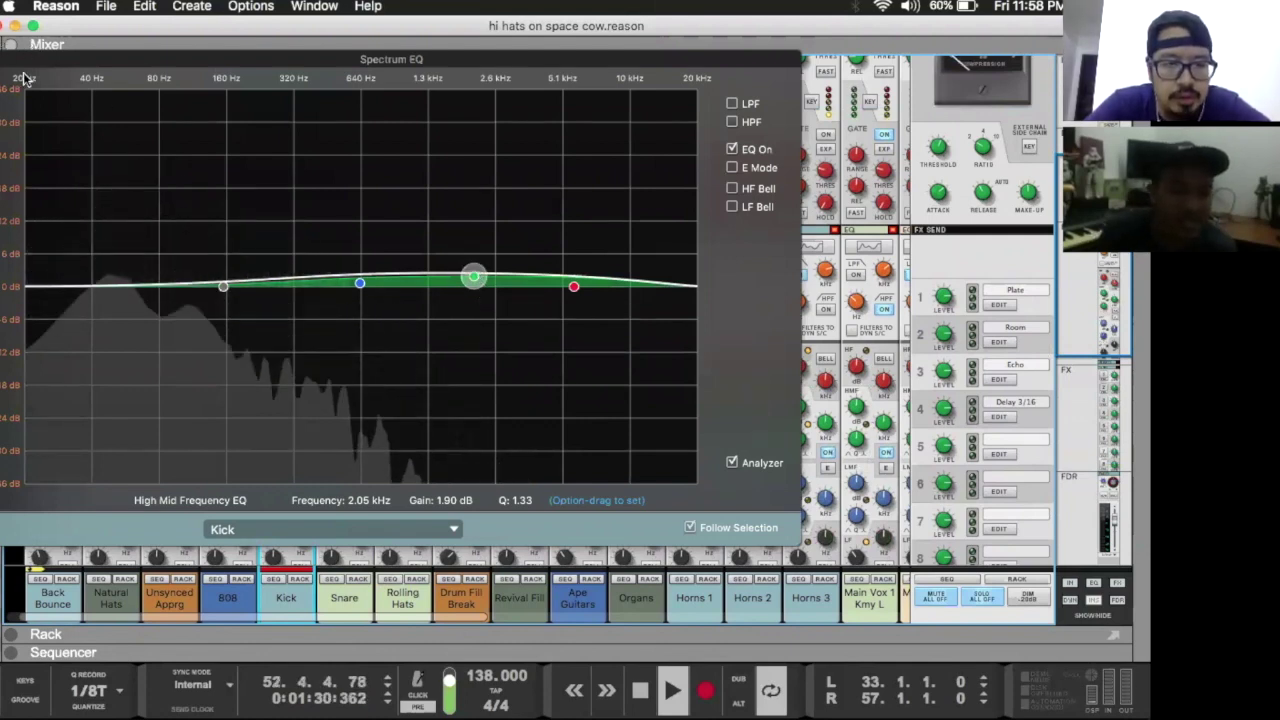
key("Escape")
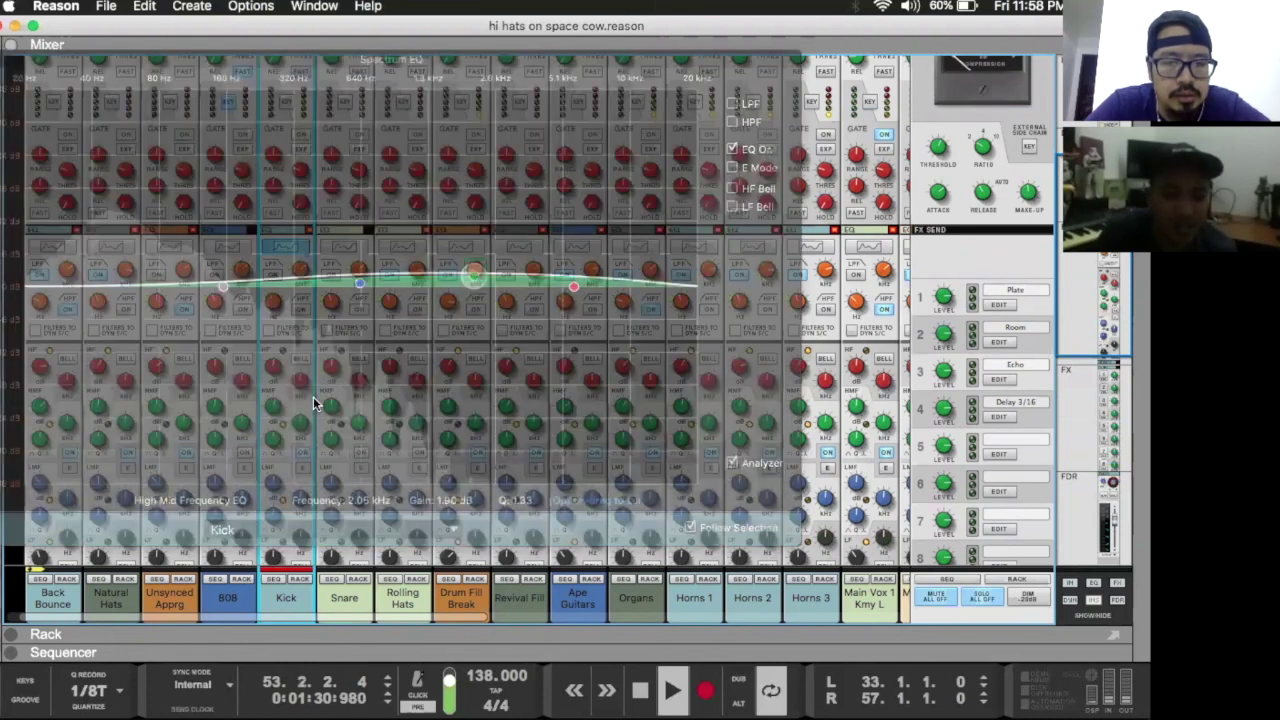
Step: Examine the send, EQ and dynamics sections of the Kick channel and its neighbouring channels while the loop plays
scroll(313, 402, "down", 5)
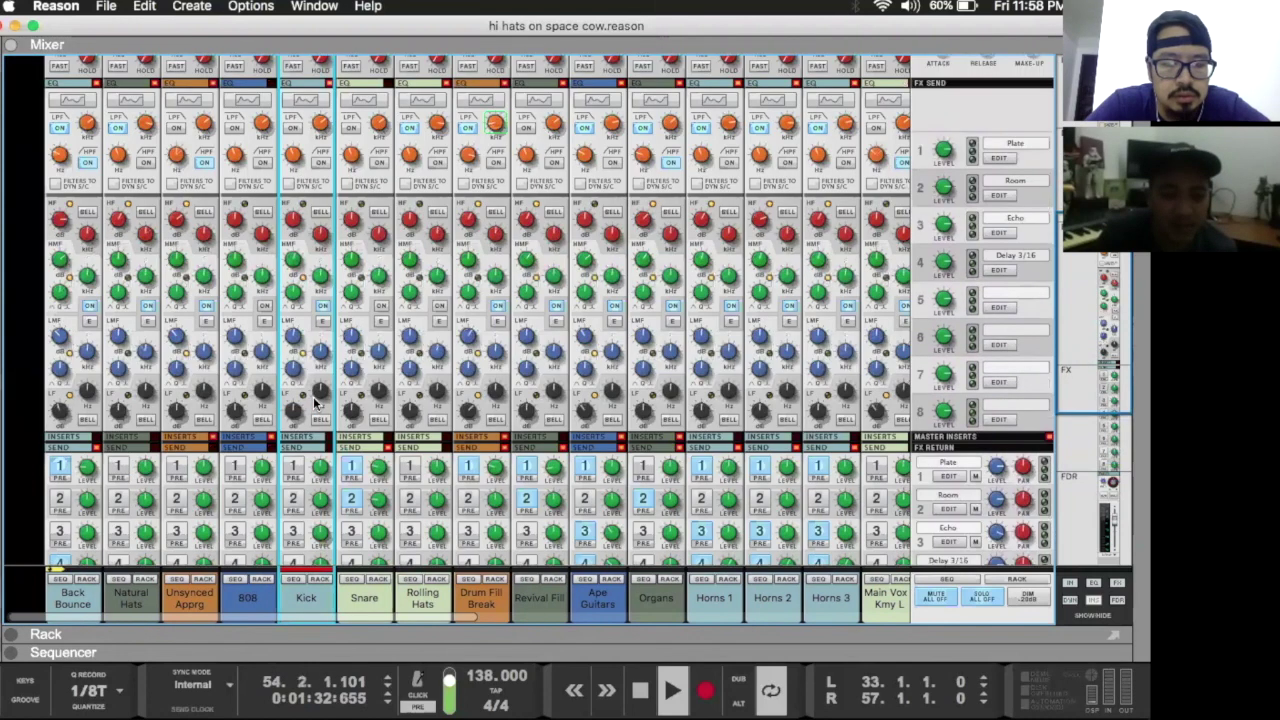
scroll(313, 402, "down", 1)
scroll(313, 402, "down", 3)
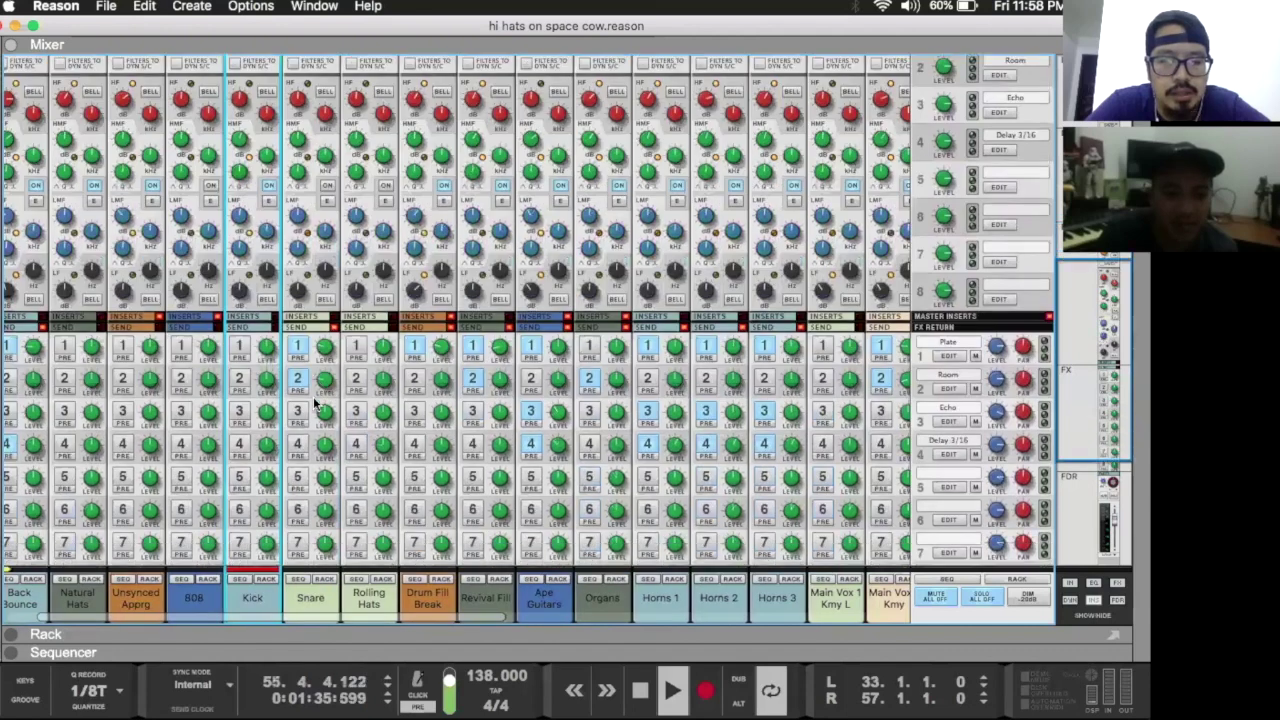
scroll(313, 402, "up", 4)
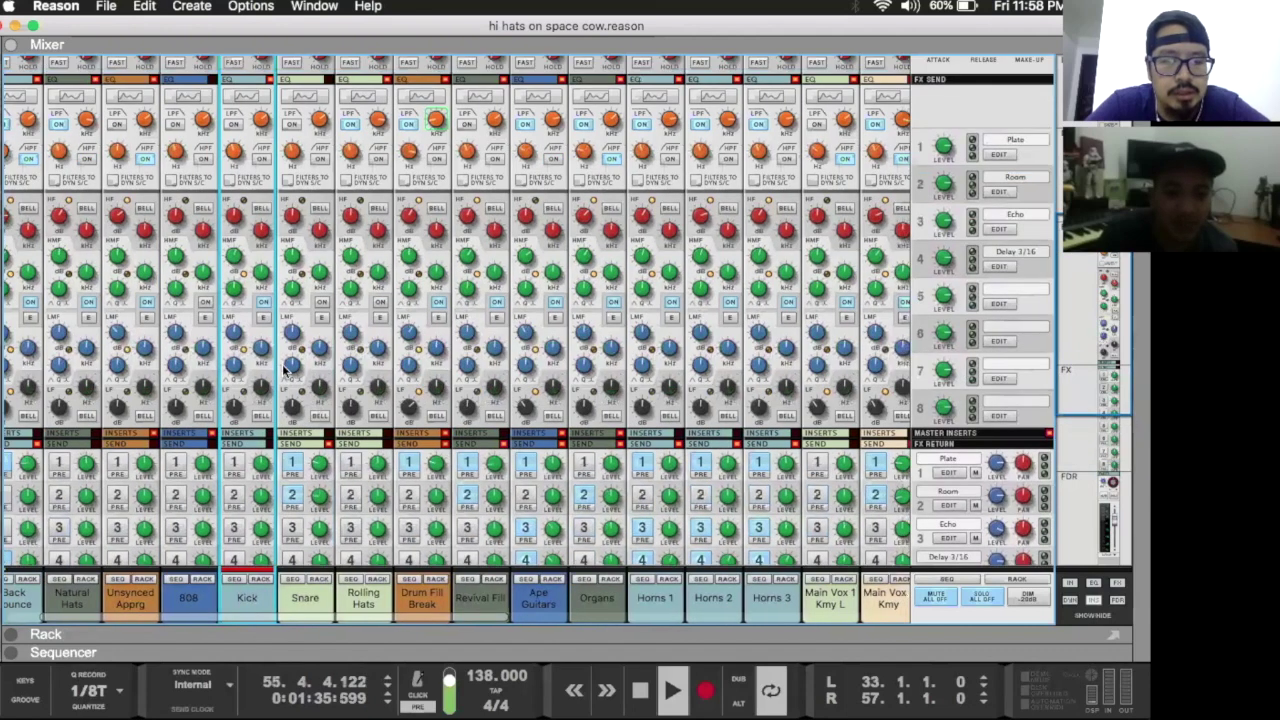
scroll(285, 370, "up", 4)
scroll(258, 343, "up", 2)
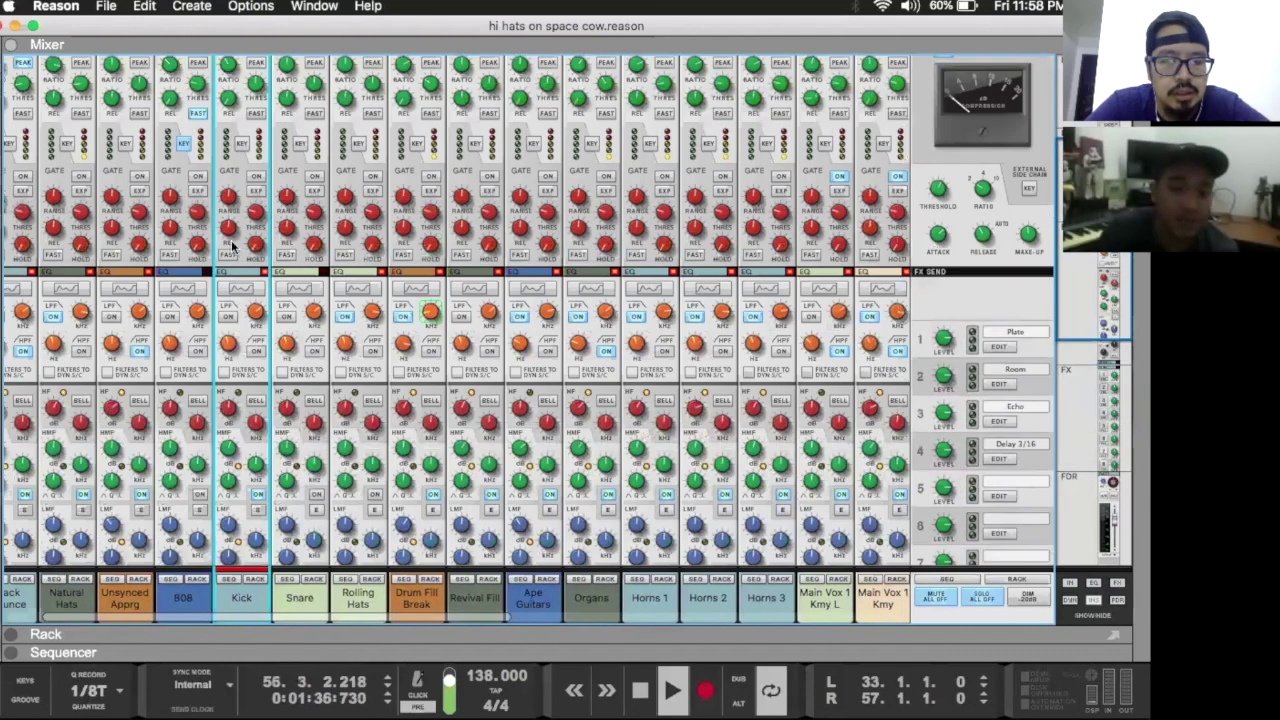
scroll(245, 258, "up", 3)
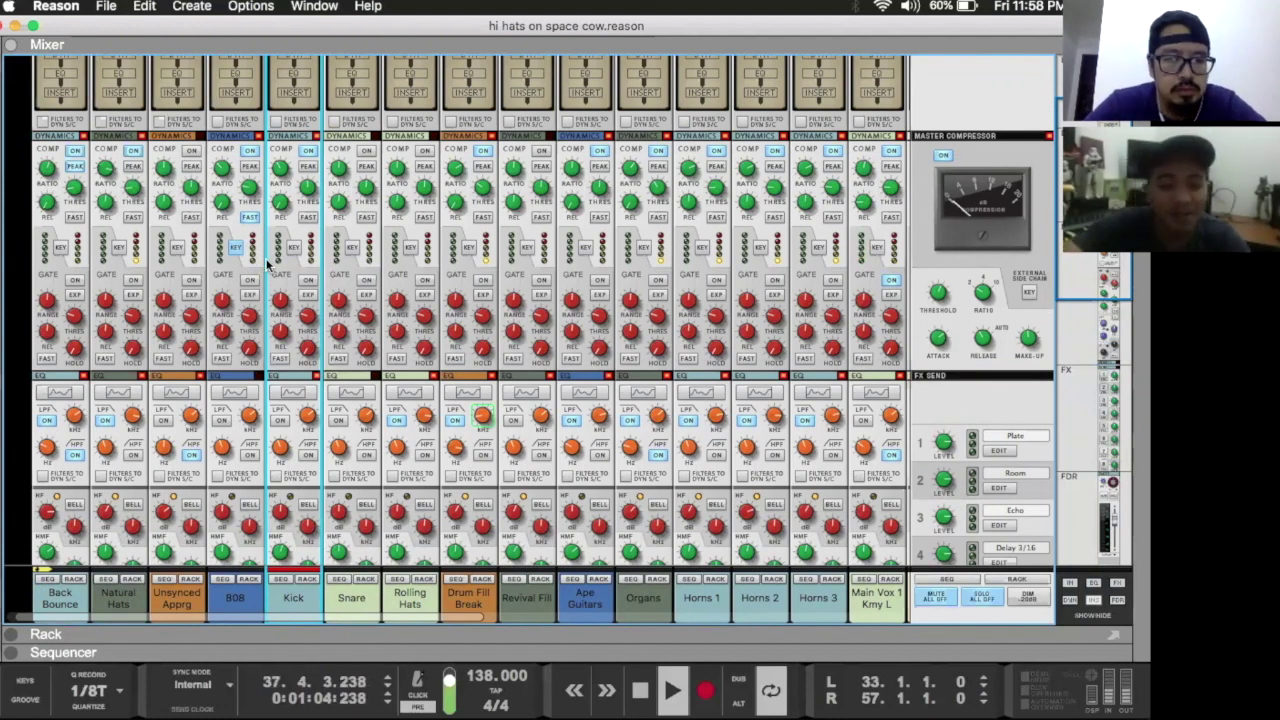
Step: Look through the rack devices from the rear and the front, and return to the full mixer
key("F6")
scroll(267, 263, "up", 5)
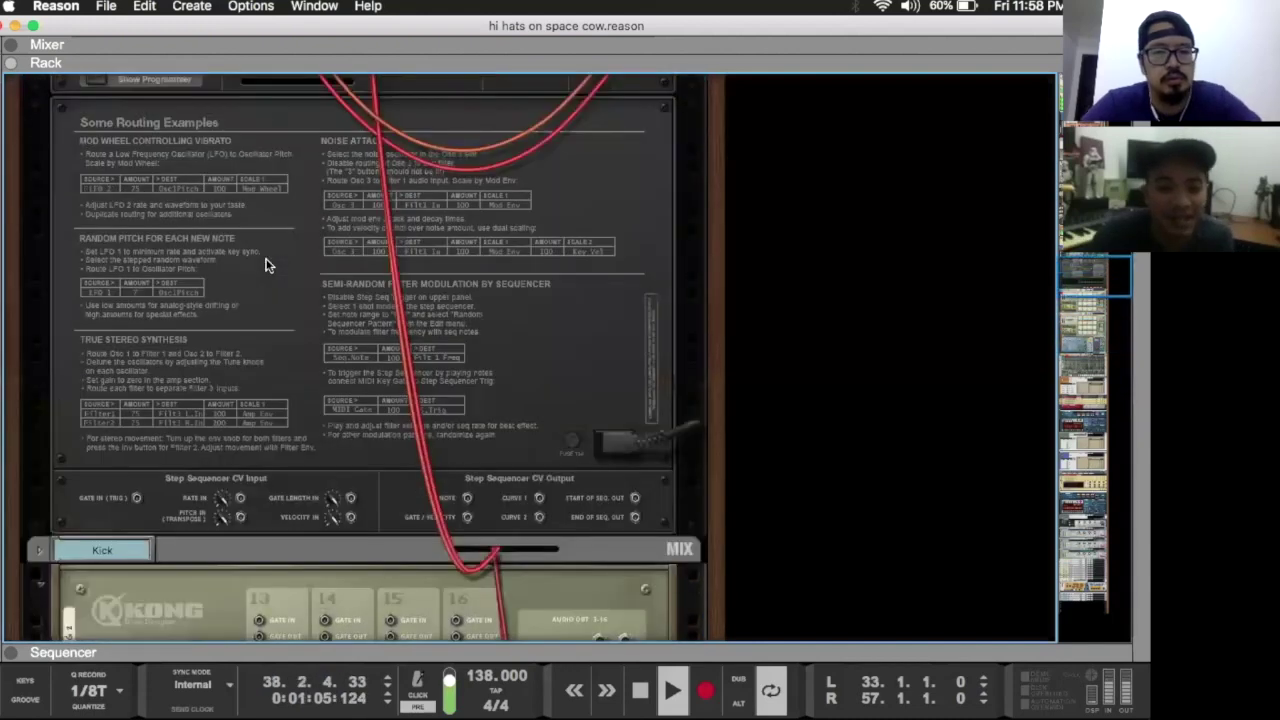
scroll(267, 263, "up", 15)
key("Tab")
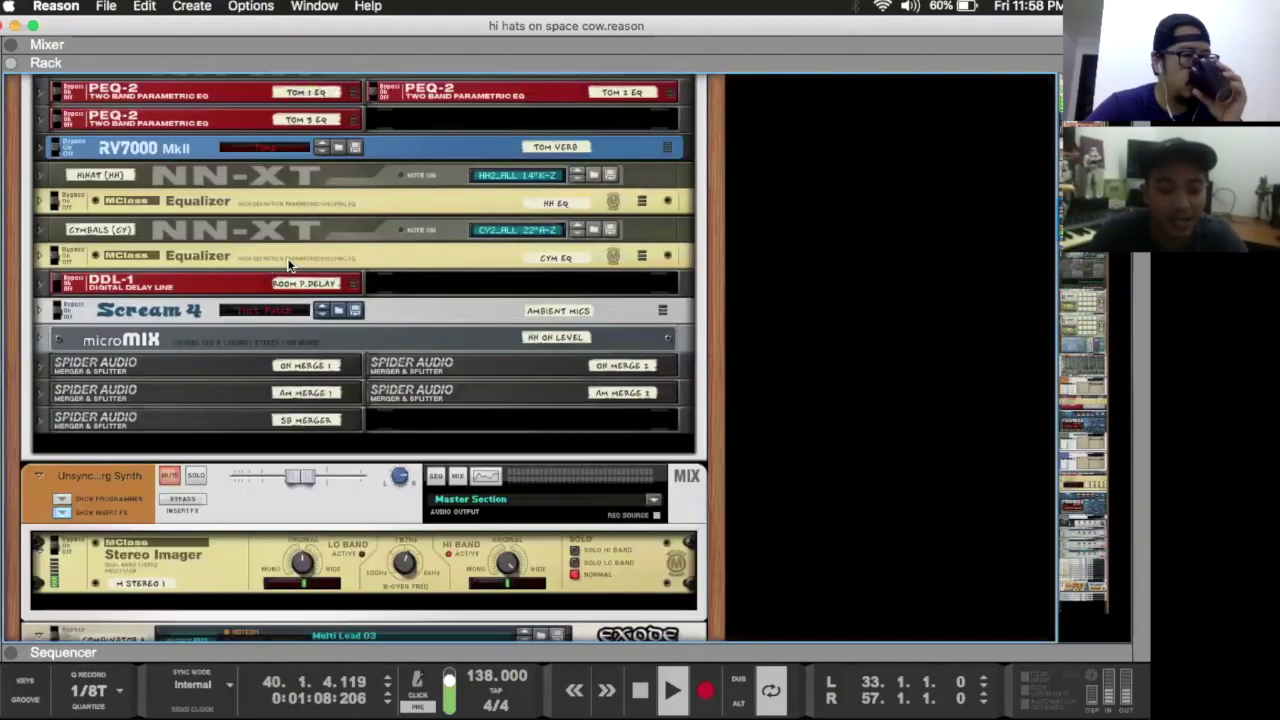
key("F5")
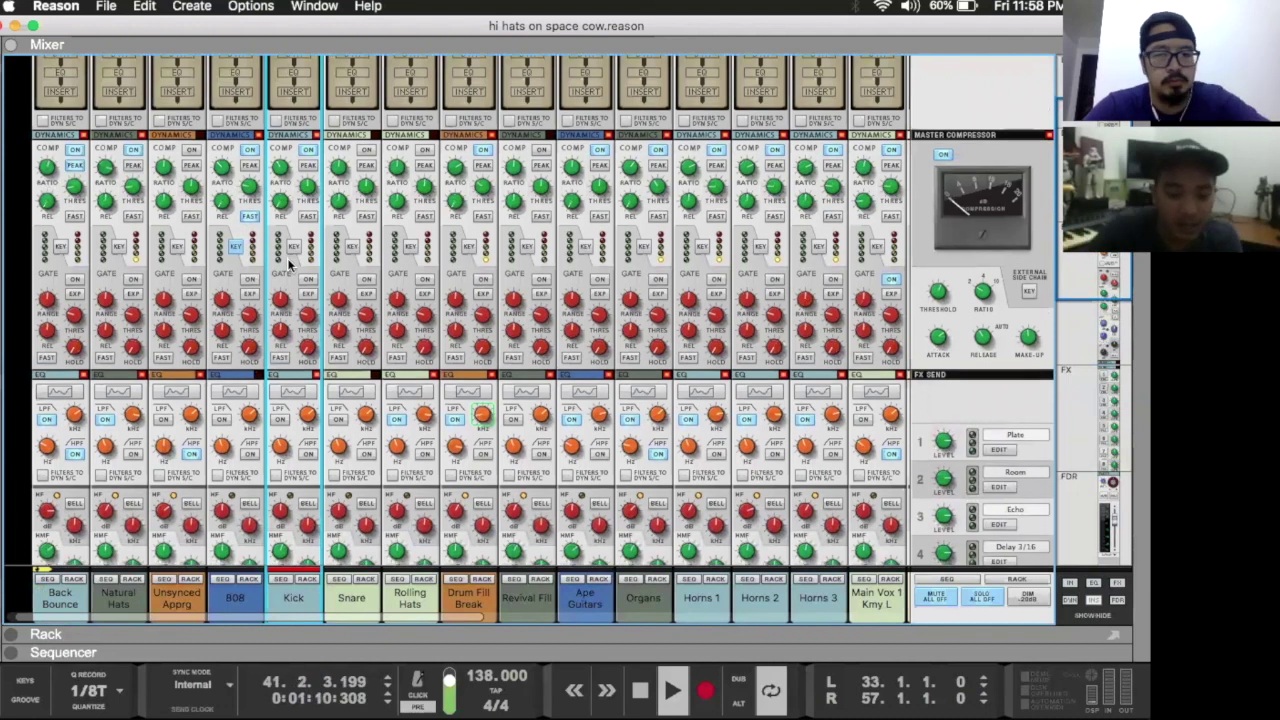
Step: Locate the 808 channel in the rack and inspect the cabling into its rear dynamics sidechain input
scroll(280, 588, "down", 2)
scroll(345, 507, "down", 3)
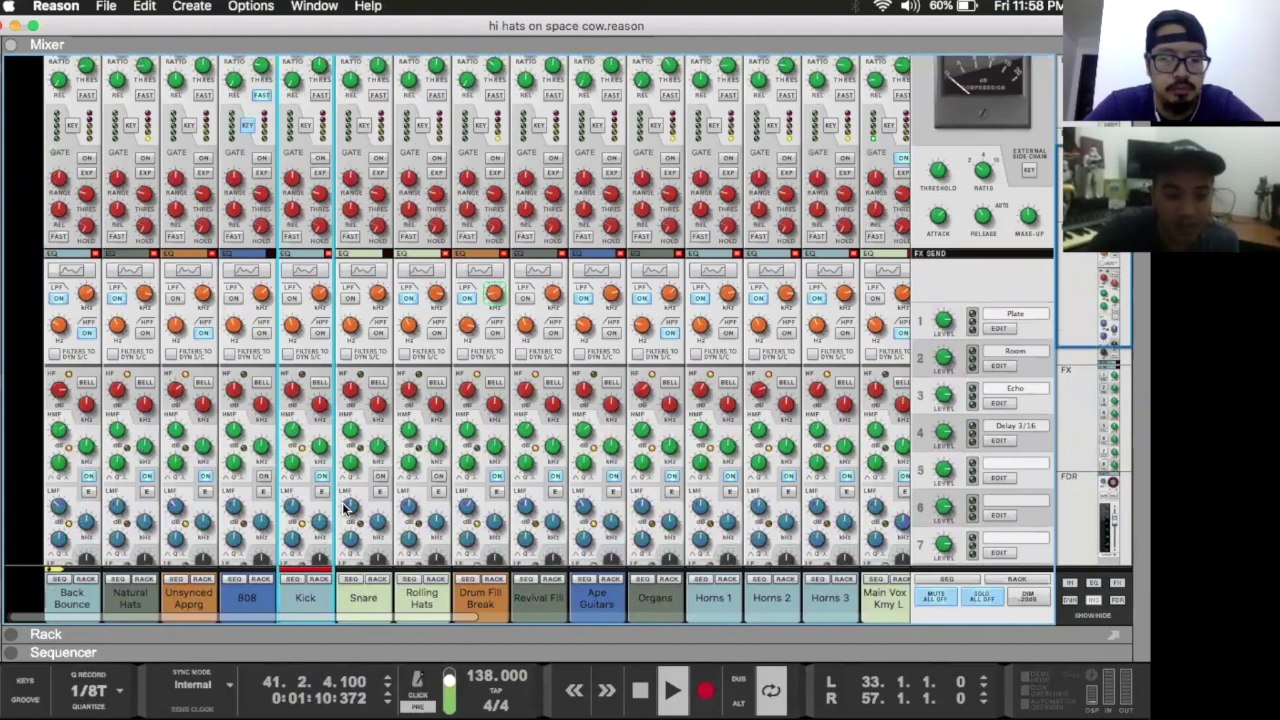
left_click(261, 579)
key("Tab")
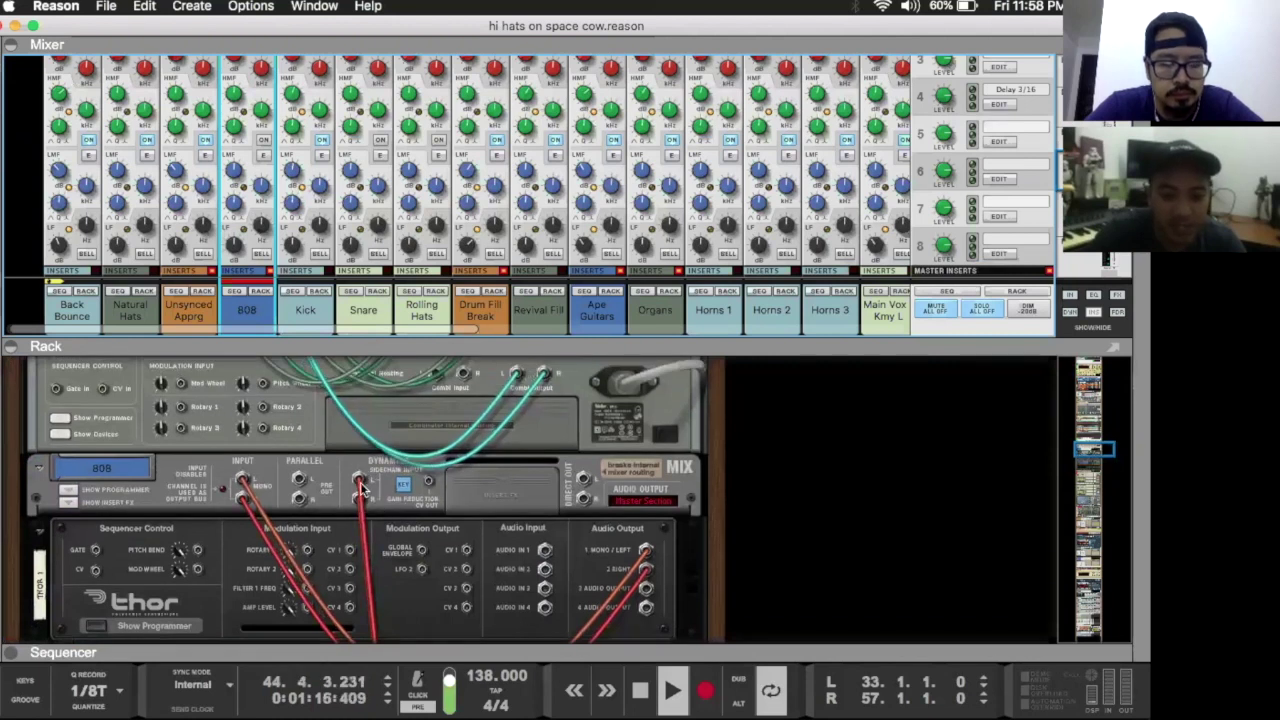
scroll(425, 480, "down", 1)
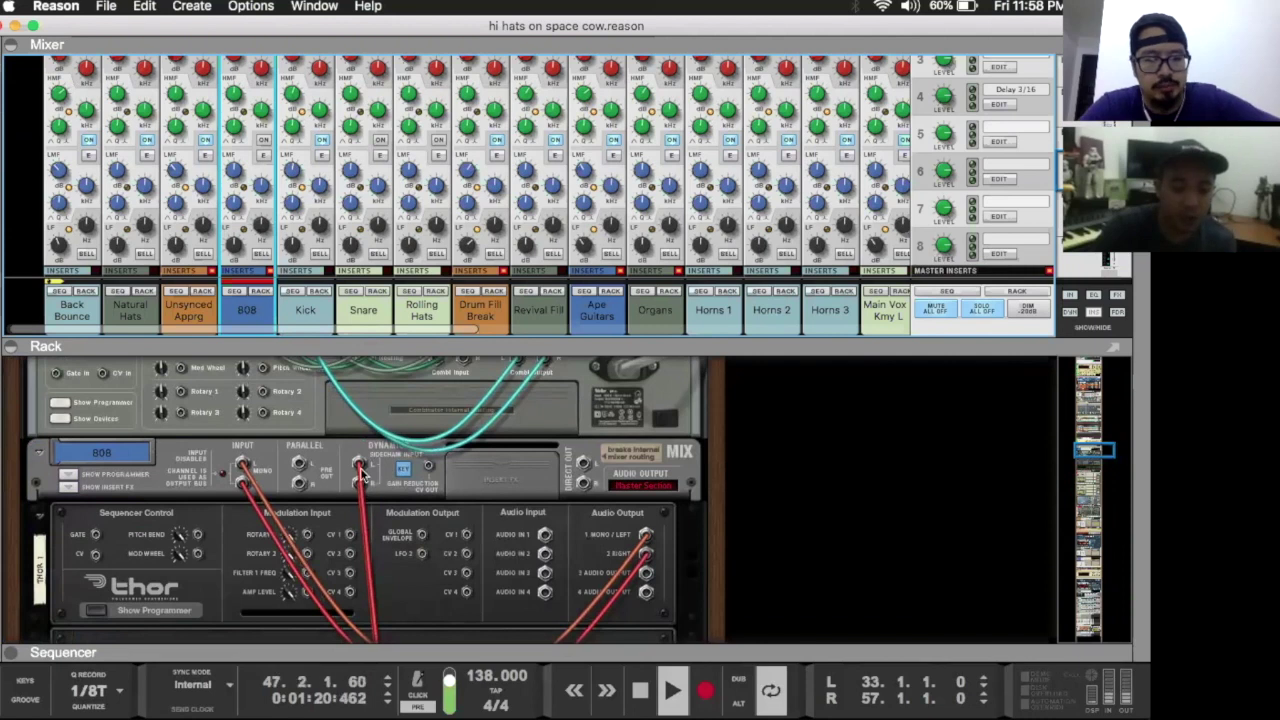
scroll(362, 470, "down", 3)
Step: Go to the Kick channel in the rack and unfold its mix channel device to show its rear connections
left_click(309, 315)
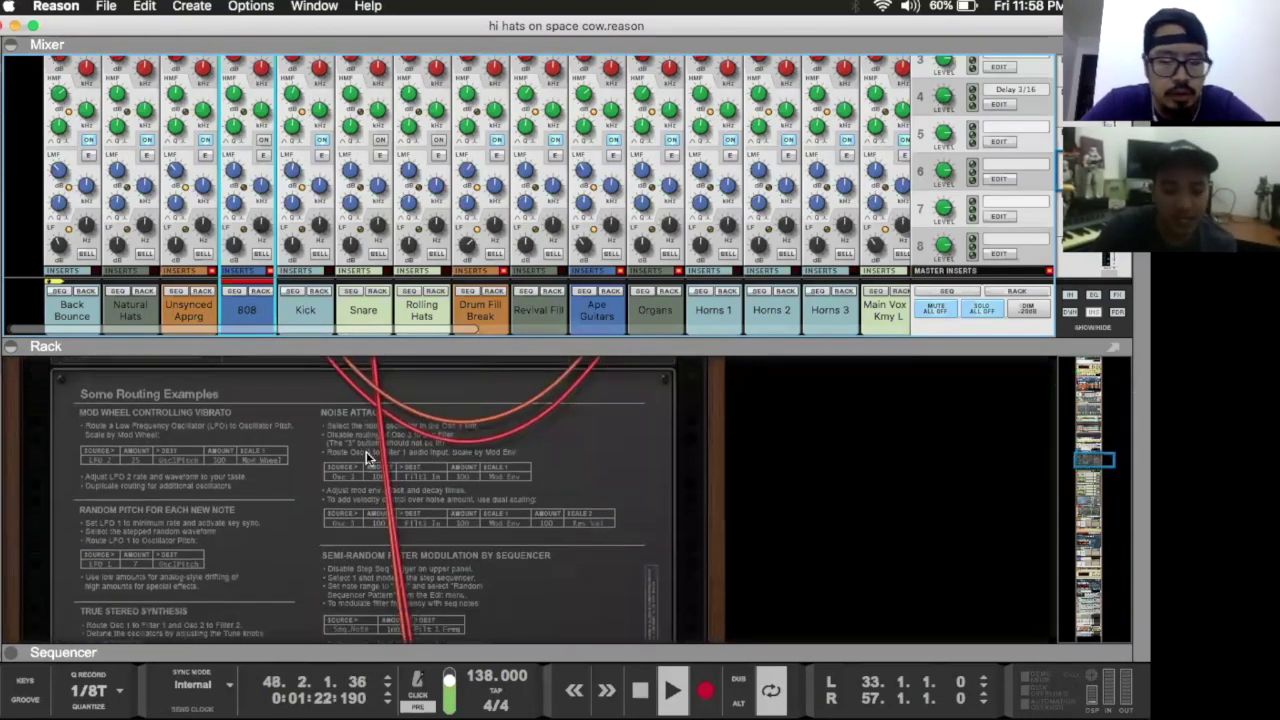
left_click(35, 437)
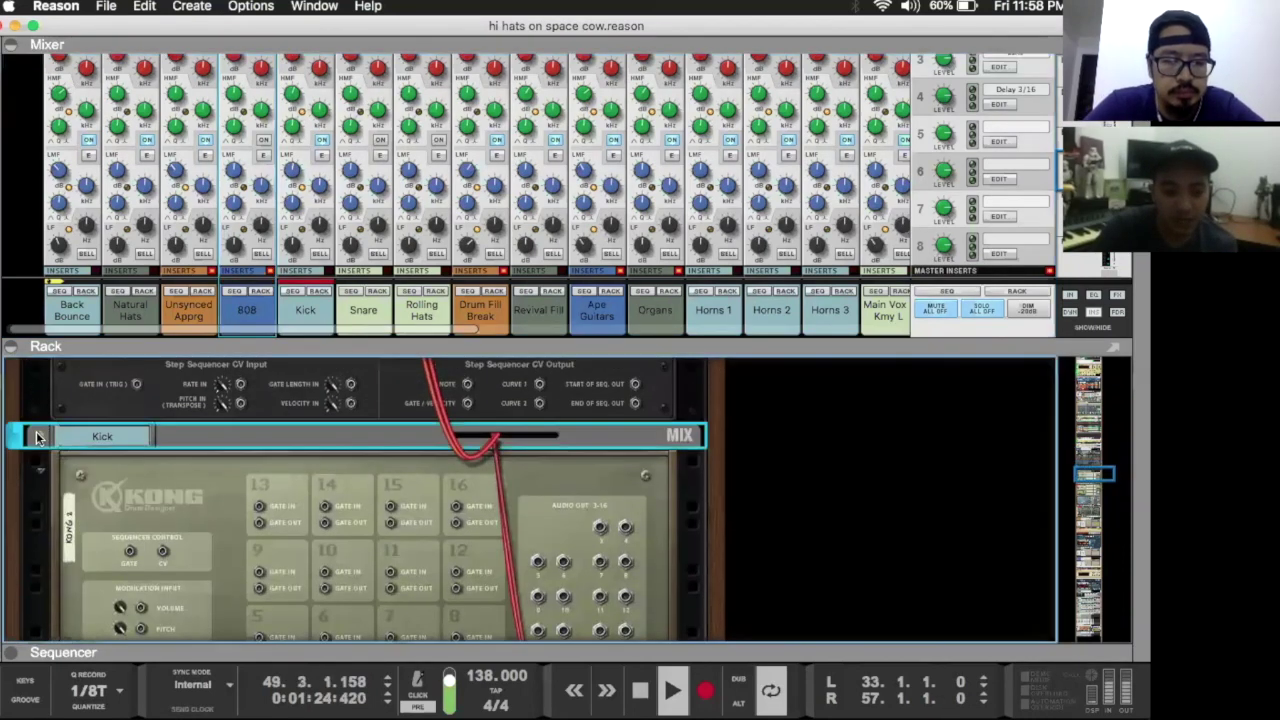
left_click(36, 437)
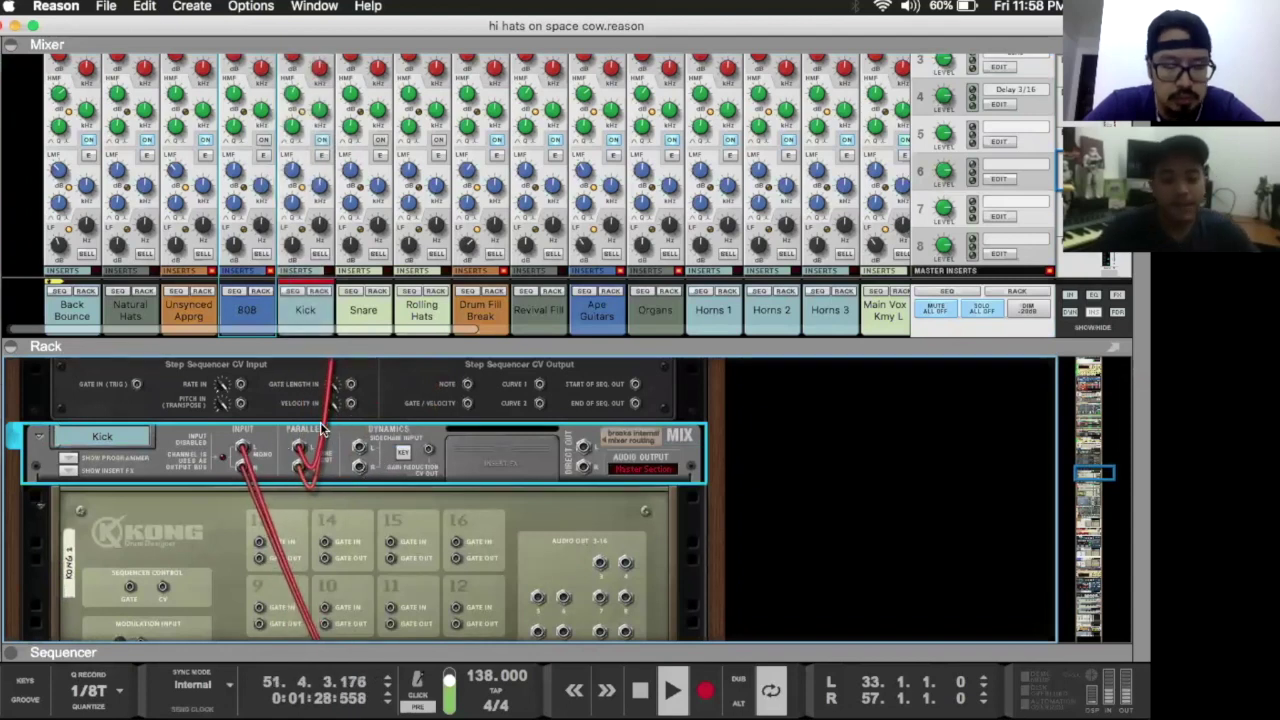
Step: Review the 808 and Kick channels' dynamics and EQ sections in the mixer, and turn the rack back to its front
scroll(340, 170, "up", 5)
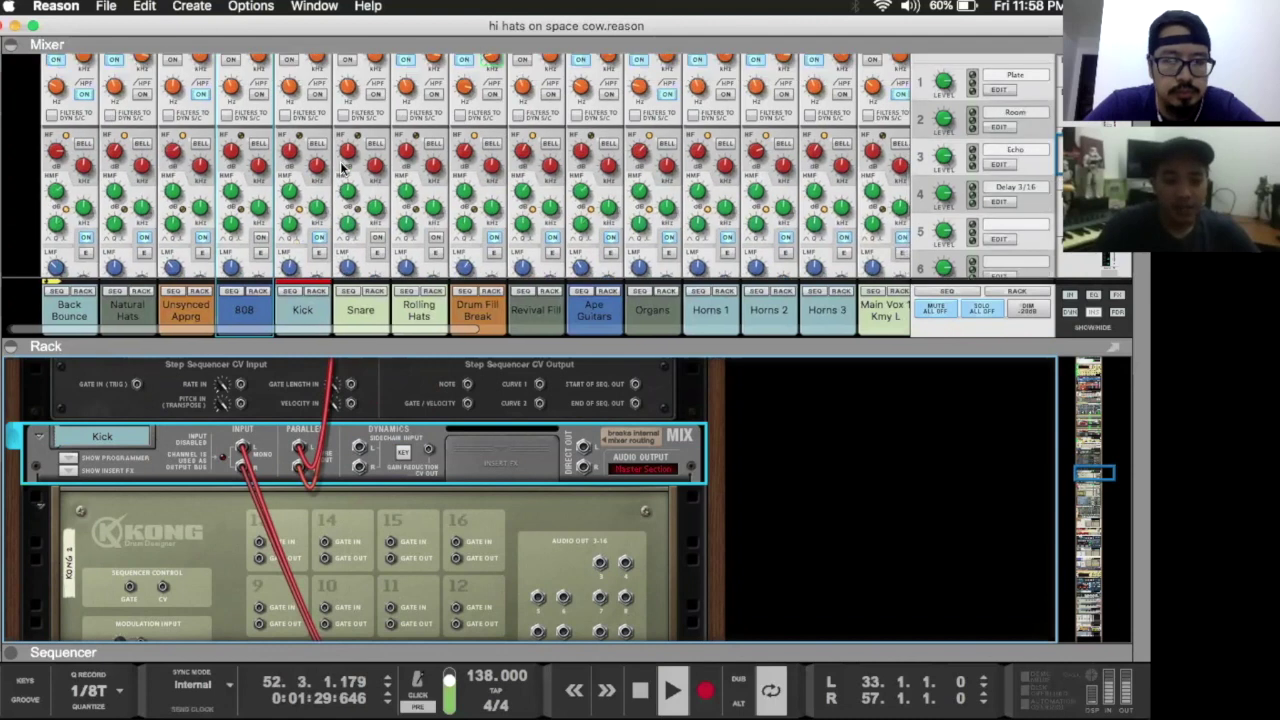
scroll(287, 172, "up", 3)
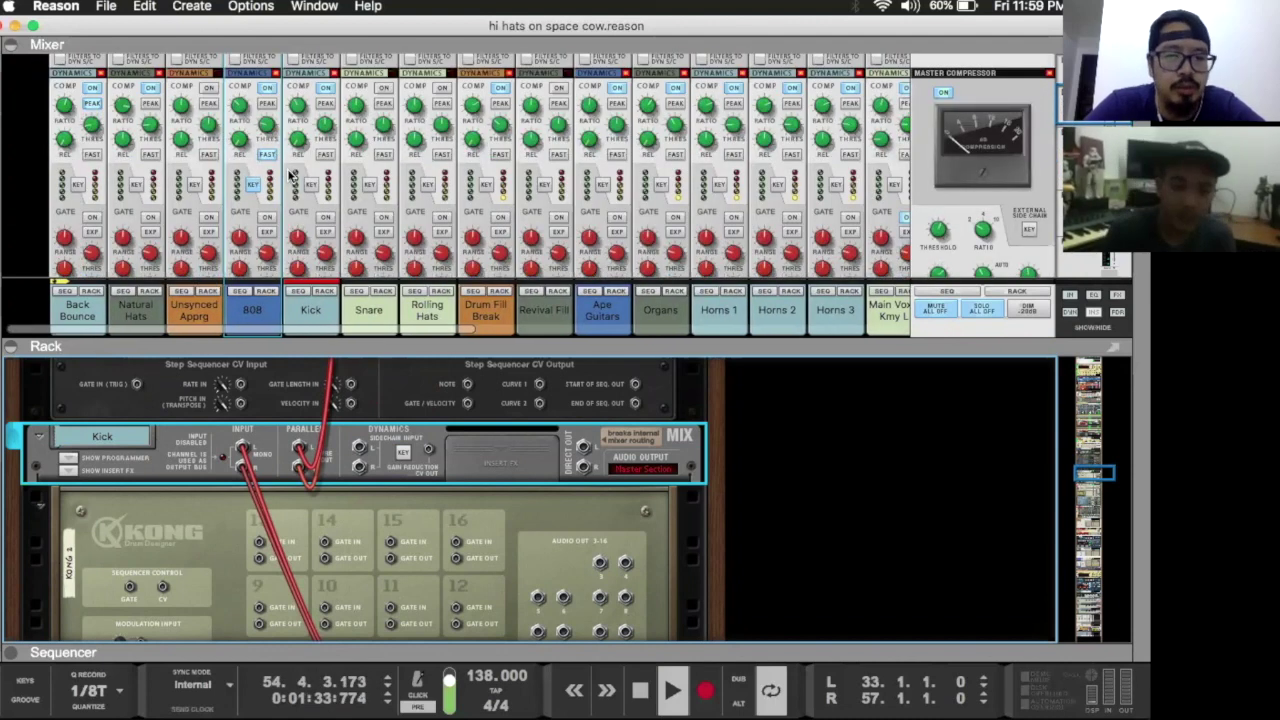
scroll(290, 175, "down", 5)
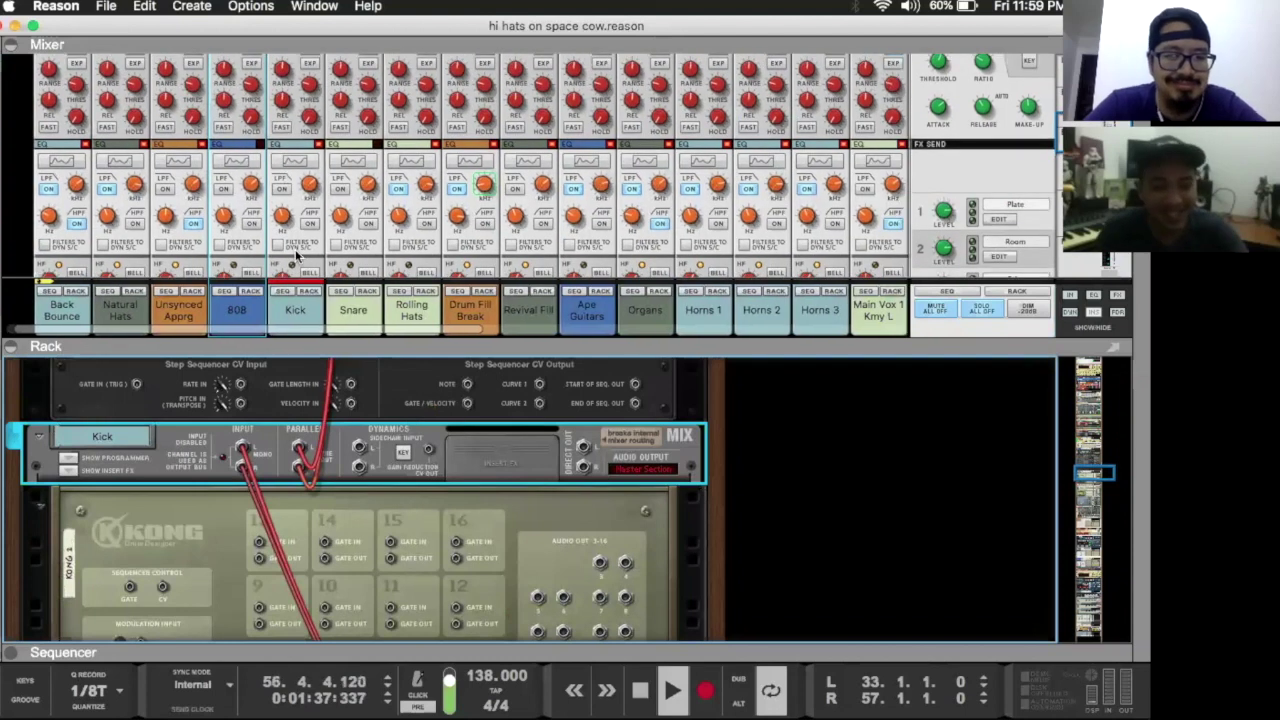
key("Tab")
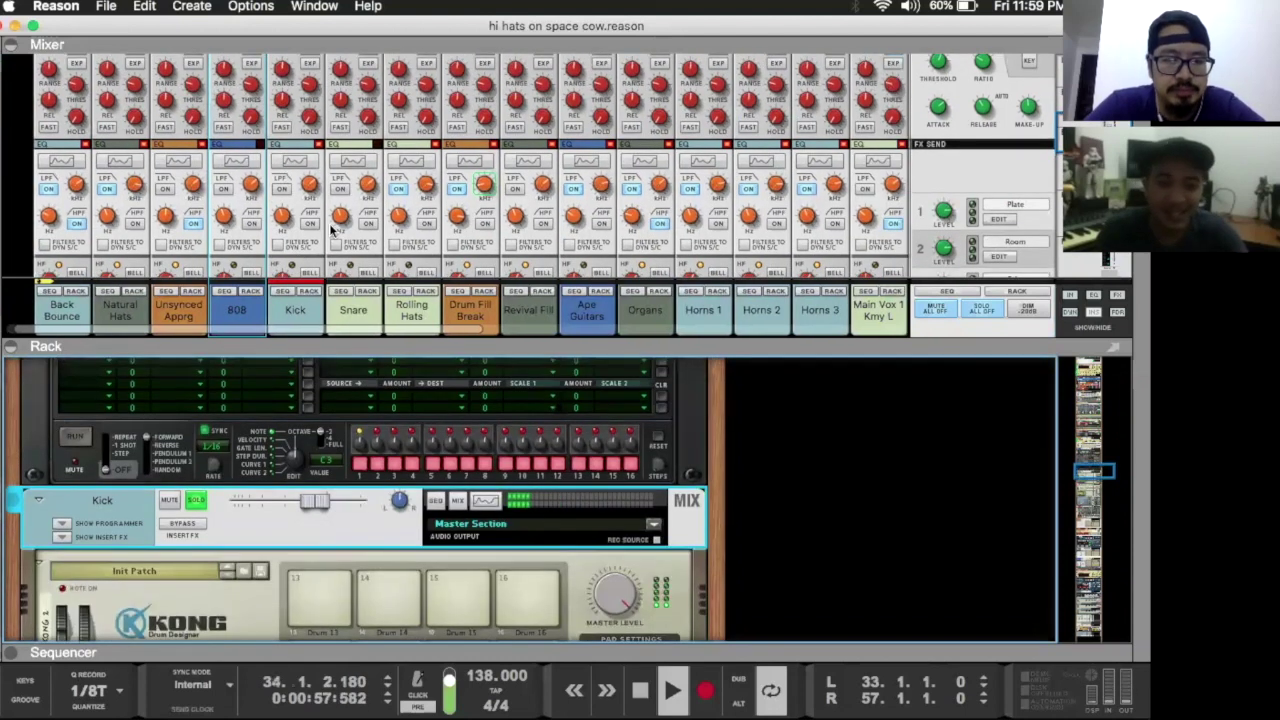
Step: Solo the Snare, Rolling Hats and 808 channels alongside the Kick
scroll(330, 228, "down", 5)
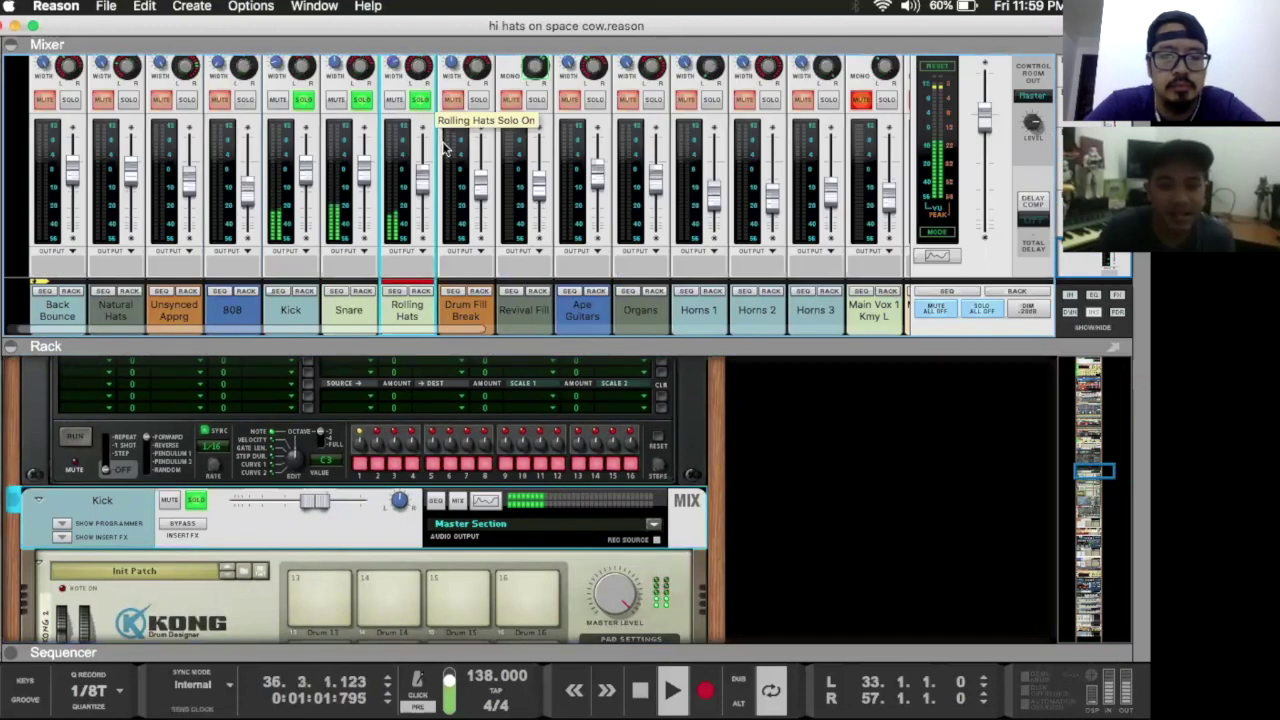
scroll(405, 130, "up", 2)
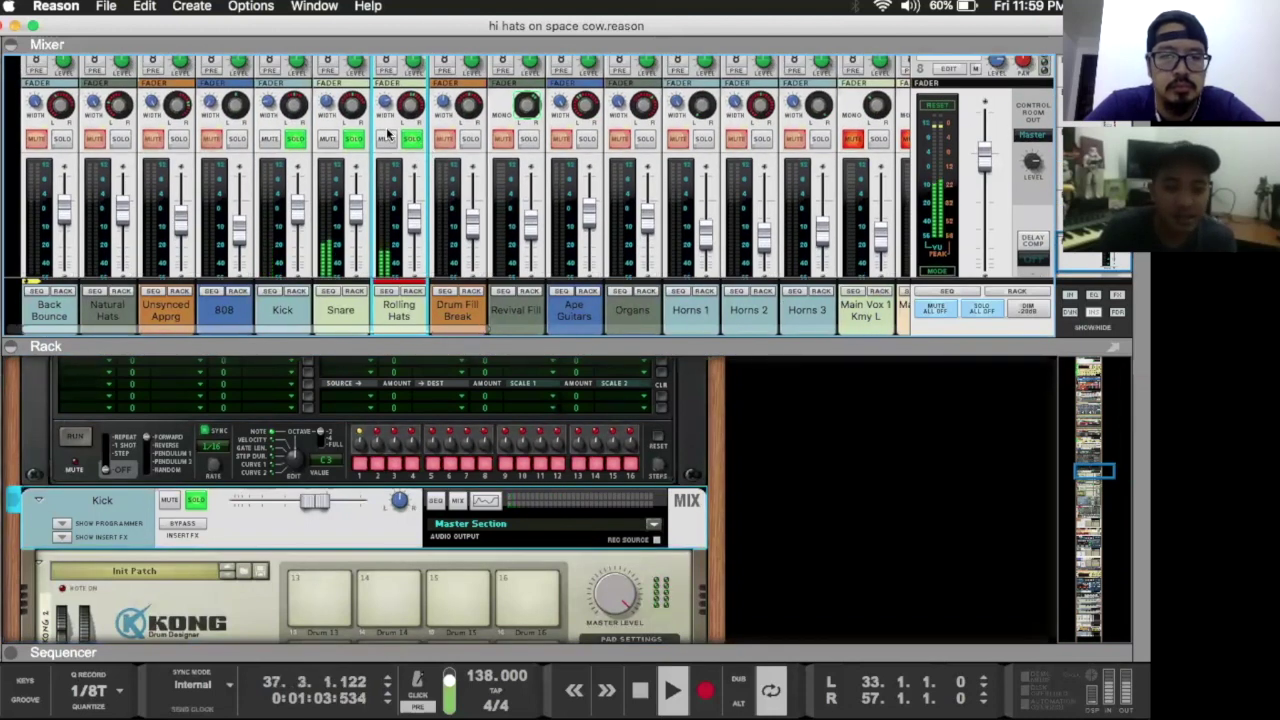
left_click(237, 140)
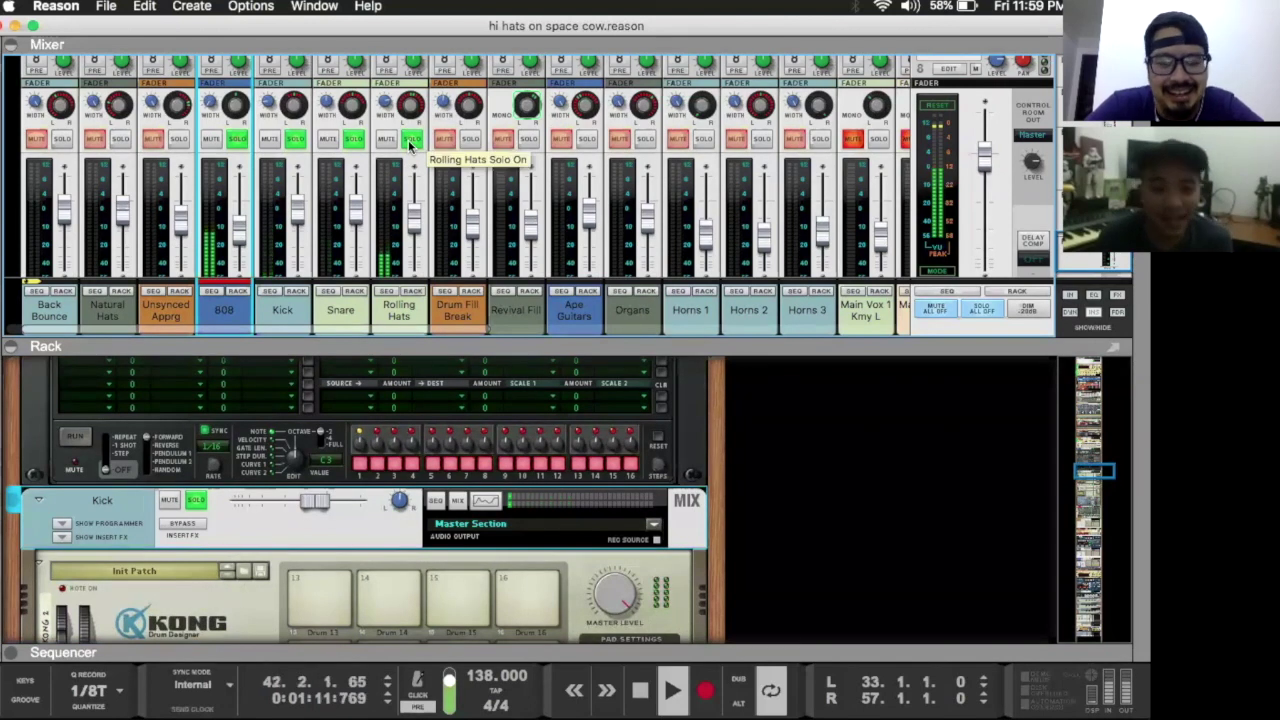
Step: Add the Unsynced Apprg channel to the soloed channels in the mixer
scroll(408, 146, "down", 2)
scroll(408, 146, "right", 2)
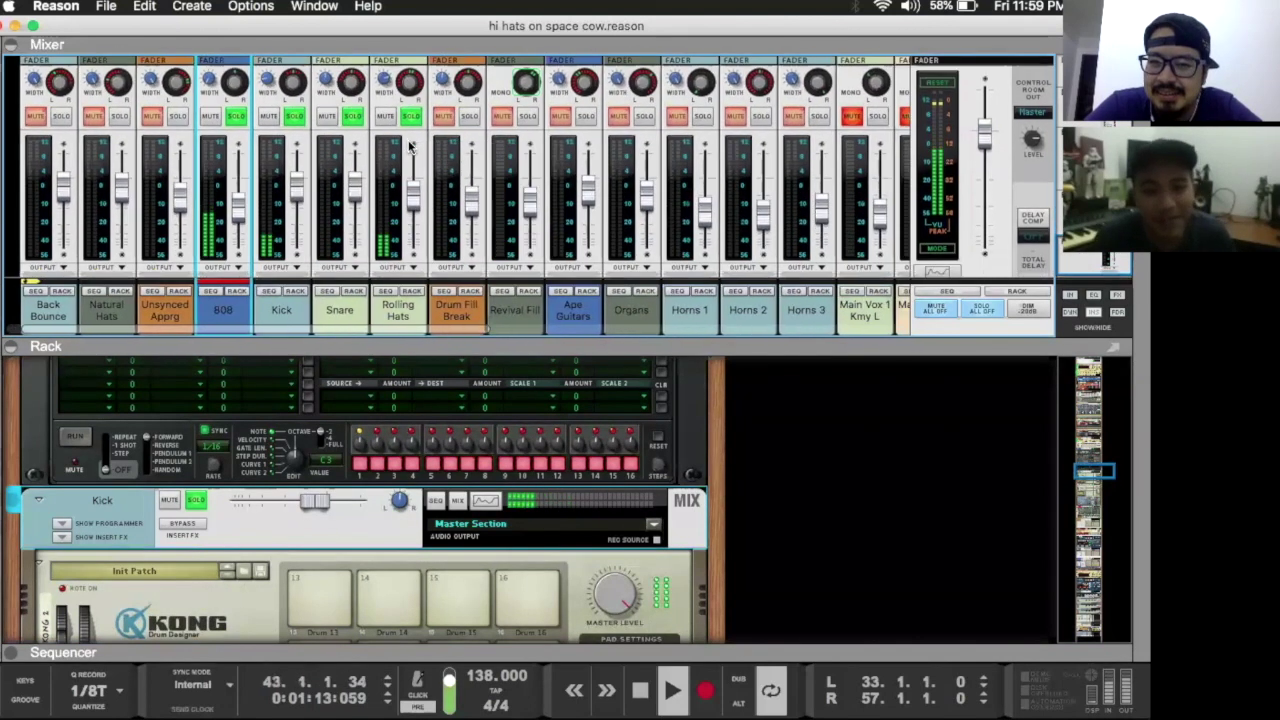
scroll(408, 146, "up", 2)
scroll(300, 160, "left", 2)
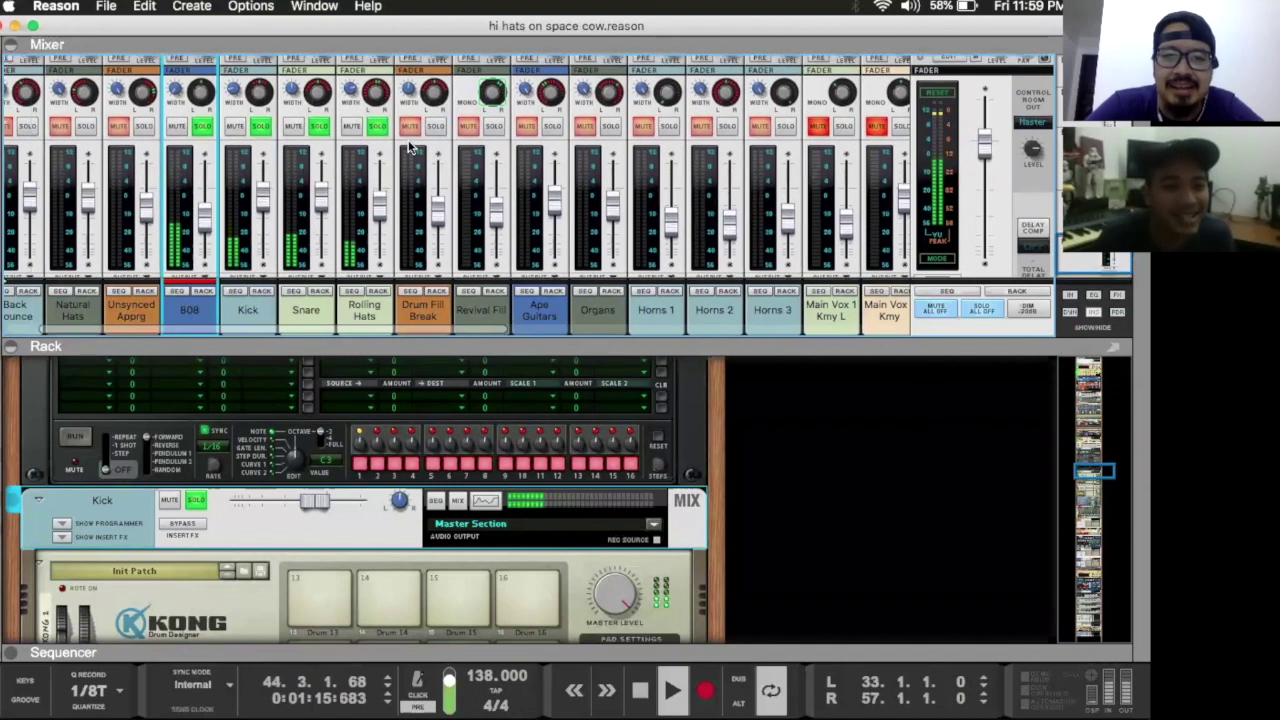
scroll(237, 170, "left", 1)
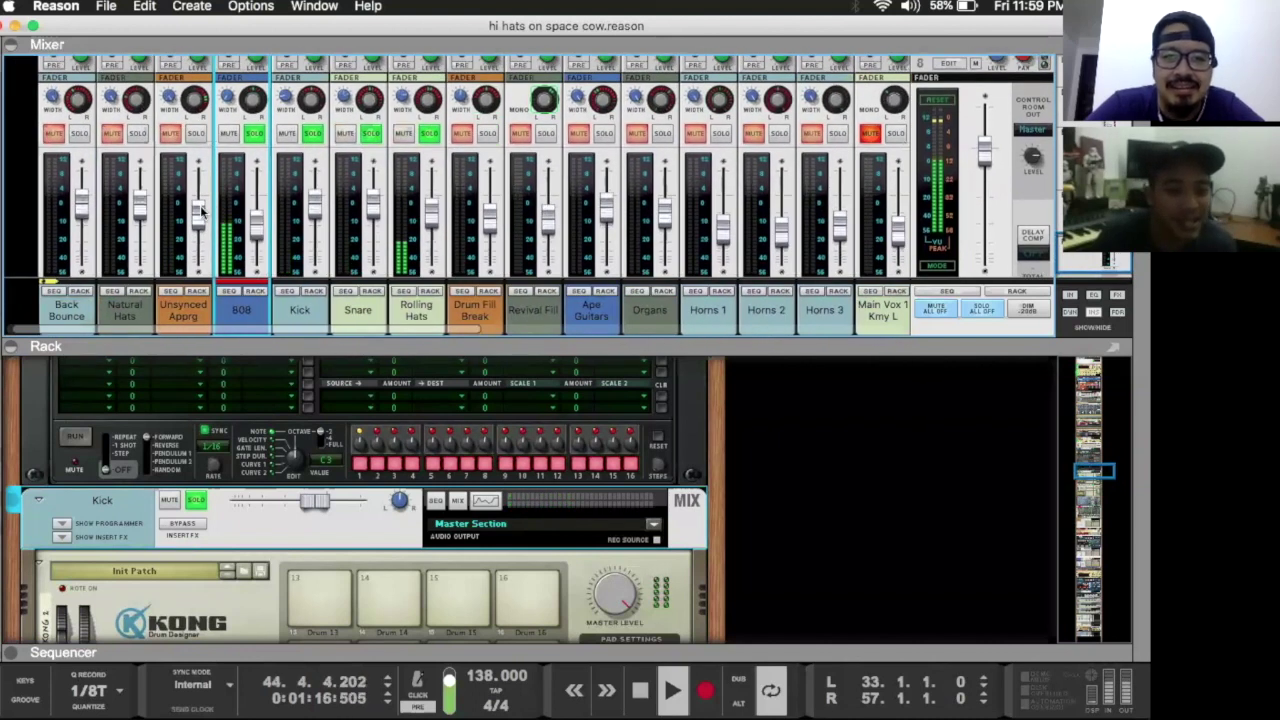
left_click(195, 135)
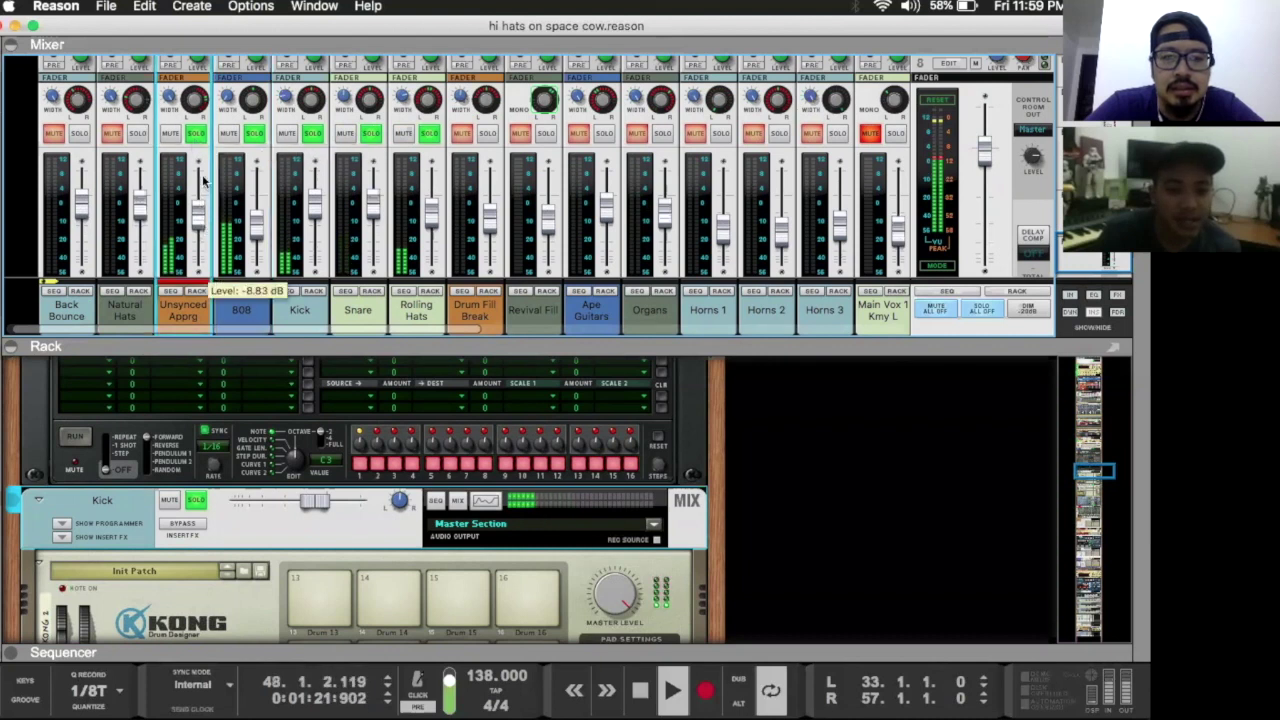
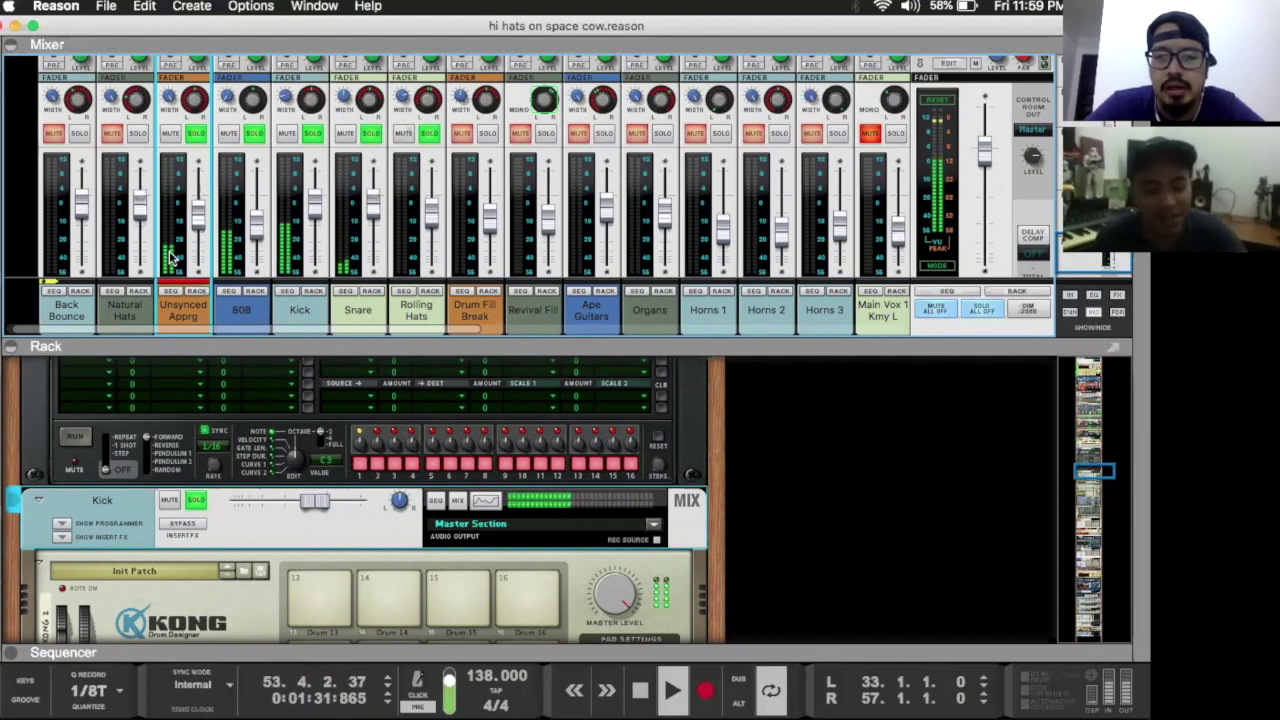
key("super+c")
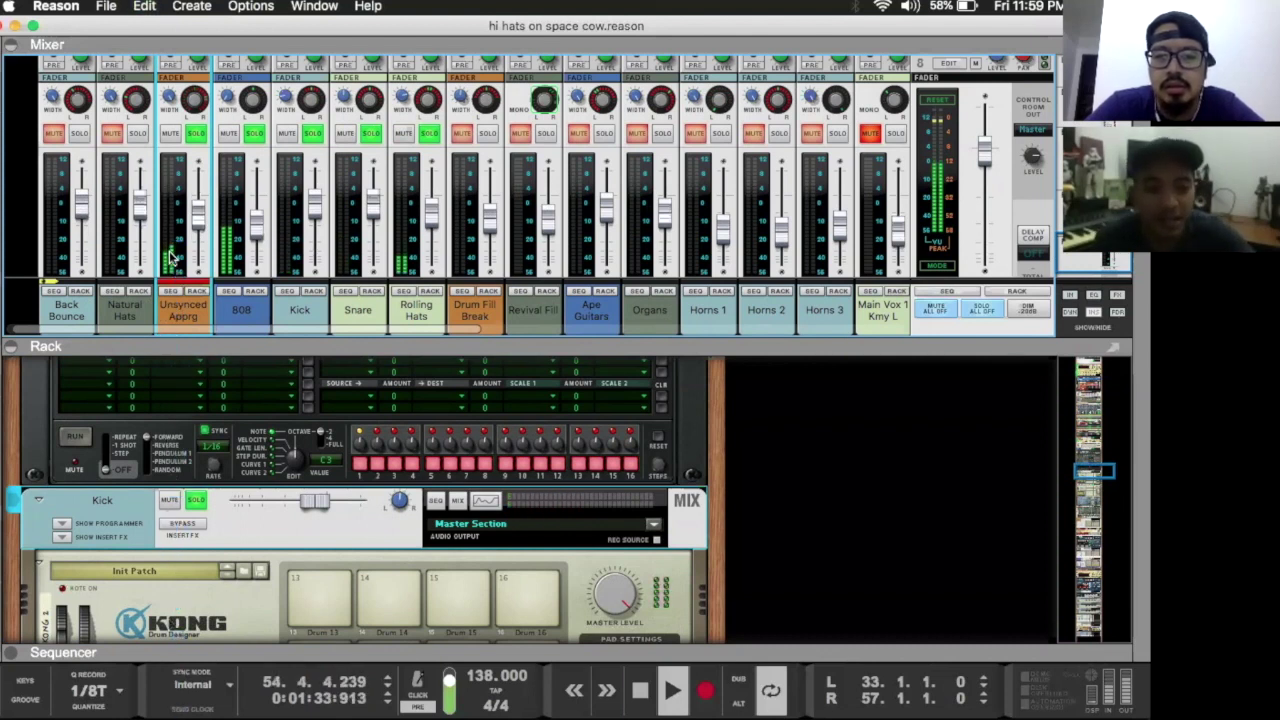
Step: Solo the Back Bounce and Natural Hats channels as well
left_click(81, 135)
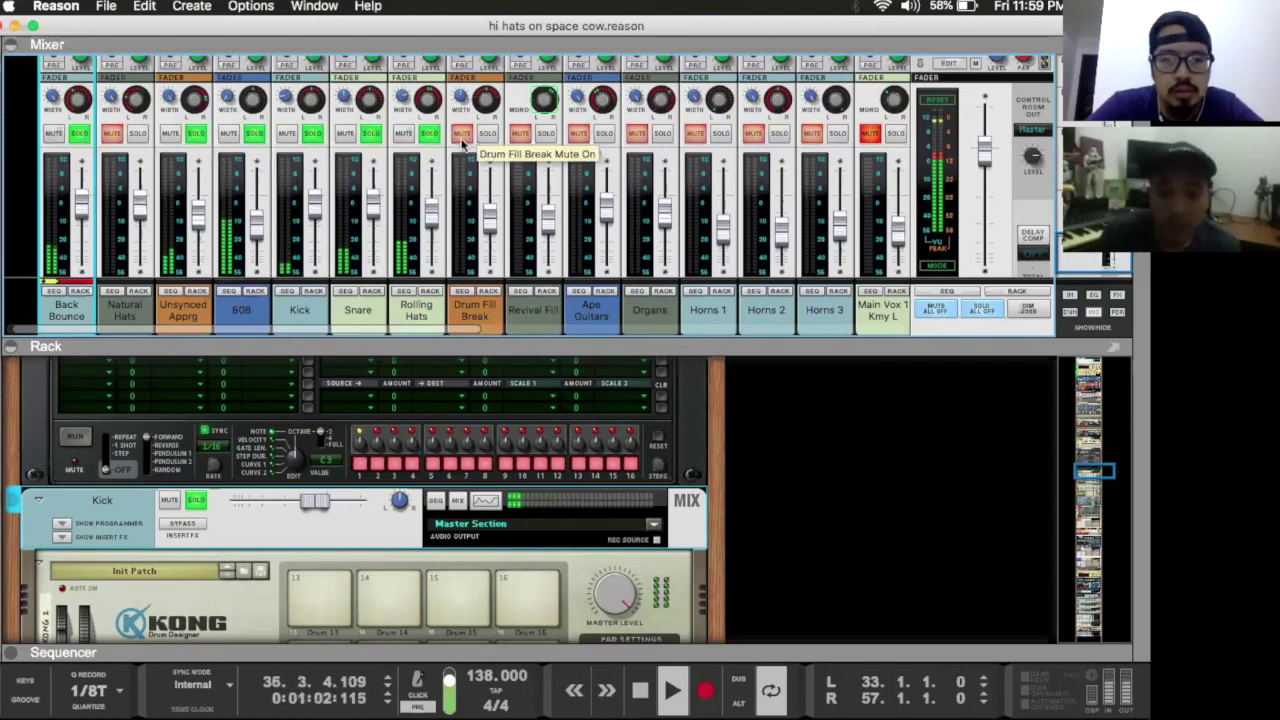
scroll(462, 143, "right", 3)
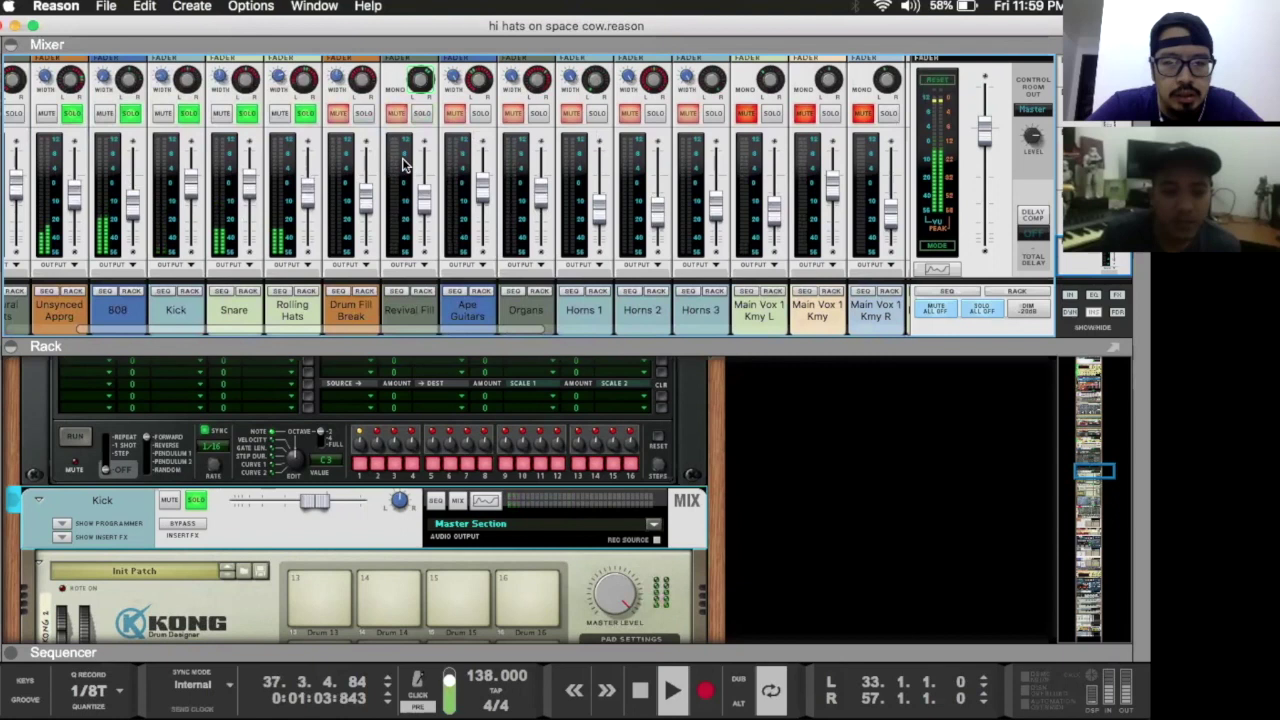
scroll(300, 150, "left", 3)
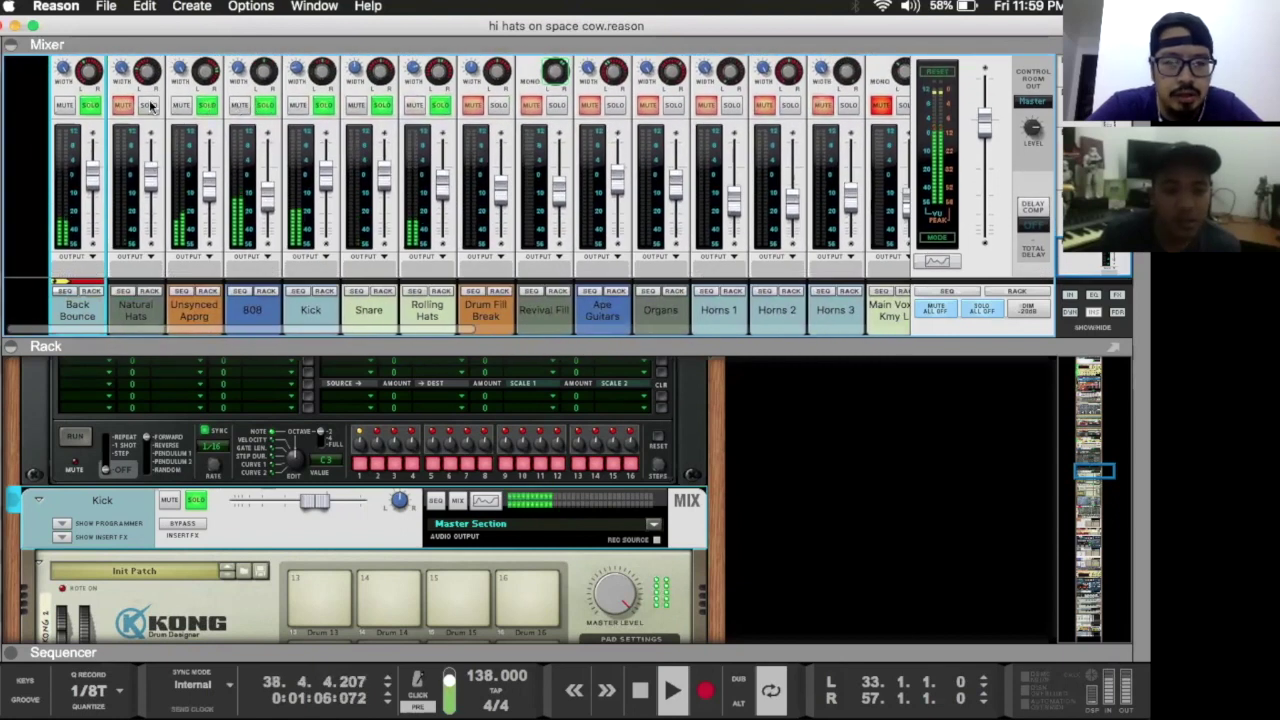
left_click(148, 106)
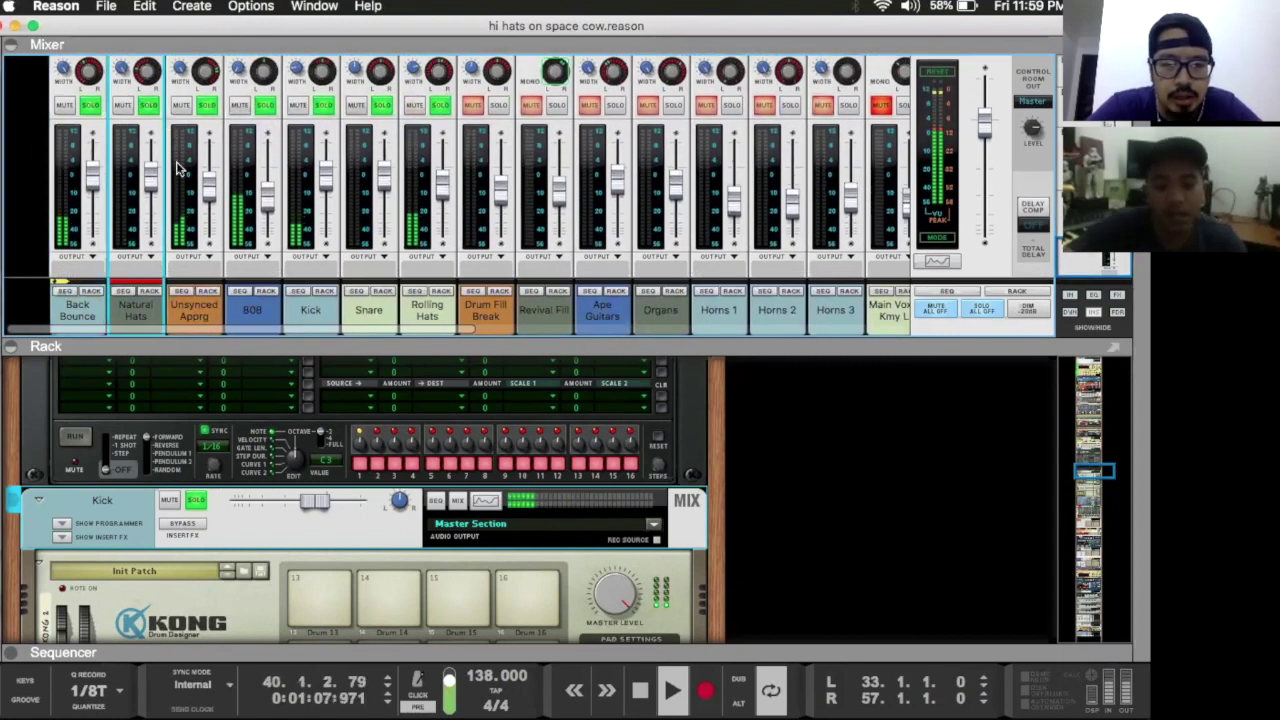
Step: Move the playback position to bar 49 in the sequencer and return to the full mixer
key("F7")
left_click(678, 150)
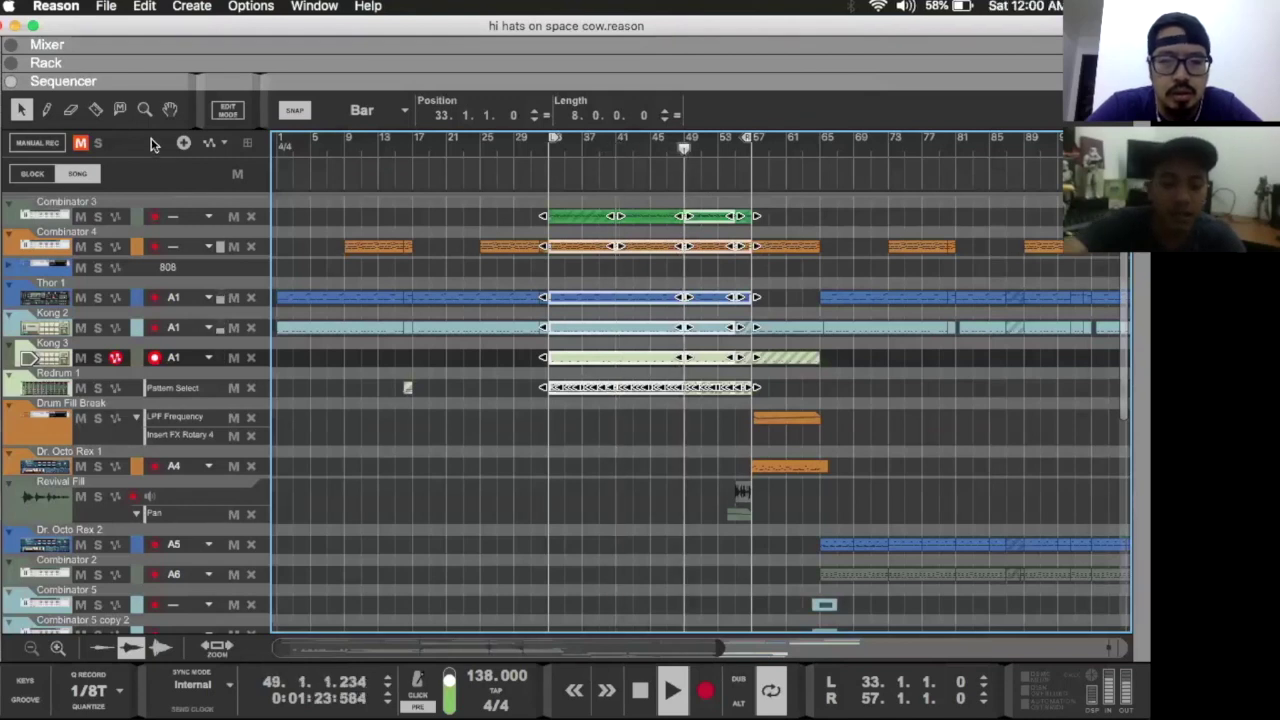
key("F5")
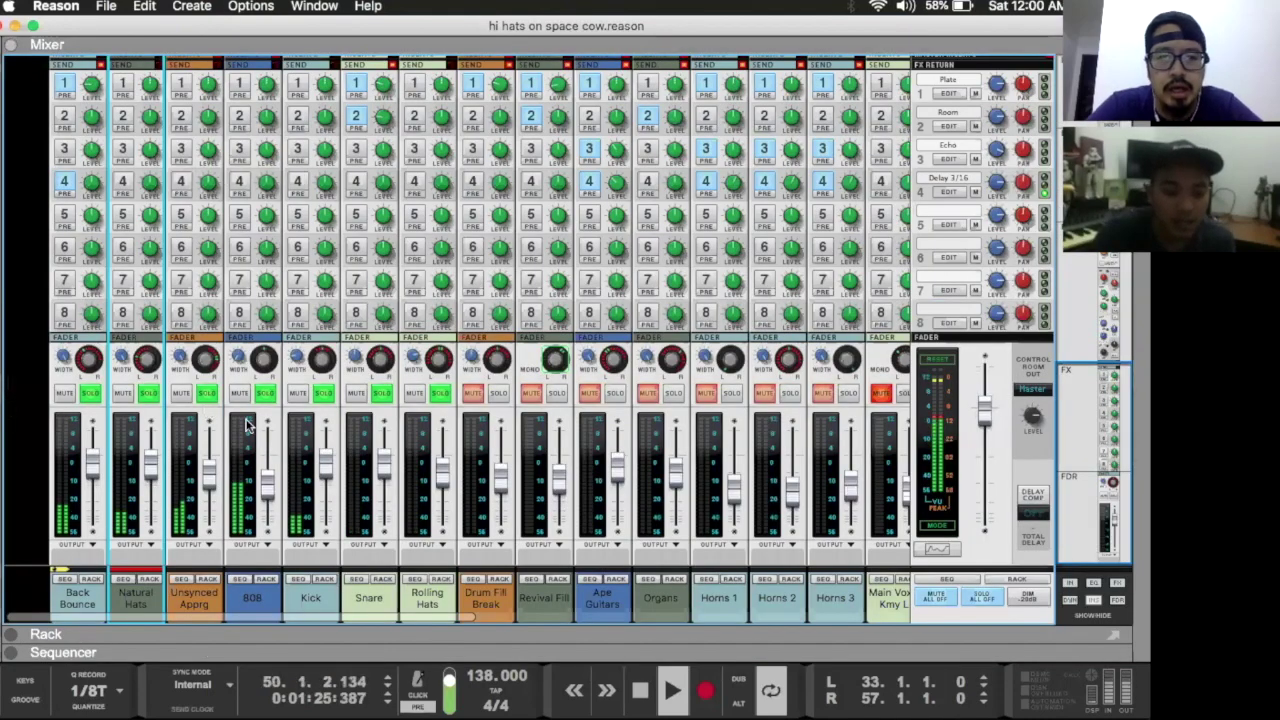
Step: Show the Natural Hats channel's Combinator in the rack and check the channel's pan setting in the mixer
key("F6")
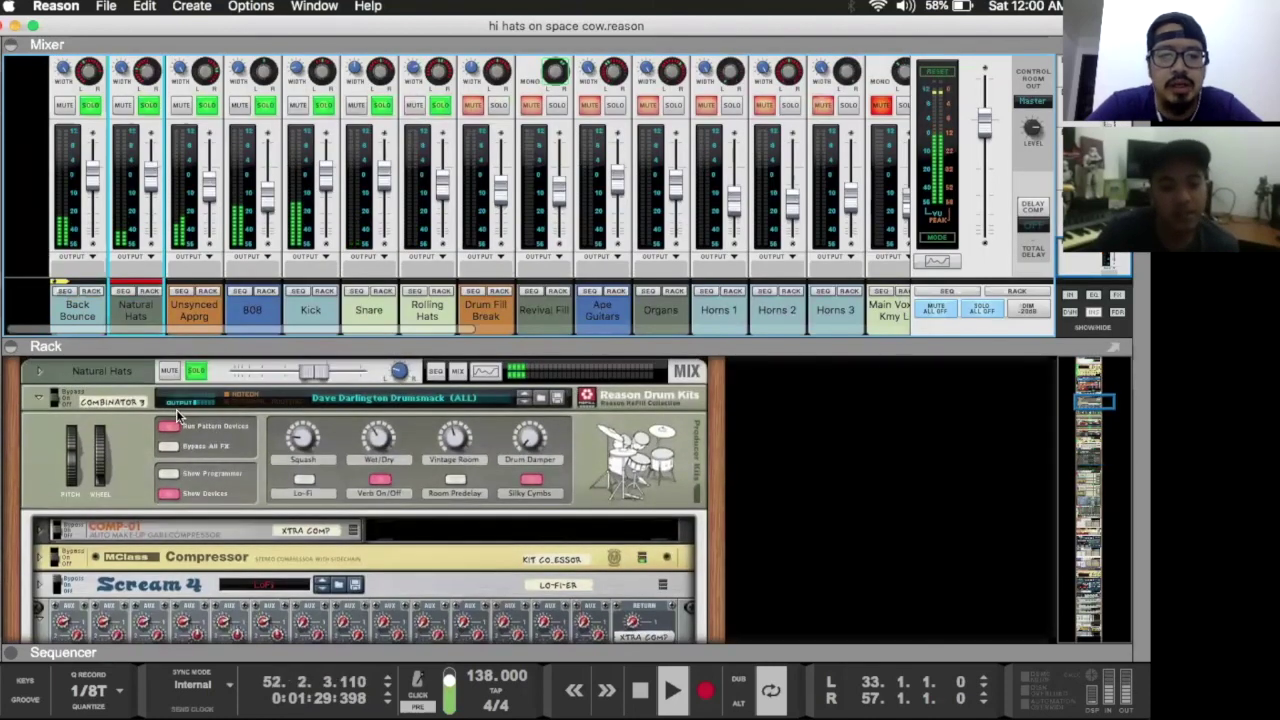
left_click(152, 320)
scroll(152, 178, "up", 1)
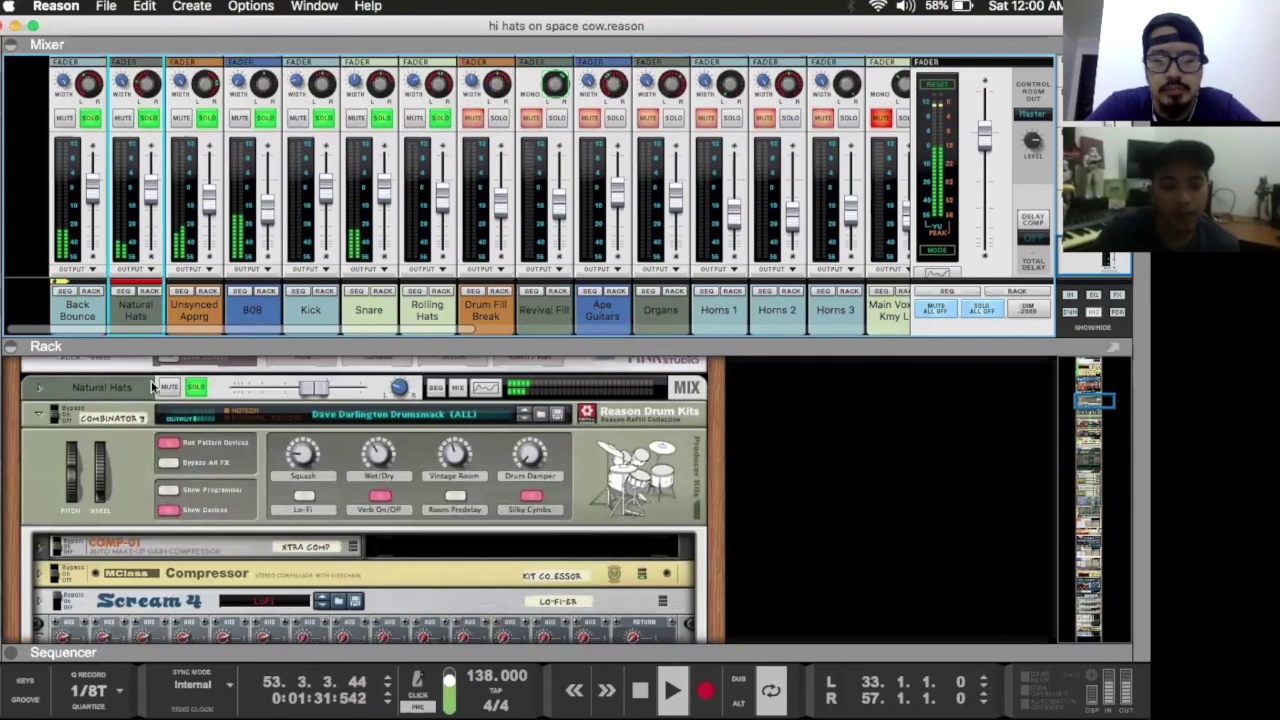
scroll(152, 178, "up", 2)
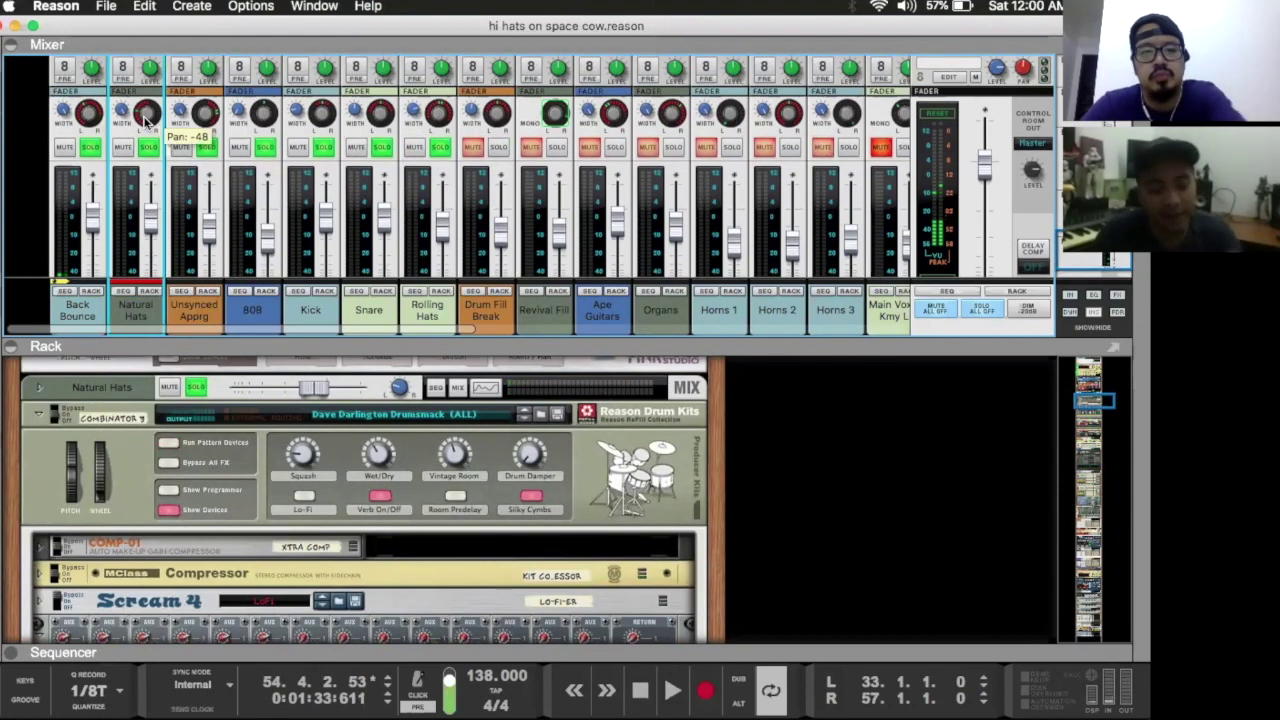
Step: Examine the mixer and effect devices inside the Natural Hats Combinator, and restart playback
scroll(145, 118, "down", 3)
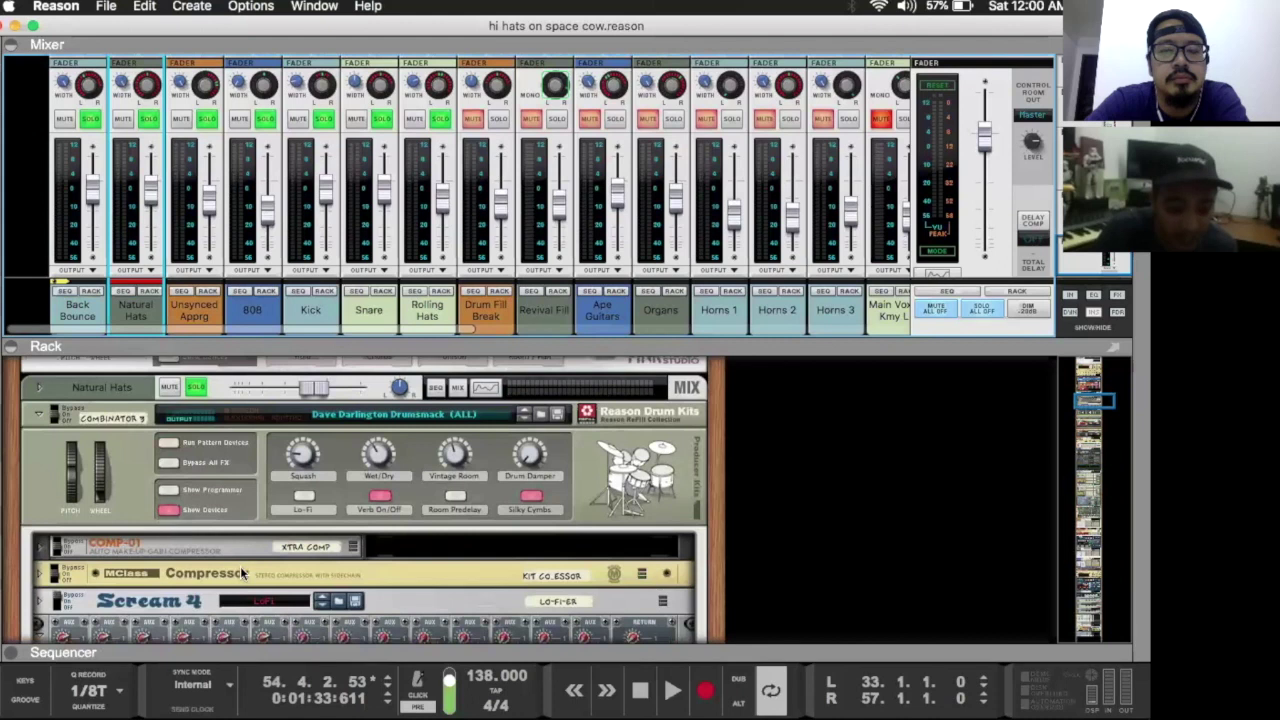
scroll(240, 573, "down", 10)
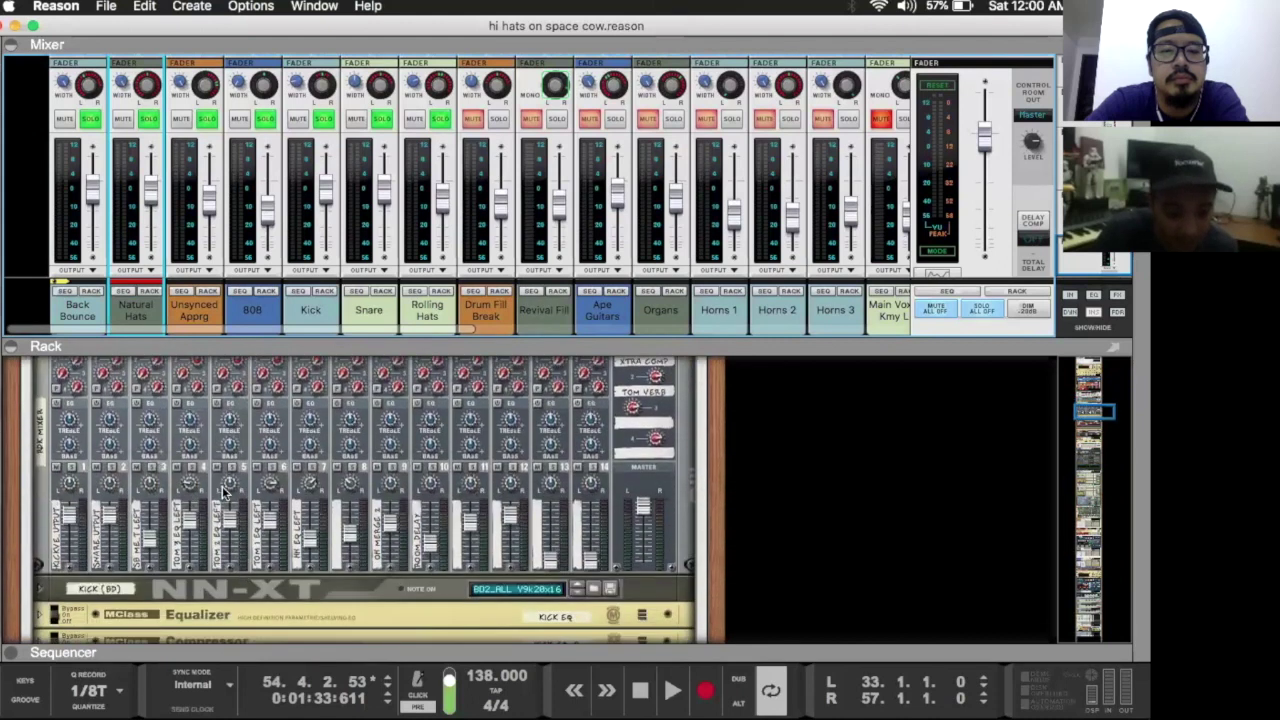
key("space")
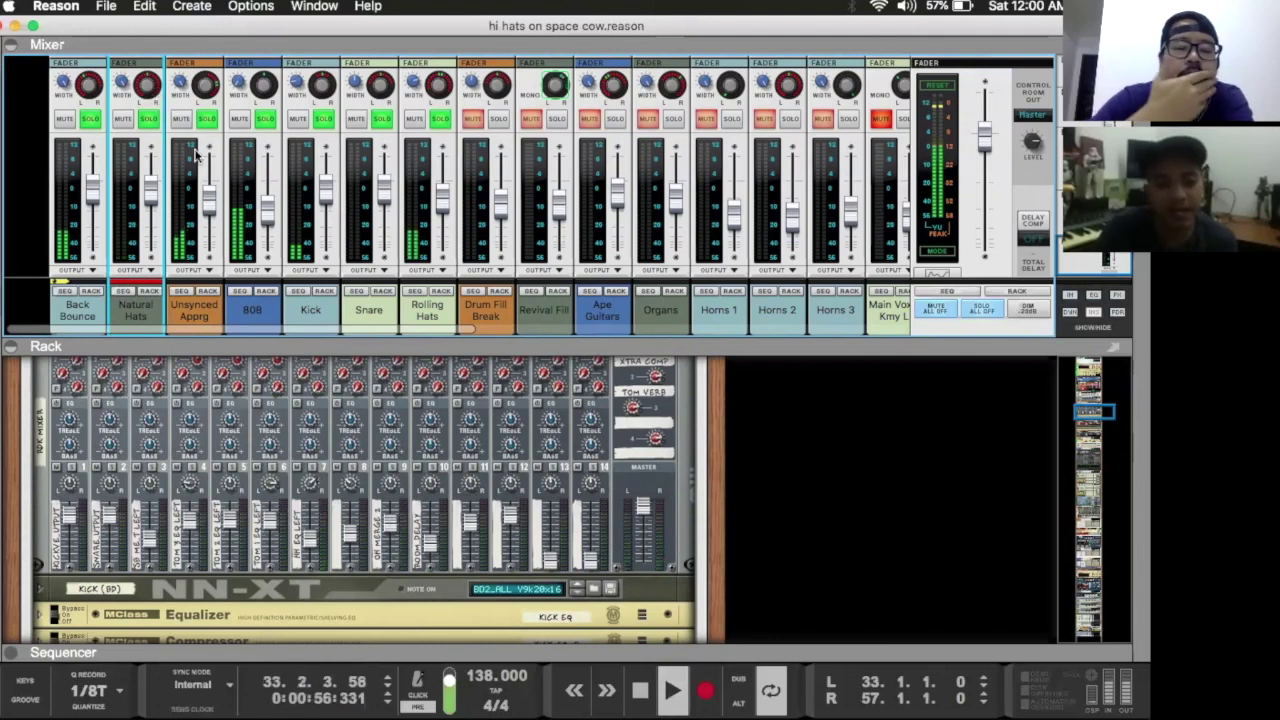
scroll(252, 492, "up", 5)
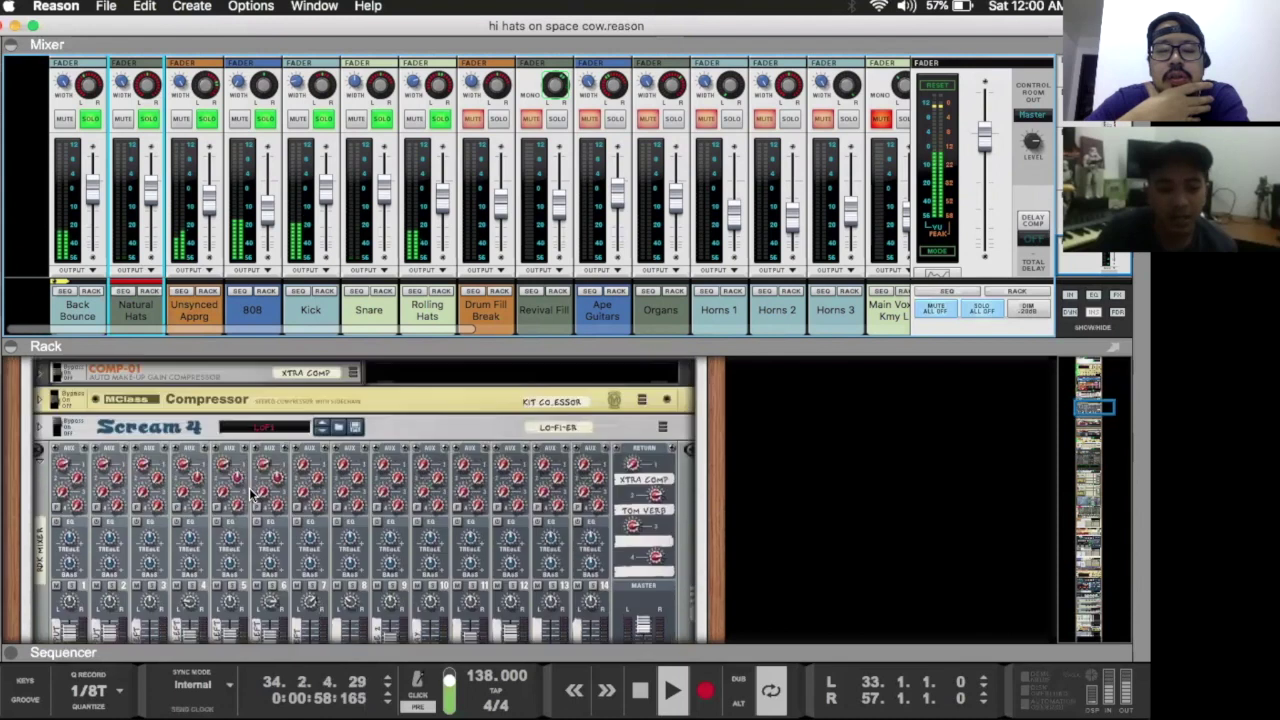
Step: Select the sequencer clips in the section starting at bar 57, loop playback over them, and move the loop end to bar 65
scroll(252, 492, "up", 4)
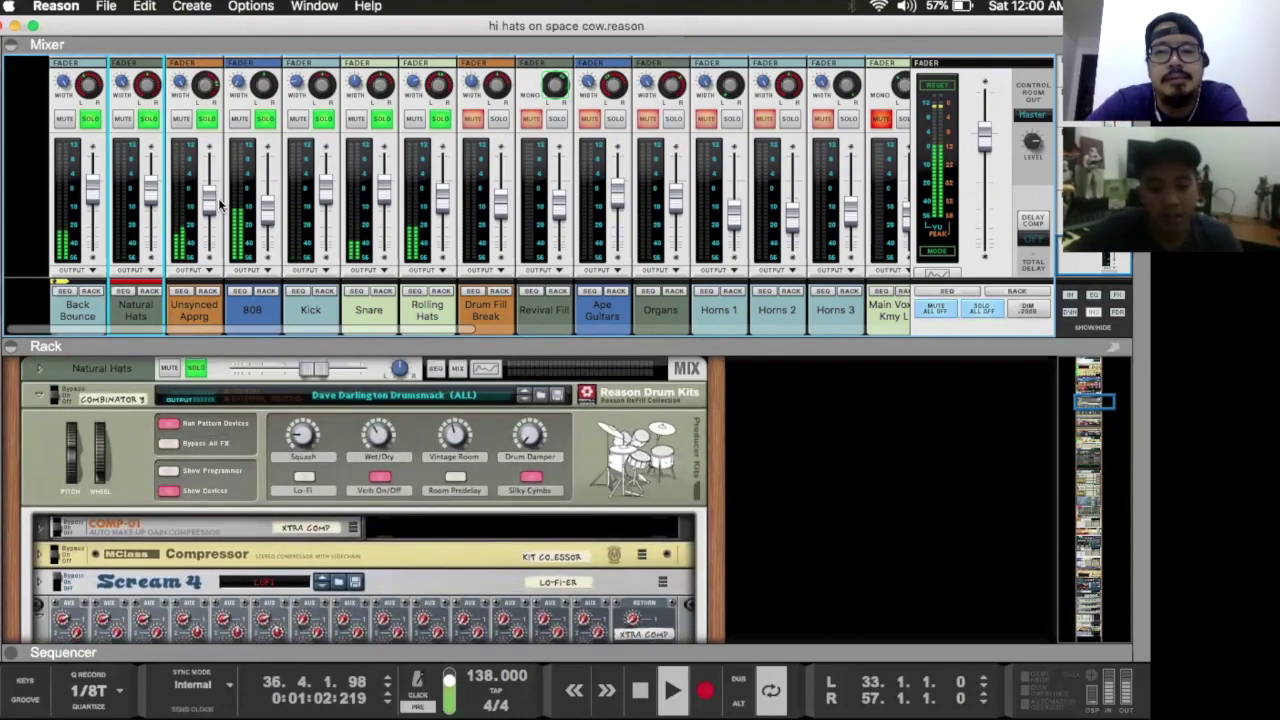
key("F7")
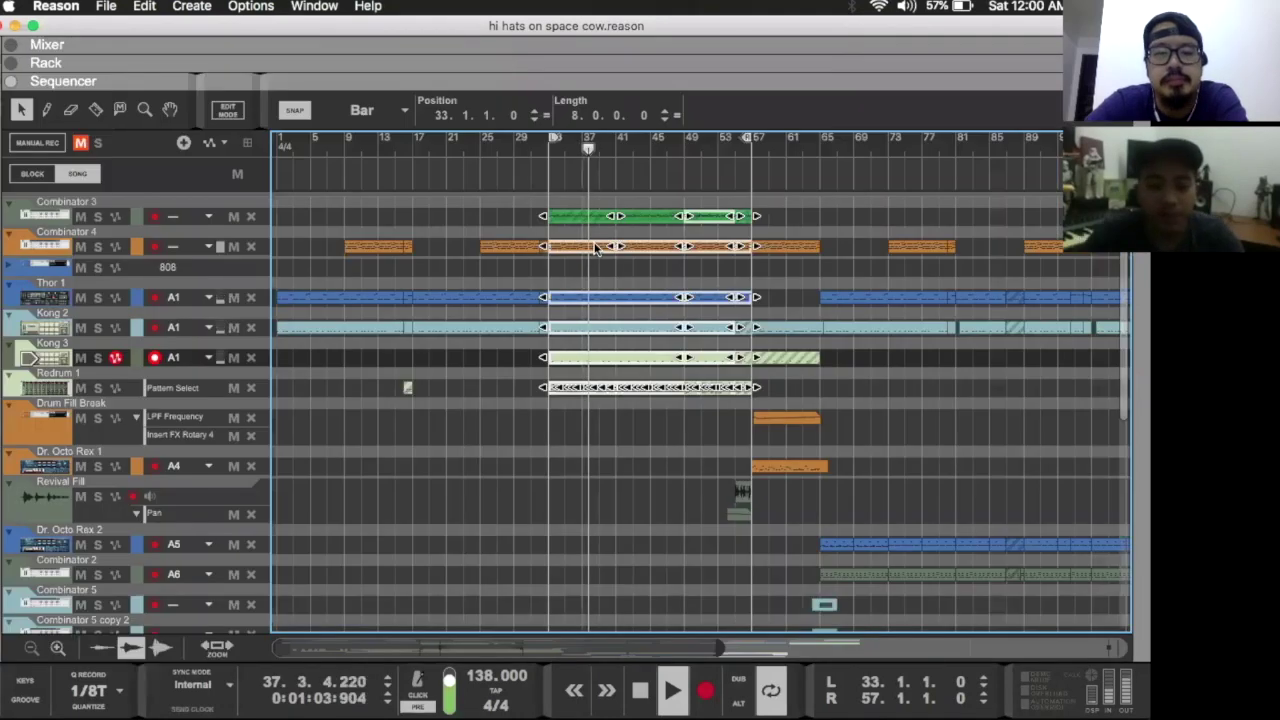
scroll(670, 274, "right", 10)
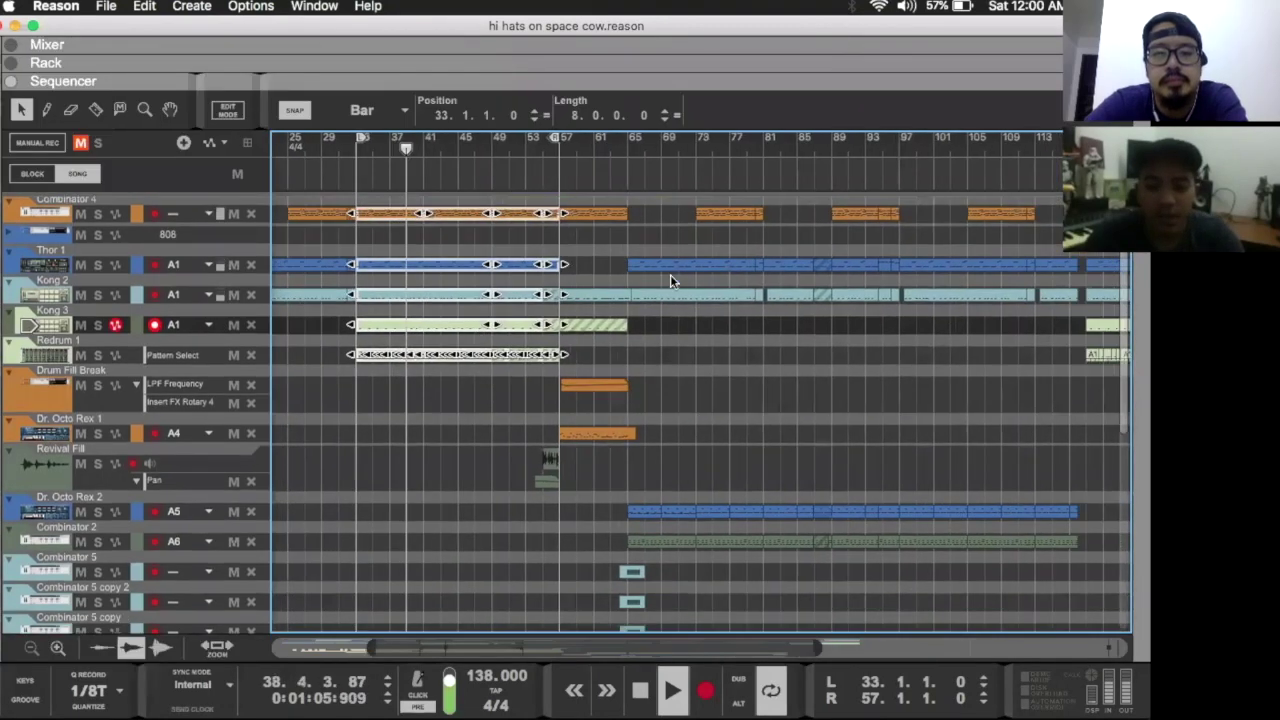
scroll(754, 240, "up", 1)
scroll(717, 227, "down", 2)
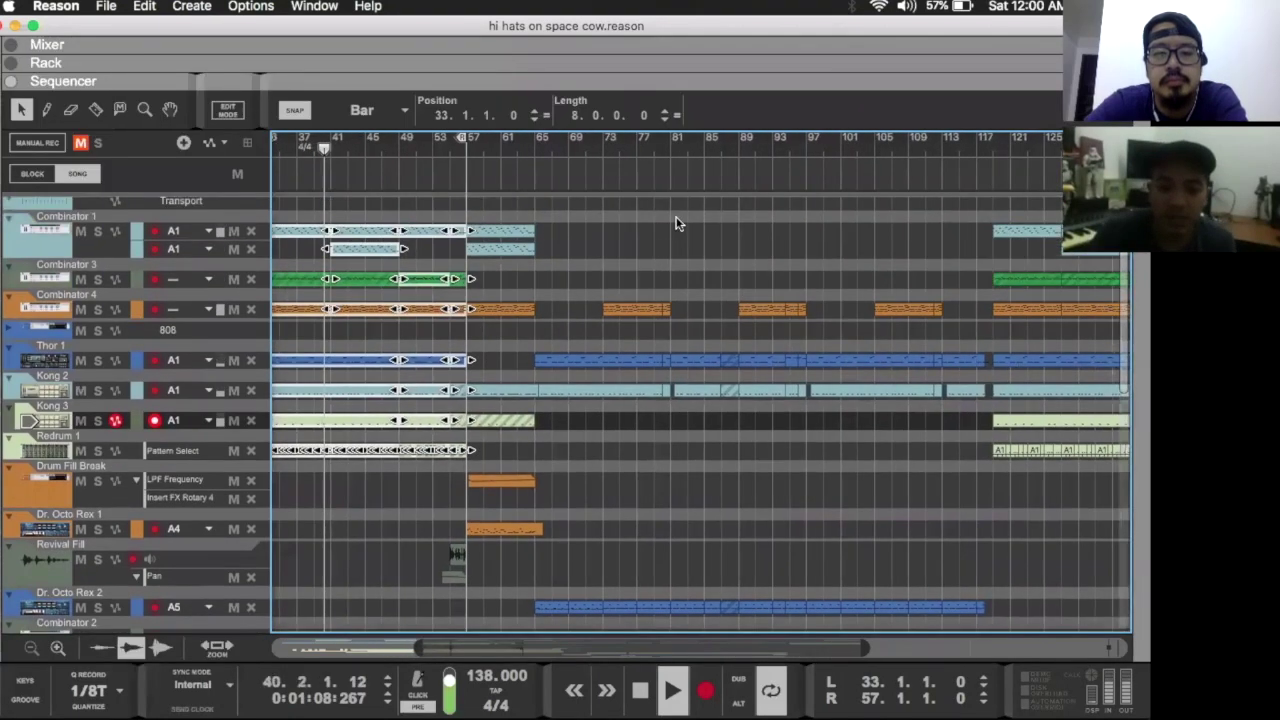
scroll(690, 227, "right", 2)
scroll(690, 227, "up", 3)
scroll(690, 227, "left", 3)
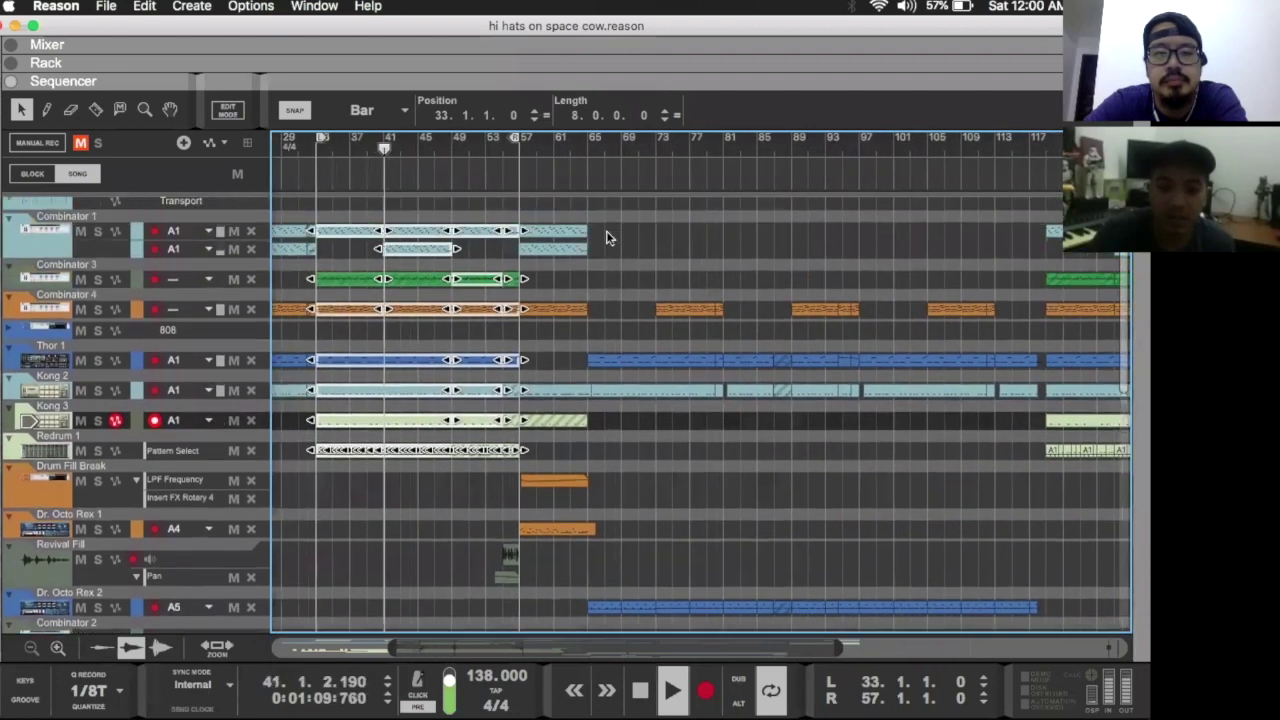
left_click_drag(590, 198, 530, 553)
key("super+l")
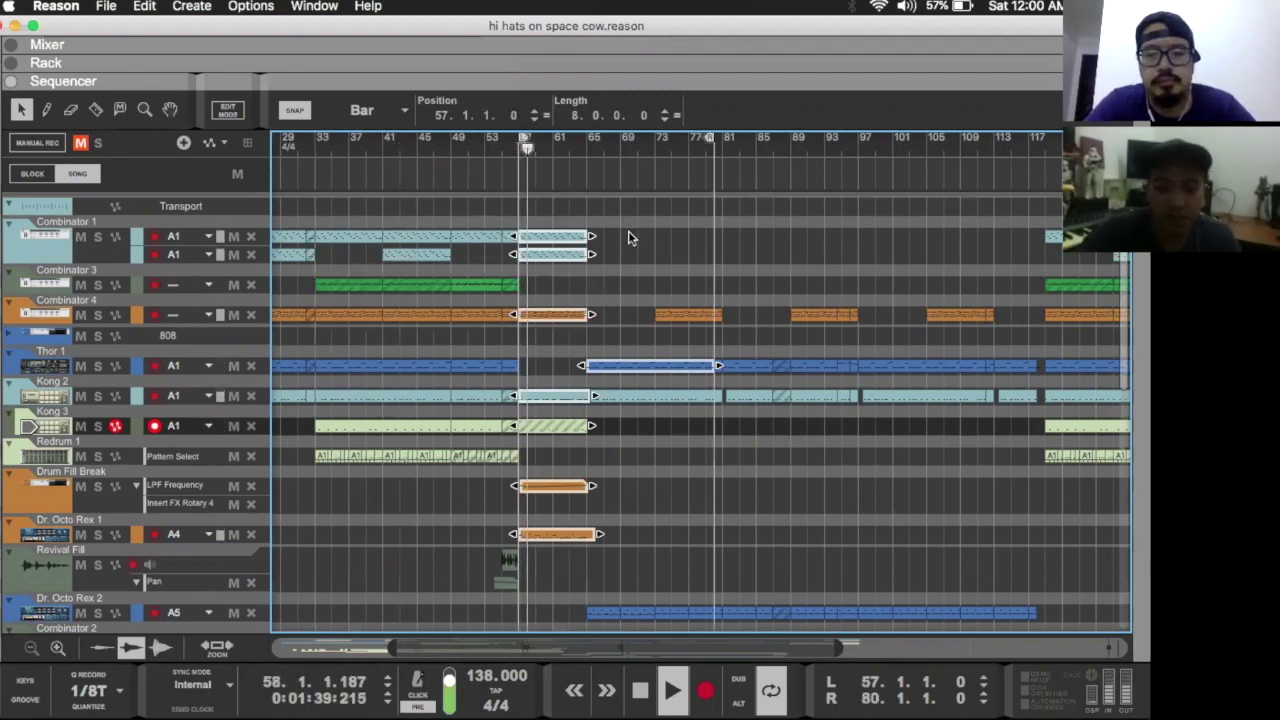
left_click_drag(708, 143, 583, 143)
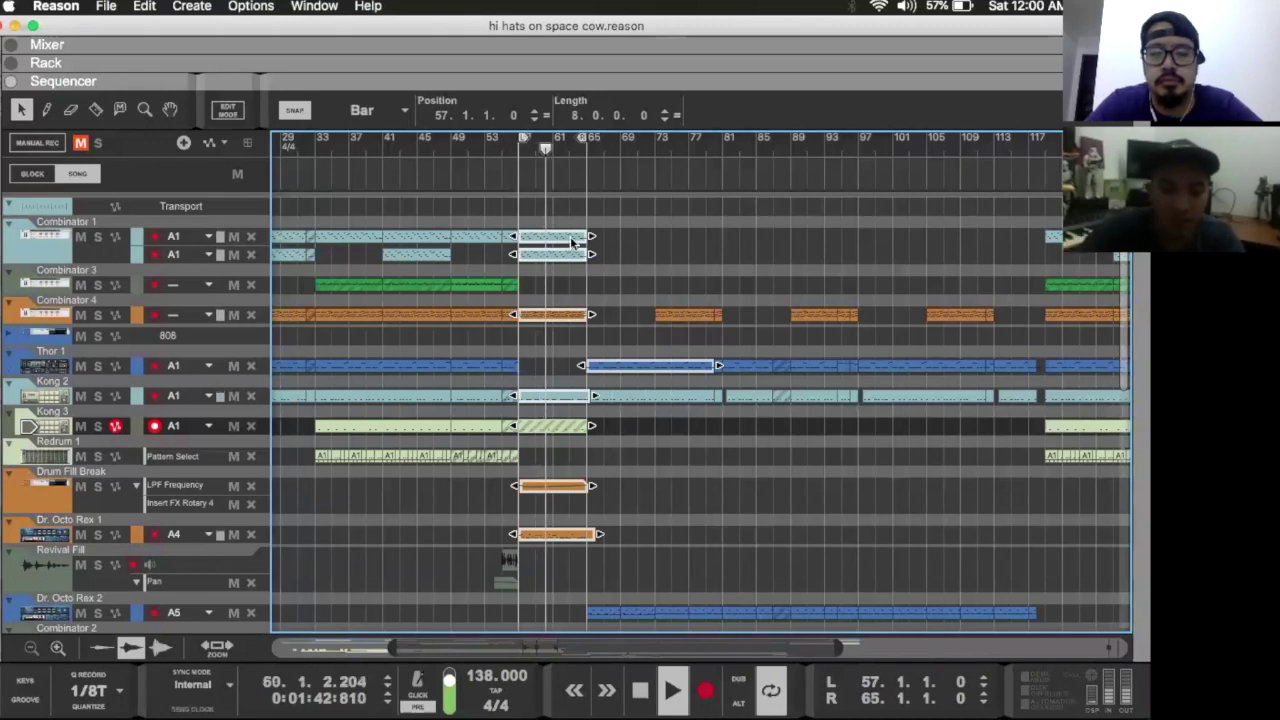
Step: Solo the Drum Fill Break channel in the mixer along with the already soloed drum channels
key("F5")
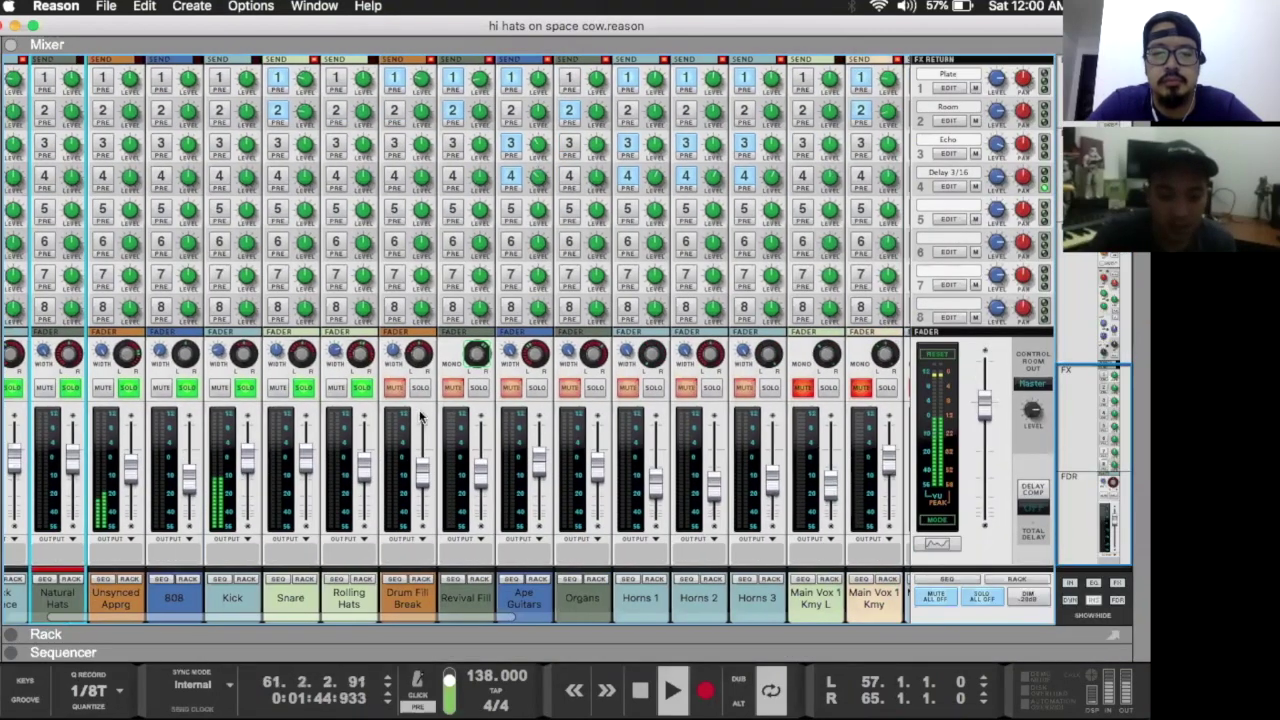
left_click(421, 387)
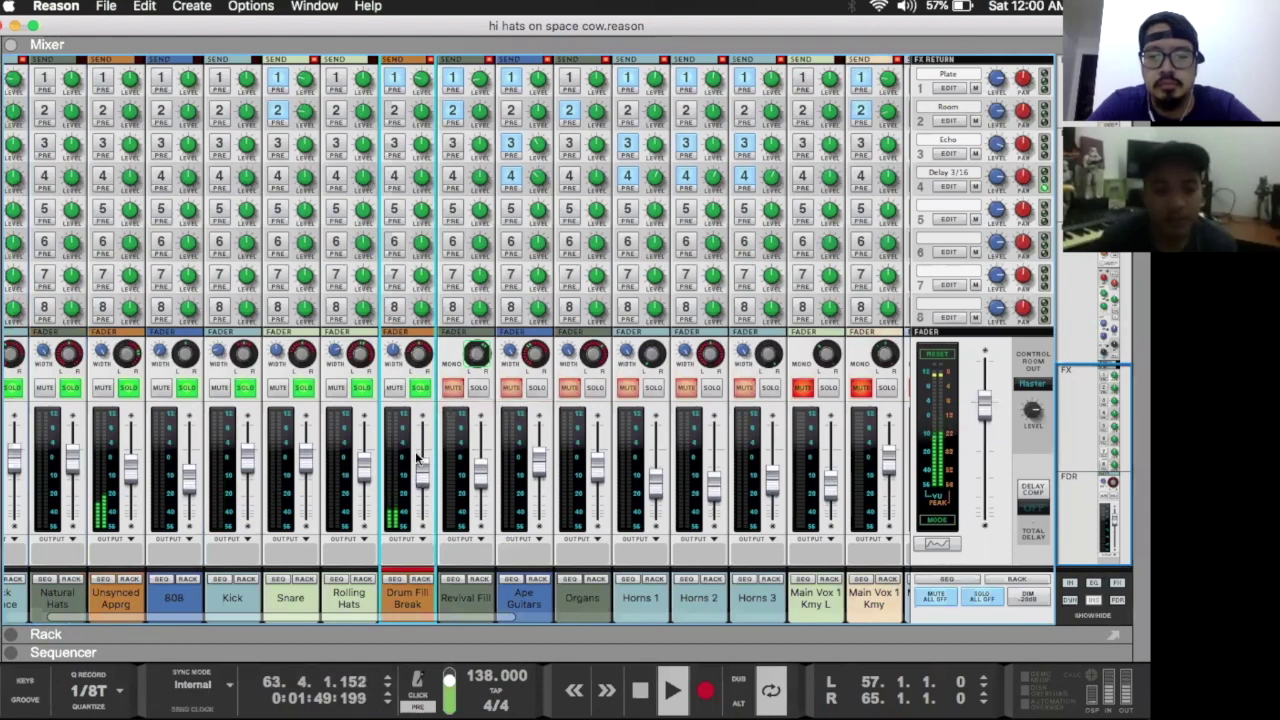
scroll(295, 440, "up", 3)
scroll(295, 440, "right", 2)
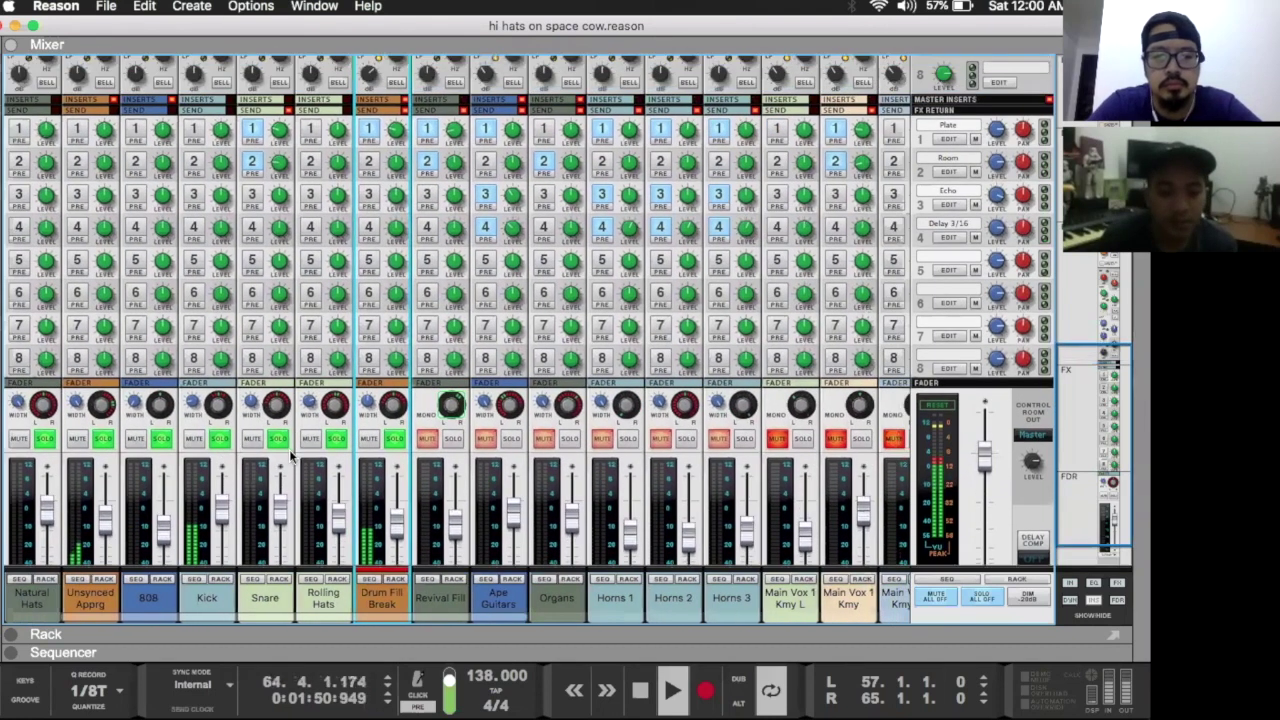
scroll(366, 543, "down", 2)
scroll(366, 530, "down", 2)
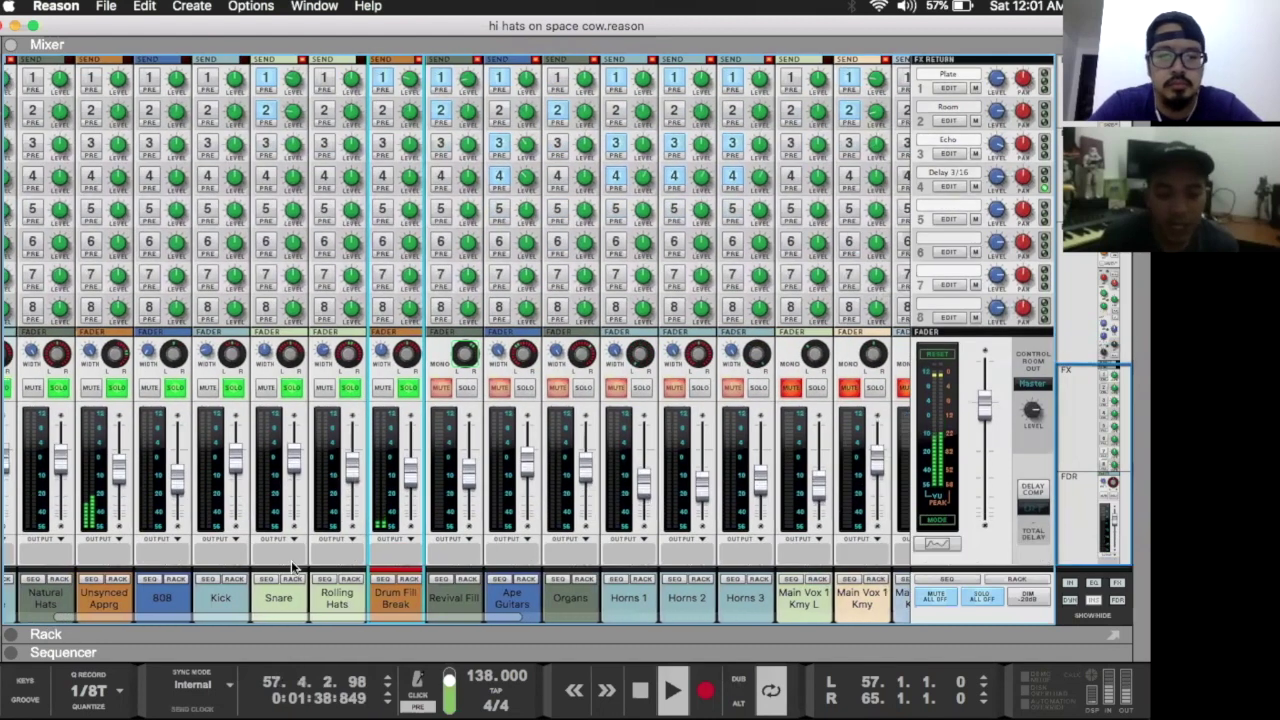
Step: Select the Kick and Drum Fill Break mixer channels in turn to compare them, finishing on Kick
scroll(366, 530, "left", 3)
left_click(245, 600)
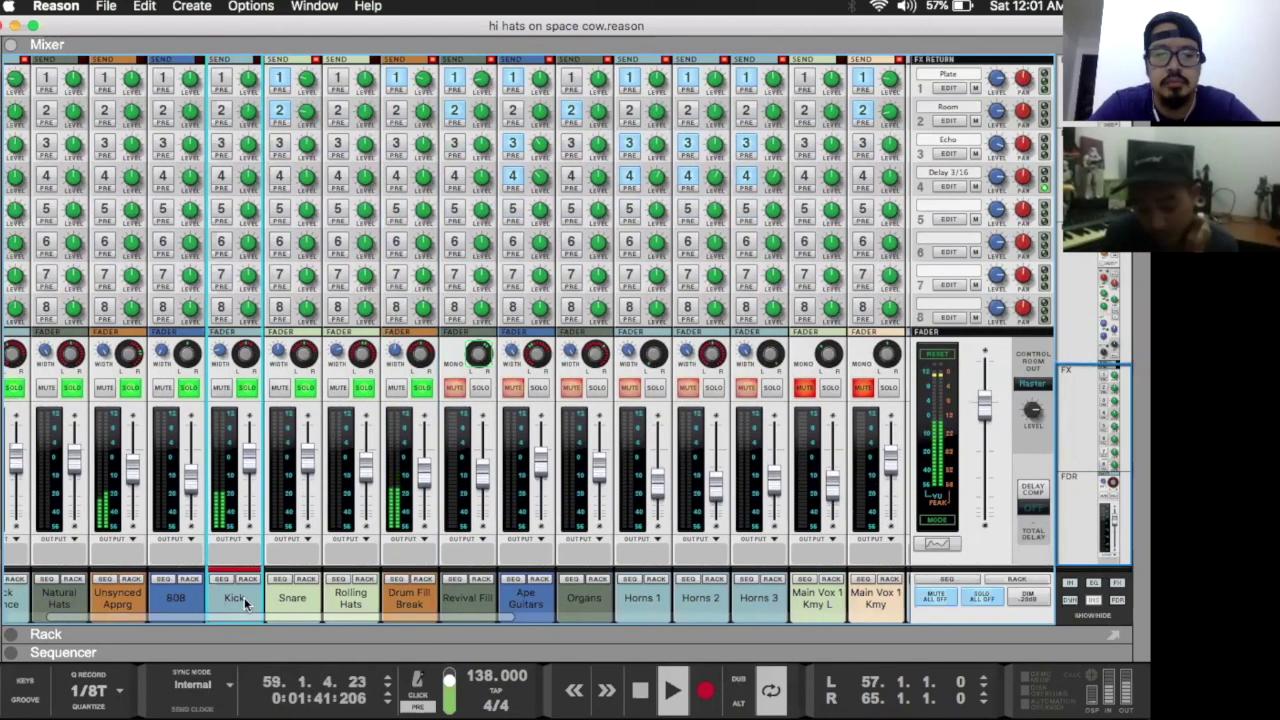
left_click(390, 614)
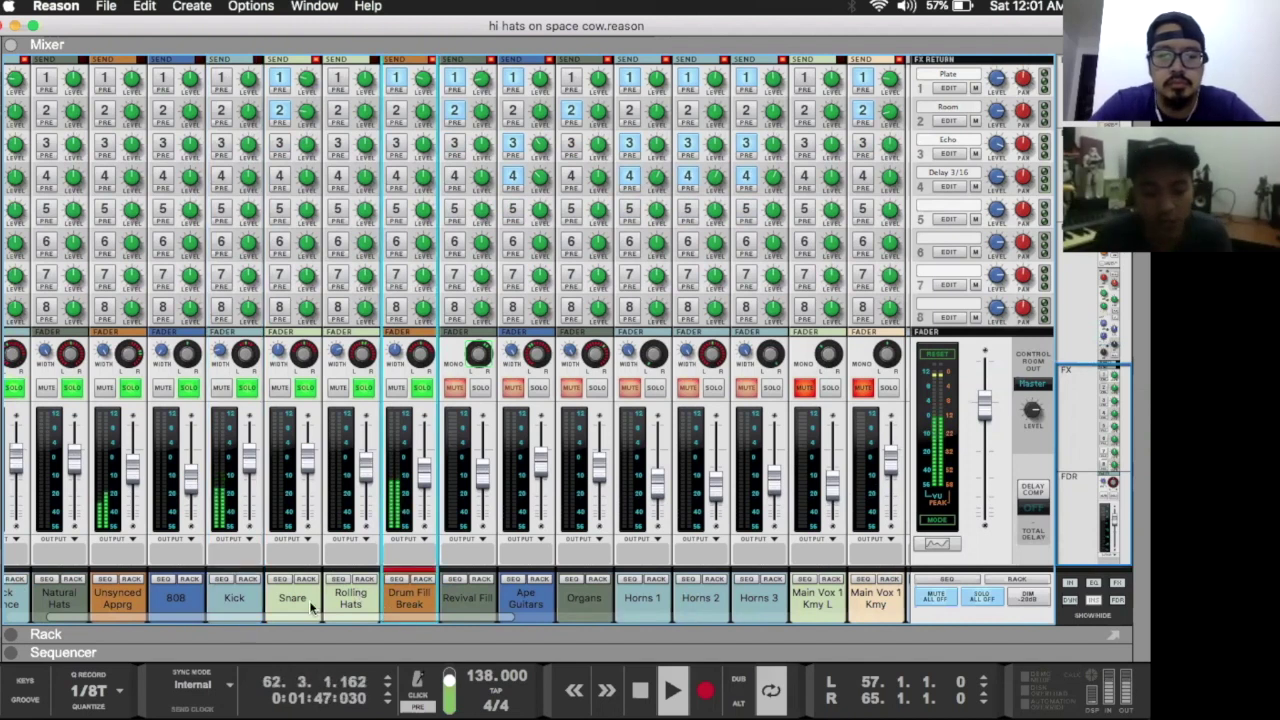
left_click(244, 598)
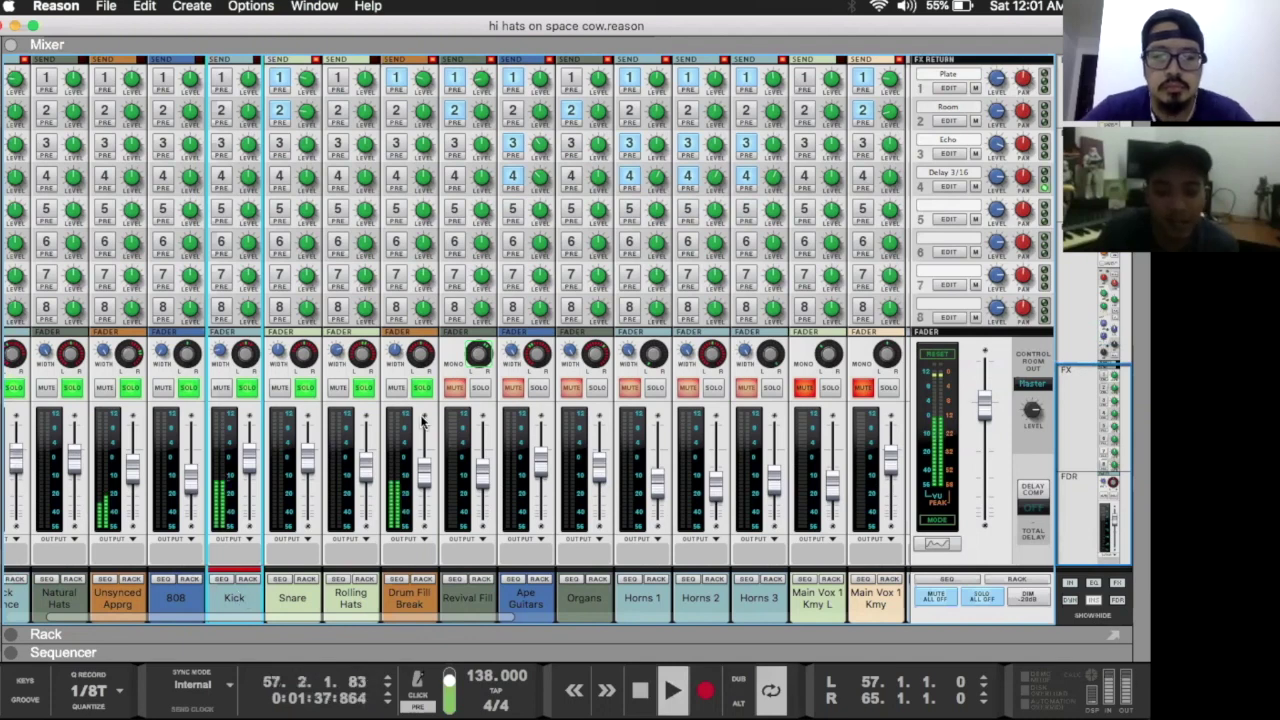
Step: Stop playback and examine the Drum Fill Break channel's EQ, effect sends and fader section
scroll(422, 424, "up", 1)
scroll(422, 424, "up", 6)
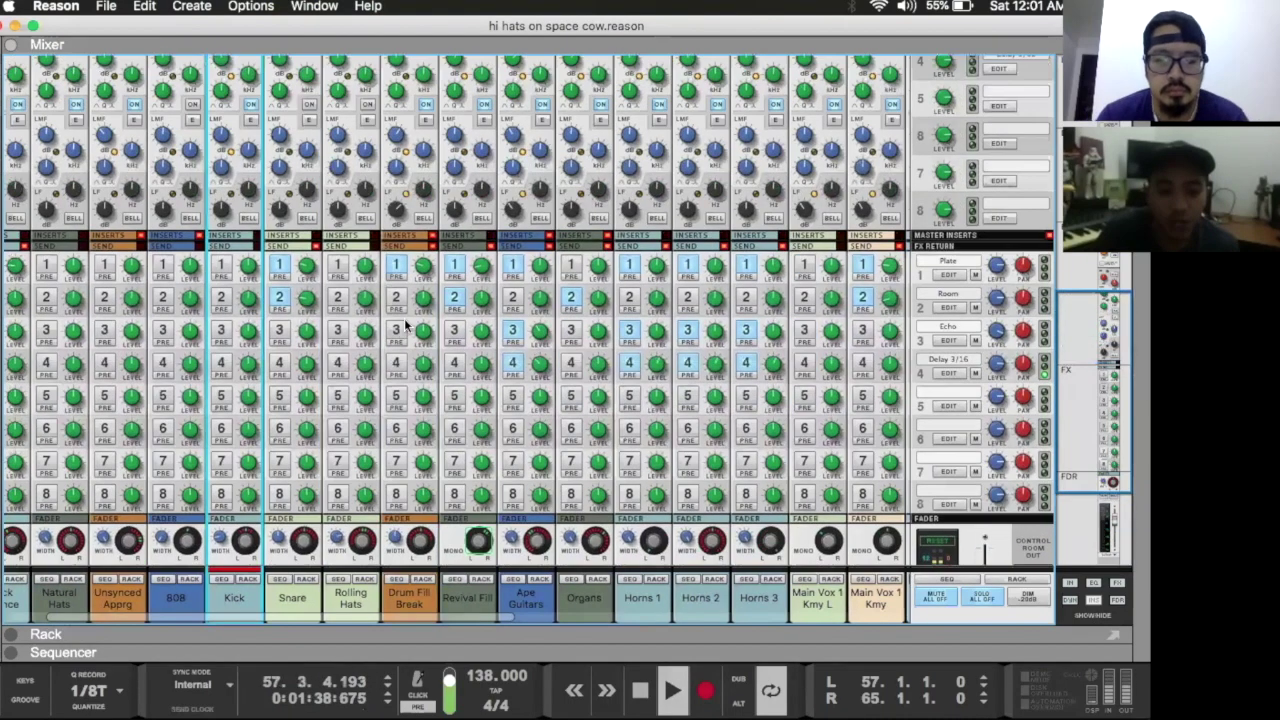
scroll(400, 275, "up", 3)
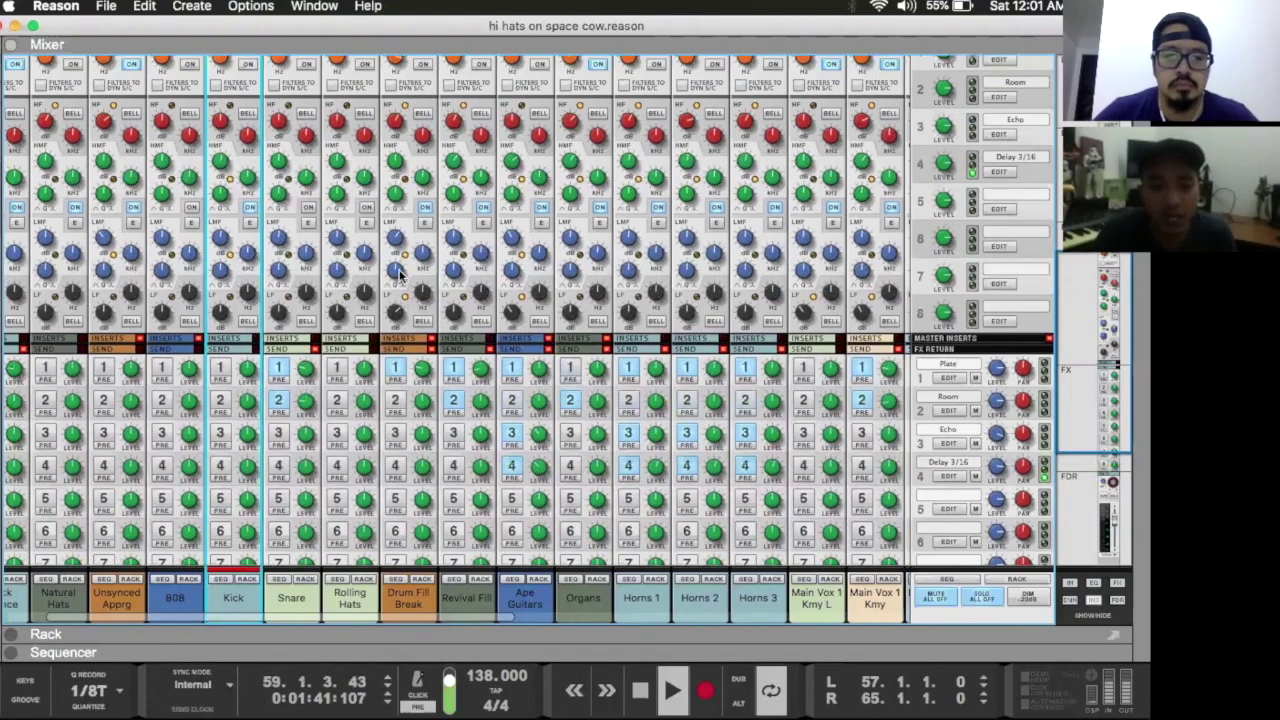
scroll(403, 285, "up", 3)
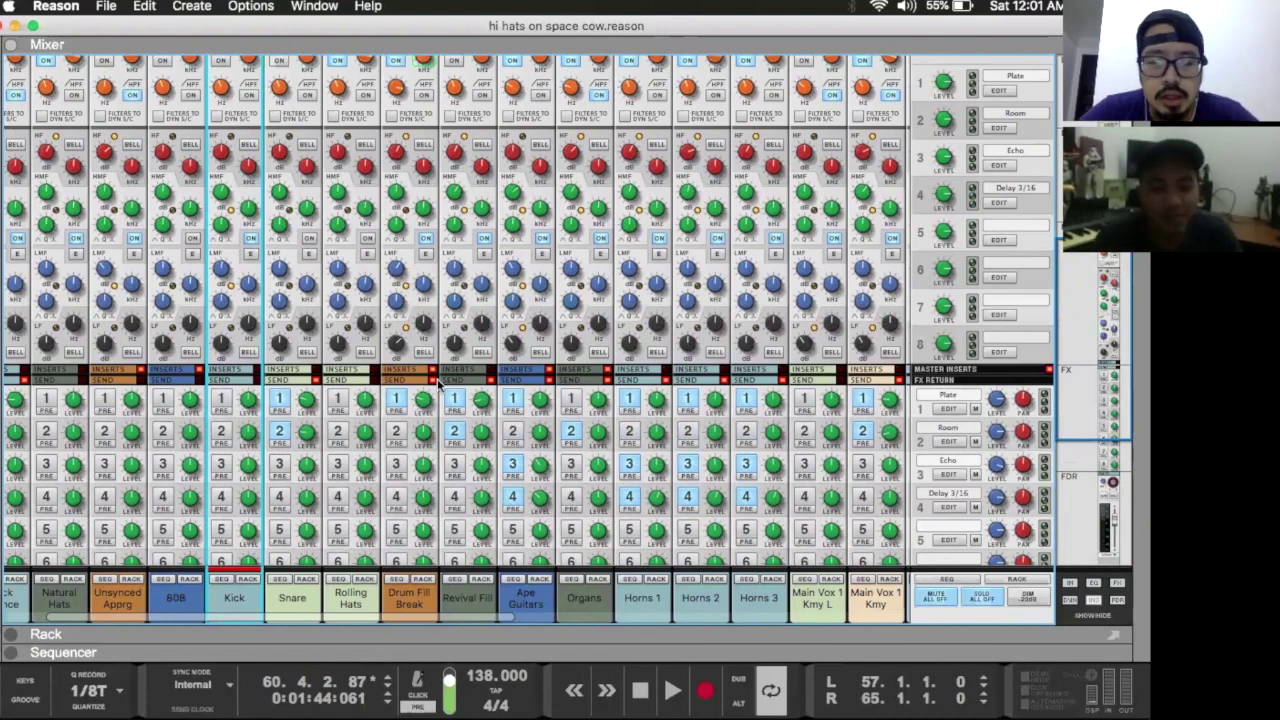
scroll(408, 355, "down", 10)
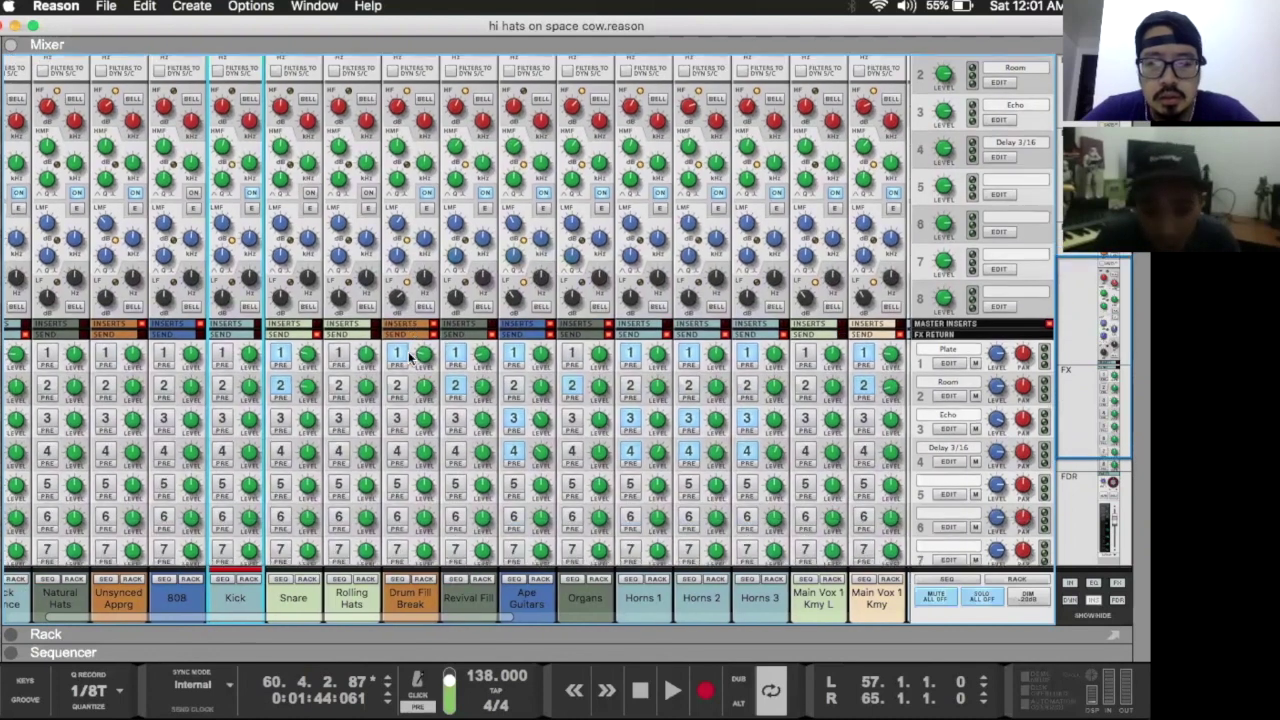
scroll(432, 366, "down", 10)
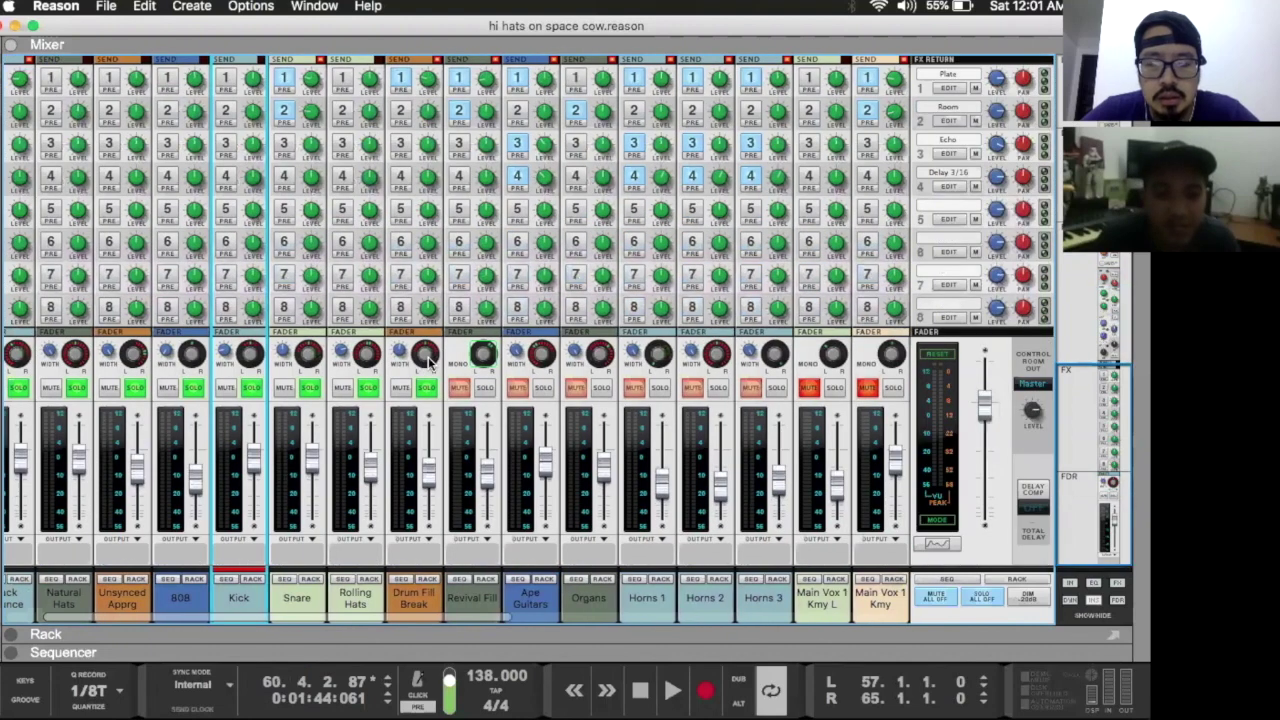
Step: Examine the Drum Fill Break channel's low-pass filter and its low-frequency EQ gain
scroll(420, 350, "up", 8)
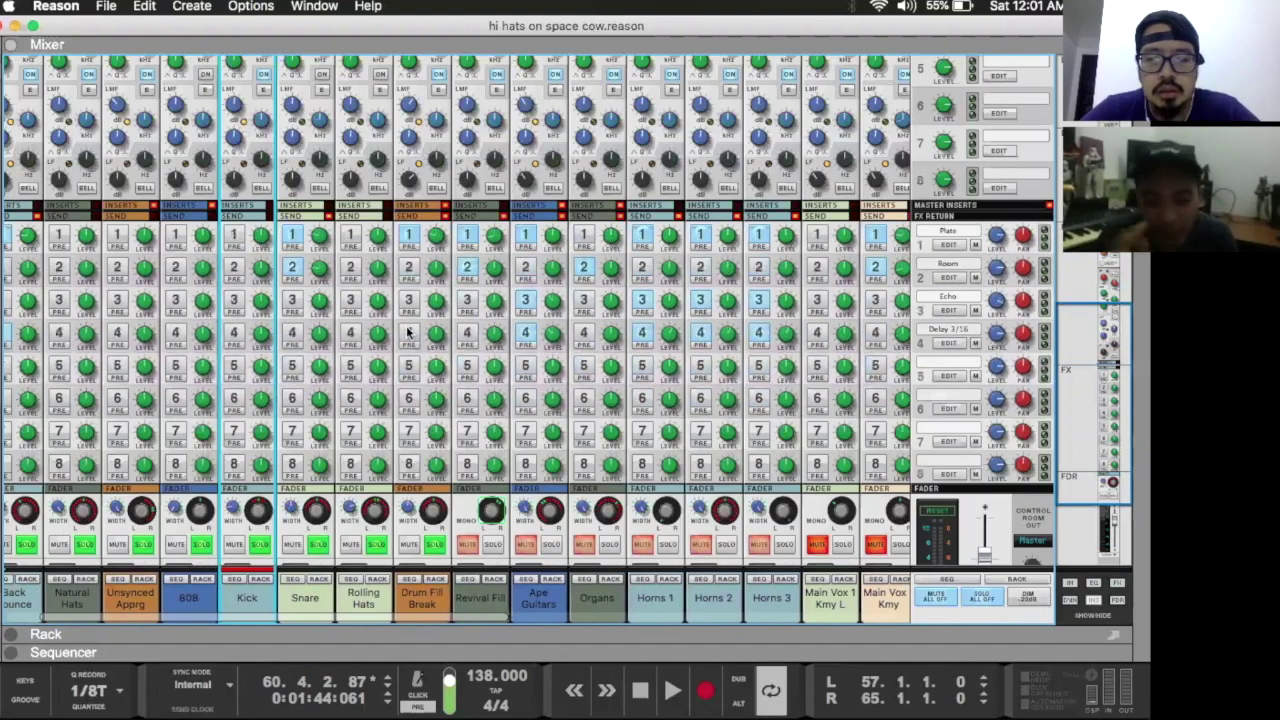
scroll(408, 332, "up", 1)
scroll(410, 300, "up", 10)
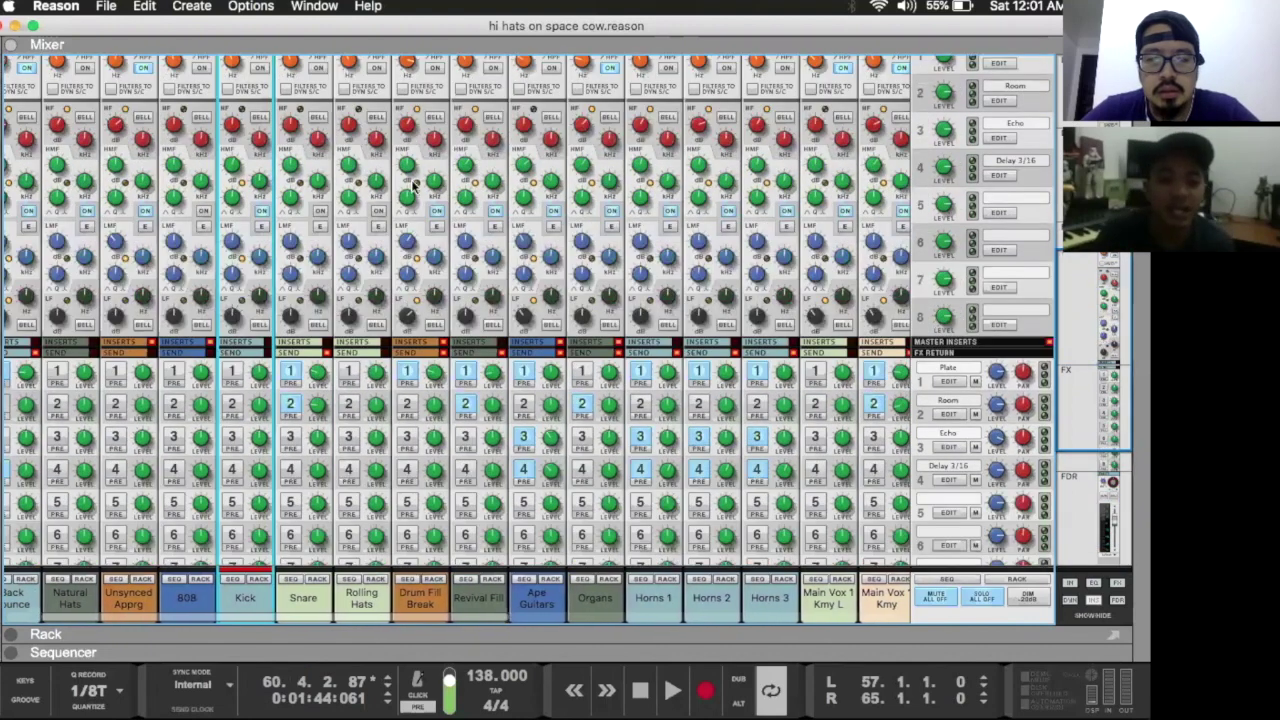
scroll(424, 149, "up", 5)
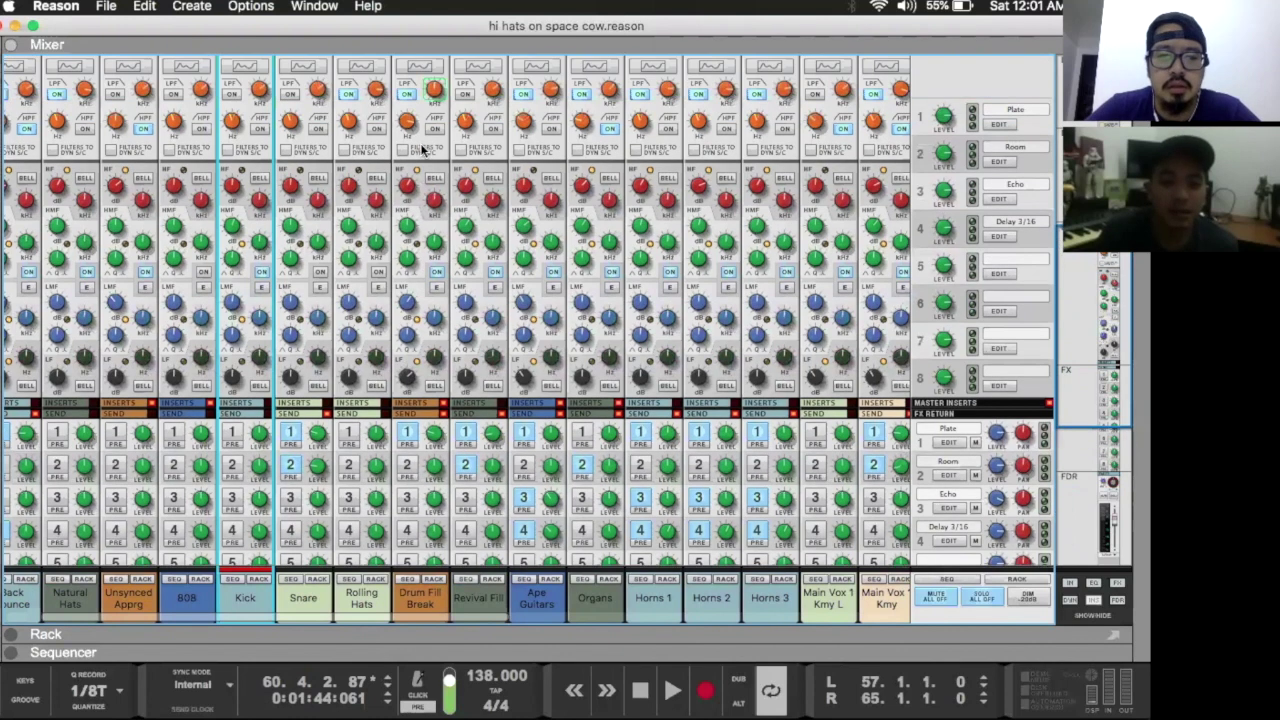
scroll(410, 170, "up", 6)
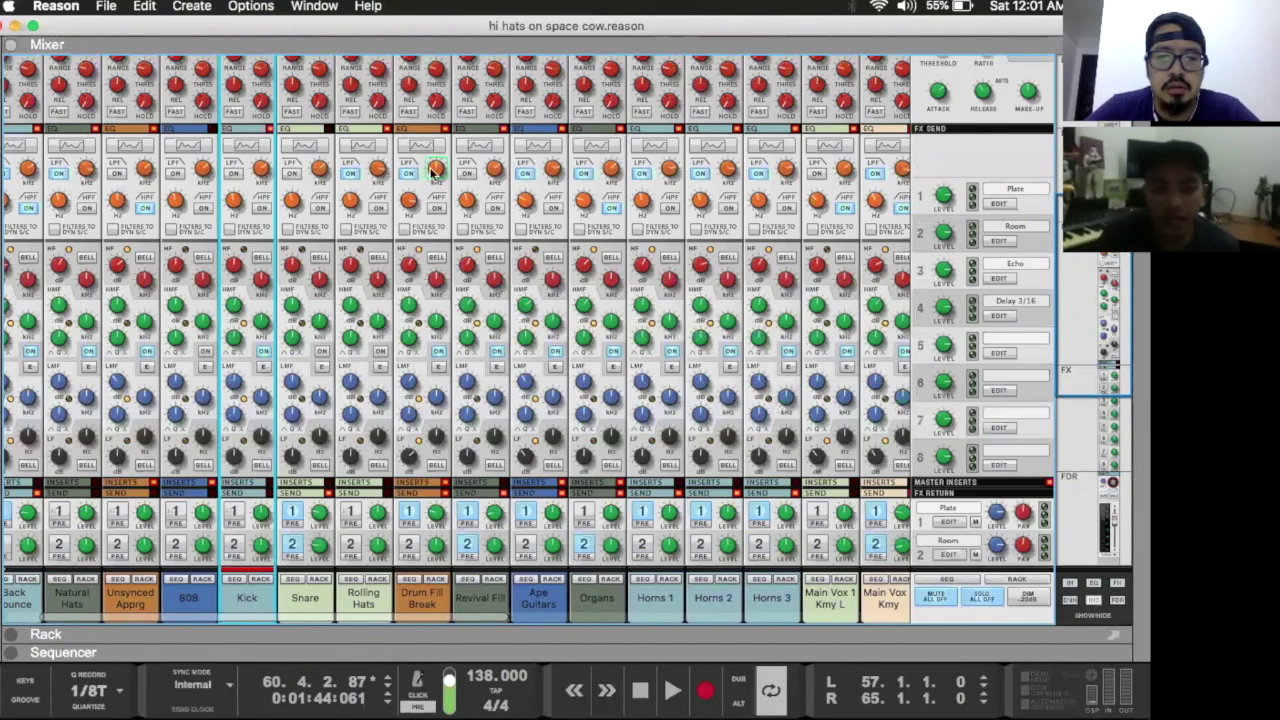
scroll(433, 292, "down", 1)
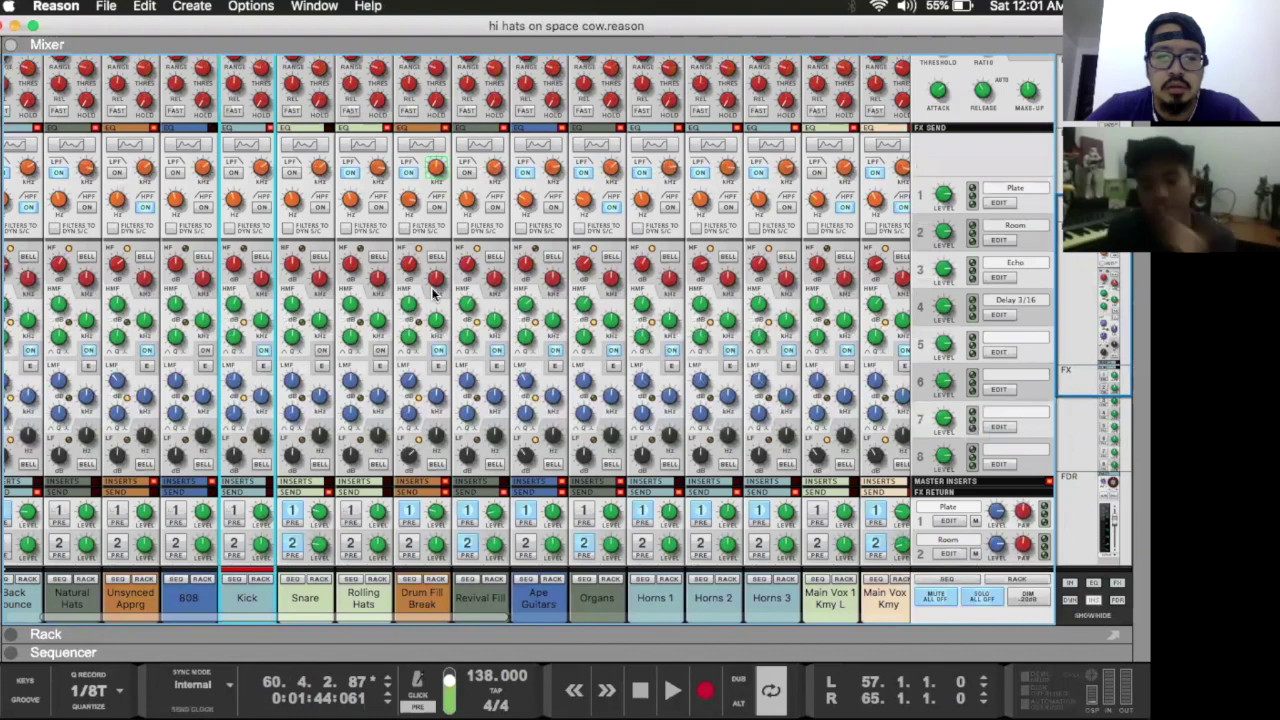
scroll(433, 292, "down", 10)
scroll(433, 292, "down", 1)
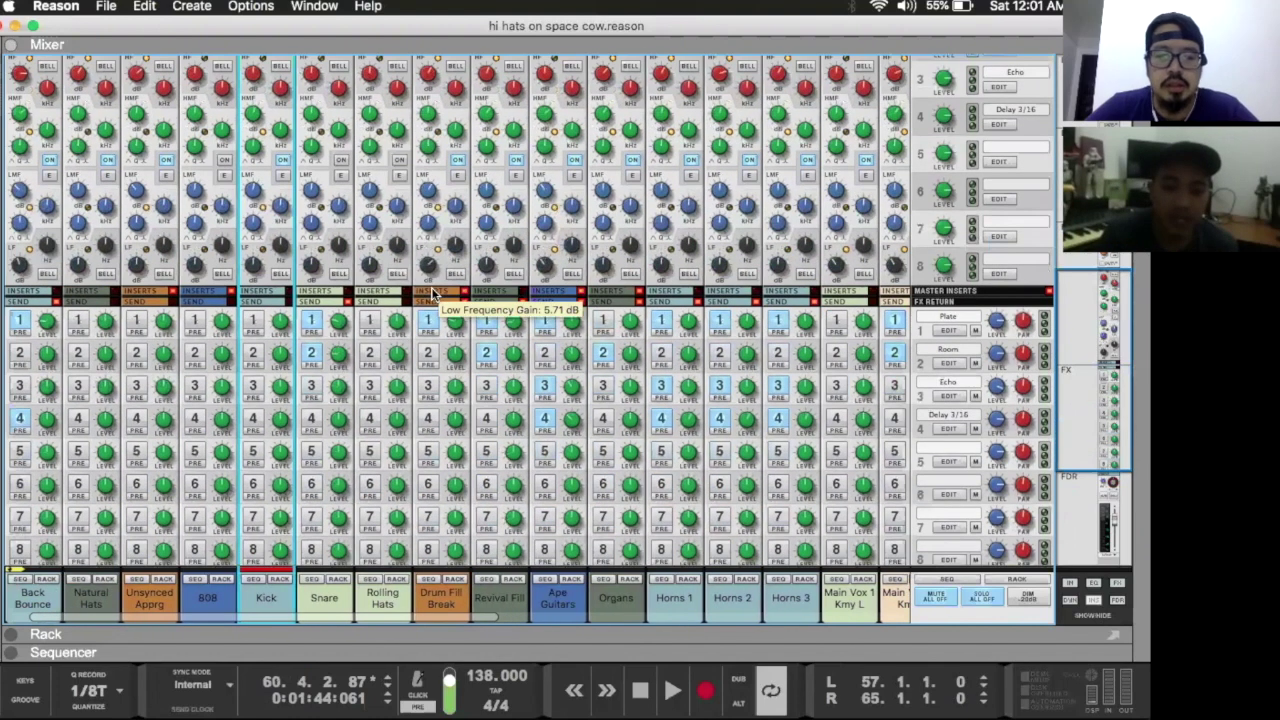
scroll(428, 222, "down", 12)
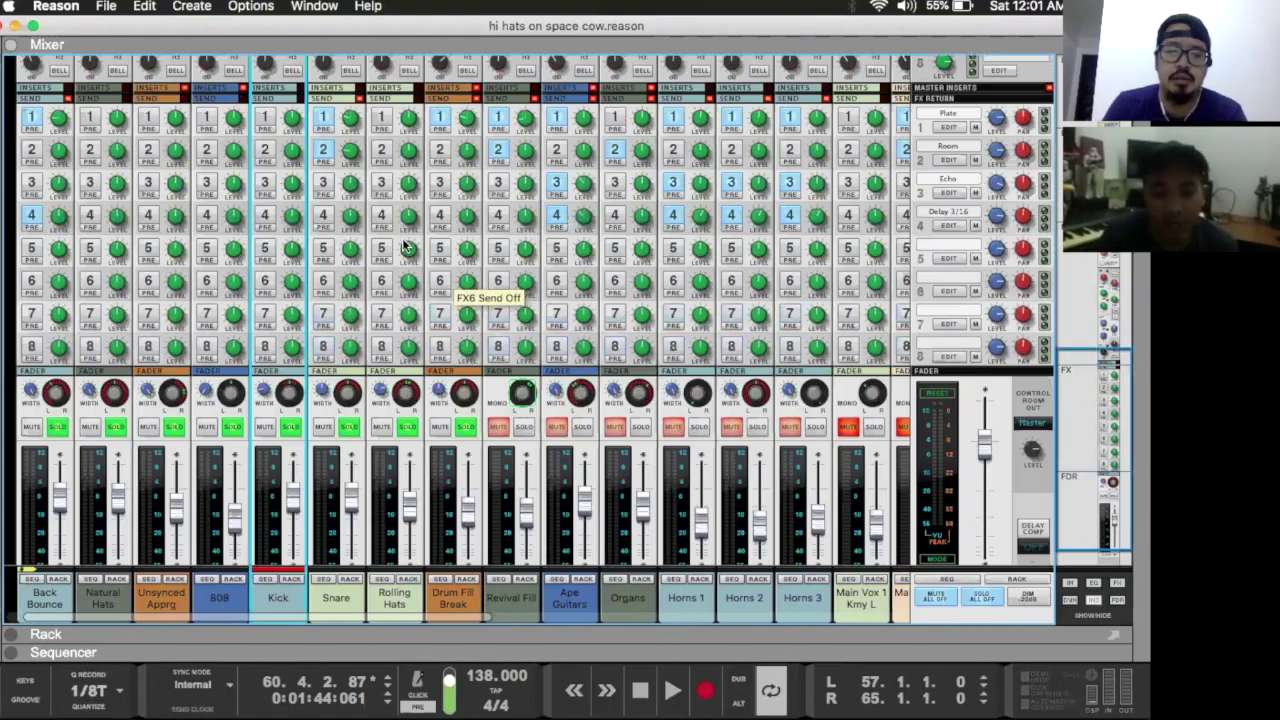
Step: Loop the next song section in the sequencer with the left locator at bar 65, and play from bar 65
scroll(406, 247, "up", 12)
key("F7")
scroll(480, 330, "up", 3)
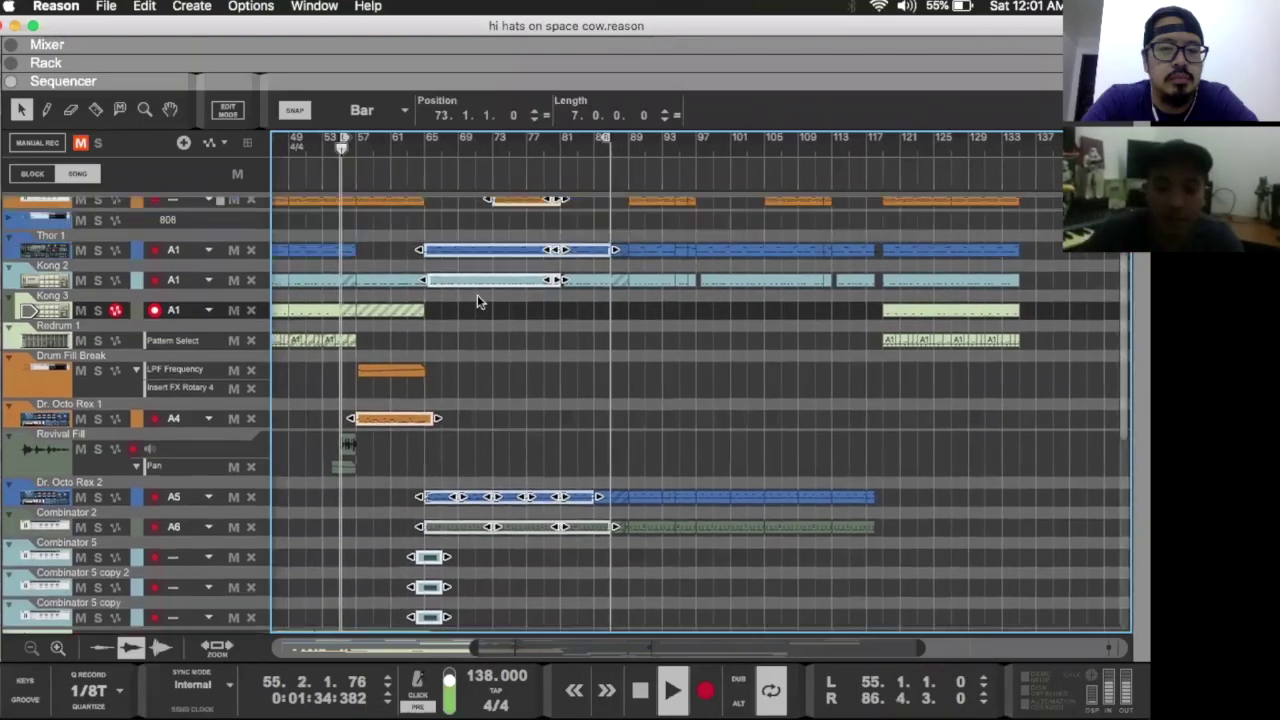
scroll(470, 280, "up", 2)
left_click(423, 143, "alt")
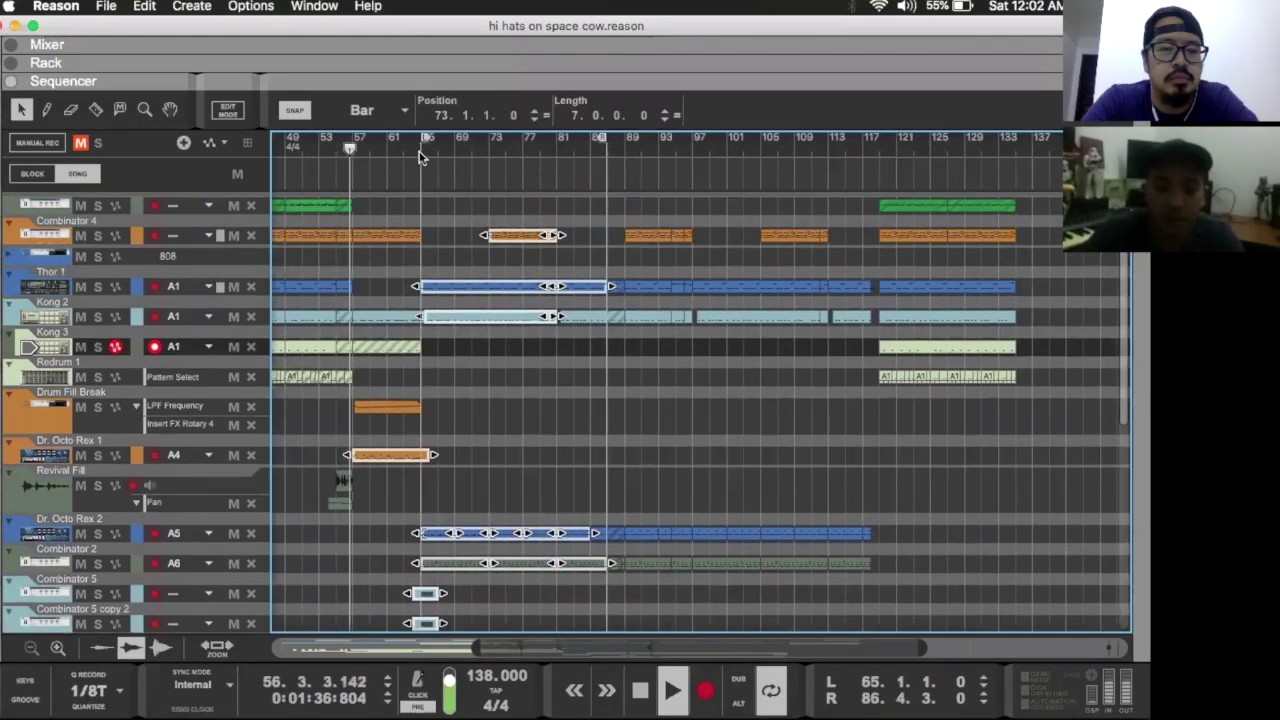
left_click(420, 150)
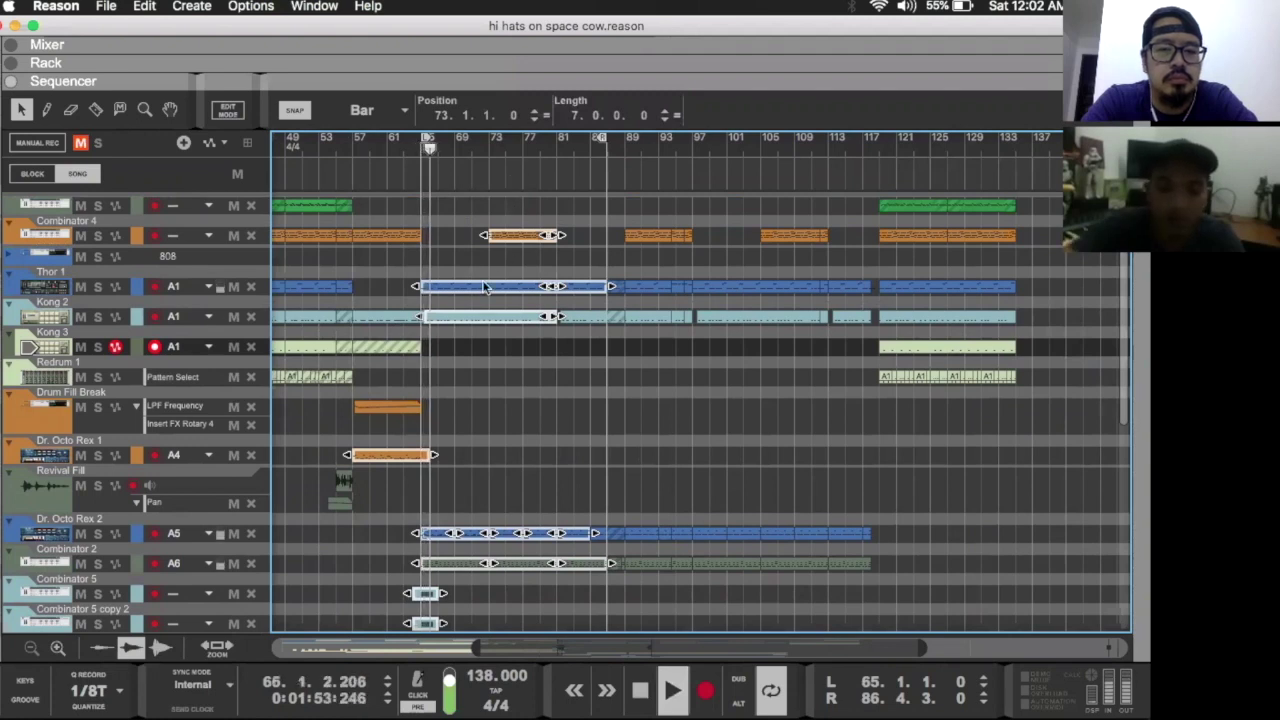
Step: Turn off all solos in the mixer, then solo the Ape Guitars and Organs channels
key("F5")
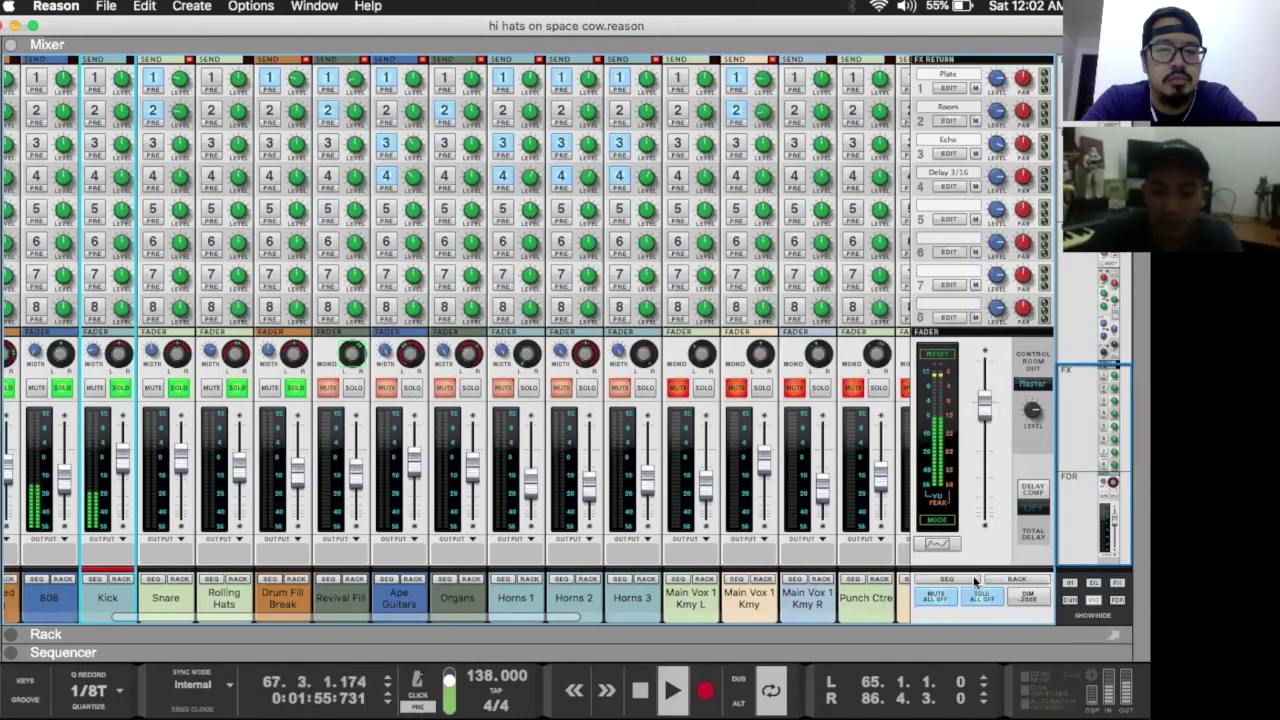
left_click(982, 597)
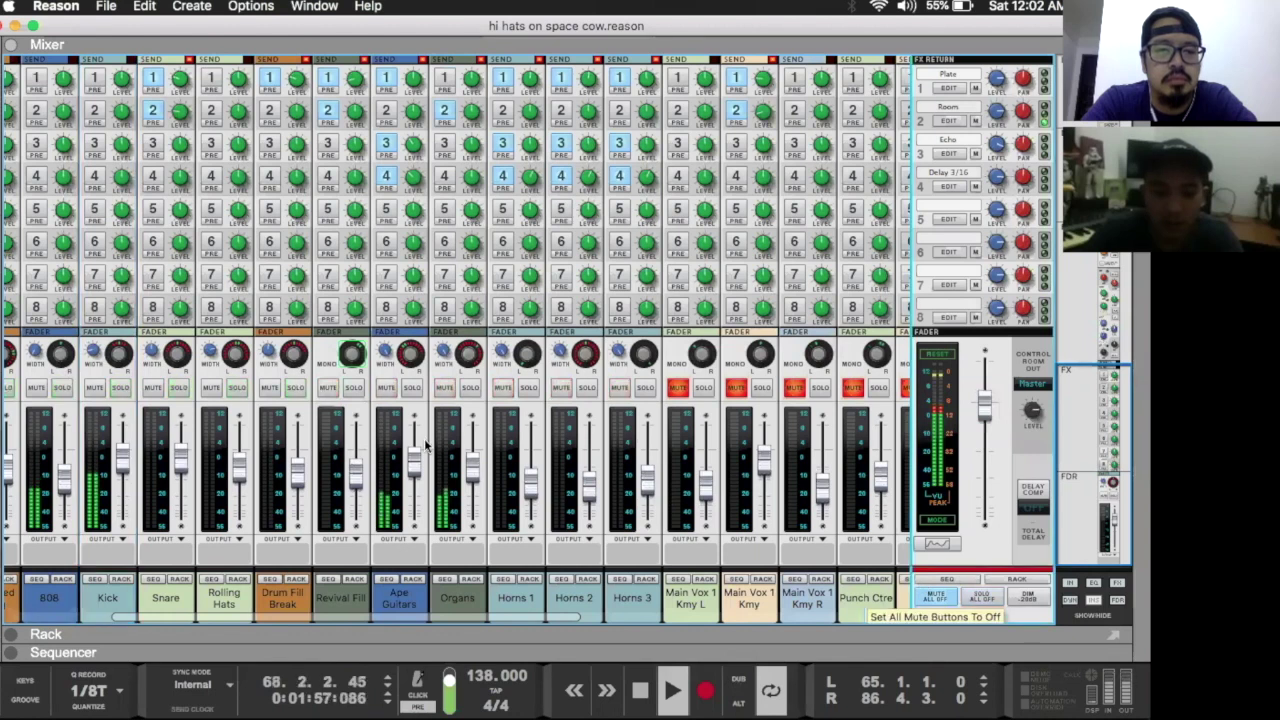
left_click(412, 387)
left_click(470, 388)
Step: Add the Kick and 808 channels to the solo group
scroll(283, 390, "left", 5)
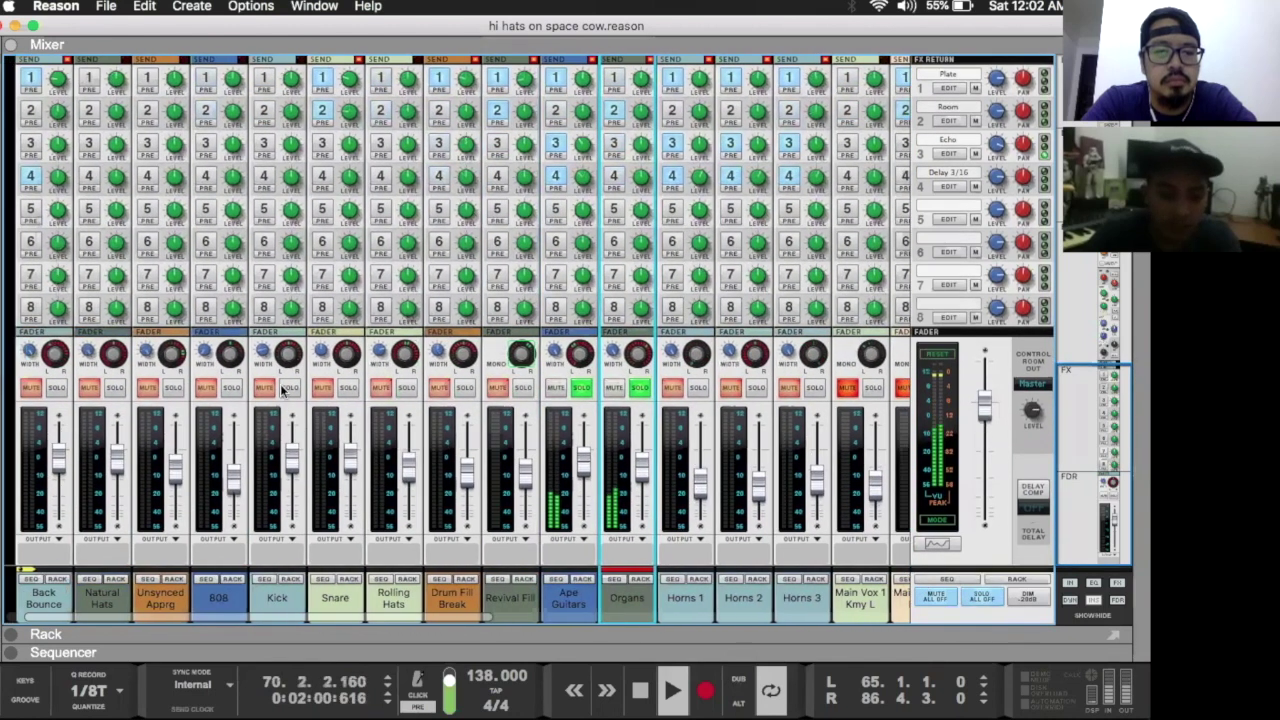
left_click(289, 387)
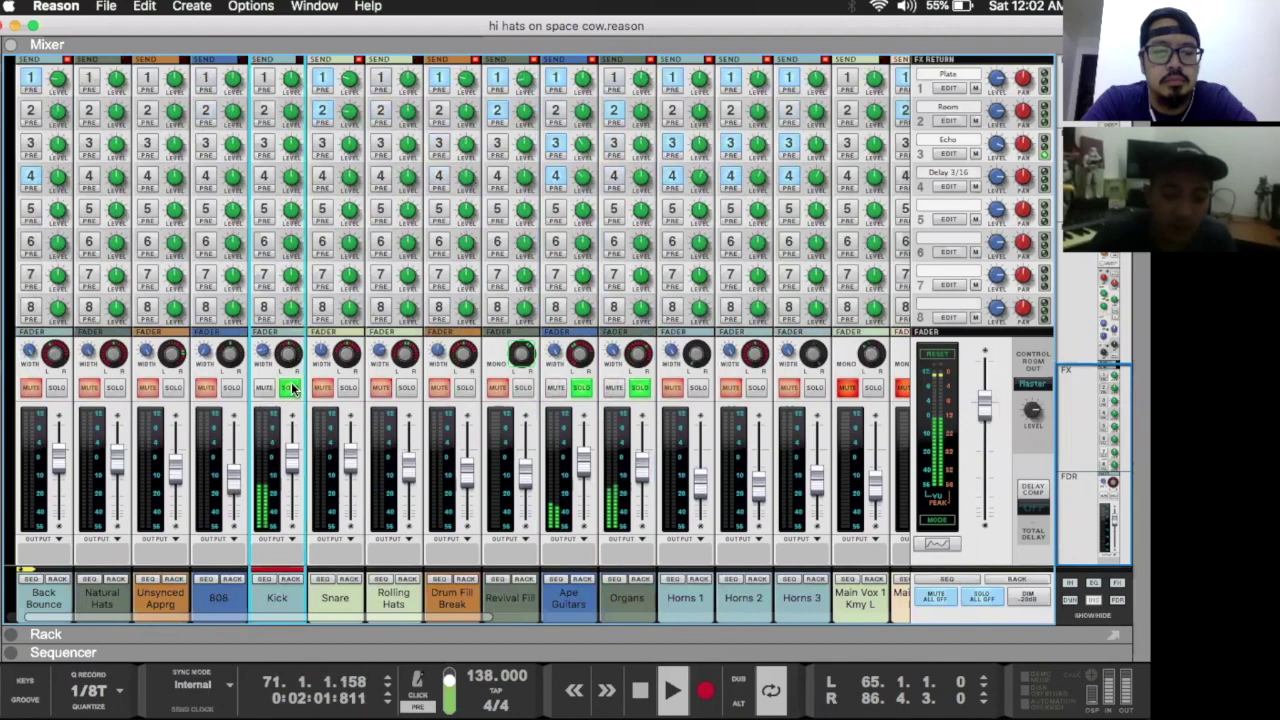
scroll(330, 430, "right", 1)
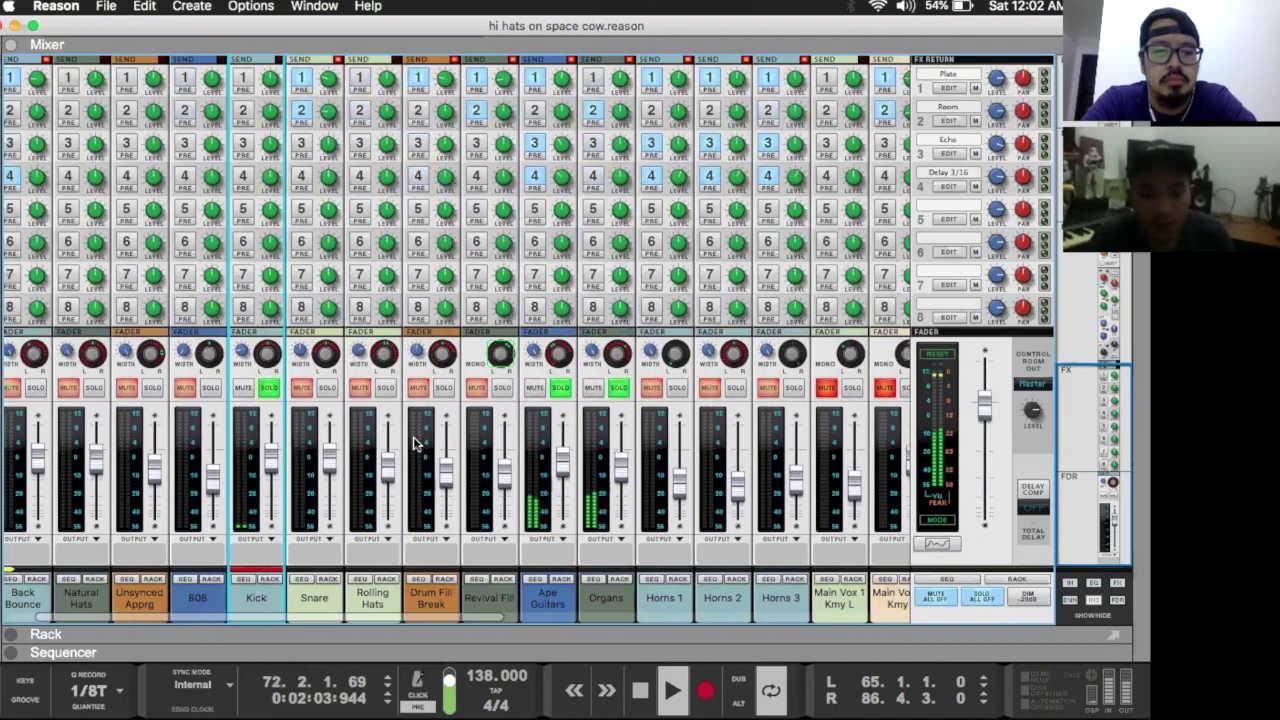
left_click(210, 387)
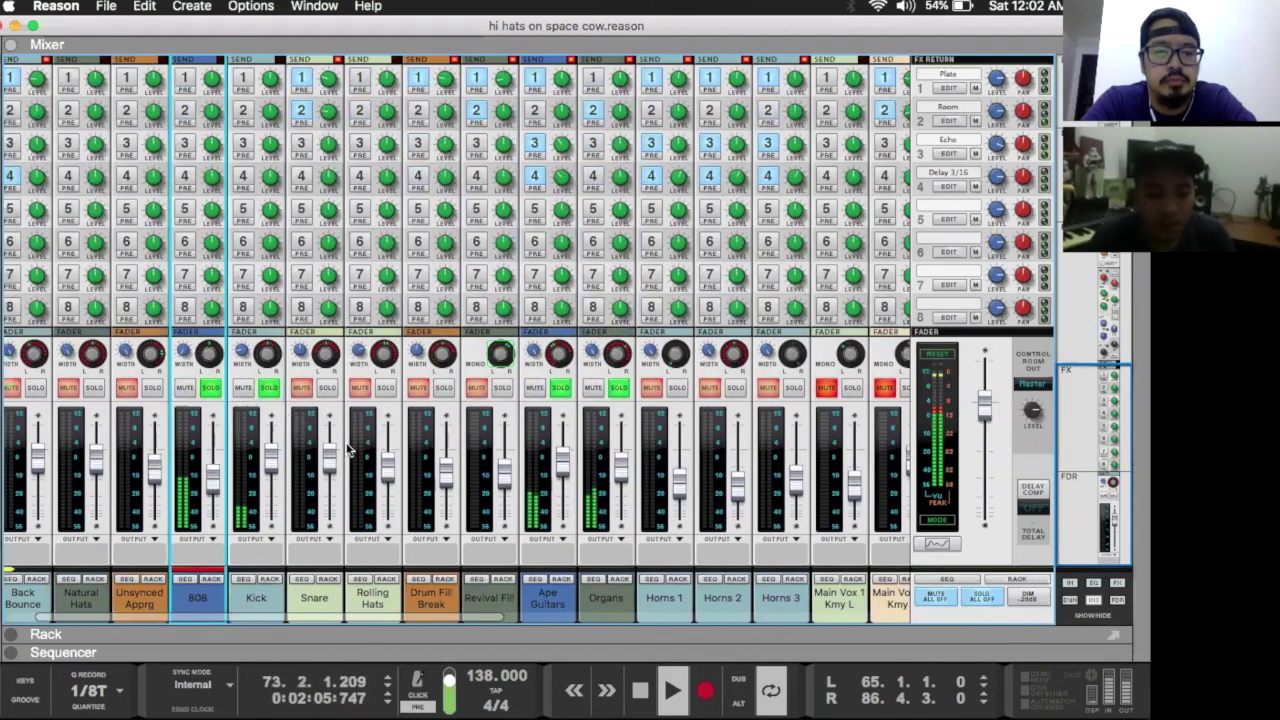
Step: Add the Horns 1, Horns 2 and Horns 3 channels to the solo group
scroll(386, 473, "right", 3)
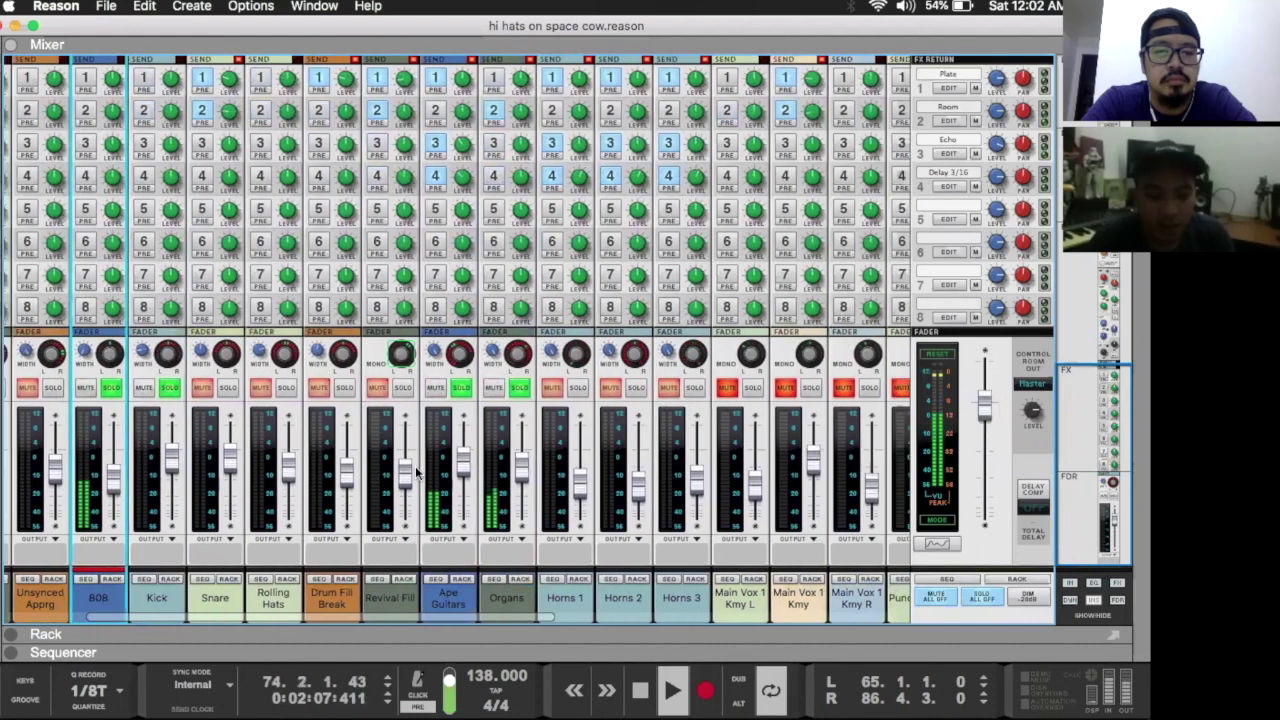
scroll(468, 470, "right", 1)
left_click(515, 387)
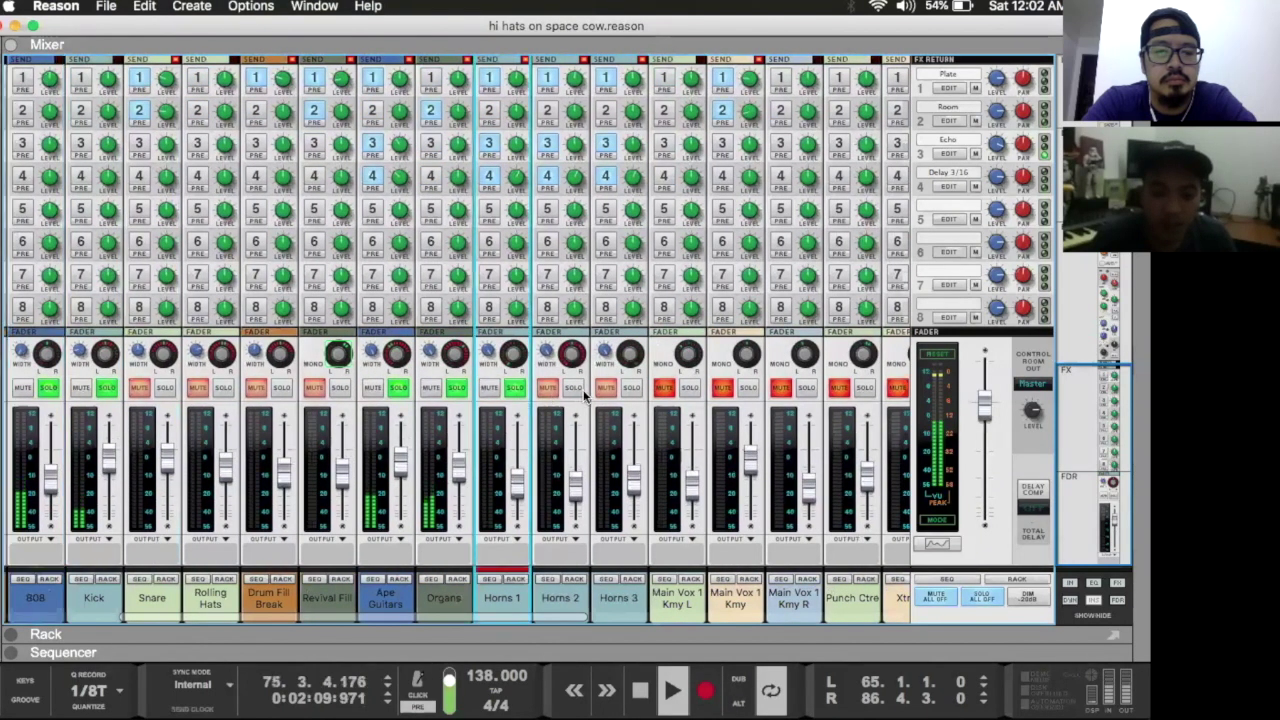
left_click(573, 387)
left_click(631, 387)
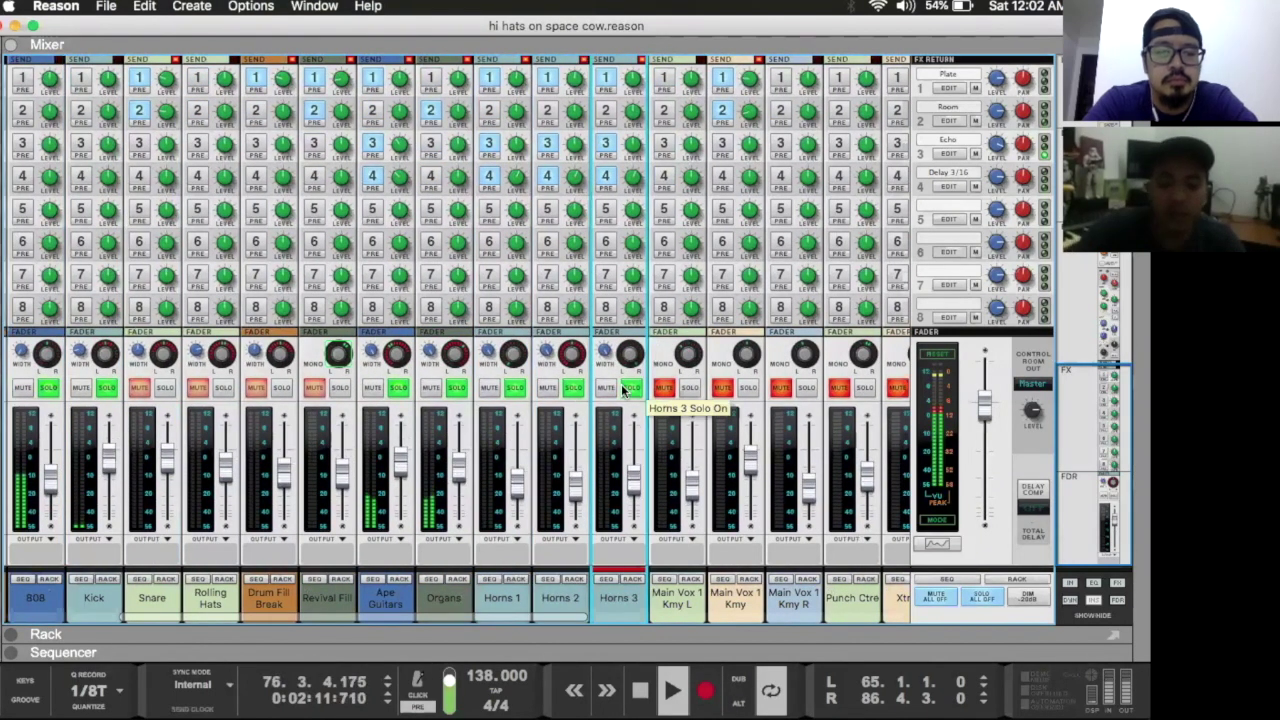
Step: Set the loop's left locator to bar 64 in the sequencer, play from there, and return to the mixer
key("F7")
left_click(420, 150)
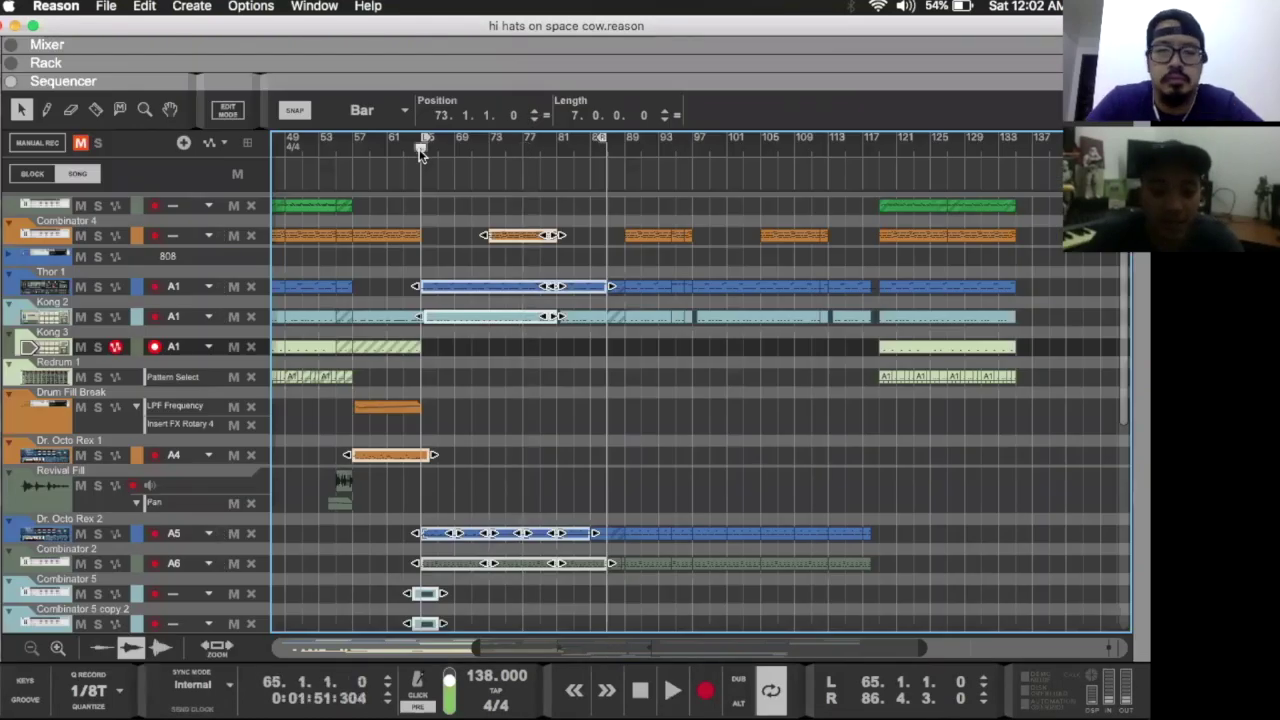
key("F5")
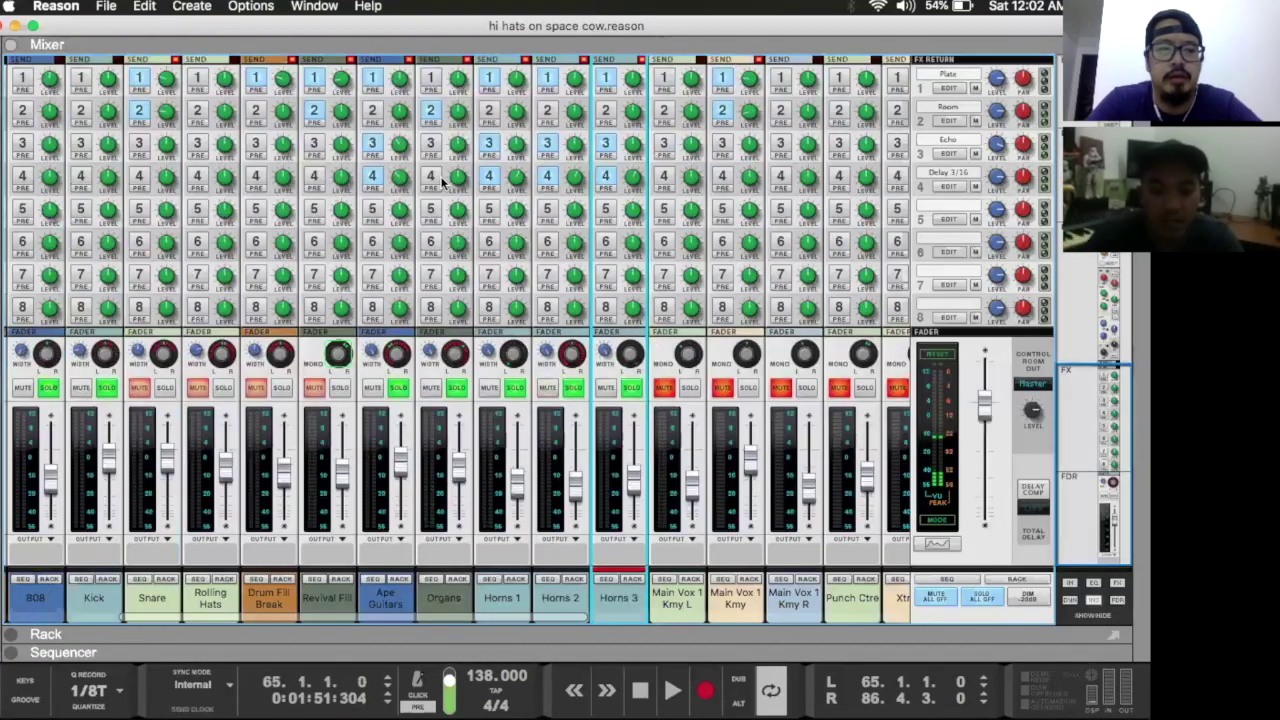
key("F7")
left_click(414, 150)
key("space")
key("F5")
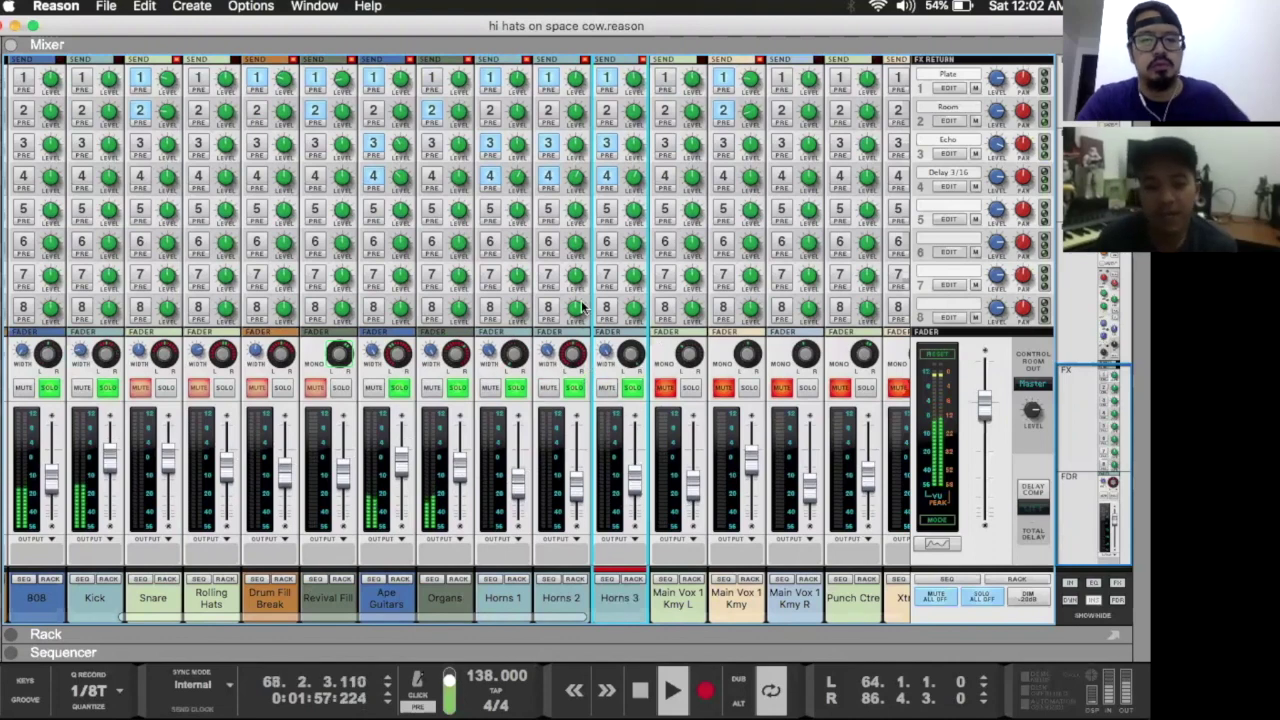
Step: Examine the filter, EQ and send settings of the three Horns channels in the mixer
scroll(585, 459, "up", 5)
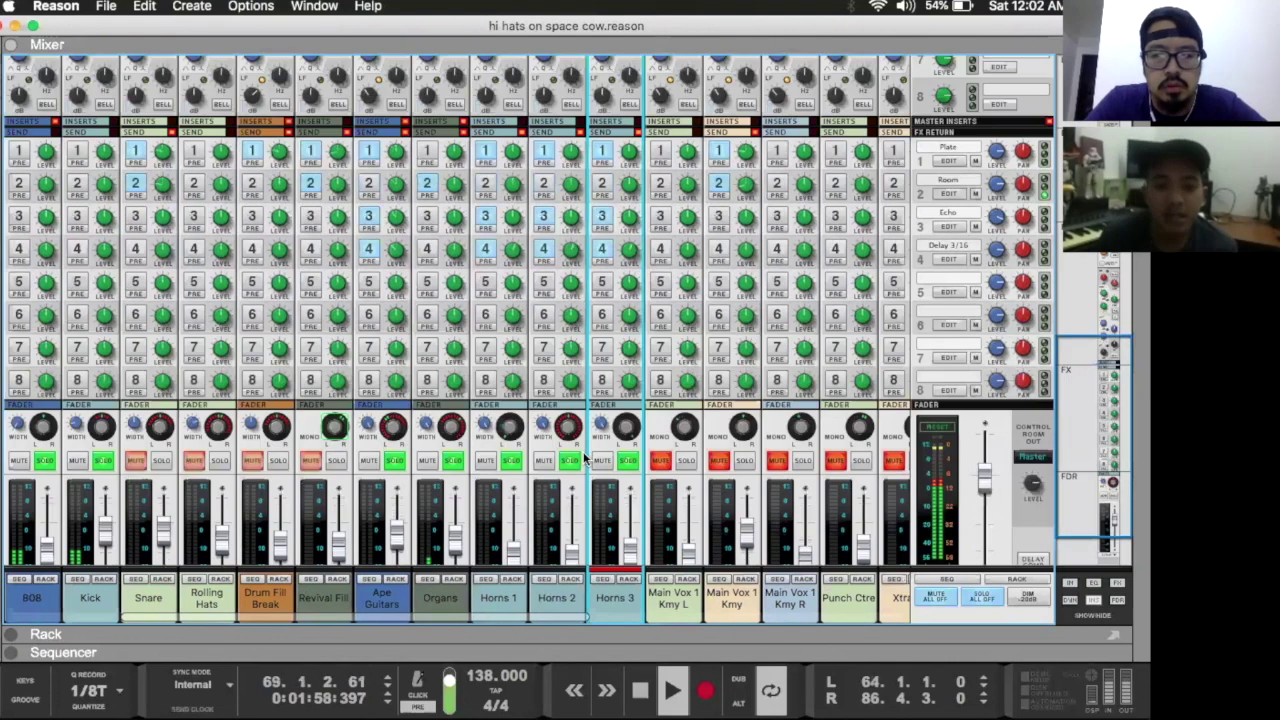
scroll(522, 200, "up", 3)
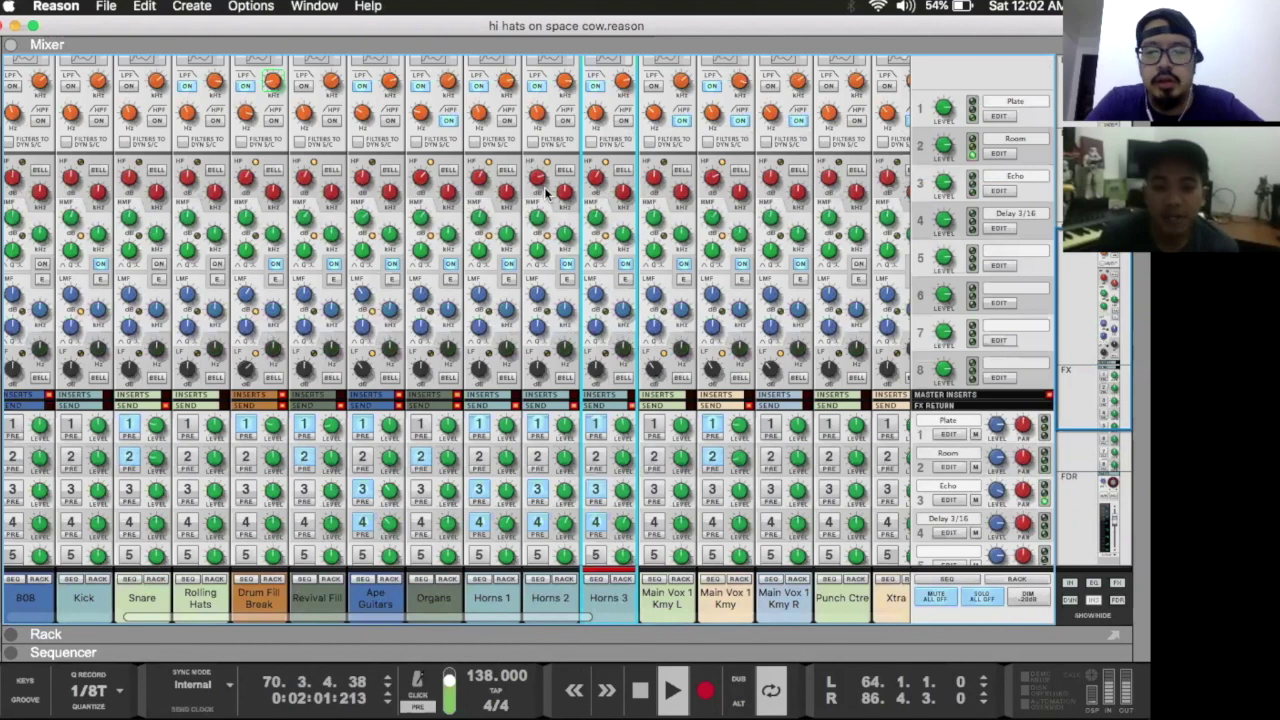
scroll(545, 193, "up", 2)
scroll(548, 203, "down", 2)
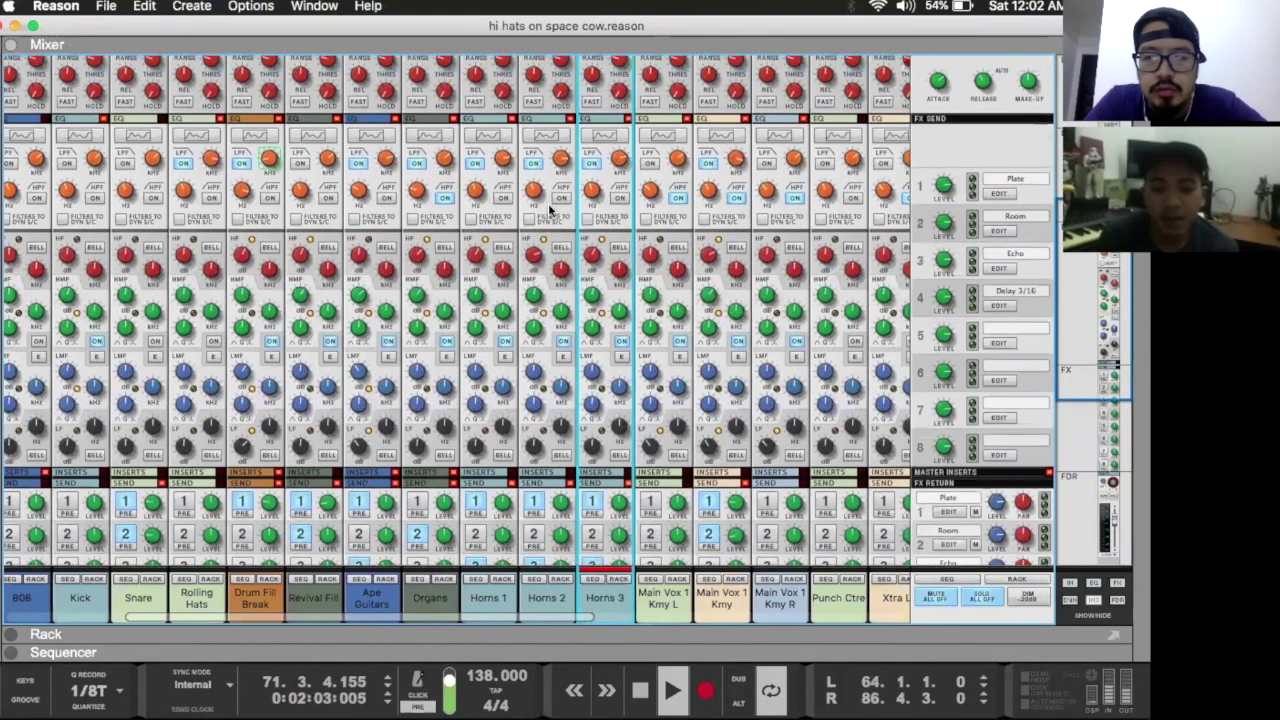
scroll(513, 203, "up", 2)
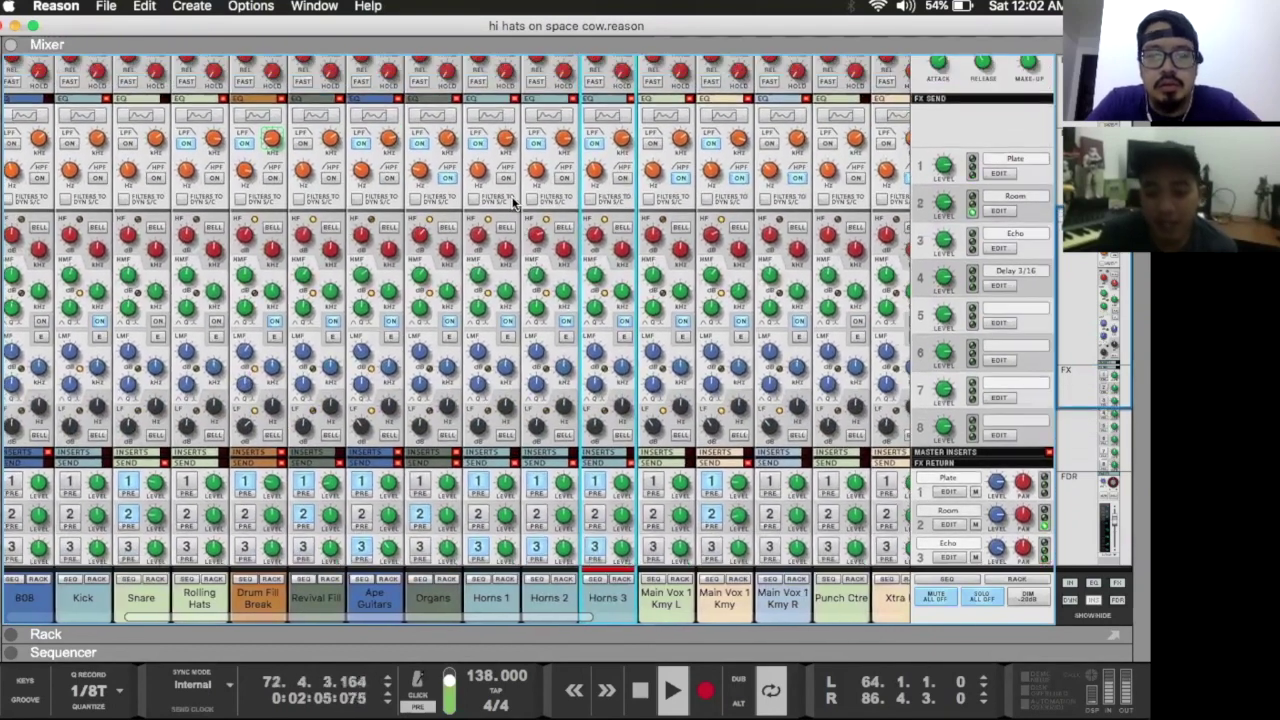
scroll(513, 203, "down", 1)
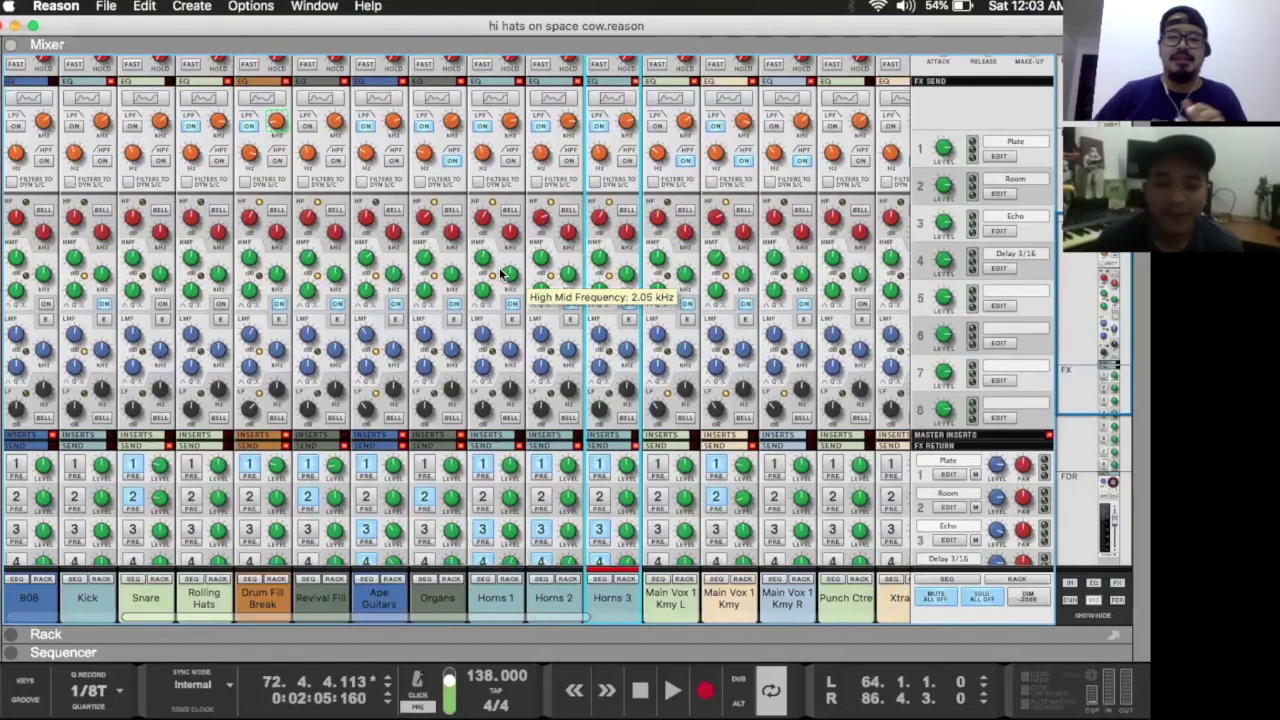
scroll(503, 273, "down", 1)
scroll(503, 273, "down", 3)
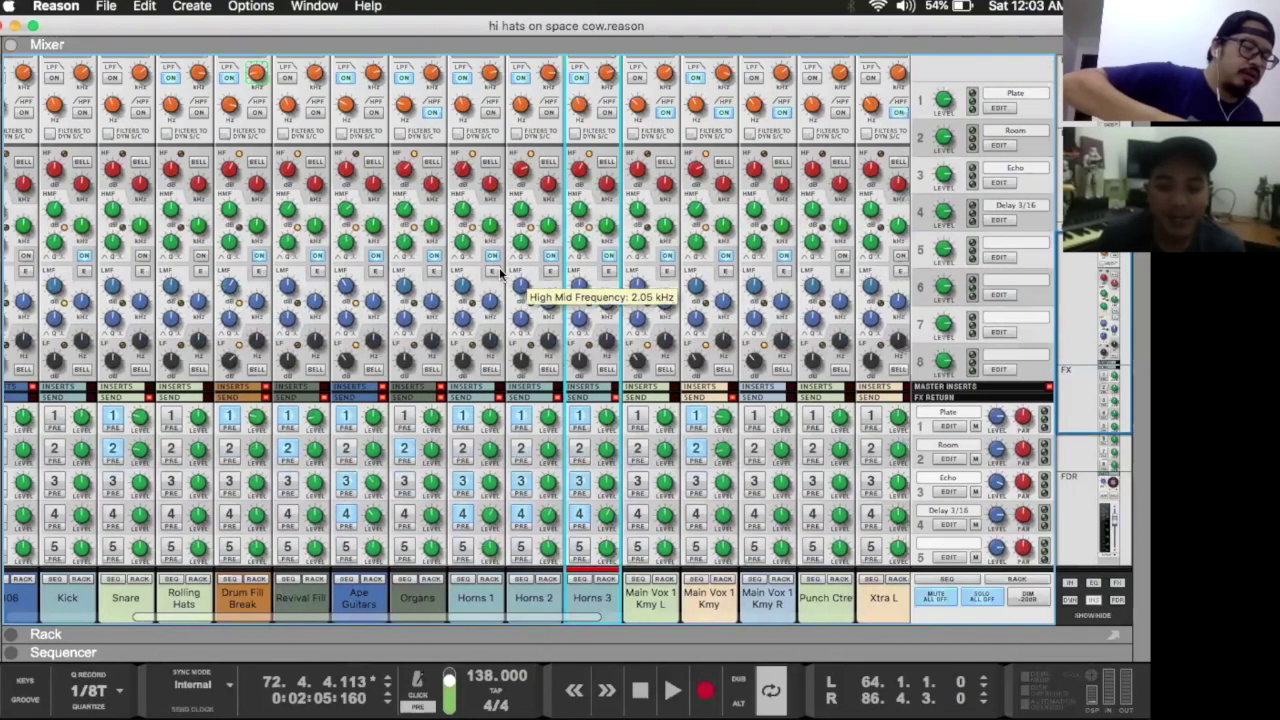
scroll(503, 273, "down", 10)
Step: Loop the whole song in the sequencer with the left locator at bar 1 and the right locator at bar 137
scroll(503, 273, "right", 10)
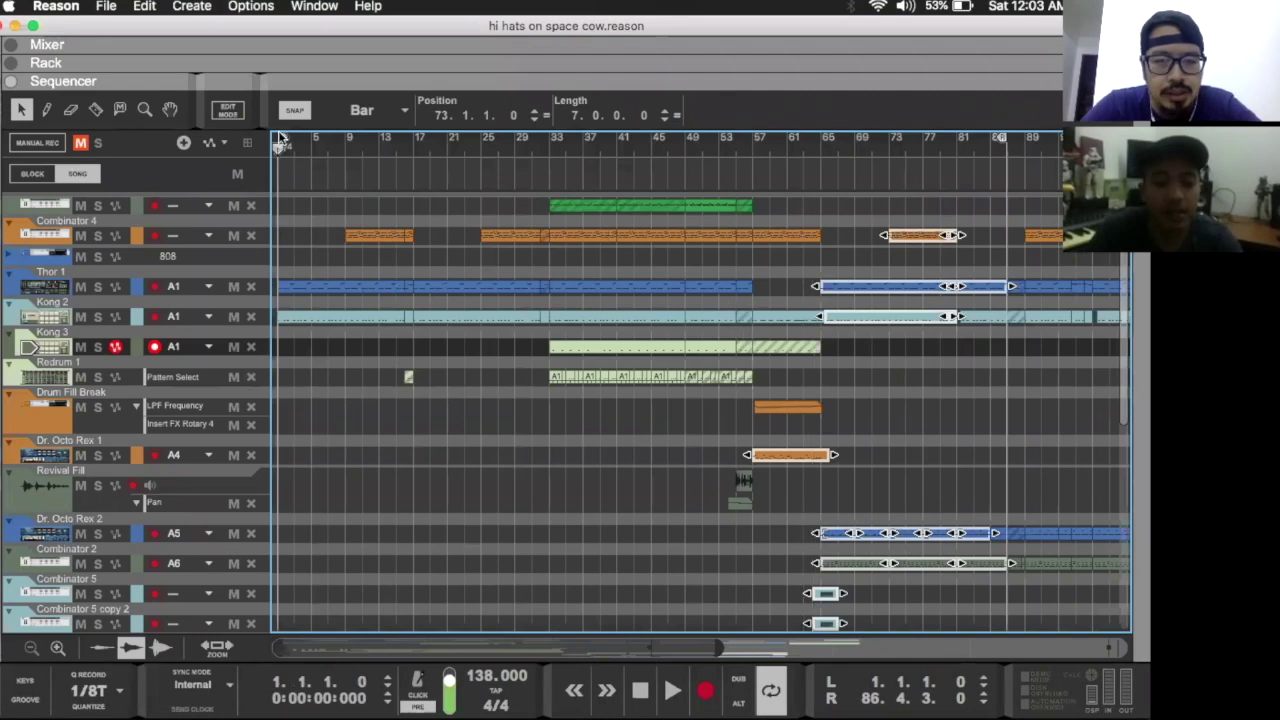
scroll(690, 200, "right", 10)
scroll(690, 200, "up", 1)
scroll(668, 155, "right", 7)
scroll(668, 155, "up", 1)
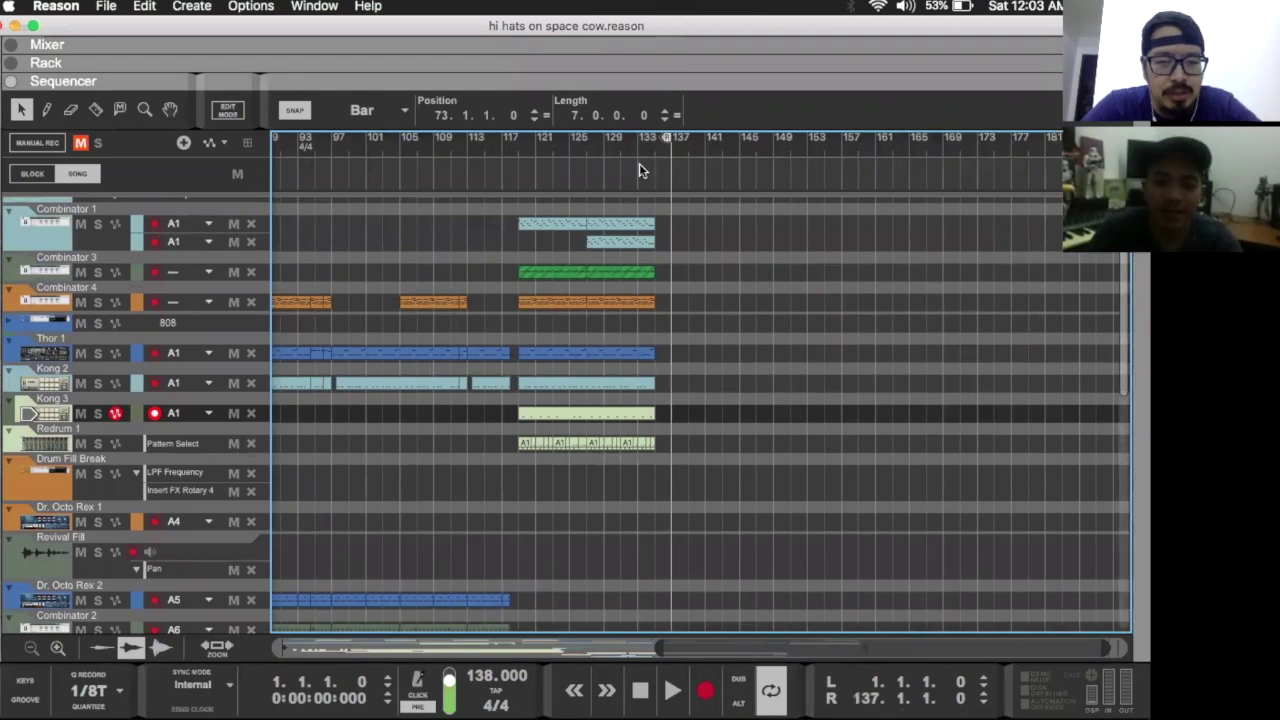
Step: Look over the sequencer's lower tracks and examine the Main Vox 1 Kmy and Xtra vocal clips up close
scroll(510, 230, "left", 15)
scroll(510, 230, "down", 8)
scroll(511, 286, "down", 1)
scroll(511, 286, "right", 1)
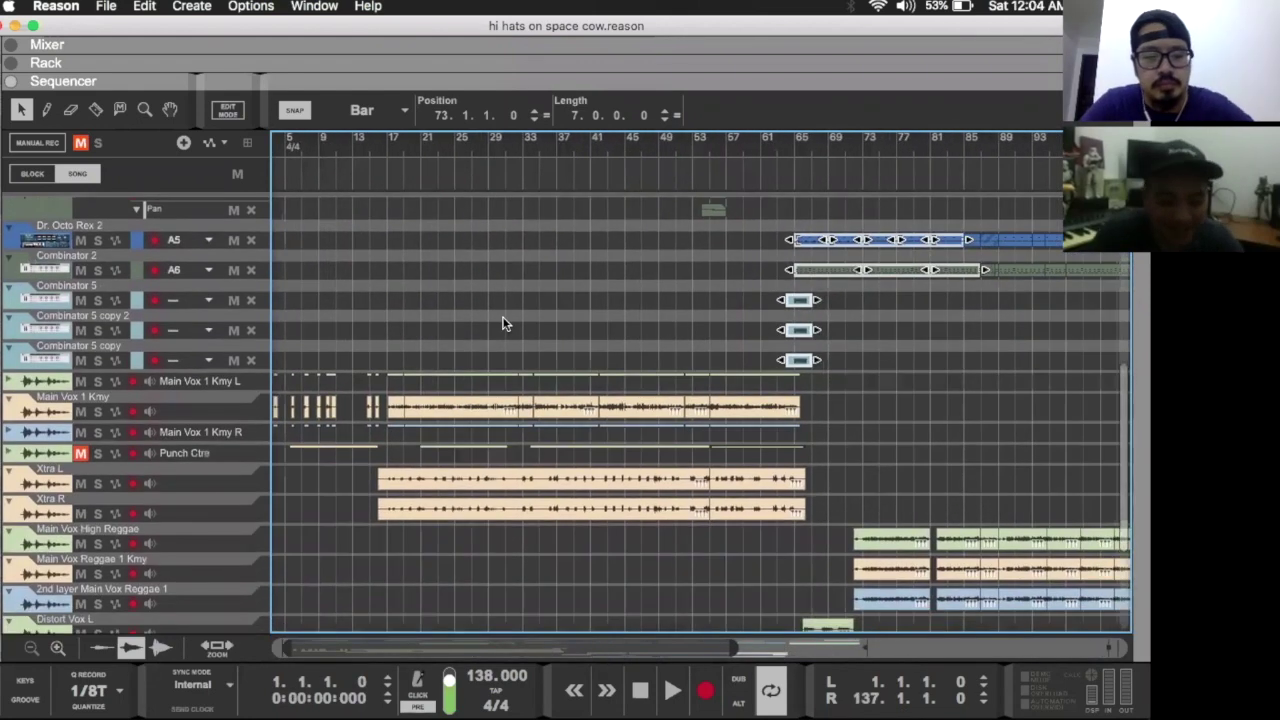
scroll(503, 323, "up", 3)
scroll(515, 363, "up", 2)
scroll(515, 363, "left", 2)
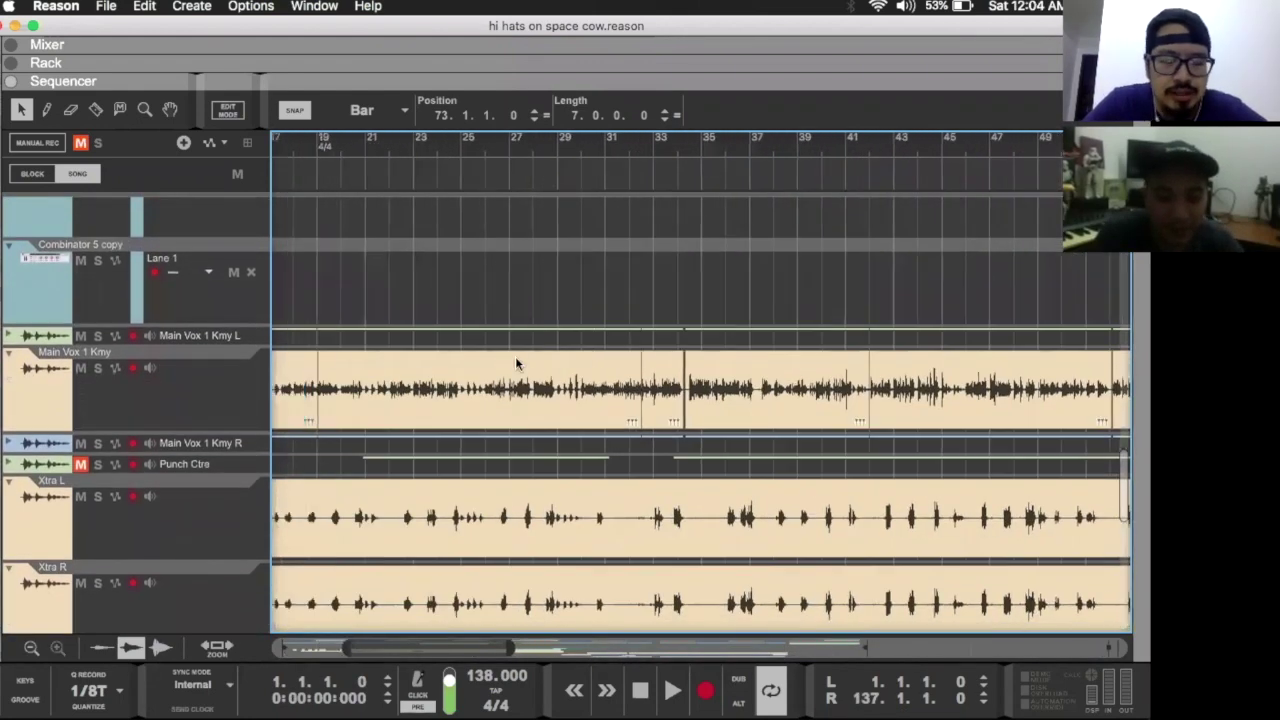
Step: Play the opening bars of the song briefly, stop playback, and deselect the clips in the arrangement
scroll(320, 546, "down", 5)
key("space")
key("space")
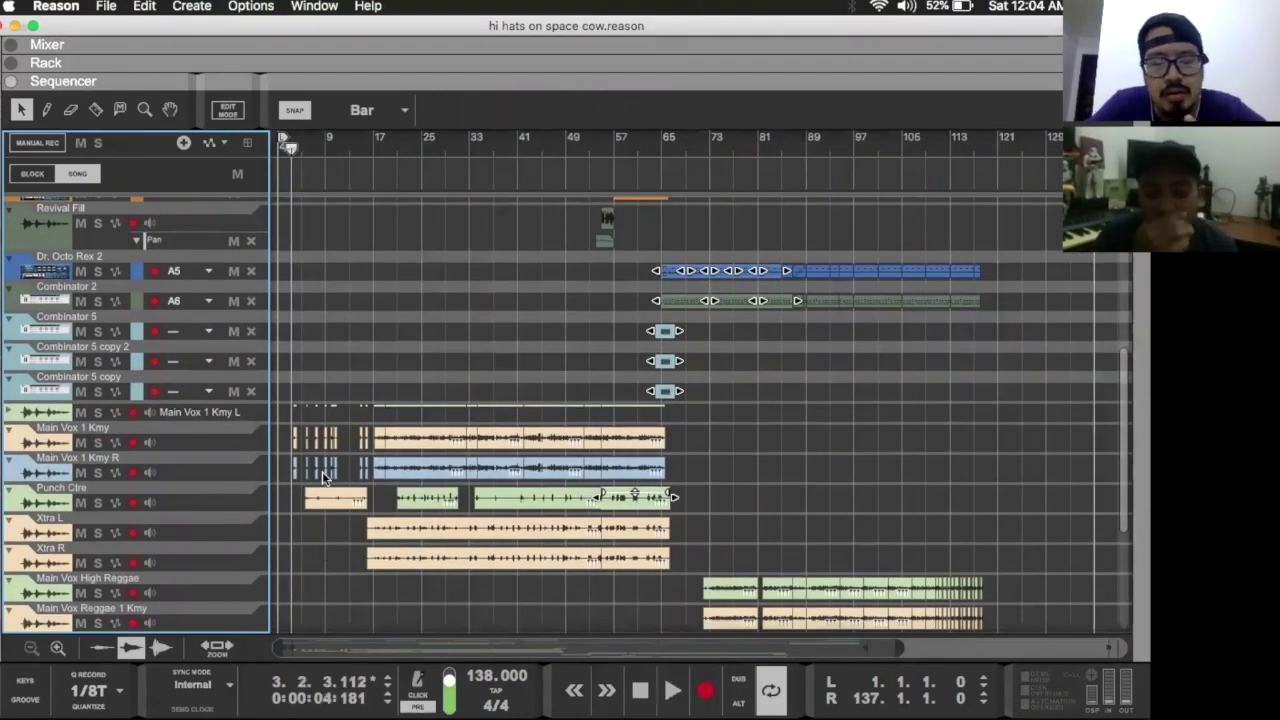
scroll(407, 423, "up", 3)
left_click(437, 396)
scroll(437, 400, "down", 2)
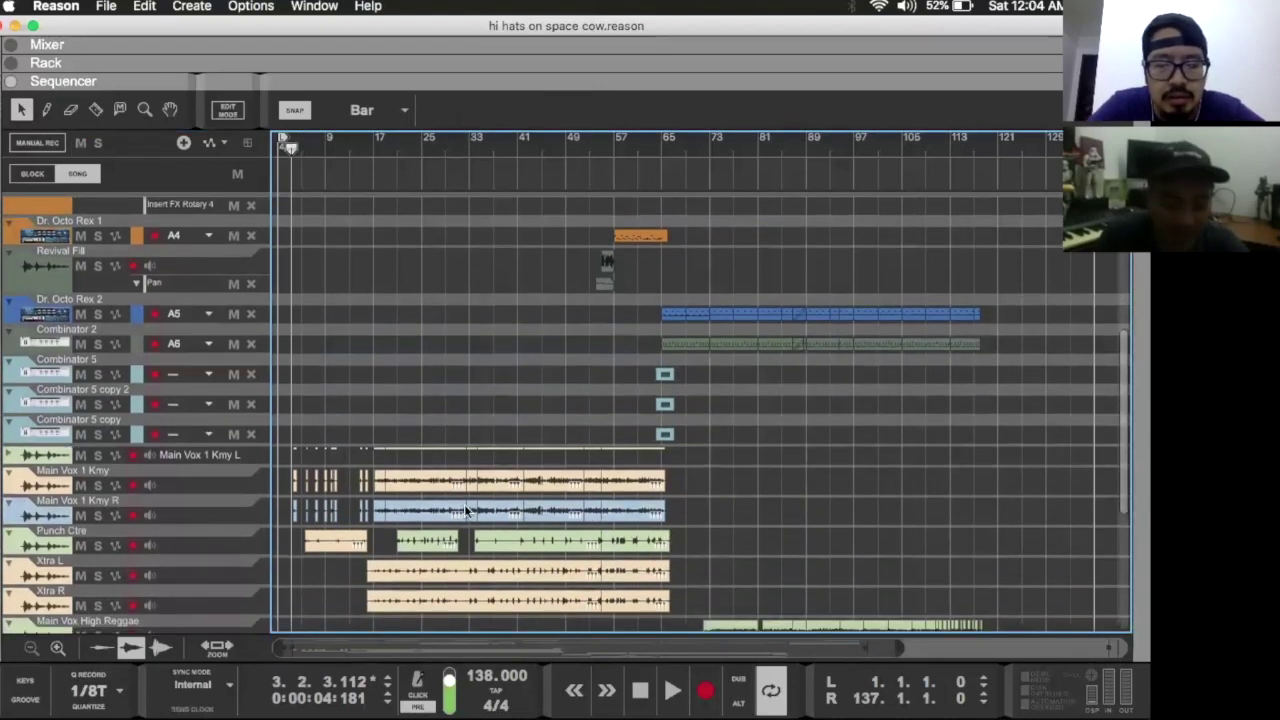
Step: Examine the clip layout of the main, Punch Ctre, Xtra and reggae vocal tracks across the song
scroll(466, 500, "up", 8)
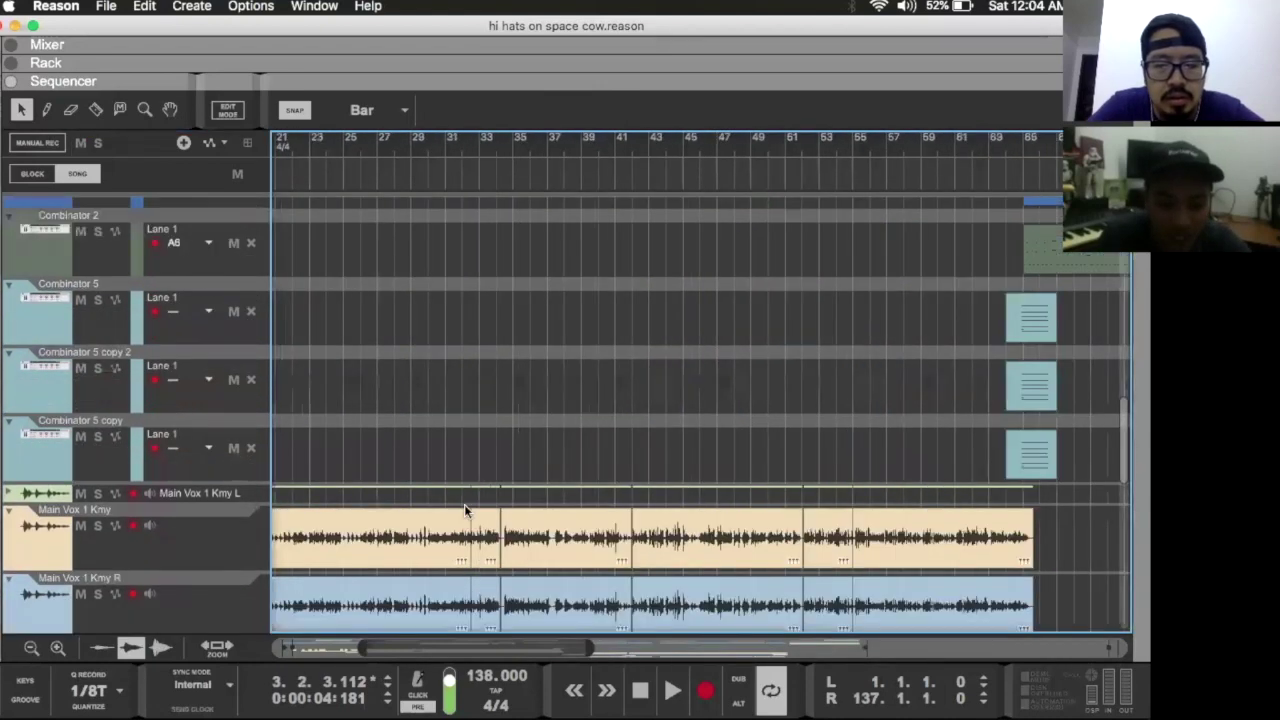
scroll(466, 500, "up", 2)
scroll(466, 500, "down", 12)
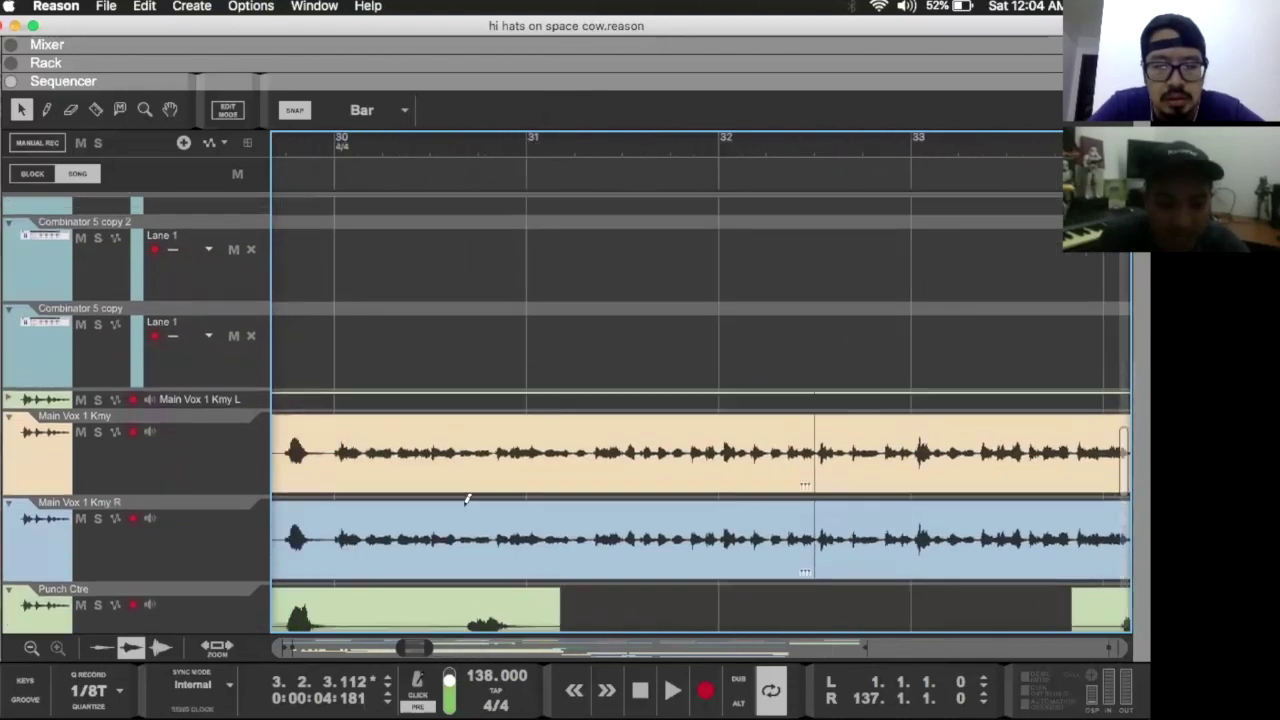
scroll(466, 500, "down", 3)
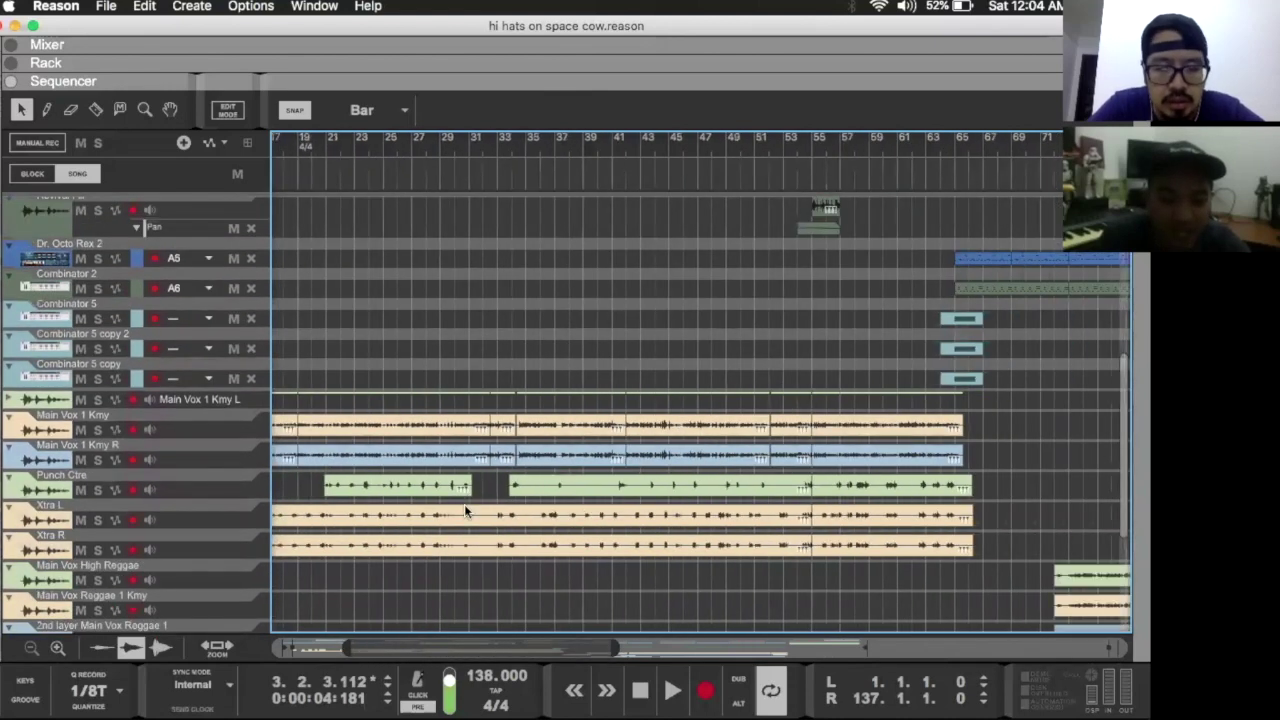
scroll(464, 504, "down", 4)
scroll(568, 515, "down", 3)
scroll(577, 518, "down", 5)
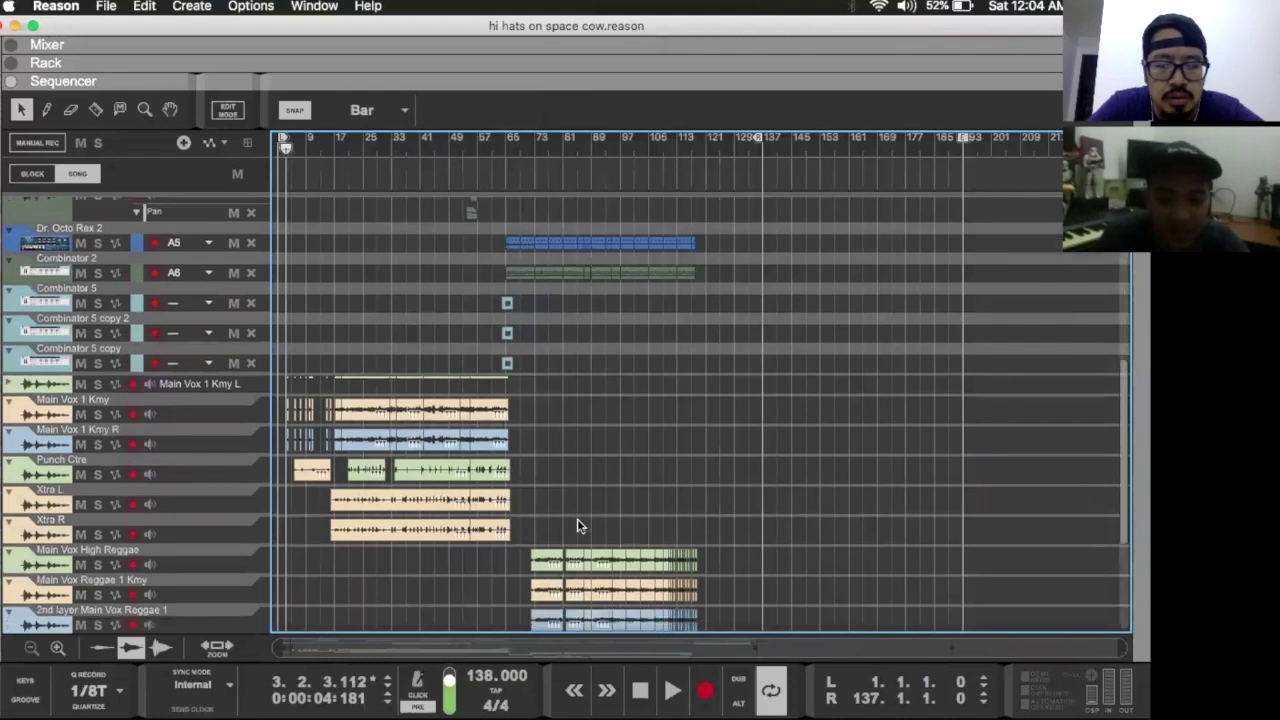
scroll(475, 393, "down", 3)
scroll(475, 393, "up", 3)
Step: Play the opening vocal section and set the Punch Ctre channel's level to -16.28 dB in the mixer
key("space")
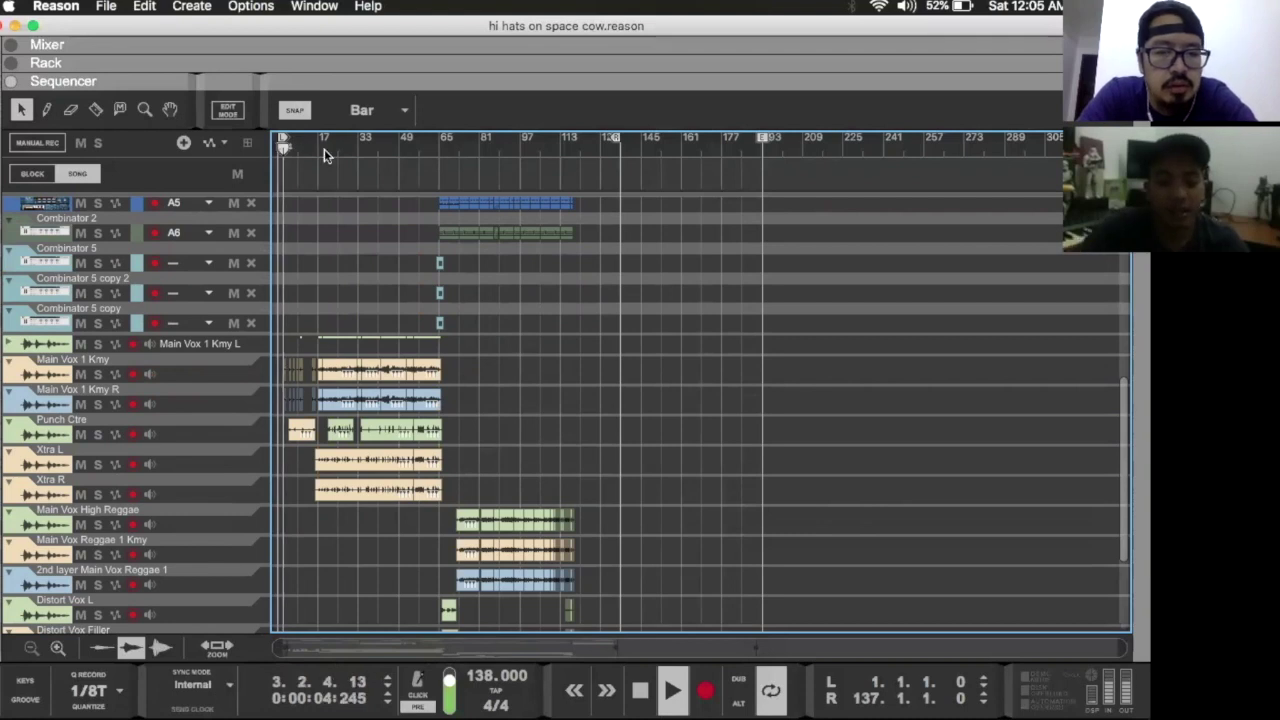
key("F5")
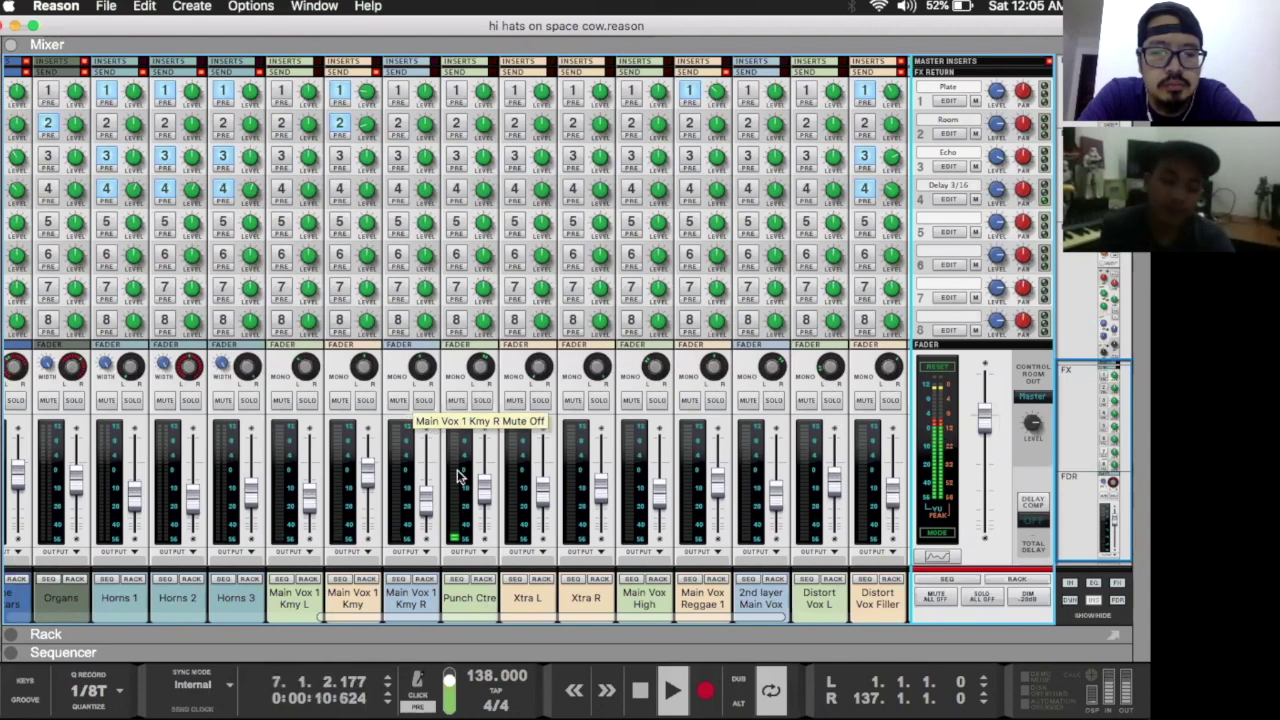
left_click_drag(485, 487, 487, 492)
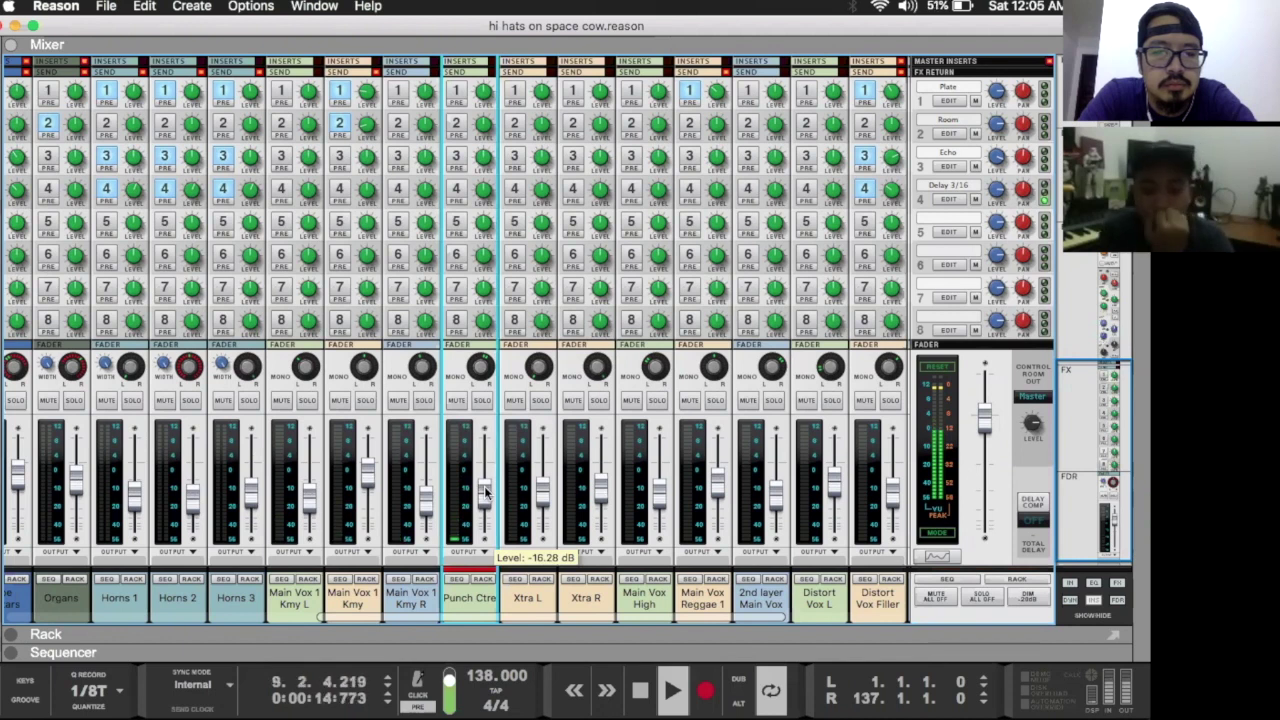
Step: Examine the filter, EQ and effect send settings of the Main Vox 1 Kmy channel and its L and R doubles
scroll(377, 426, "up", 1)
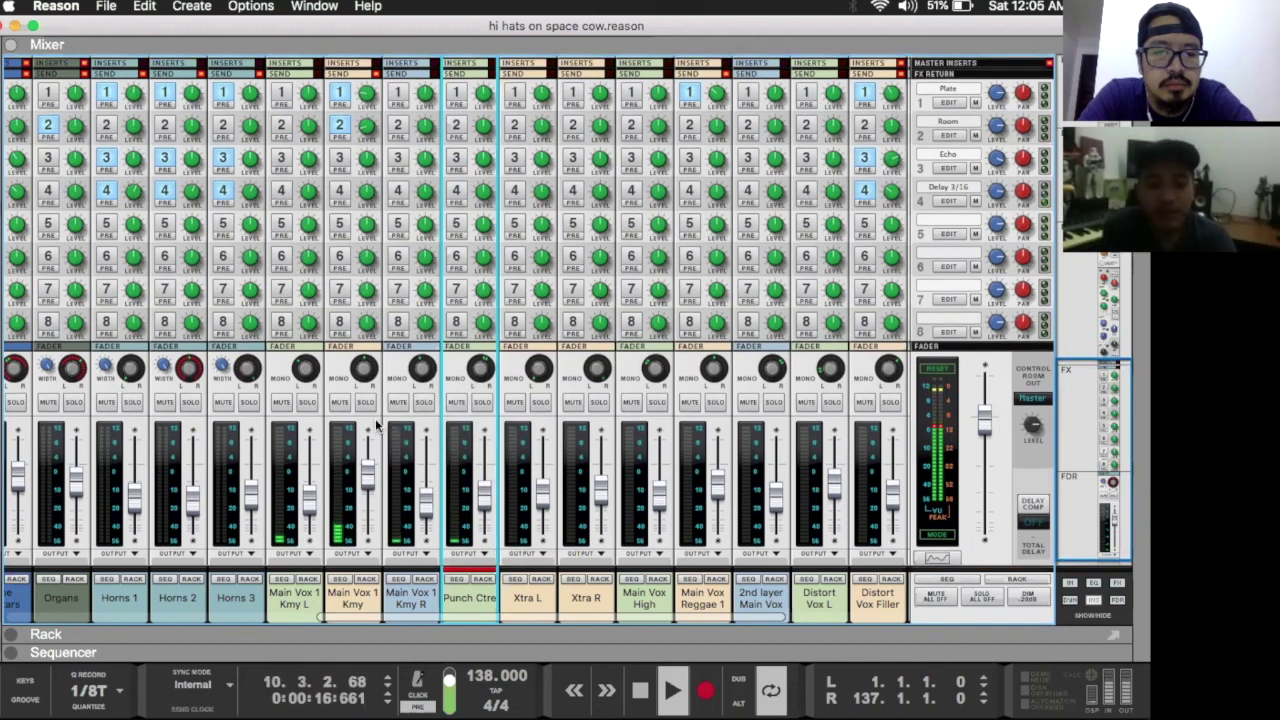
scroll(377, 426, "up", 3)
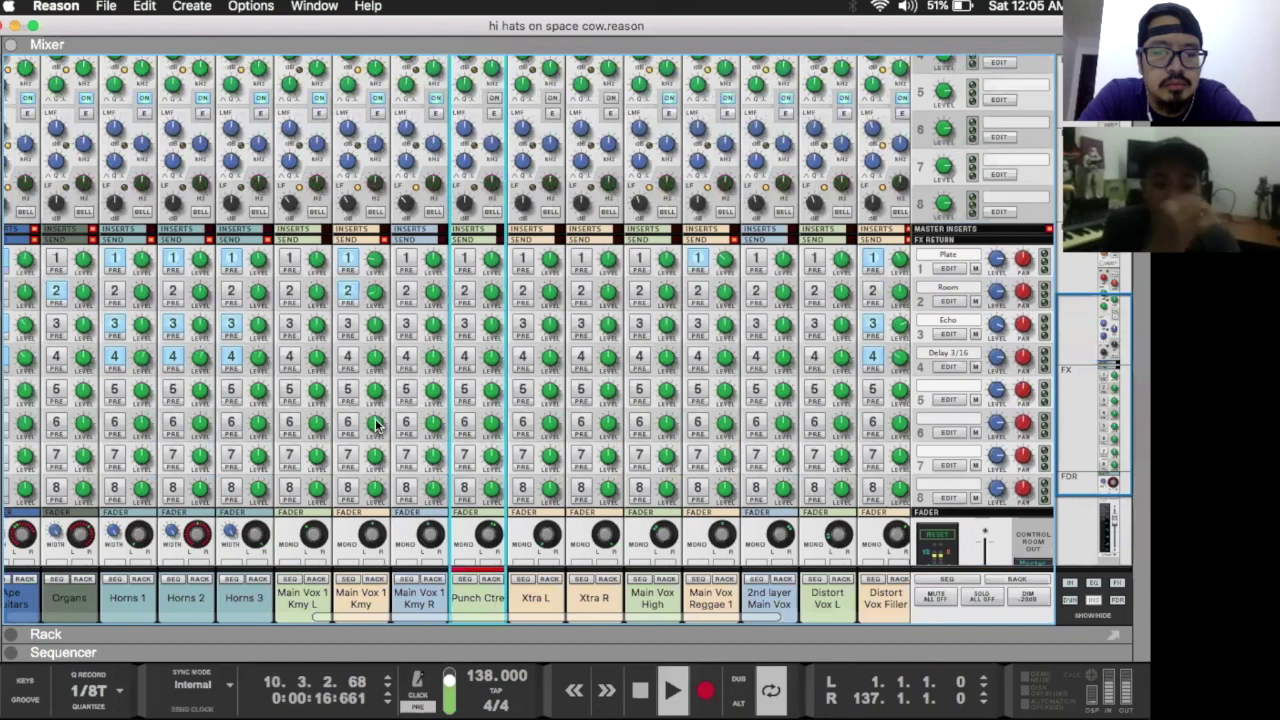
scroll(377, 426, "up", 4)
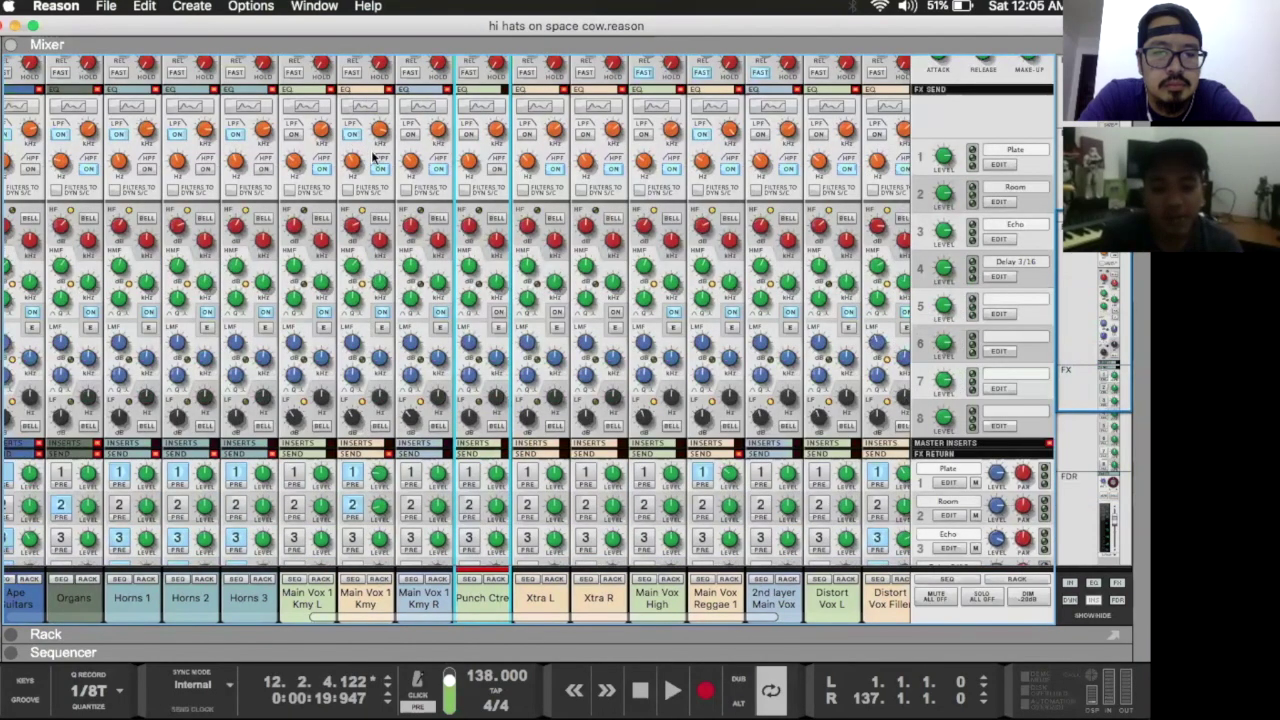
scroll(379, 330, "up", 1)
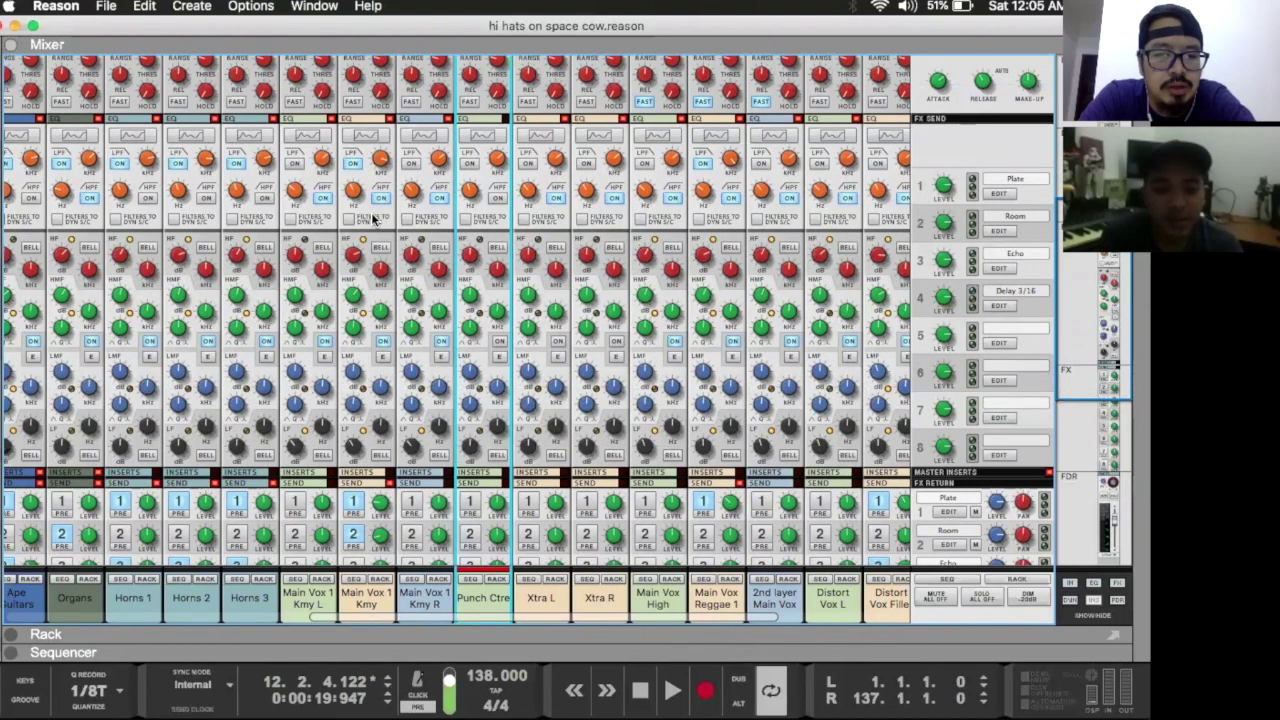
scroll(375, 220, "down", 7)
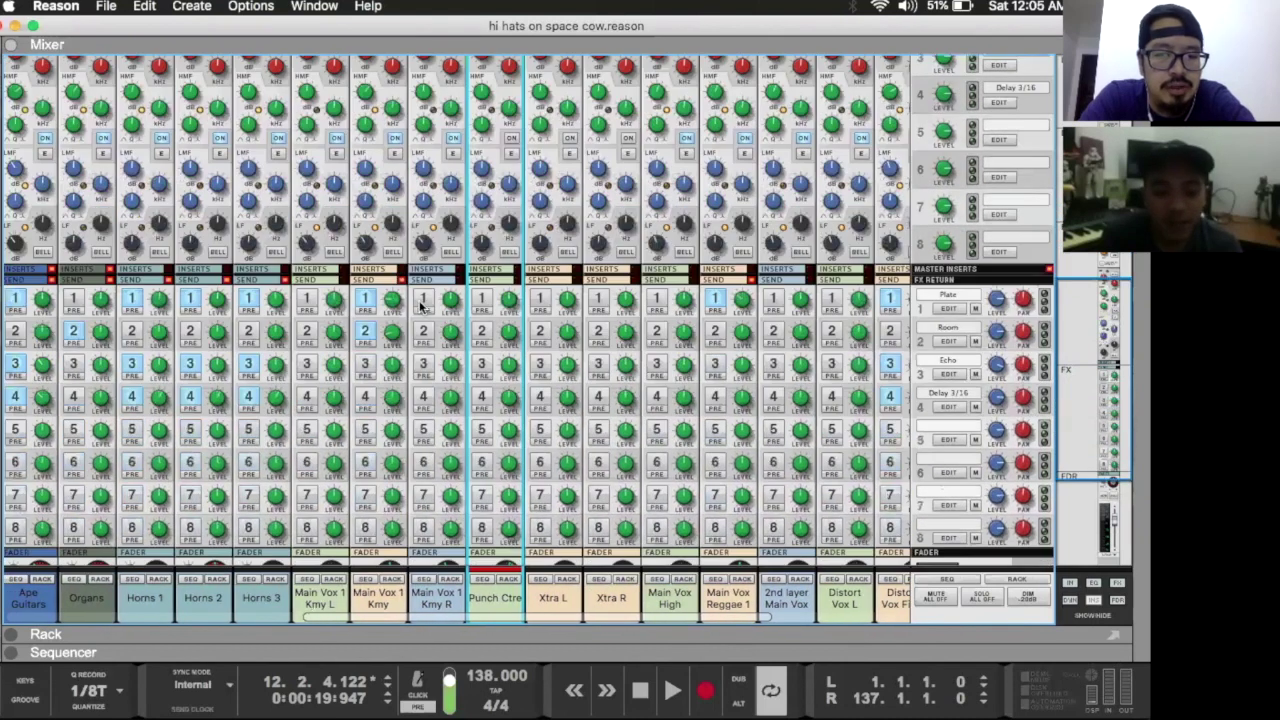
scroll(421, 300, "down", 5)
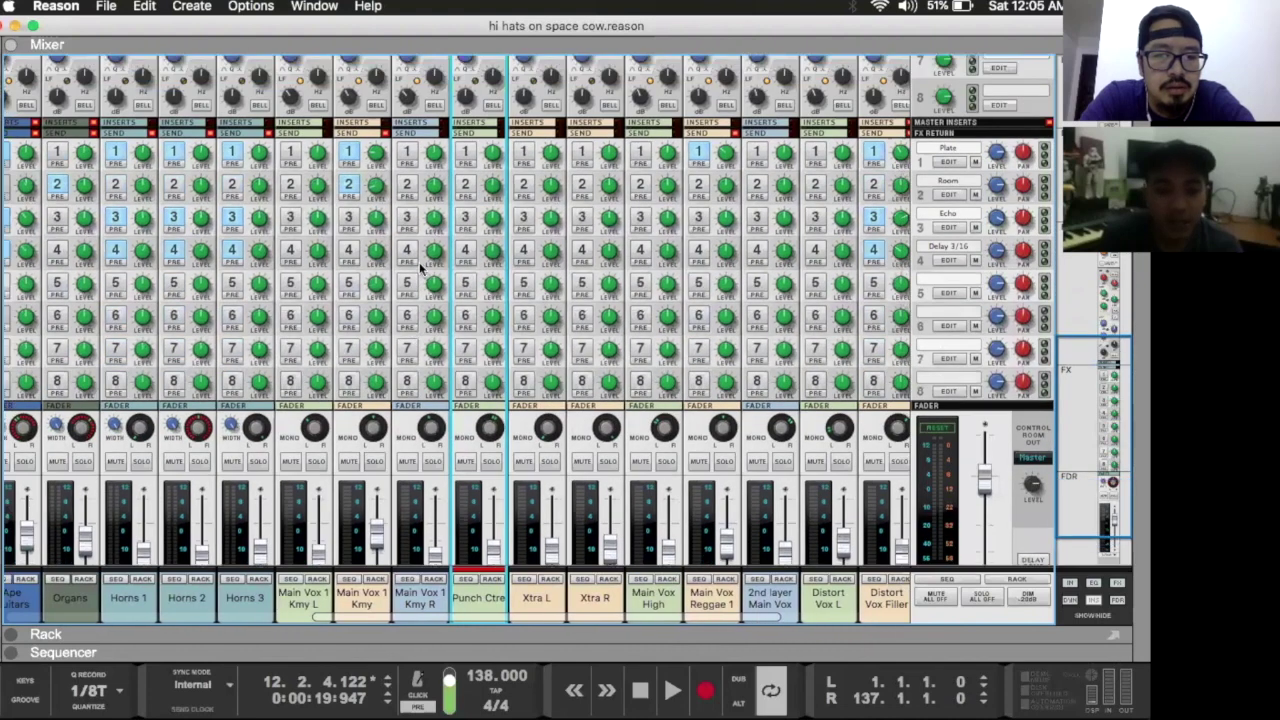
scroll(418, 218, "up", 9)
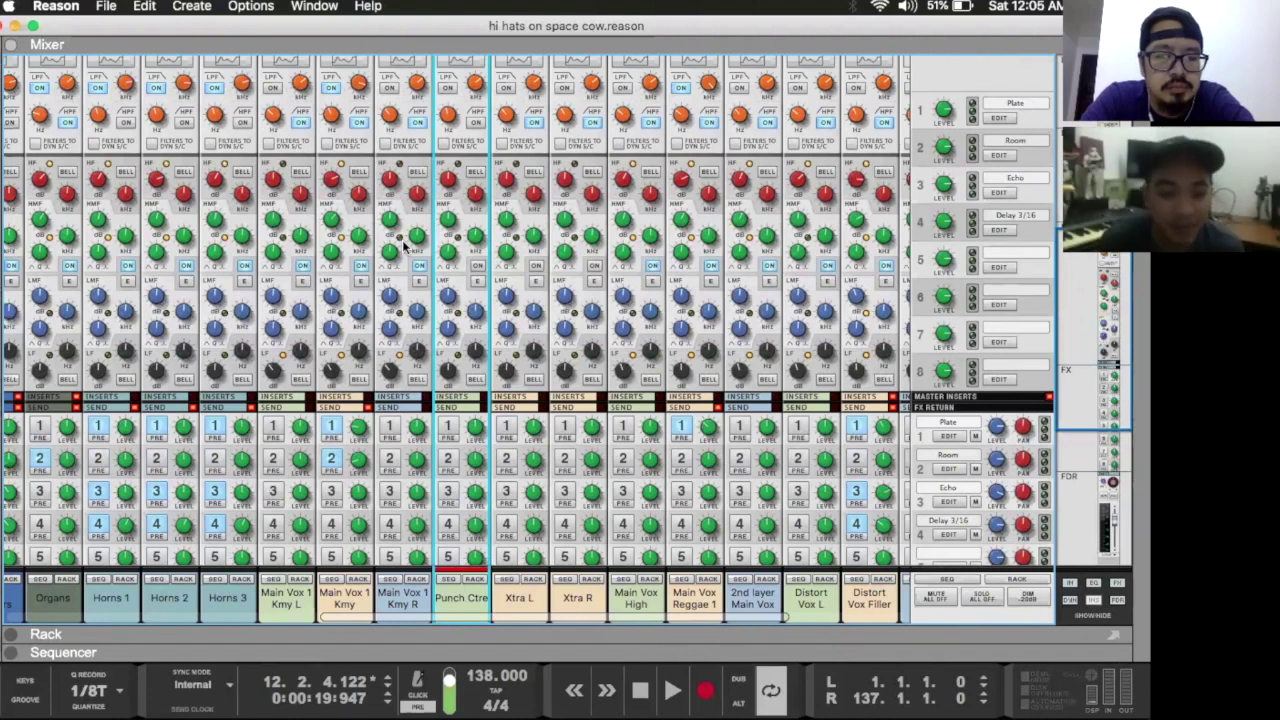
scroll(403, 243, "down", 12)
scroll(404, 362, "up", 4)
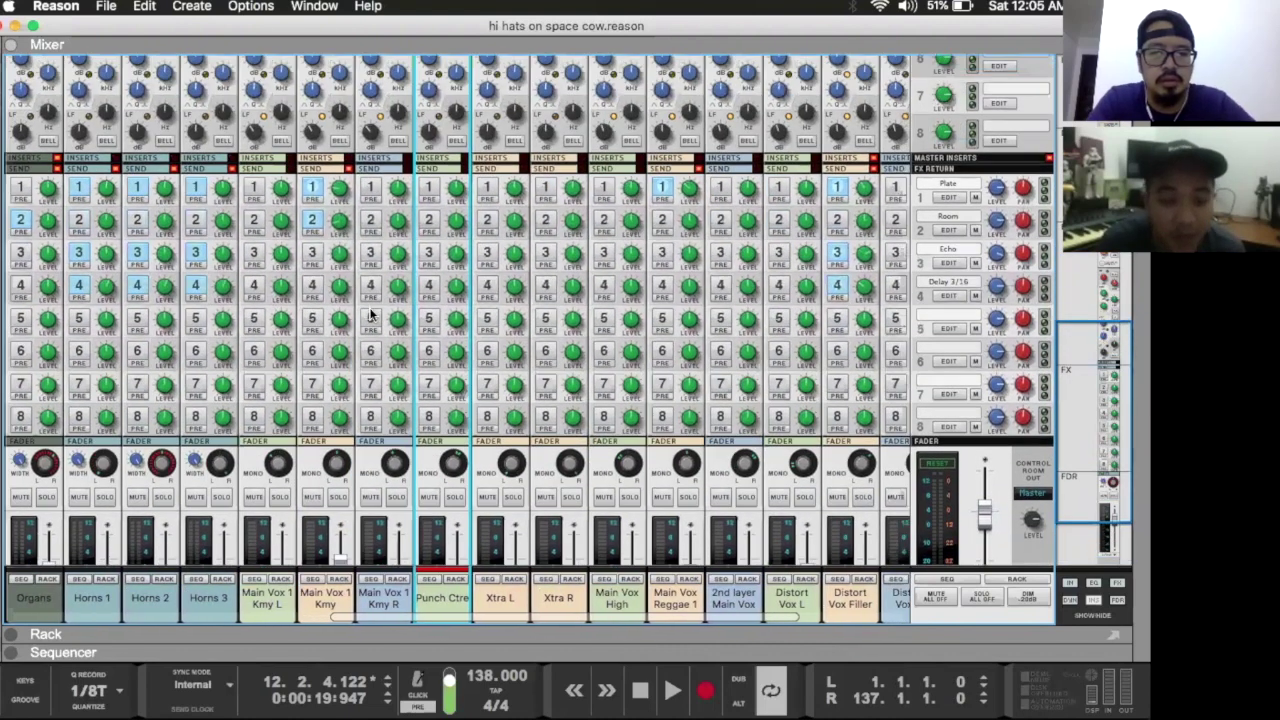
scroll(365, 305, "up", 3)
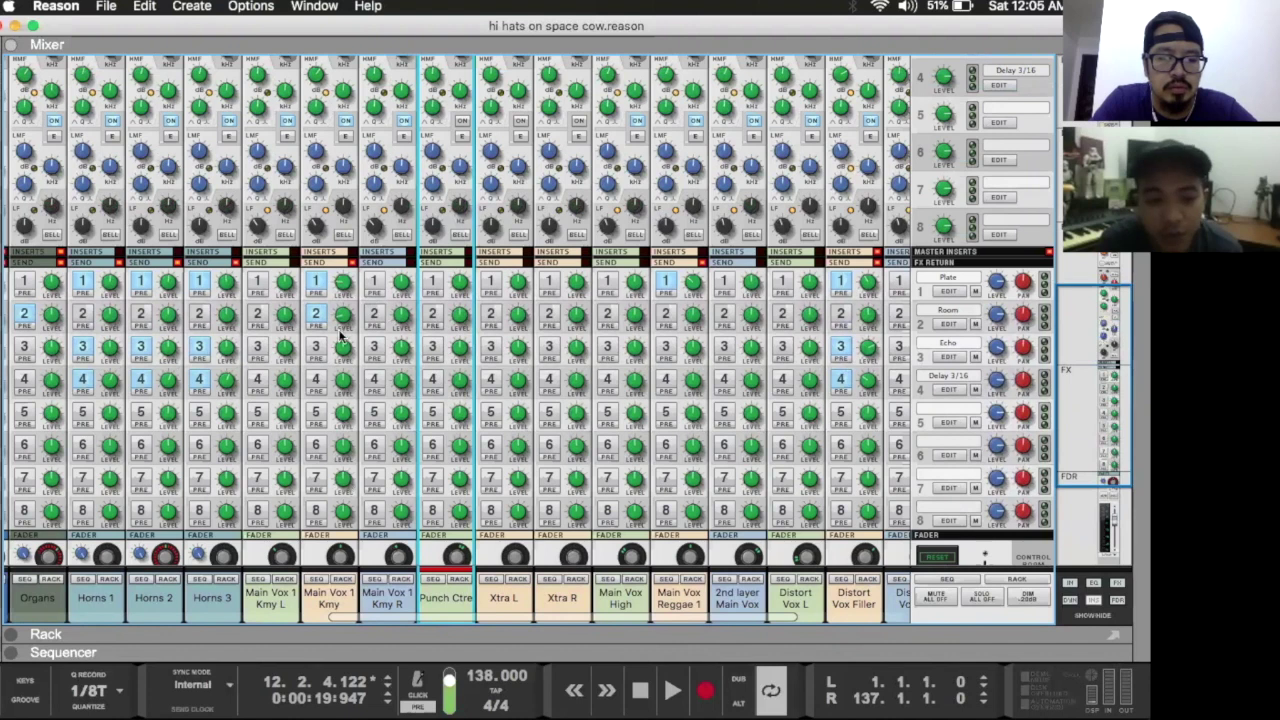
scroll(370, 378, "up", 2)
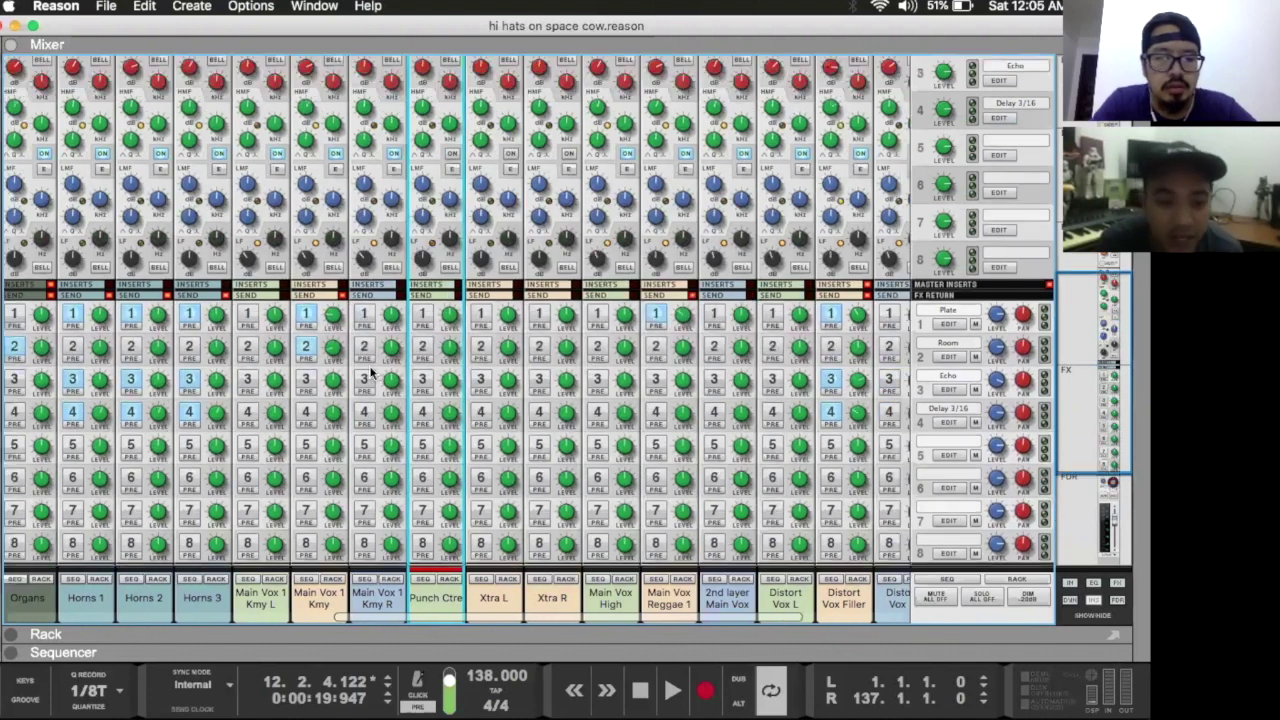
Step: Examine the gate, compressor, filter, EQ and effect send settings of the Main Vox 1 Kmy R channel and its neighbouring vocal channels
scroll(349, 230, "up", 3)
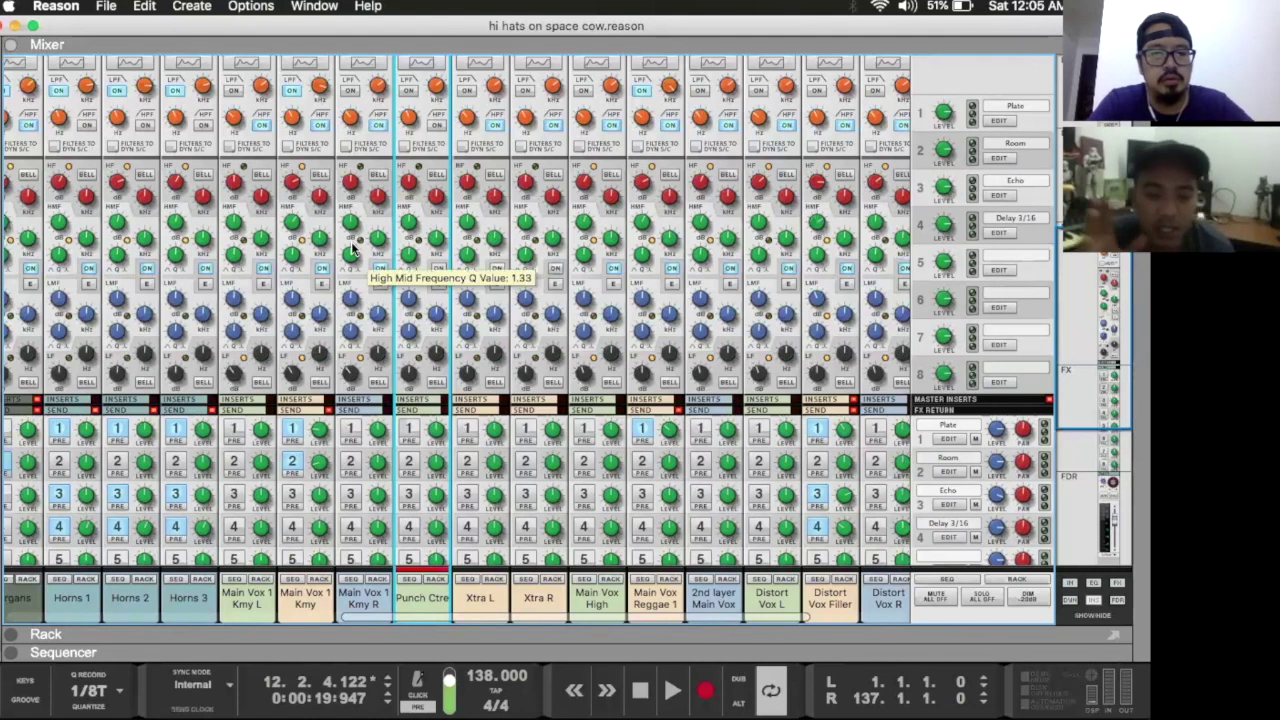
scroll(241, 236, "up", 4)
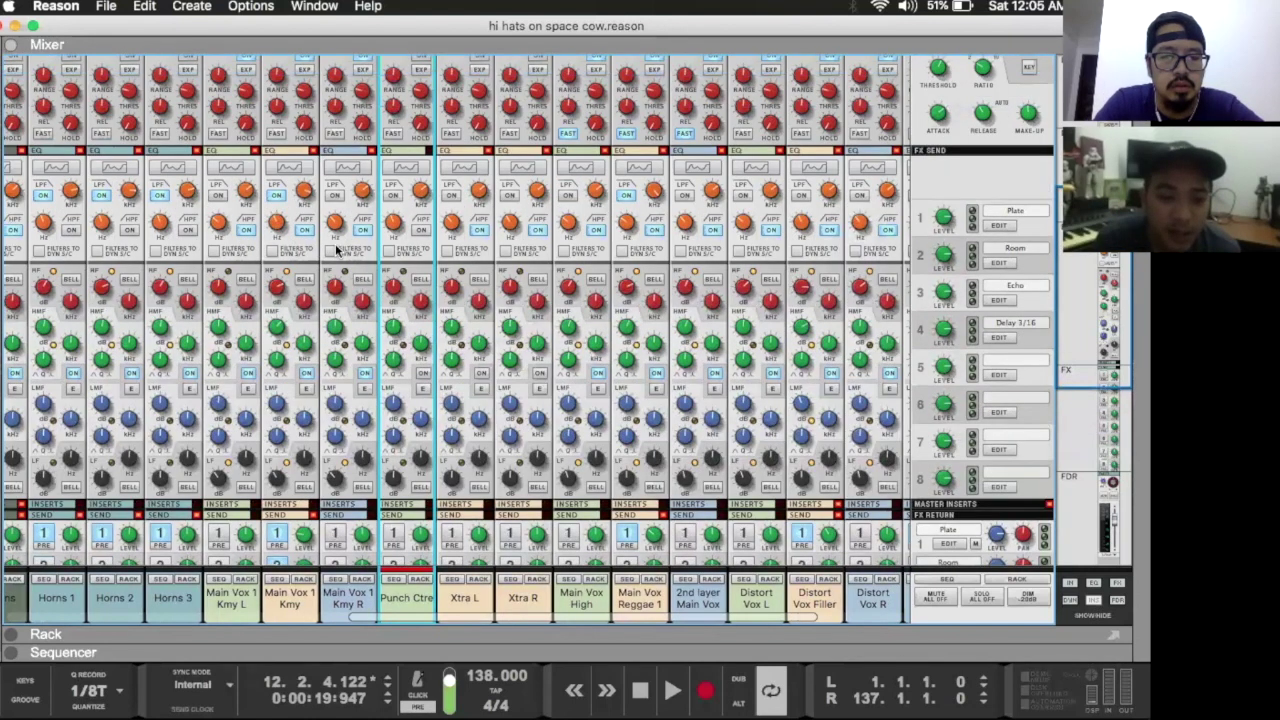
scroll(345, 316, "up", 3)
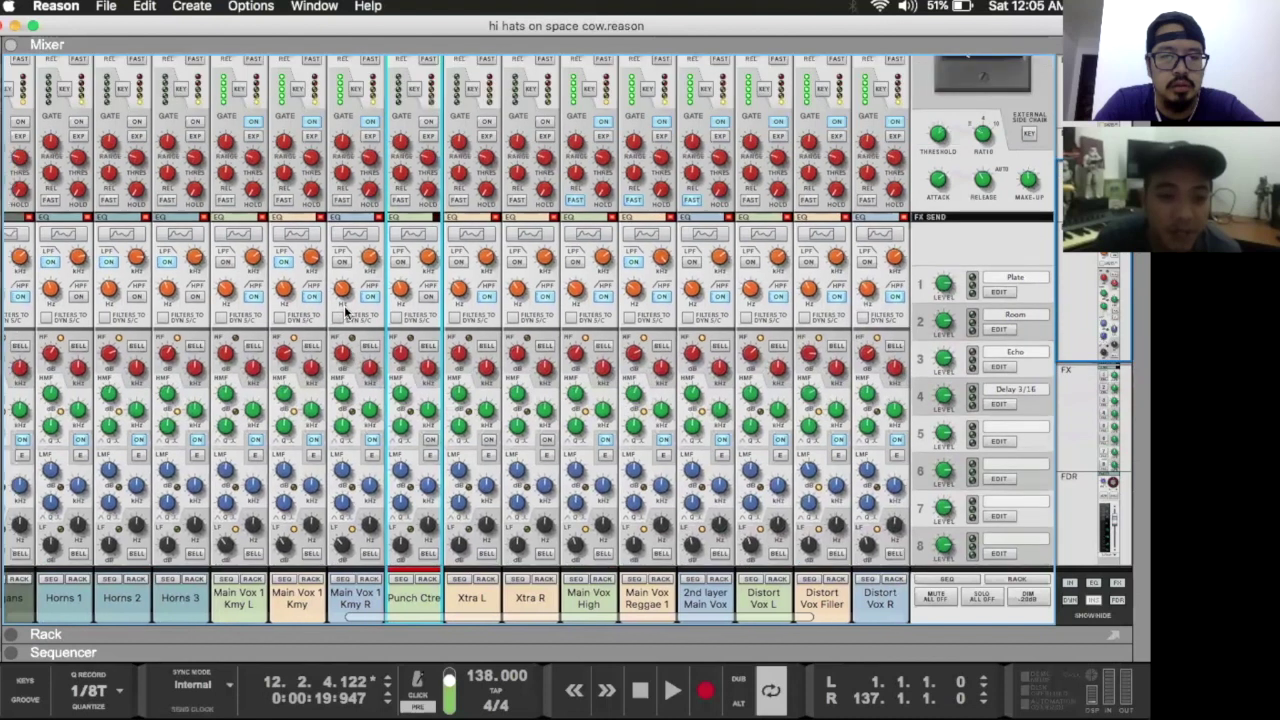
scroll(368, 178, "up", 5)
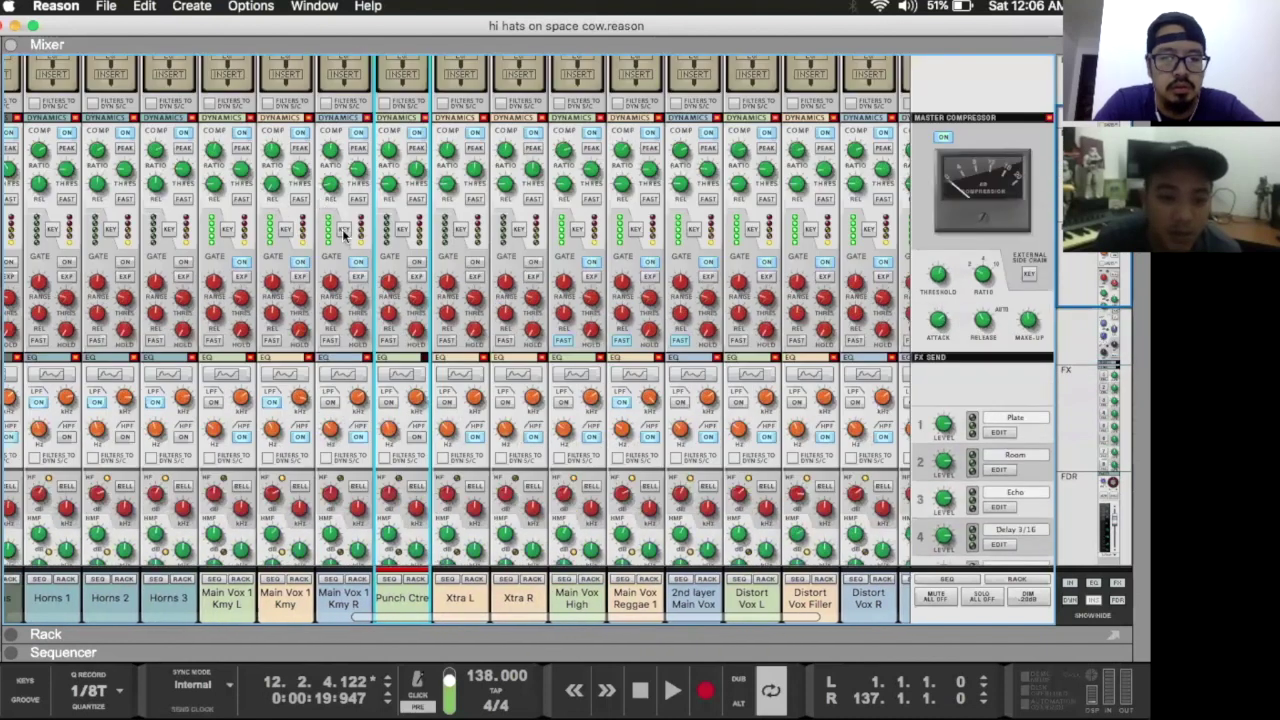
scroll(320, 222, "down", 1)
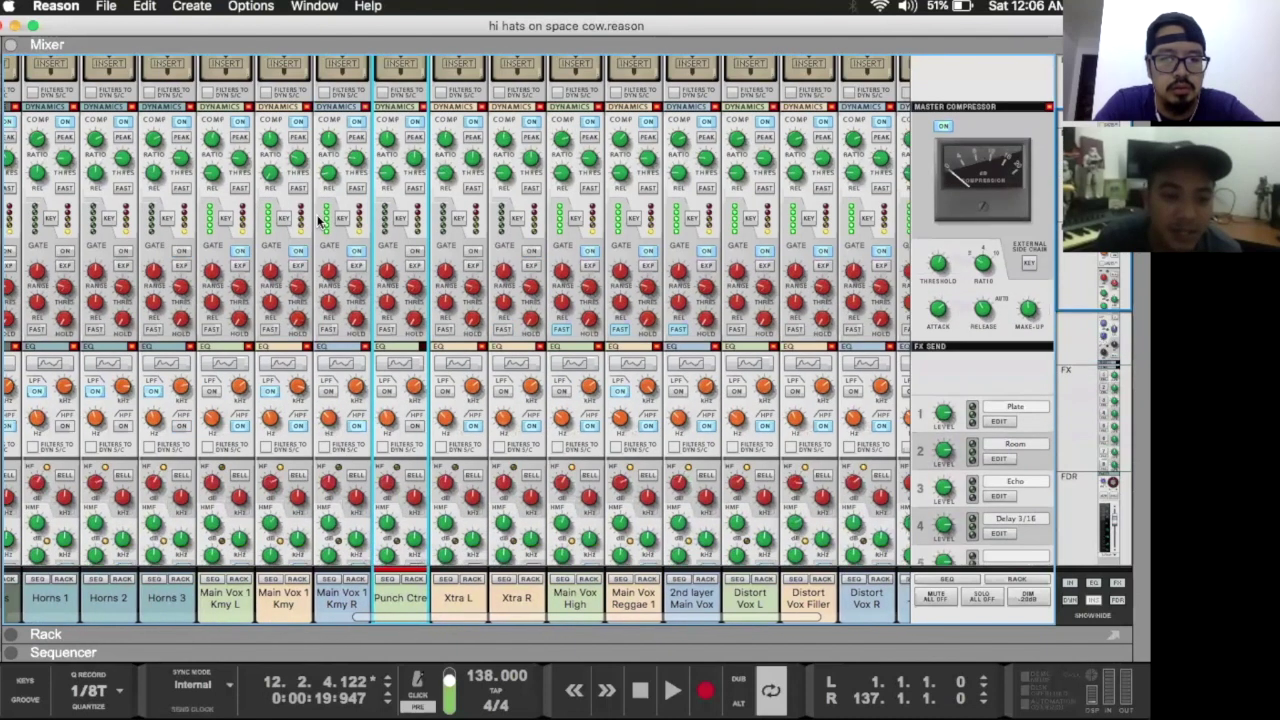
scroll(320, 153, "down", 7)
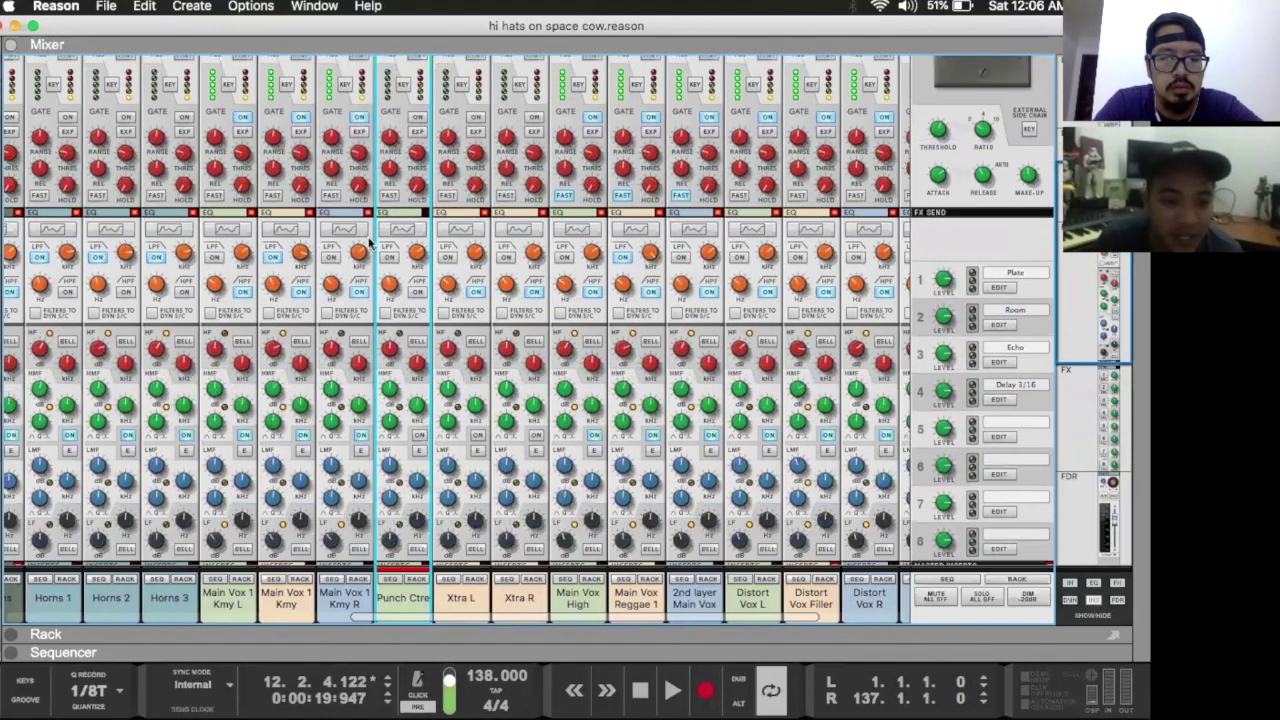
scroll(338, 280, "down", 4)
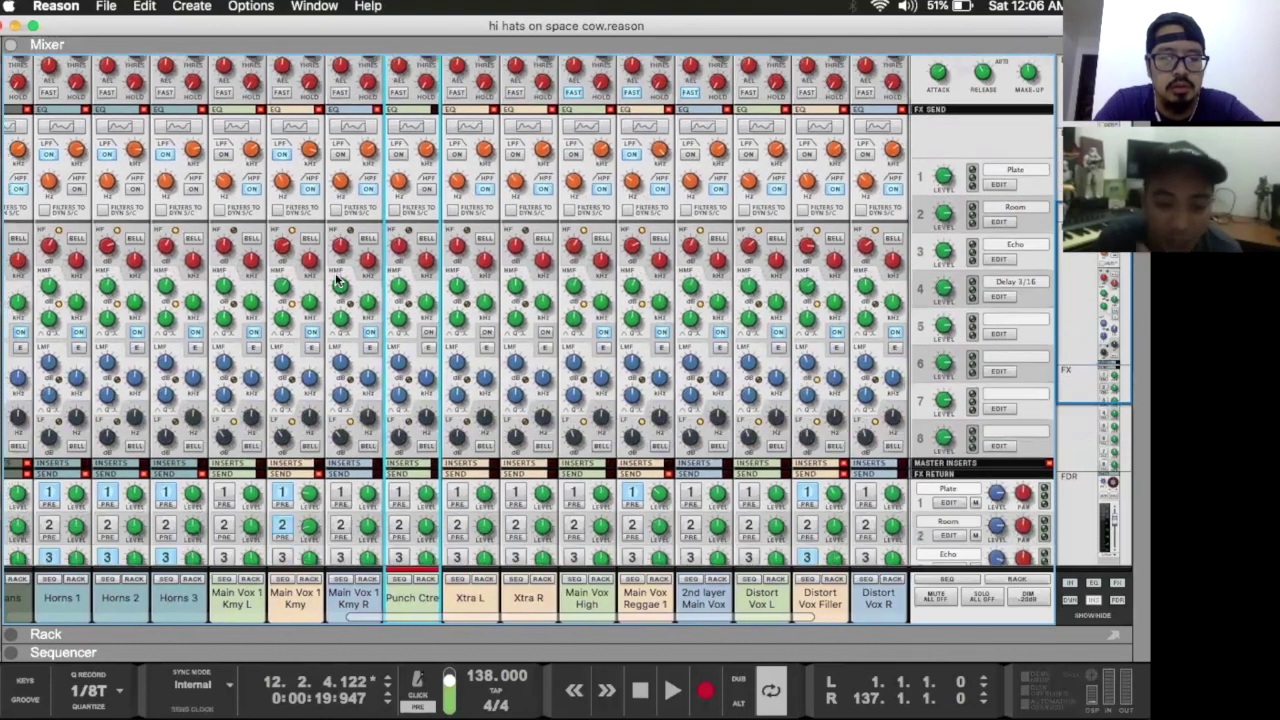
scroll(338, 282, "down", 5)
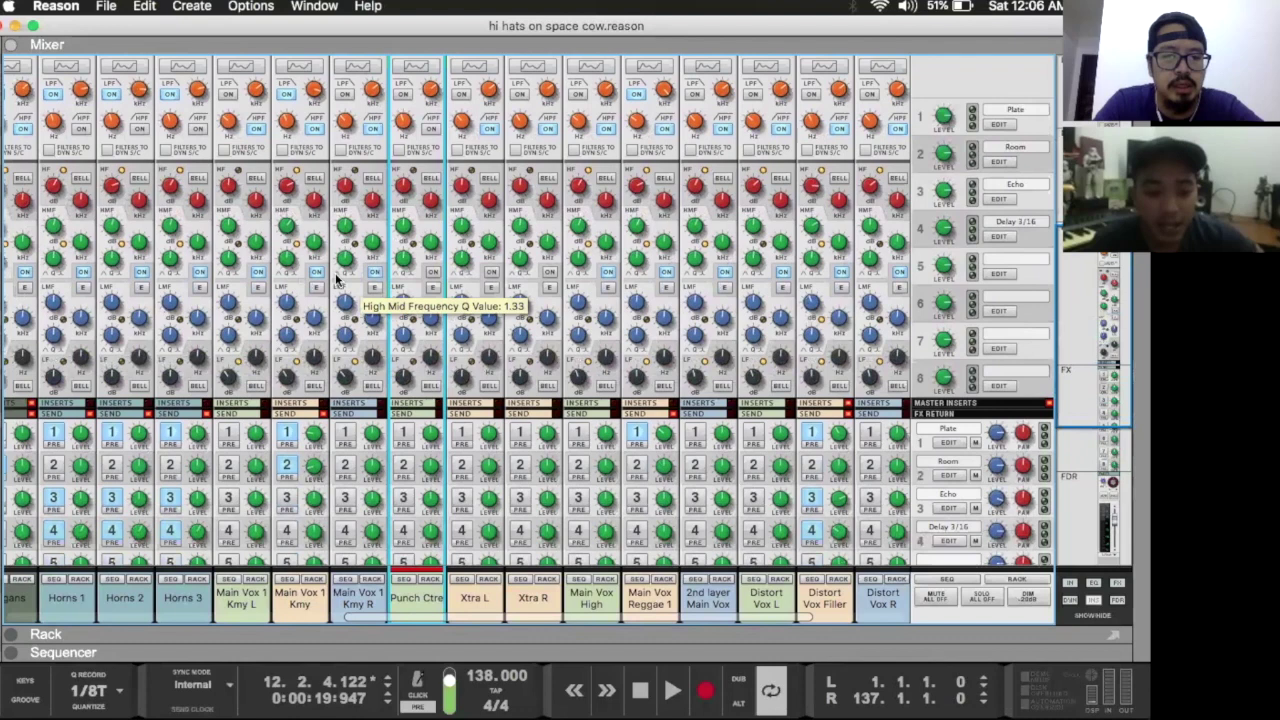
scroll(389, 340, "down", 2)
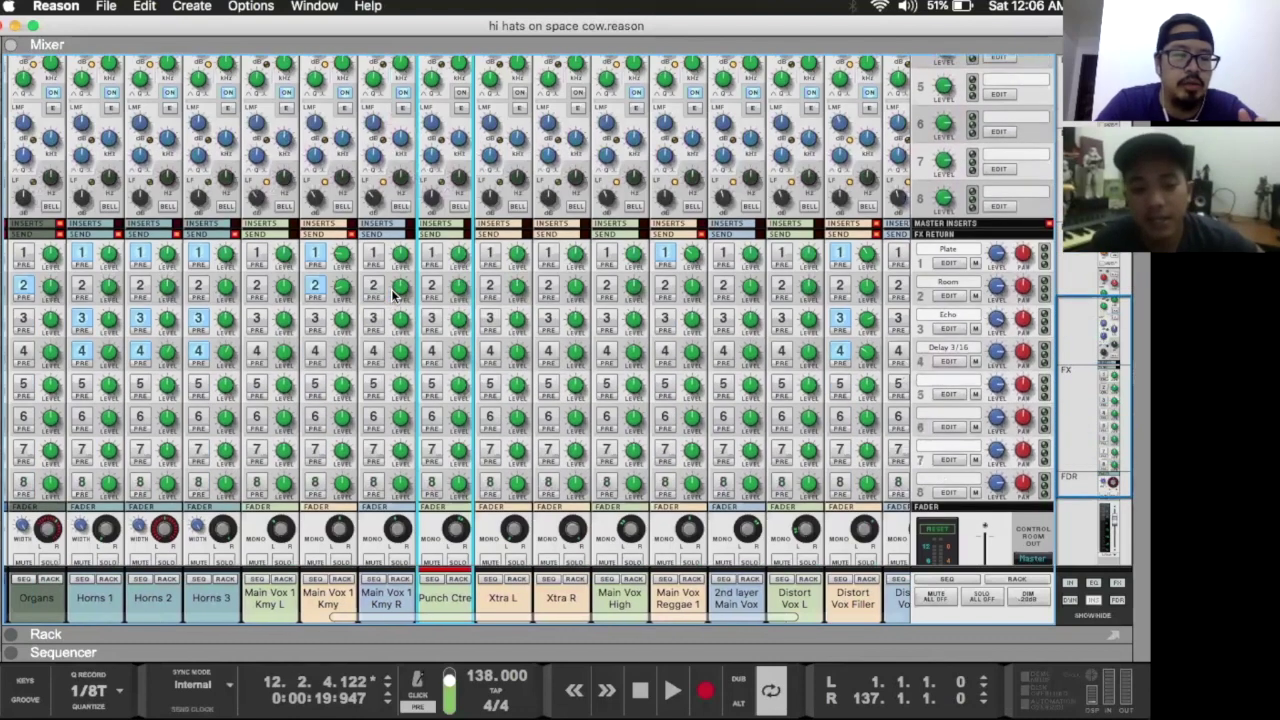
scroll(392, 310, "left", 2)
scroll(392, 295, "down", 10)
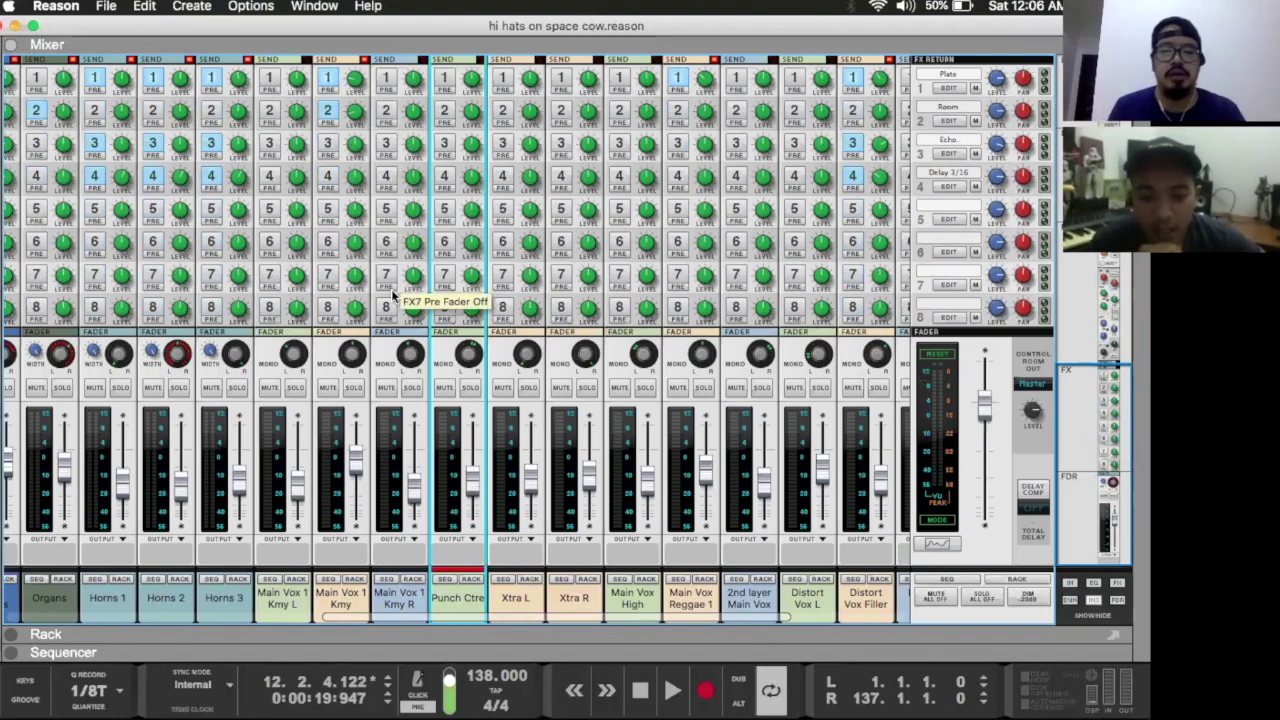
Step: Select the Xtra L and Xtra R channels in turn and check the vocal channels' fader levels
left_click(512, 597)
left_click(566, 599)
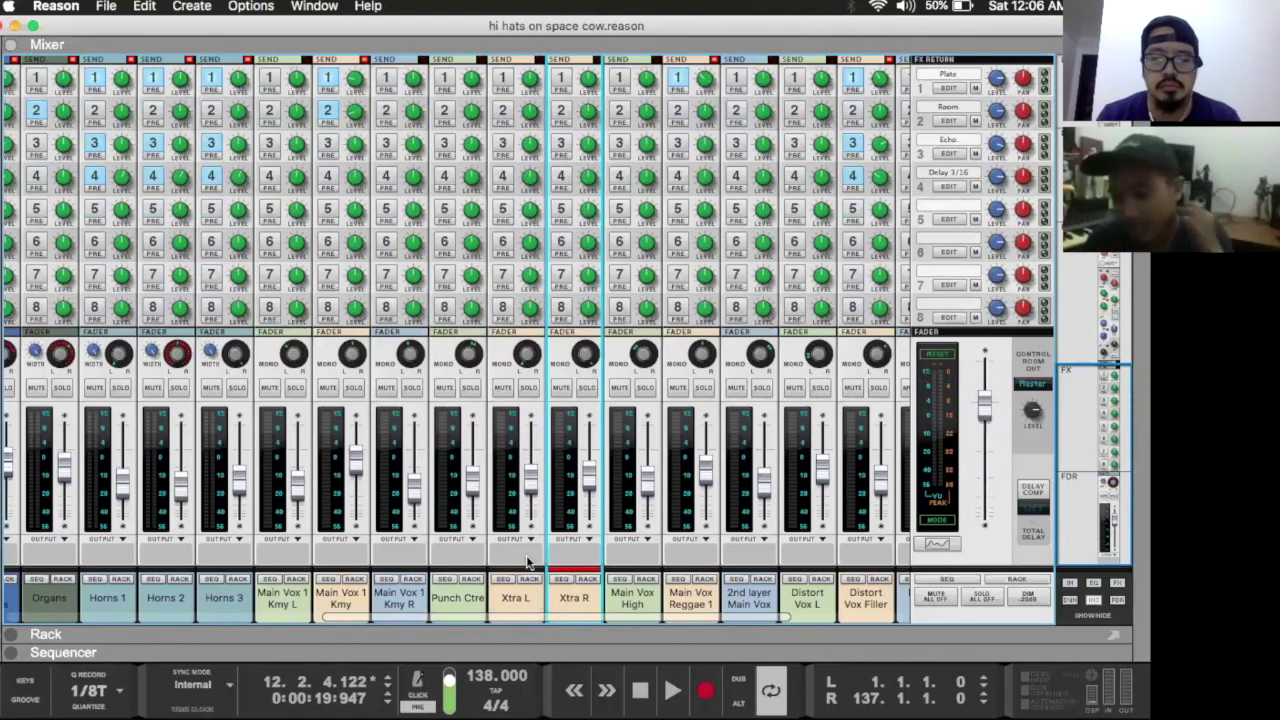
scroll(370, 428, "up", 1)
scroll(370, 428, "left", 1)
scroll(370, 428, "down", 1)
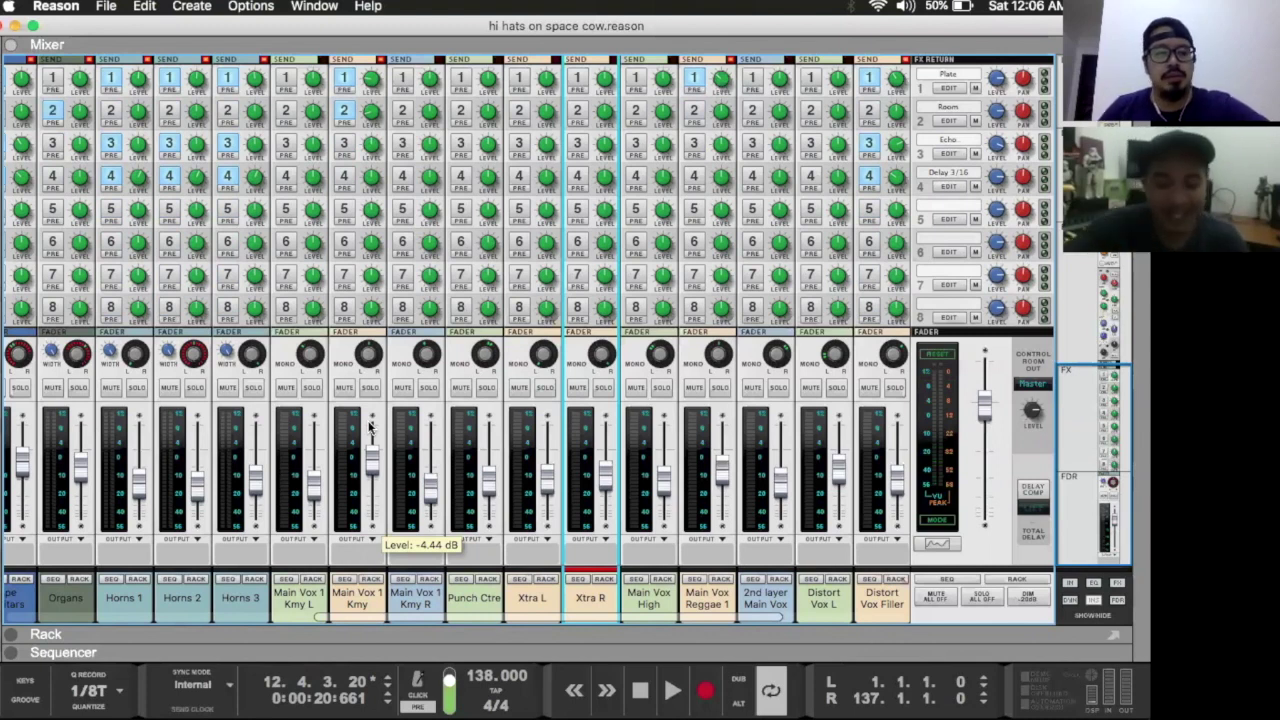
key("F7")
key("F6")
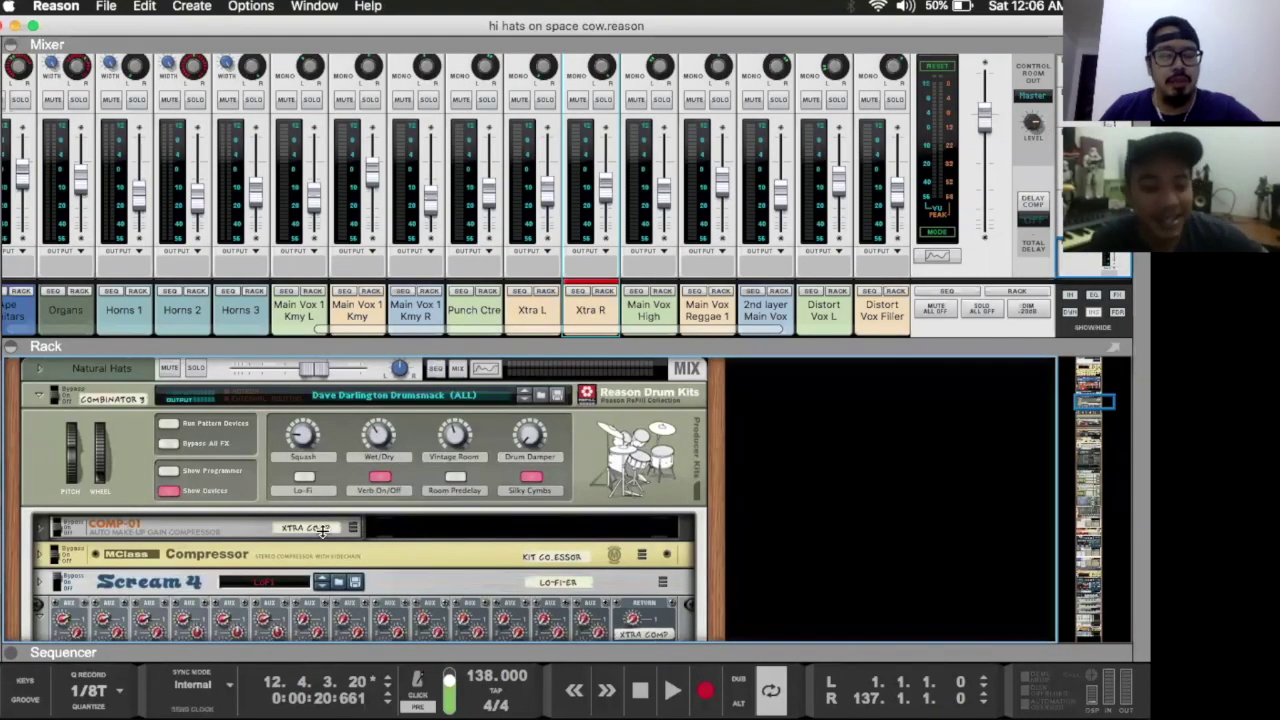
key("F6")
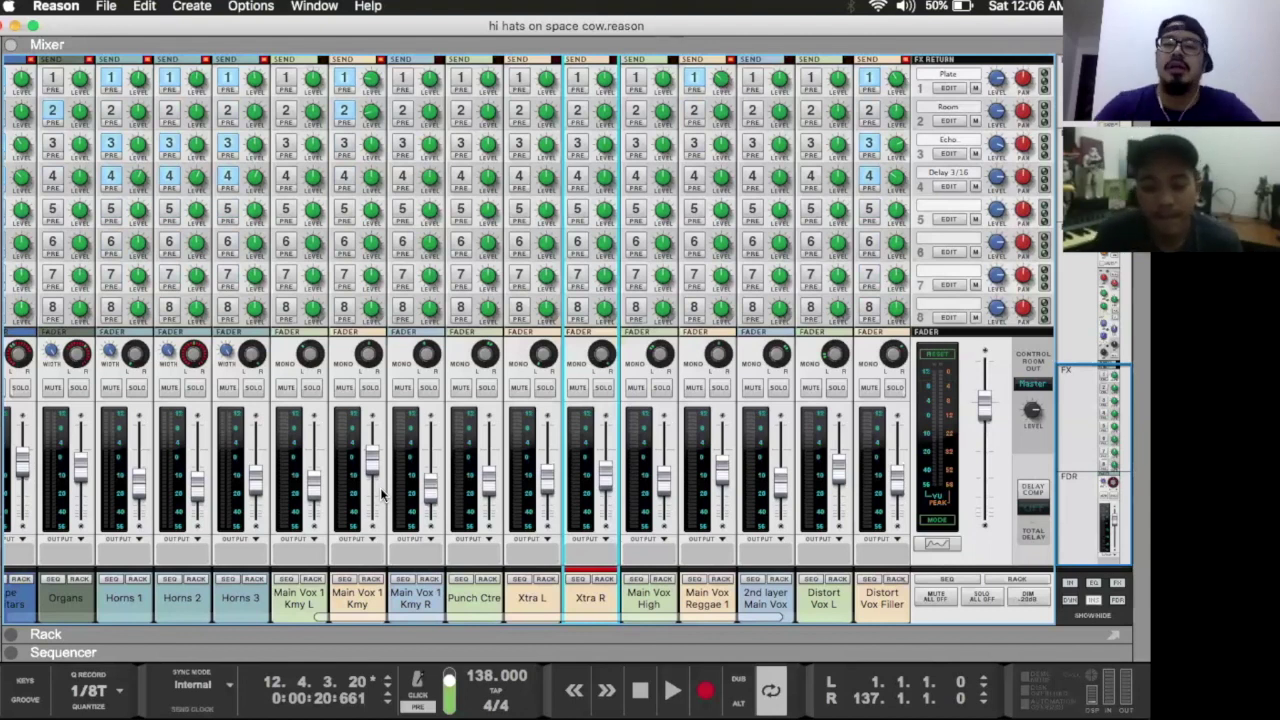
Step: Play the verse from bar 12, check the playback position in the arrangement, and inspect the Xtra R channel's fader level
scroll(381, 492, "right", 1)
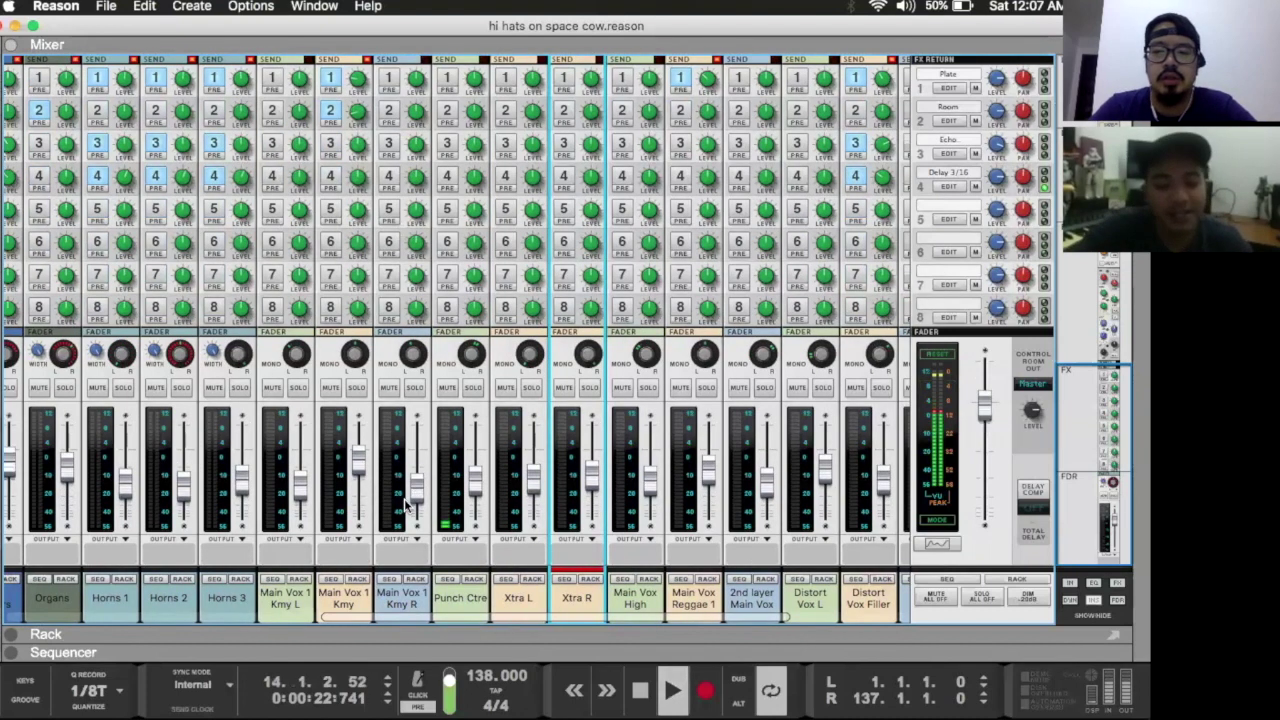
key("F7")
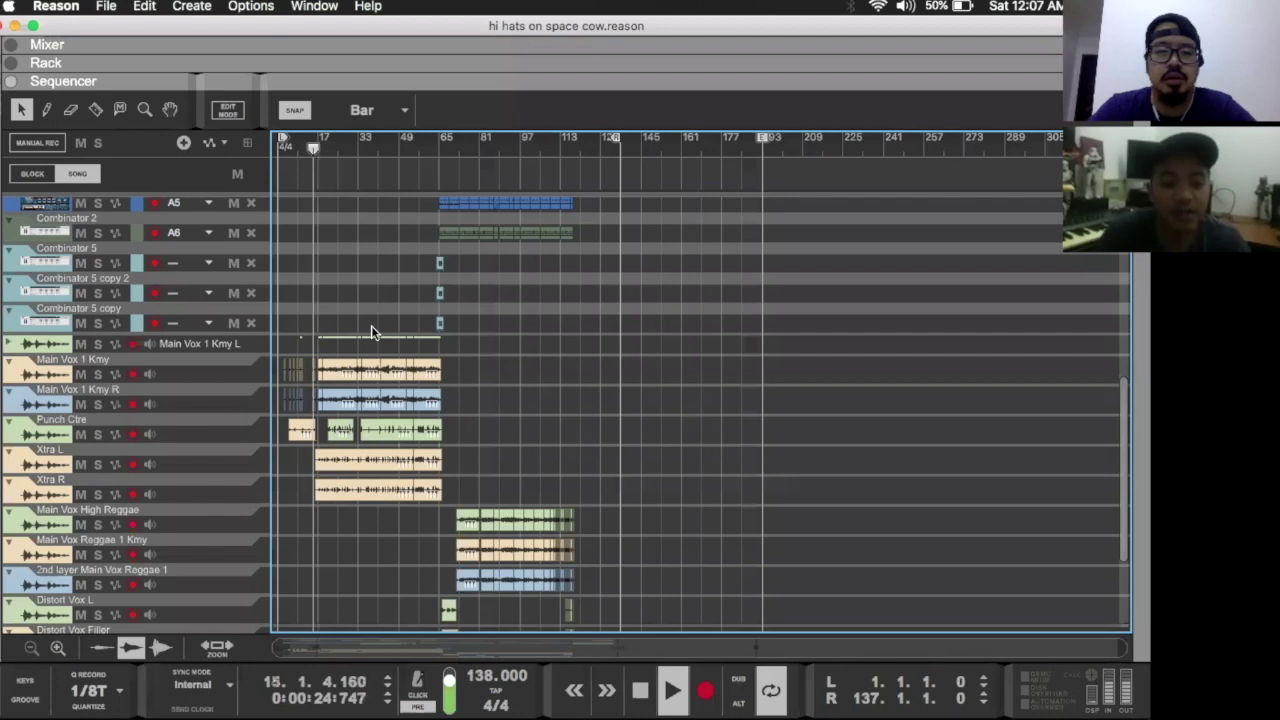
key("F5")
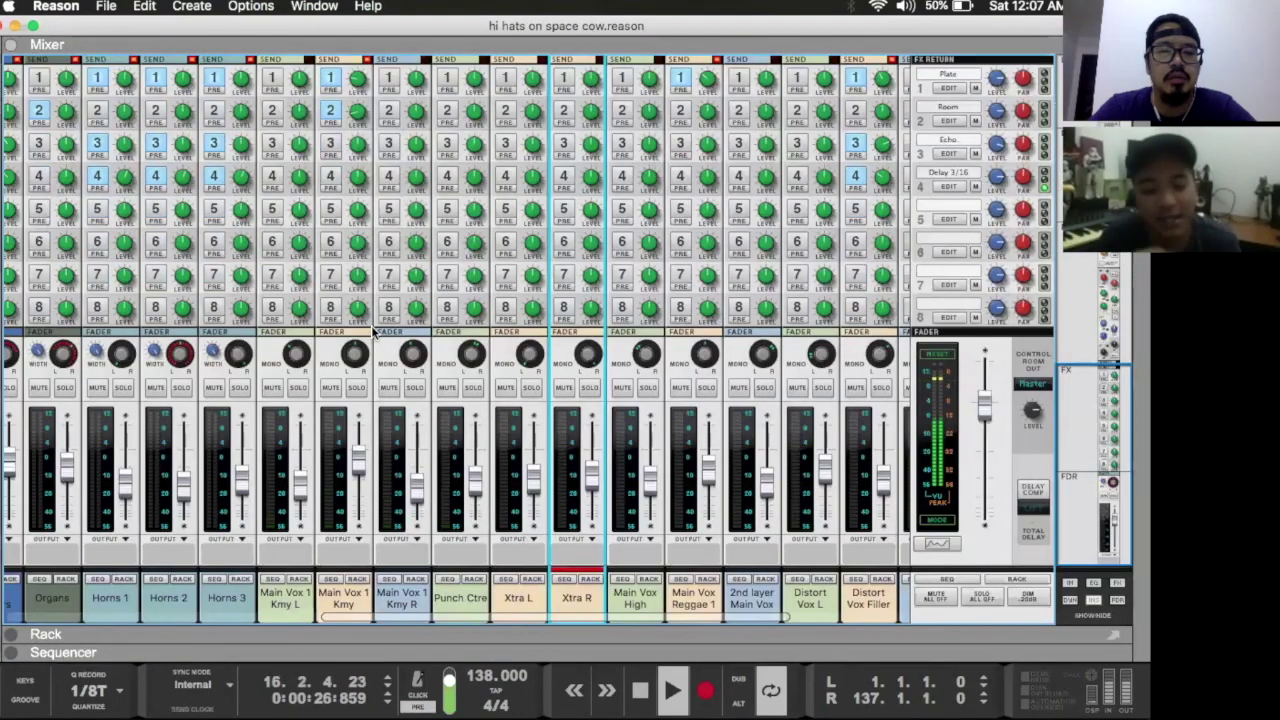
scroll(420, 420, "left", 1)
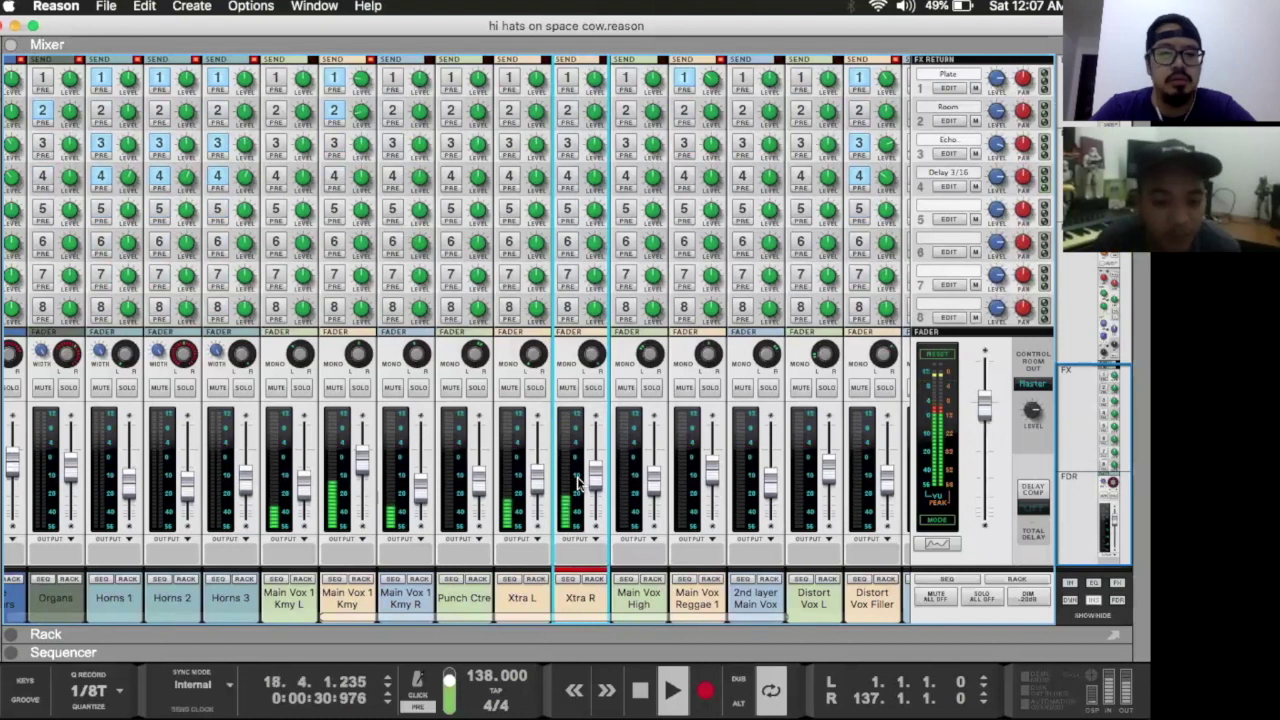
mouse_move(594, 487)
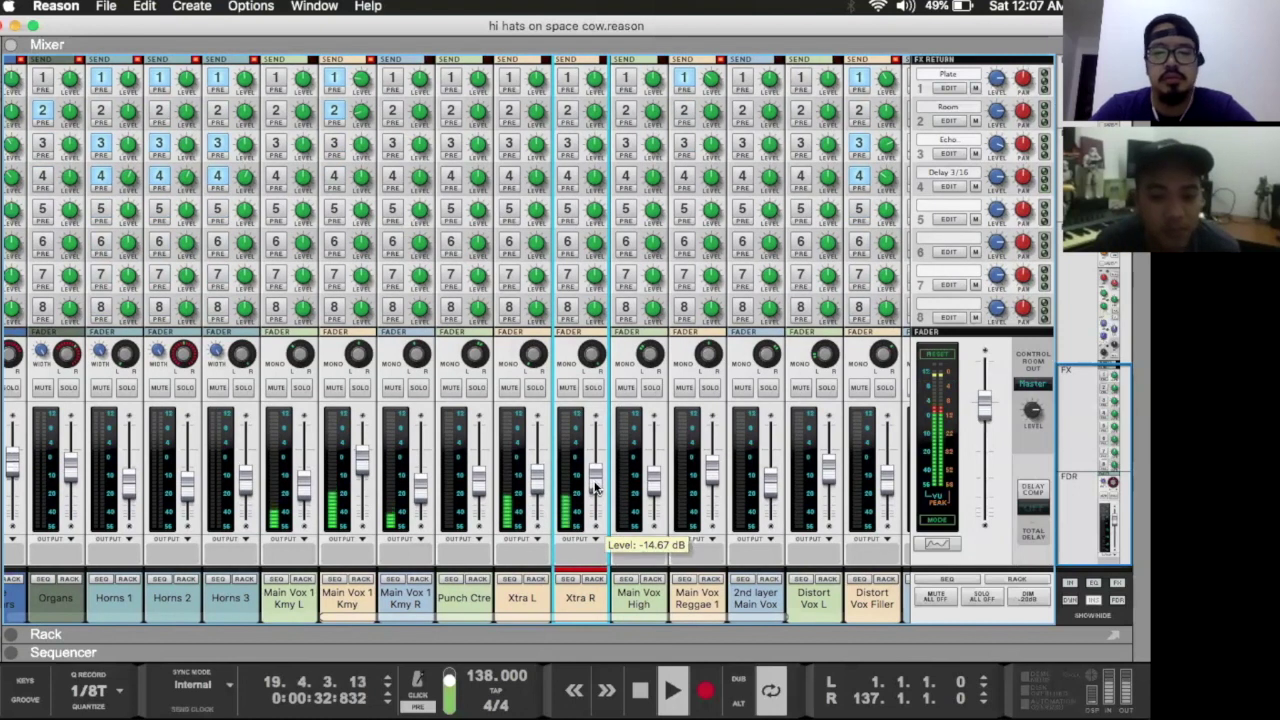
Step: Examine the sends, EQ, filters and dynamics of the Xtra L and Xtra R channels during playback
scroll(594, 487, "up", 1)
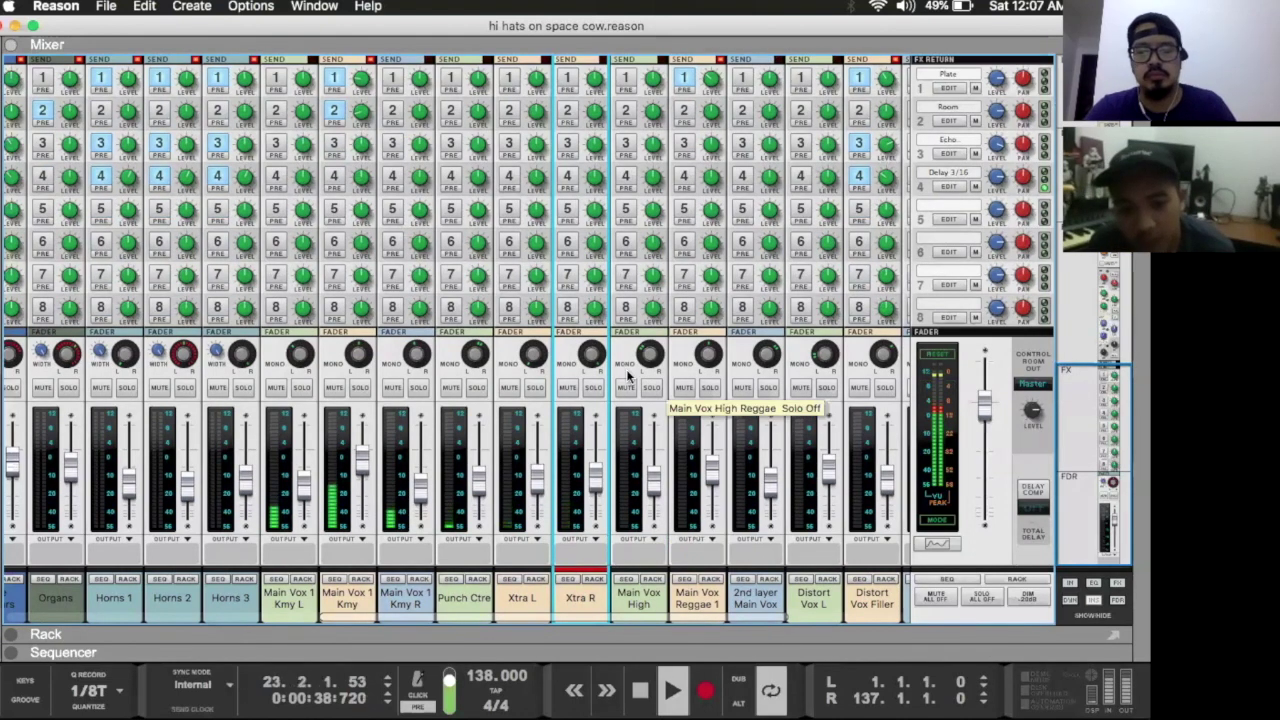
scroll(630, 375, "up", 2)
scroll(630, 375, "up", 1)
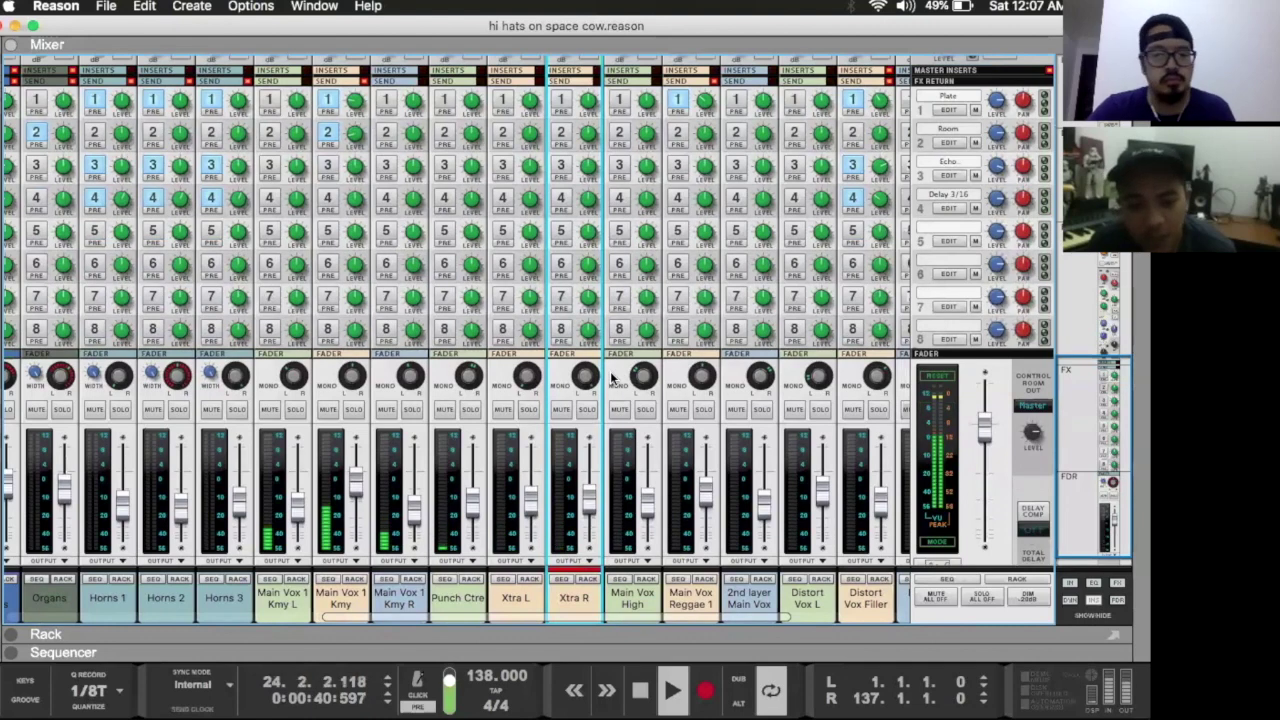
scroll(612, 377, "up", 3)
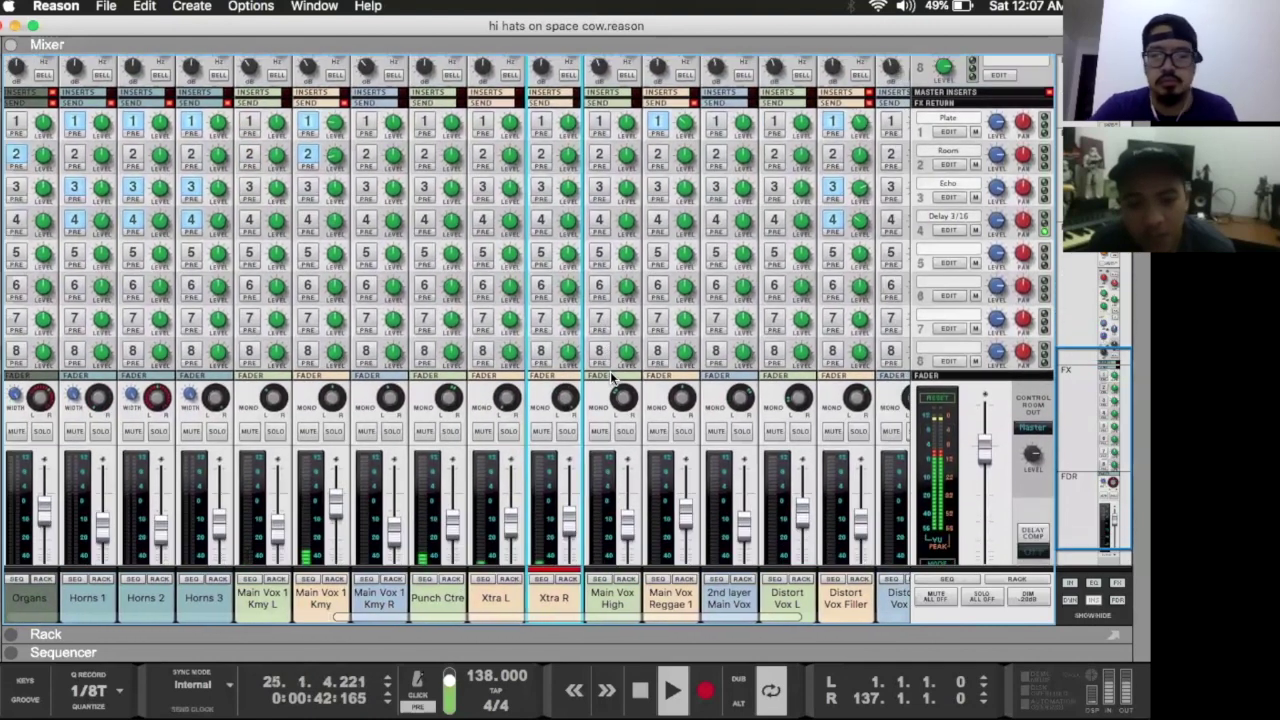
scroll(612, 377, "up", 10)
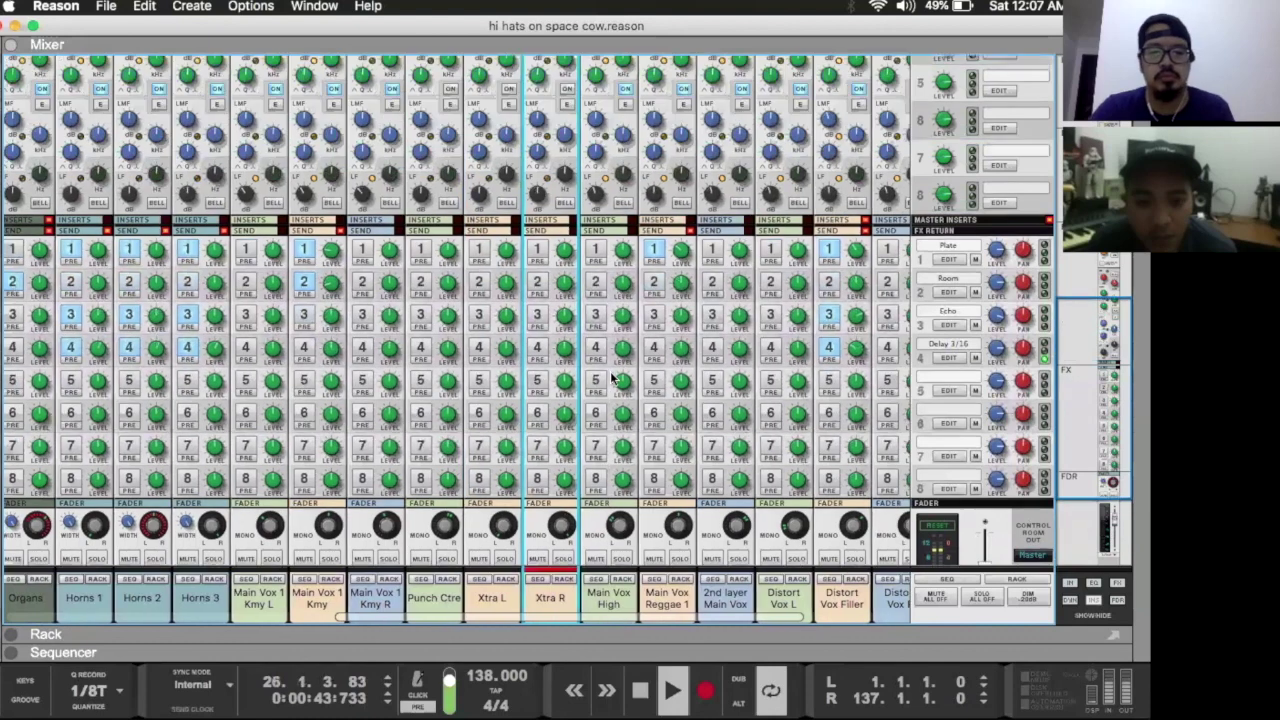
scroll(612, 377, "up", 2)
scroll(612, 377, "up", 8)
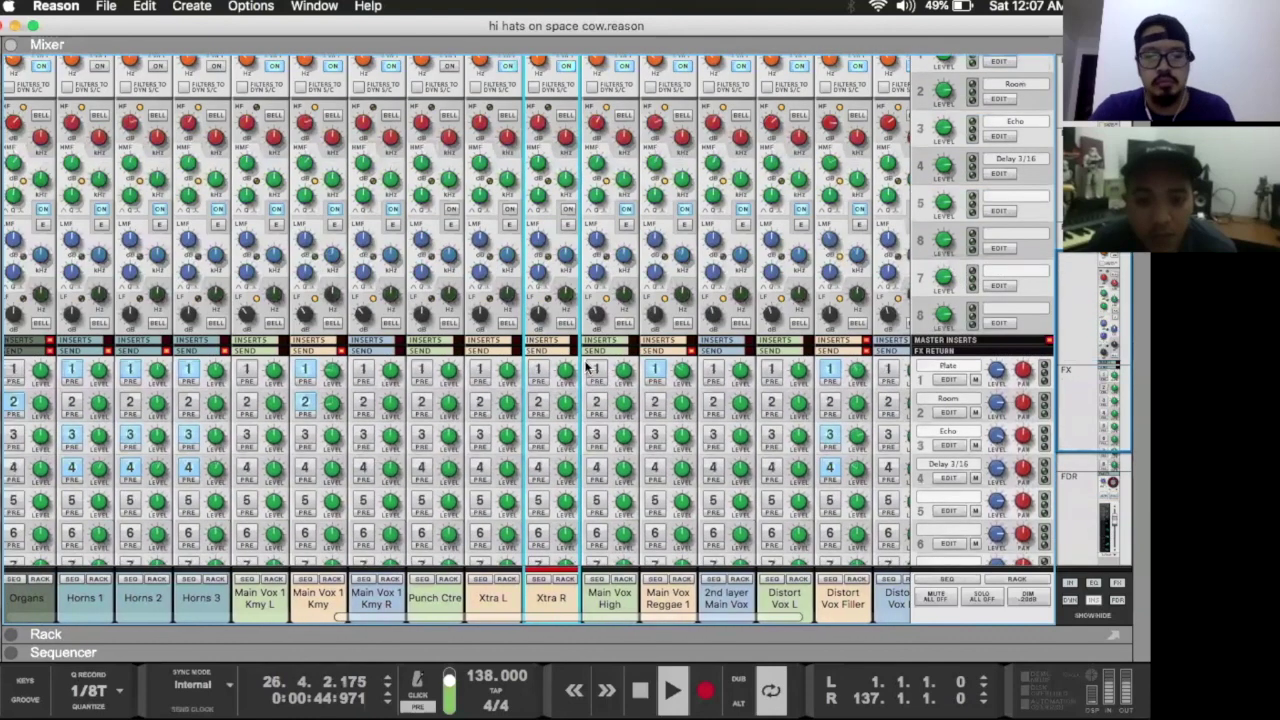
scroll(587, 368, "up", 8)
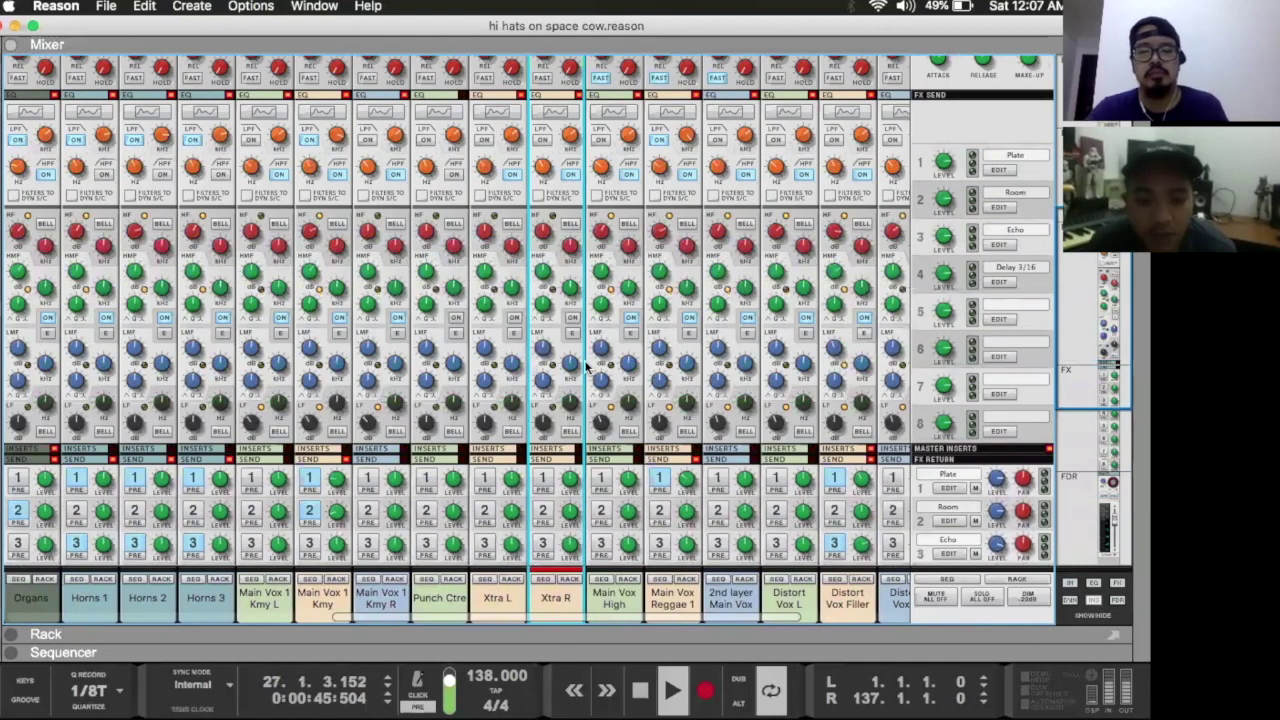
scroll(587, 368, "up", 15)
scroll(587, 368, "down", 20)
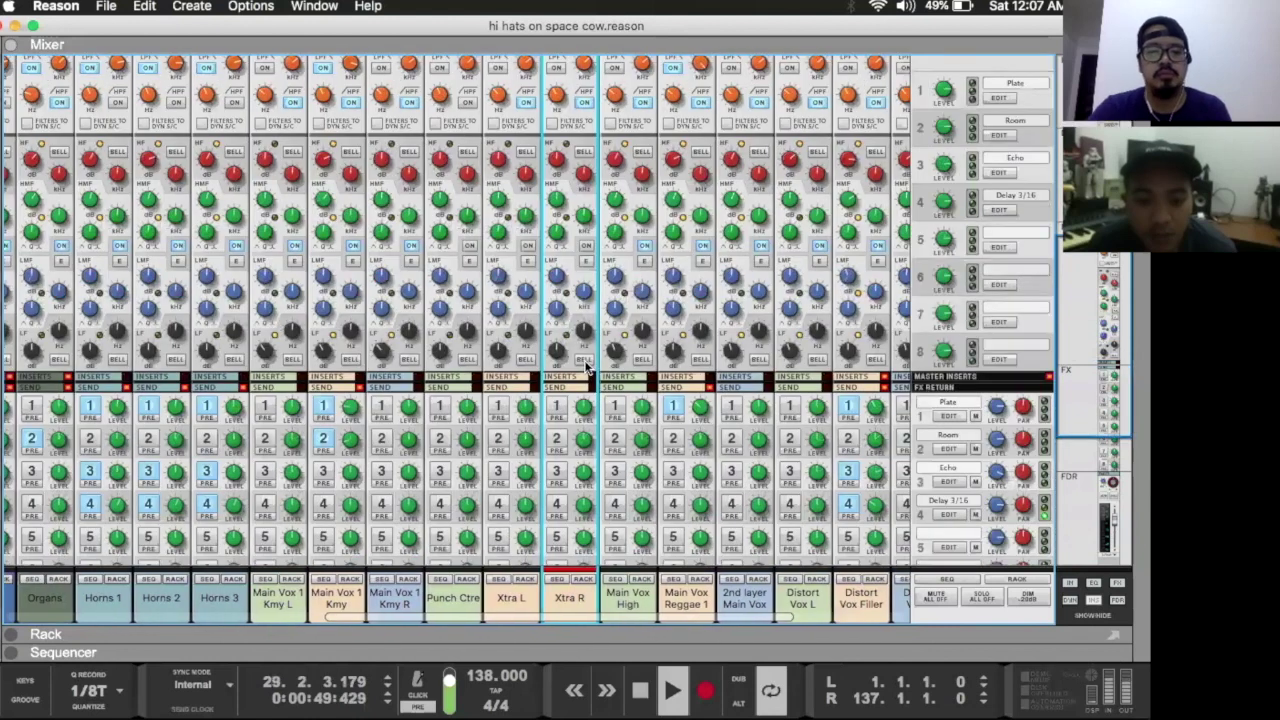
scroll(548, 396, "down", 20)
scroll(519, 410, "down", 4)
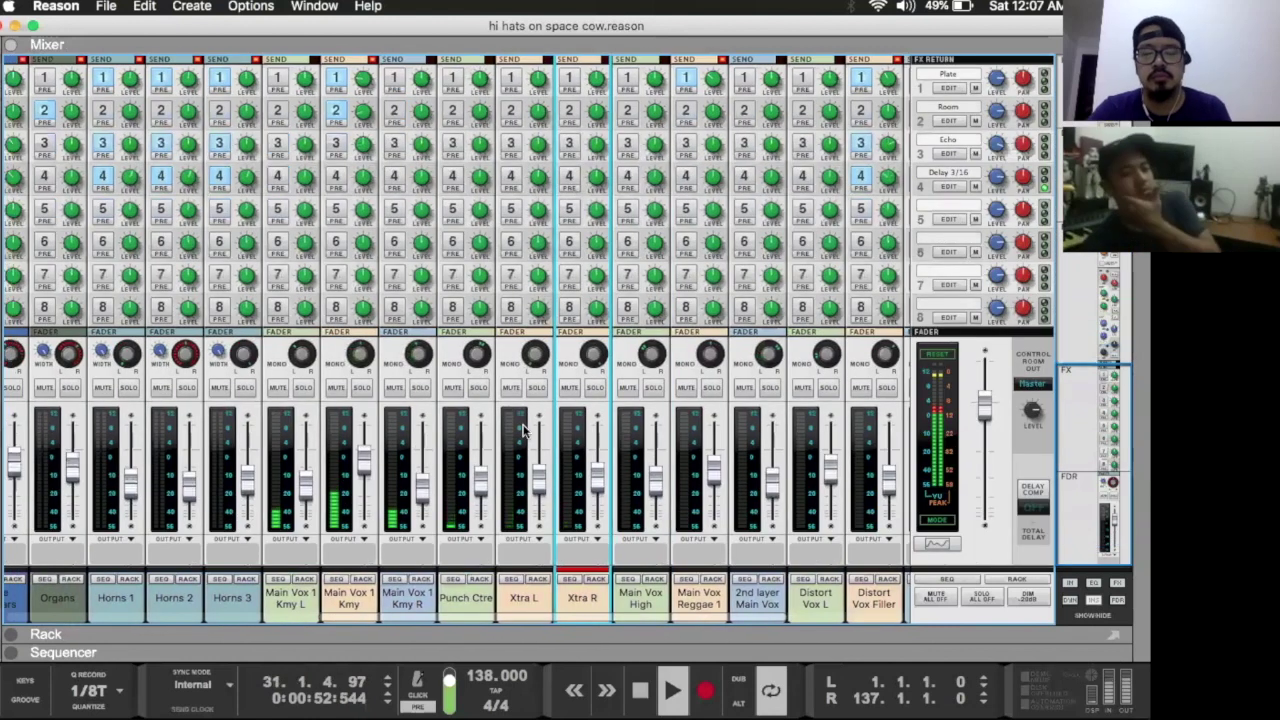
Step: Check the Xtra L channel's fader level against the other vocals and stop playback
scroll(533, 457, "right", 2)
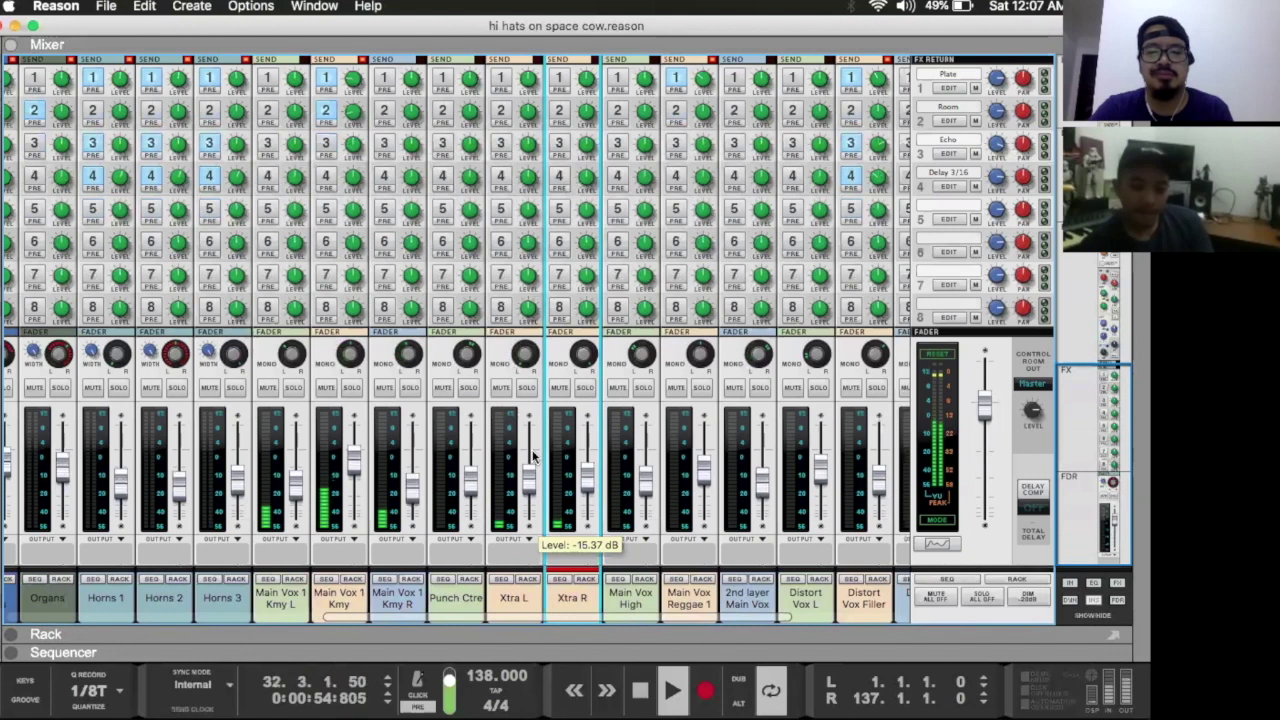
scroll(533, 457, "right", 3)
scroll(533, 457, "right", 4)
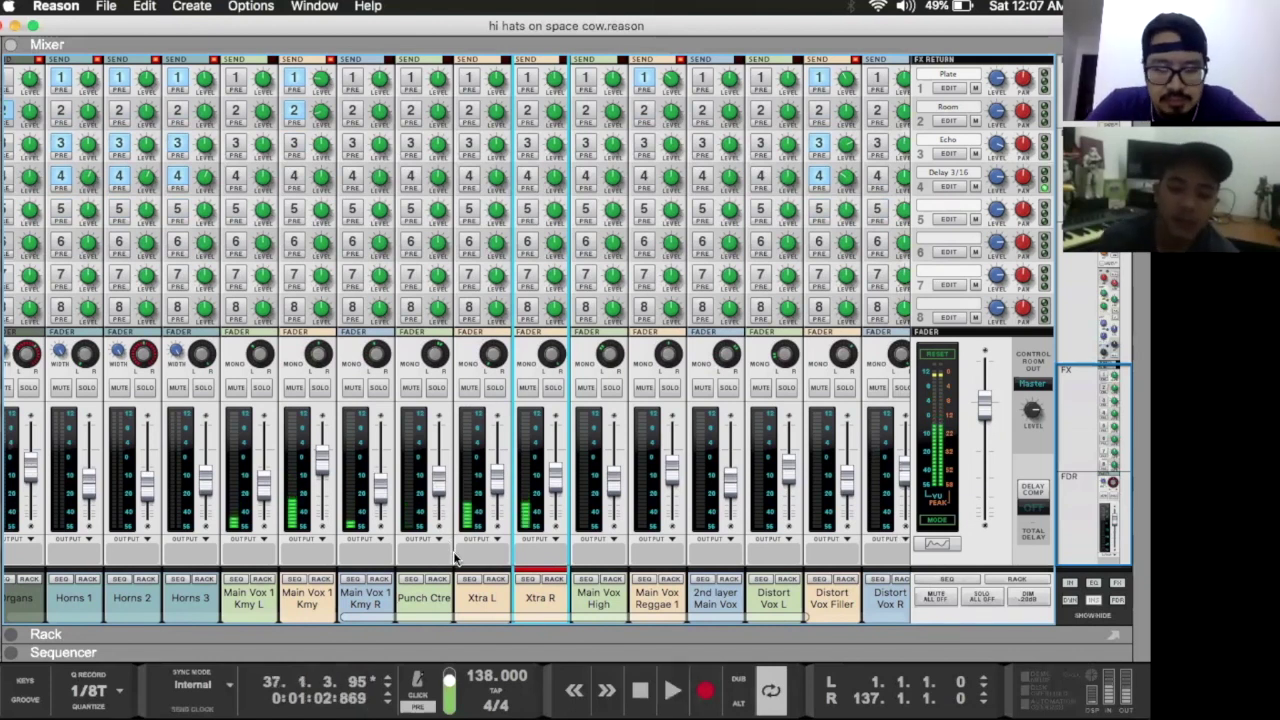
Step: Play the song from bar 63 and watch the levels of the reggae and Distort vocal channels in the mixer
scroll(490, 597, "right", 4)
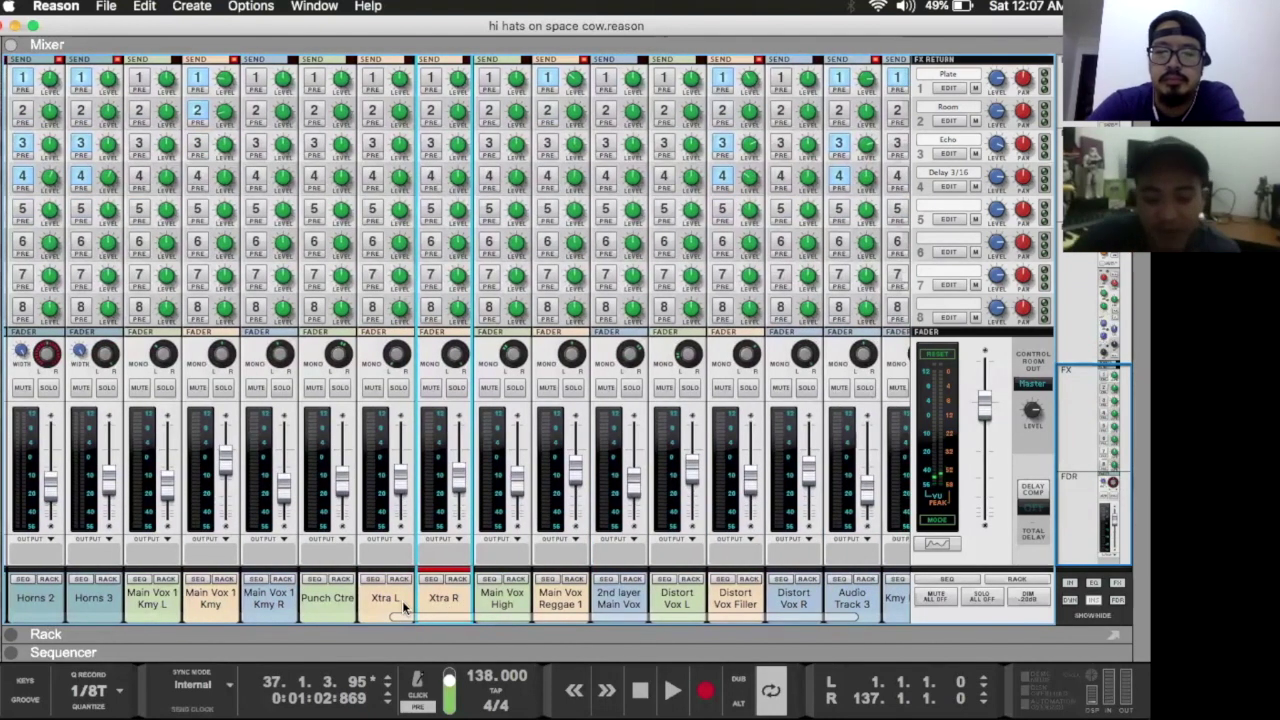
left_click(372, 579)
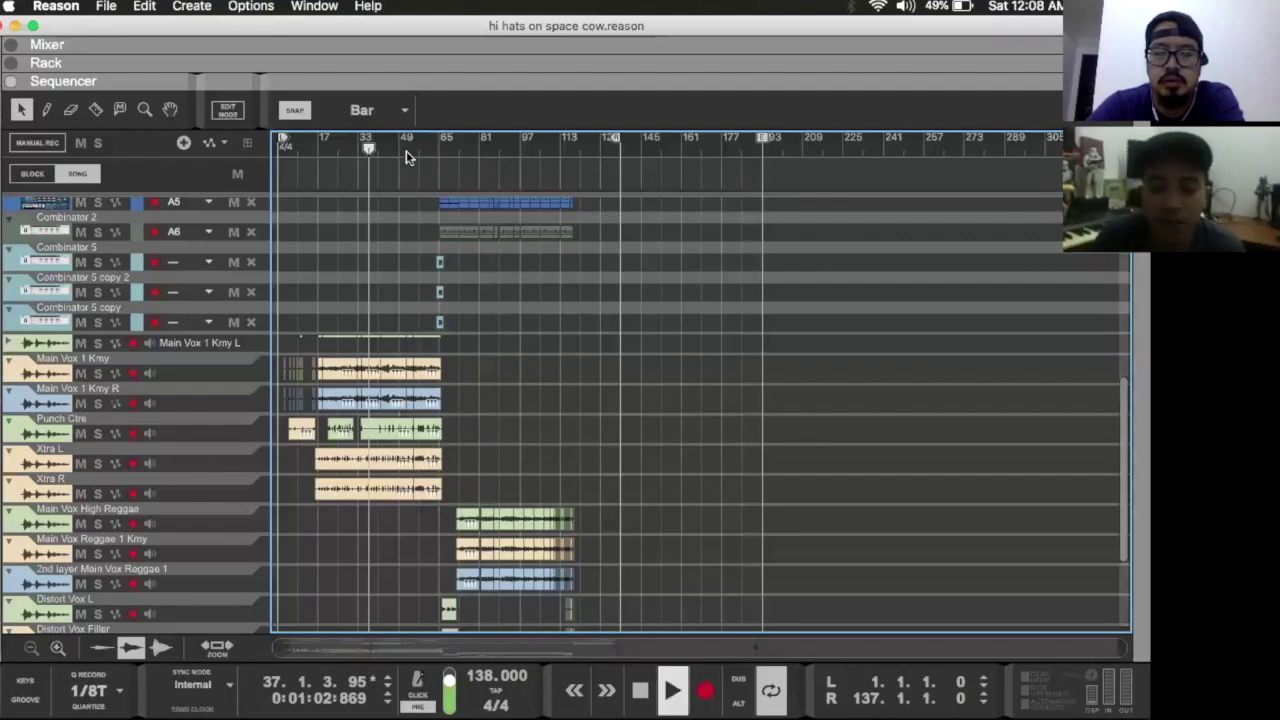
left_click(436, 168)
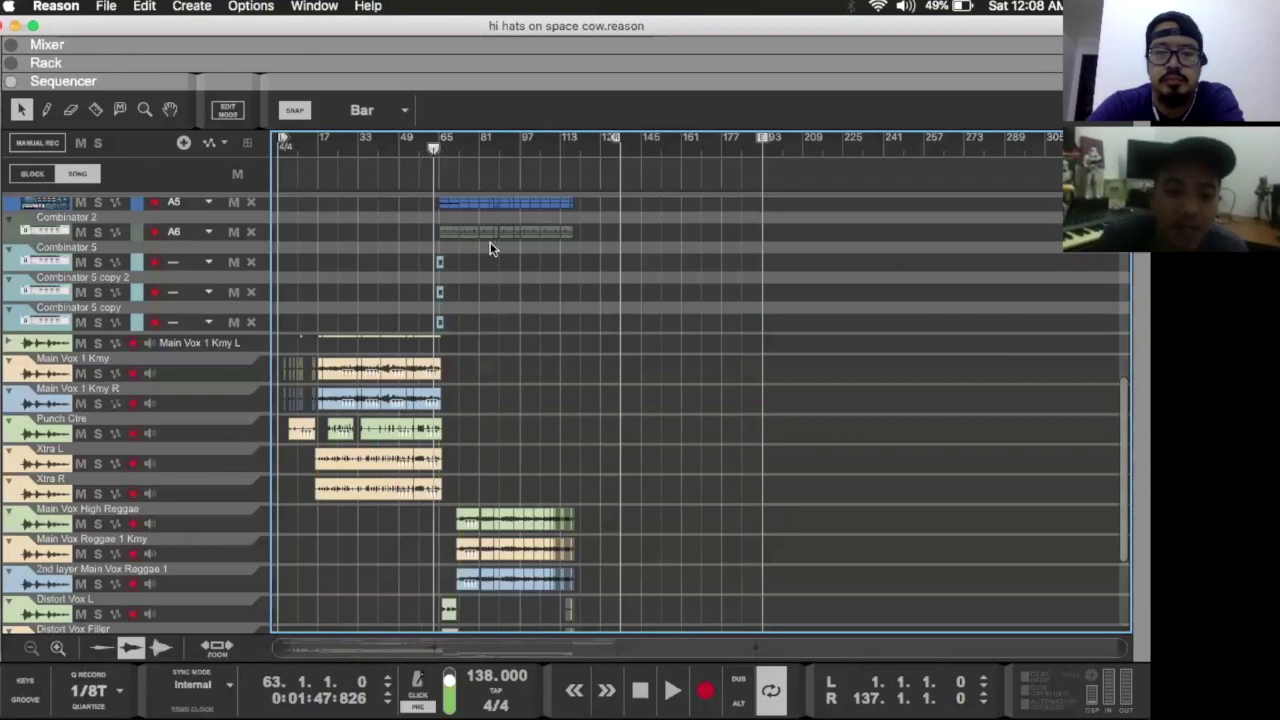
key("space")
key("F5")
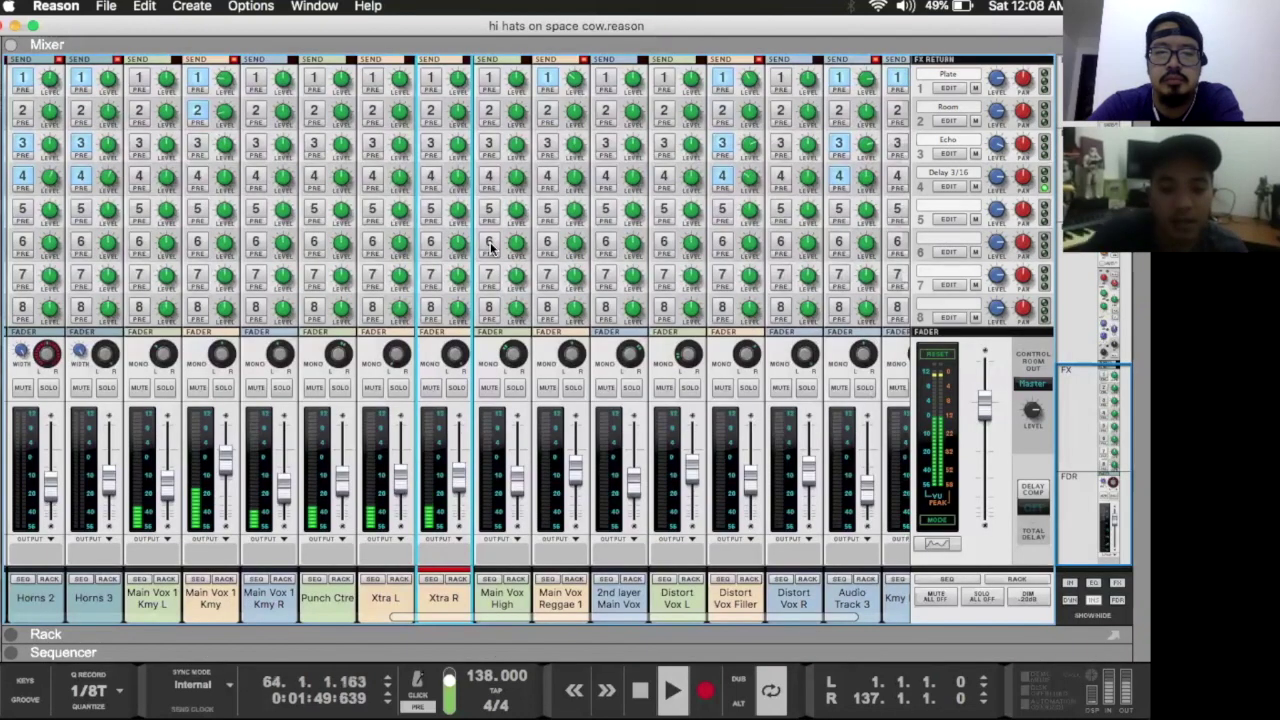
scroll(430, 418, "right", 3)
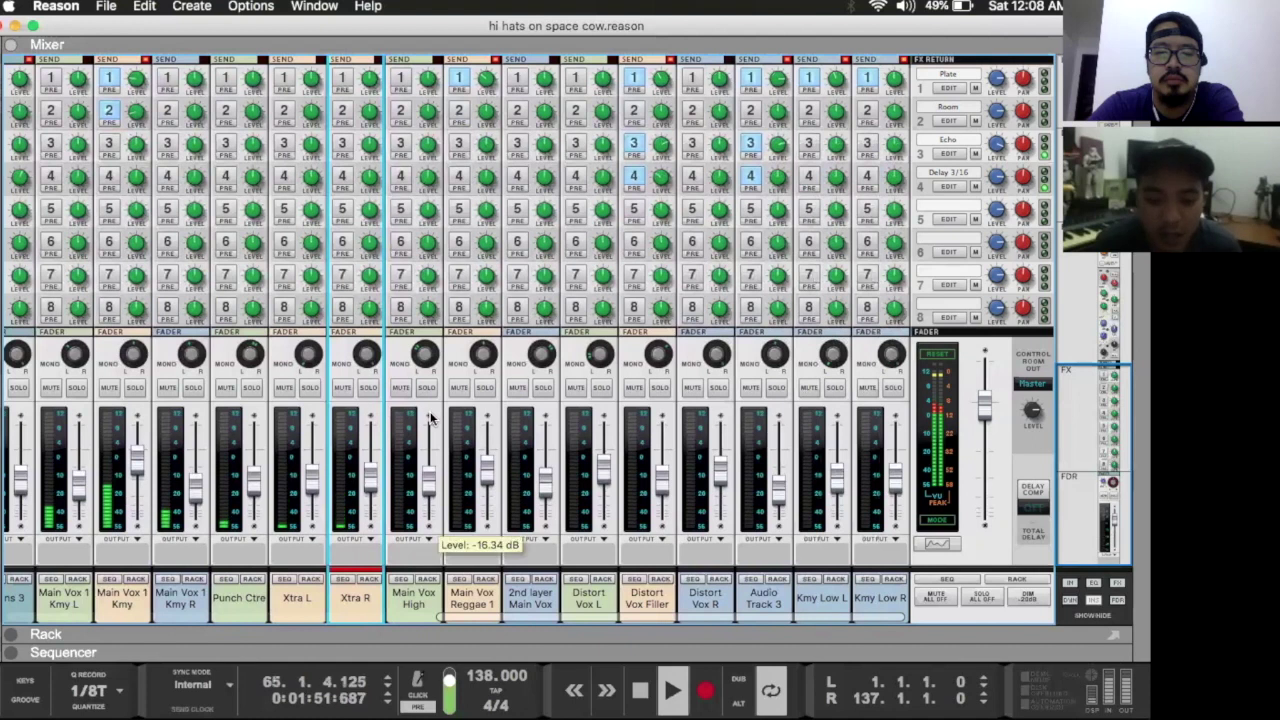
scroll(440, 418, "left", 3)
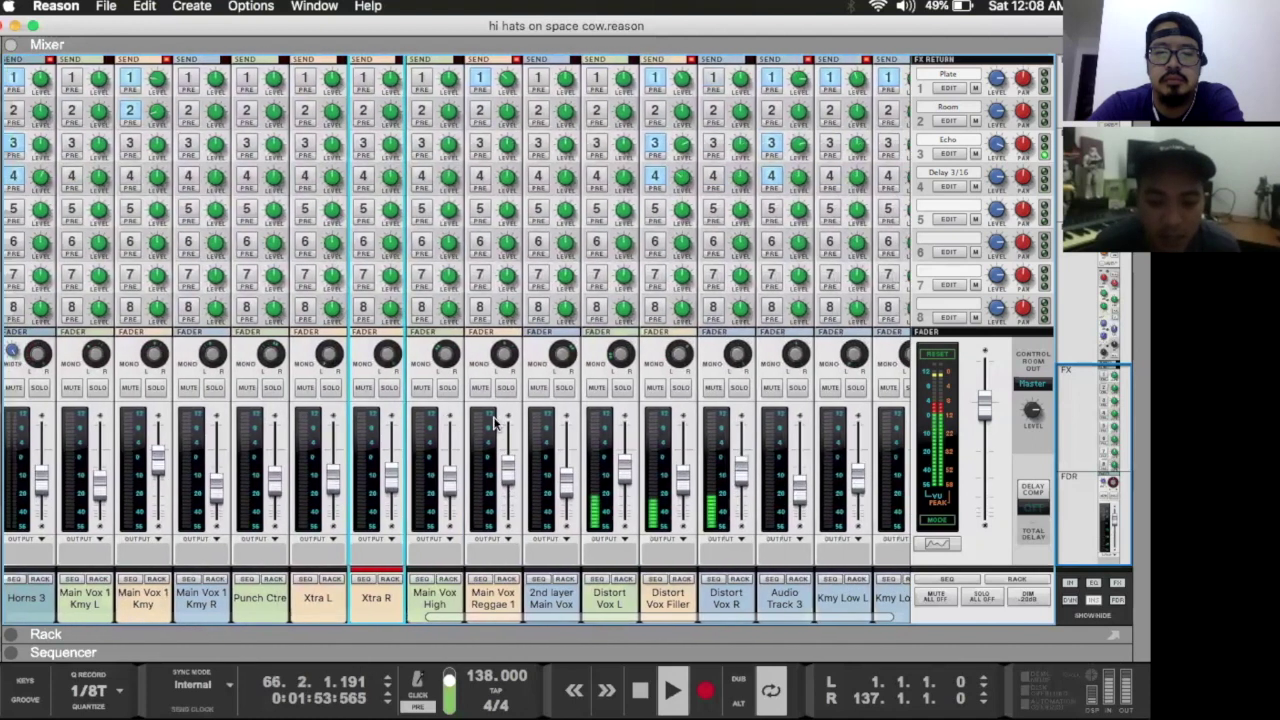
Step: Compare the sends and meter levels of the Distort, reggae and Kmy Low vocal channels in the mixer during playback
scroll(493, 423, "right", 2)
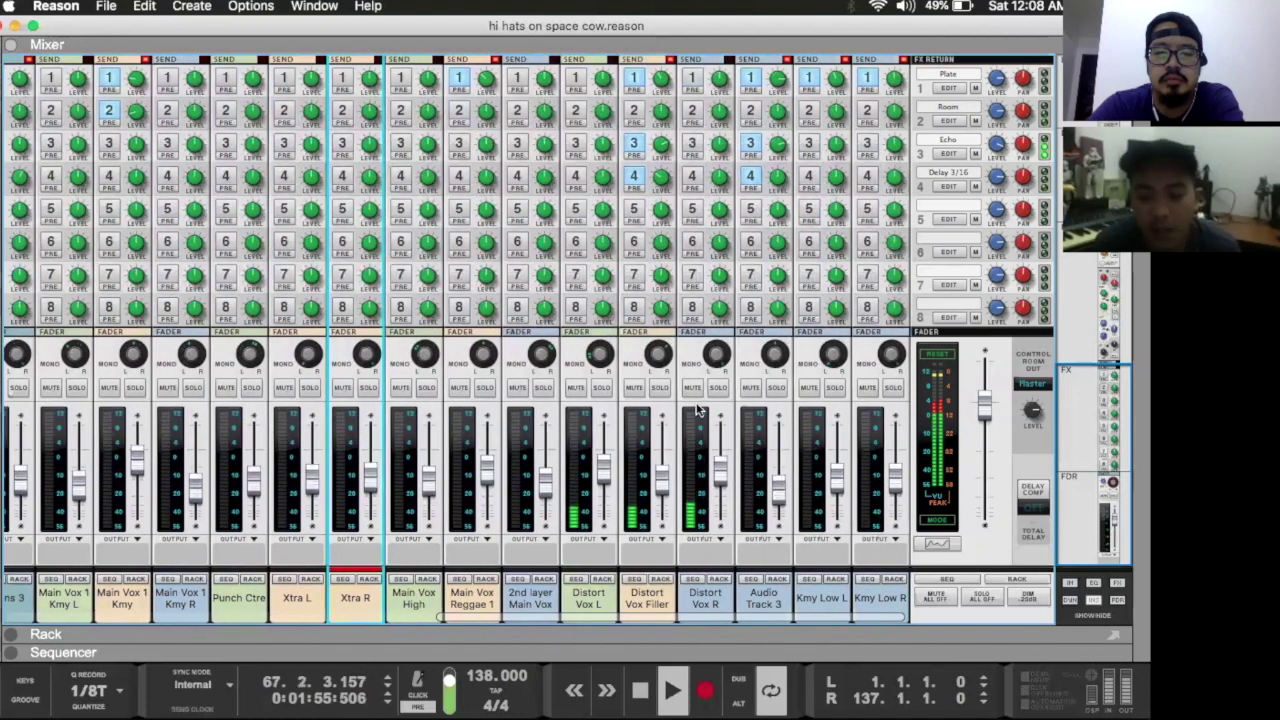
scroll(675, 422, "up", 2)
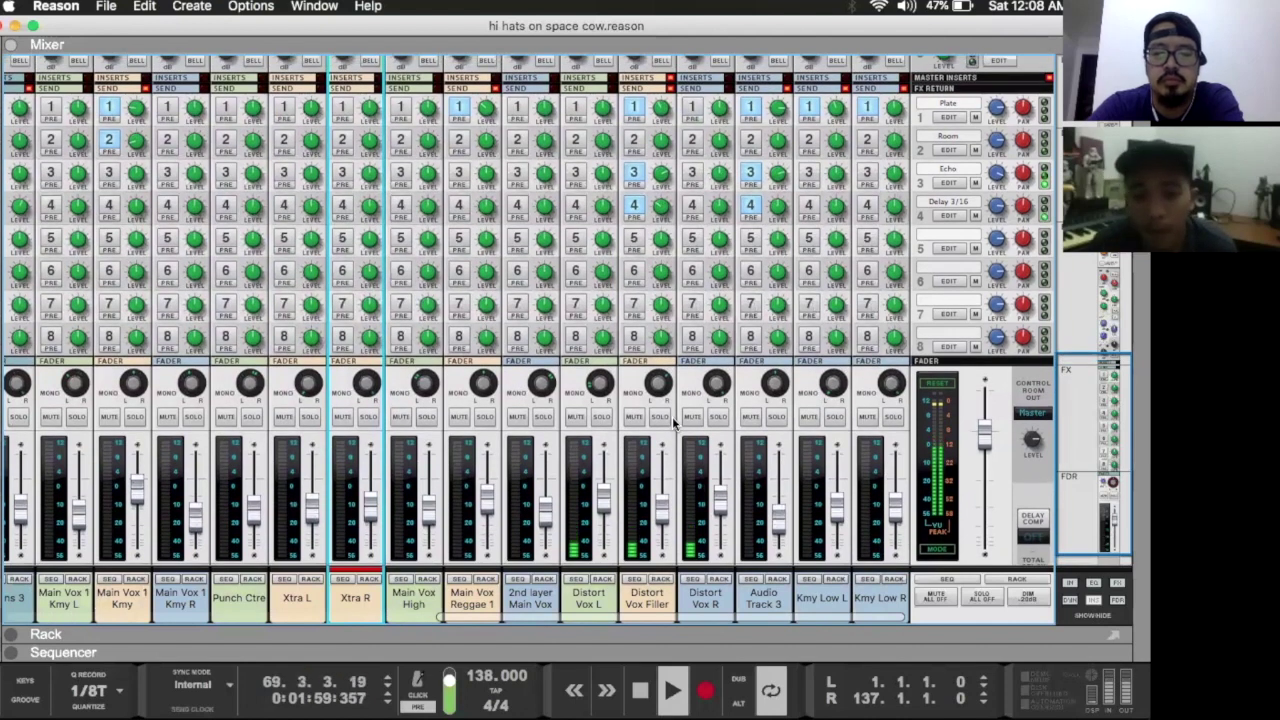
scroll(674, 423, "up", 8)
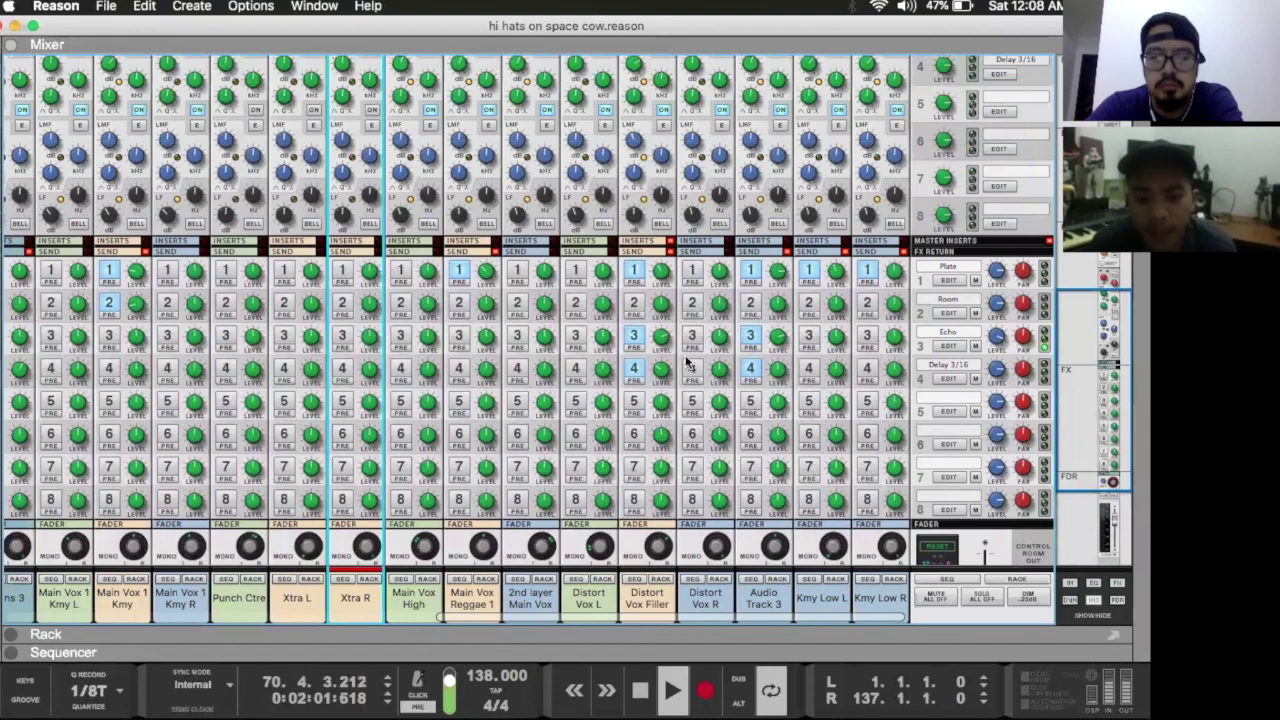
scroll(687, 363, "down", 5)
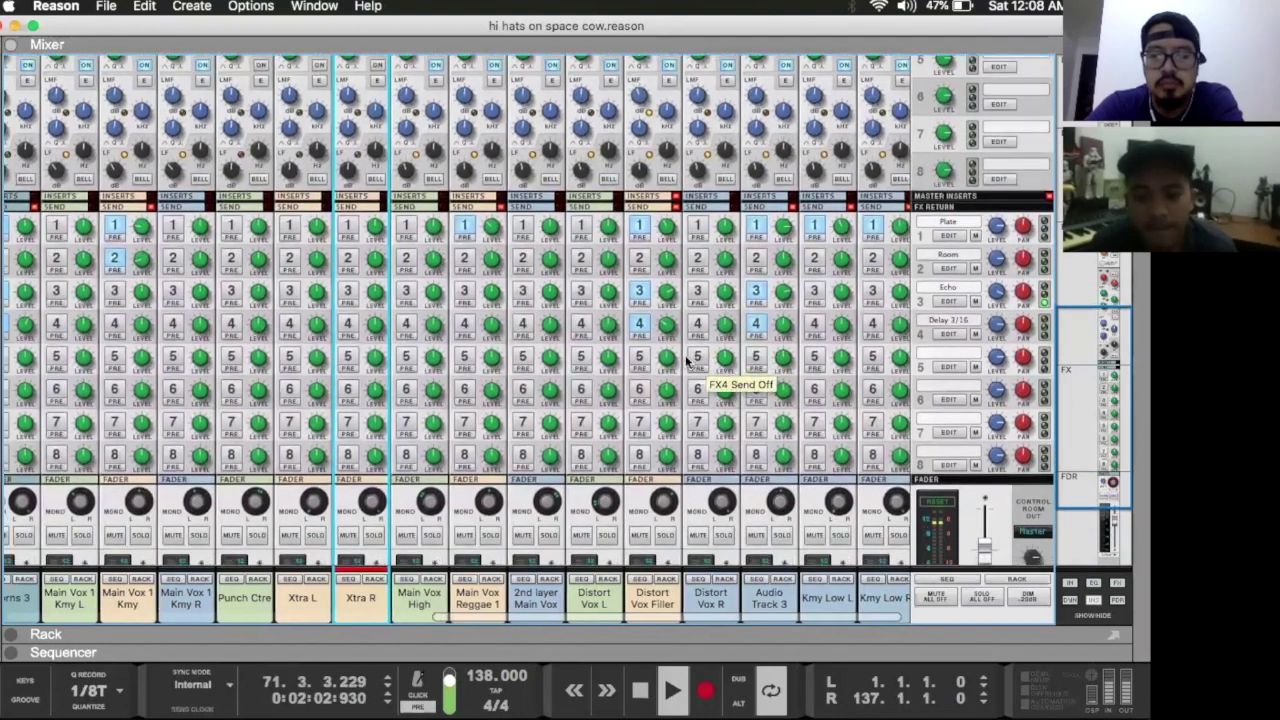
scroll(687, 363, "down", 6)
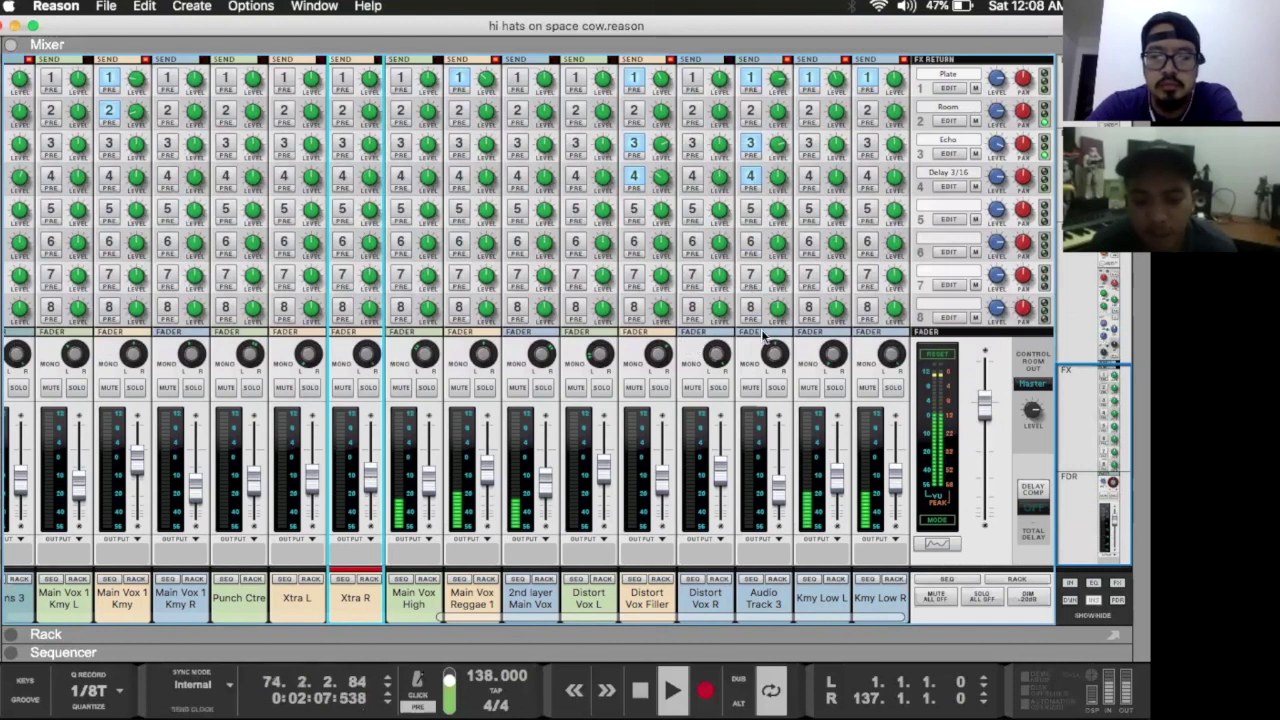
scroll(650, 330, "up", 2)
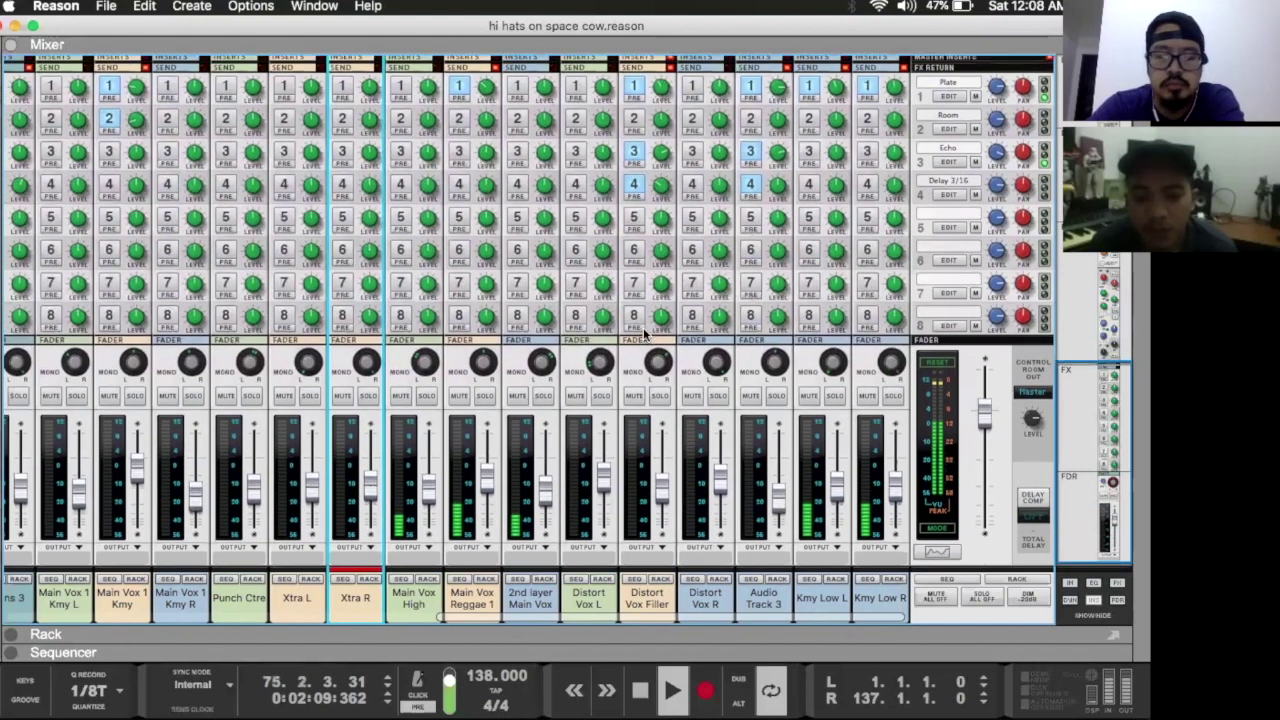
scroll(645, 333, "down", 2)
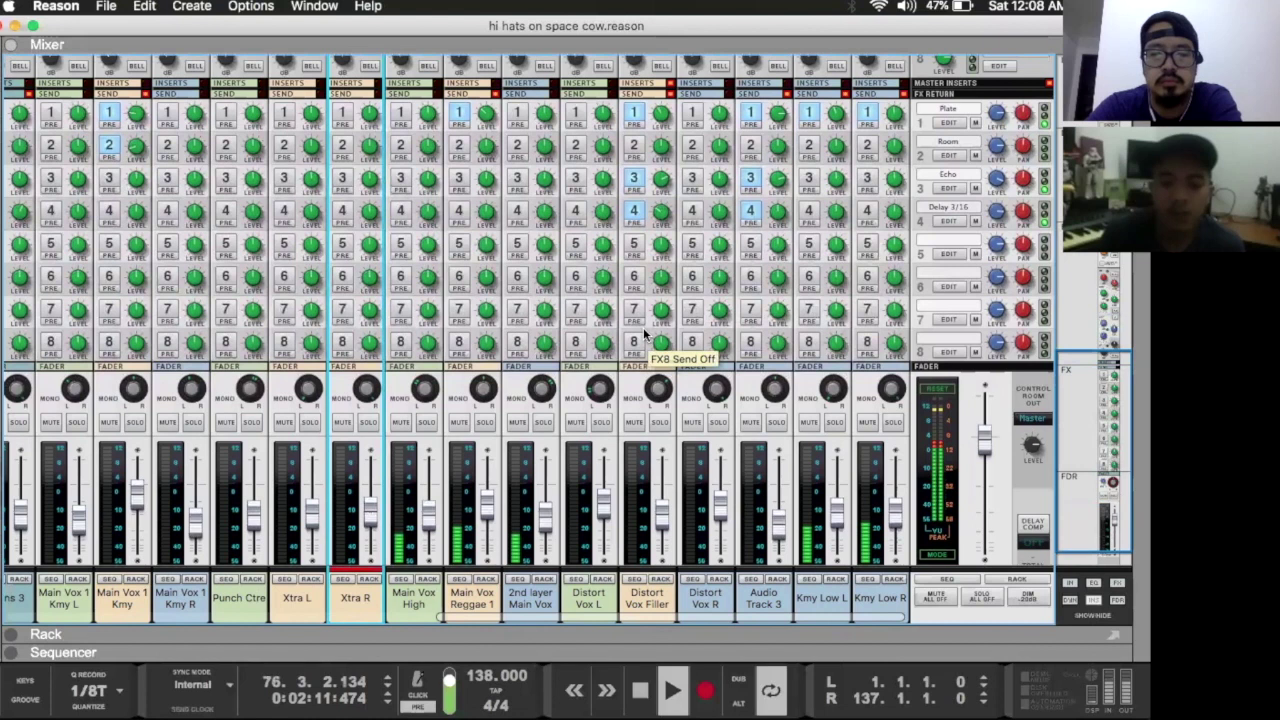
scroll(680, 510, "down", 1)
scroll(680, 510, "down", 2)
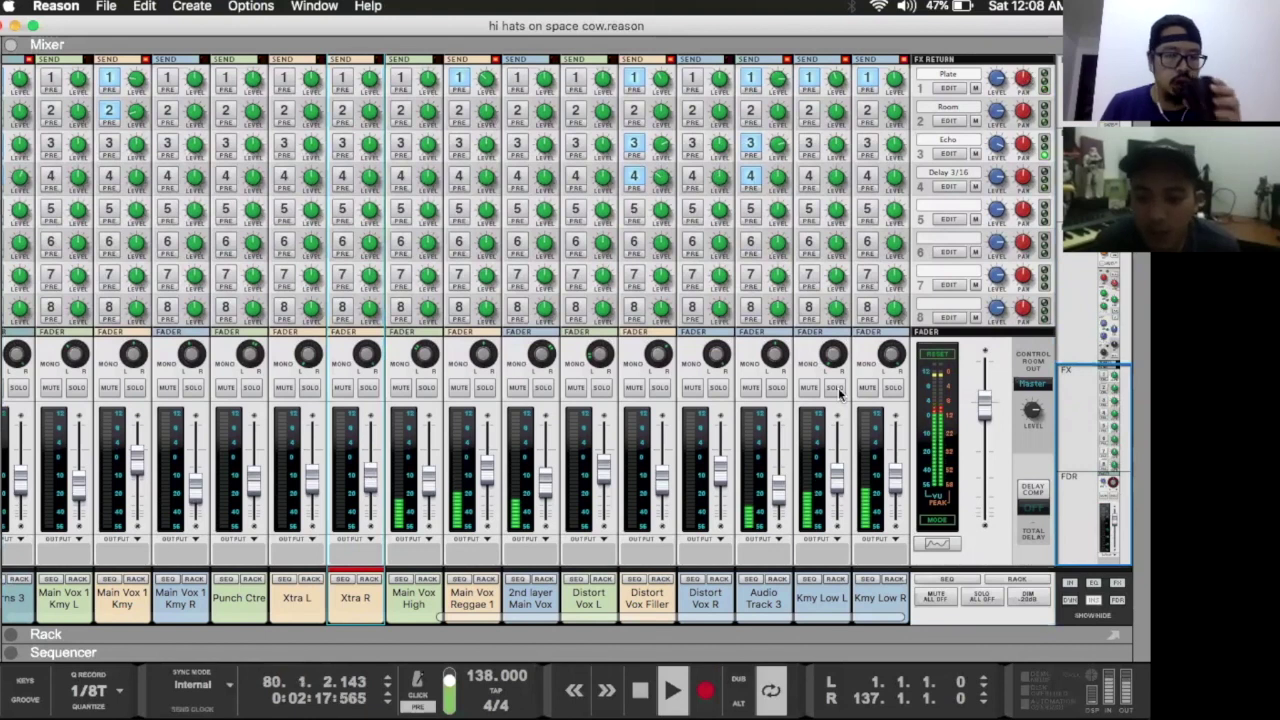
Step: Listen to the Kmy Low L and Kmy Low R channels in solo and release both solos
left_click(835, 387)
left_click(893, 387)
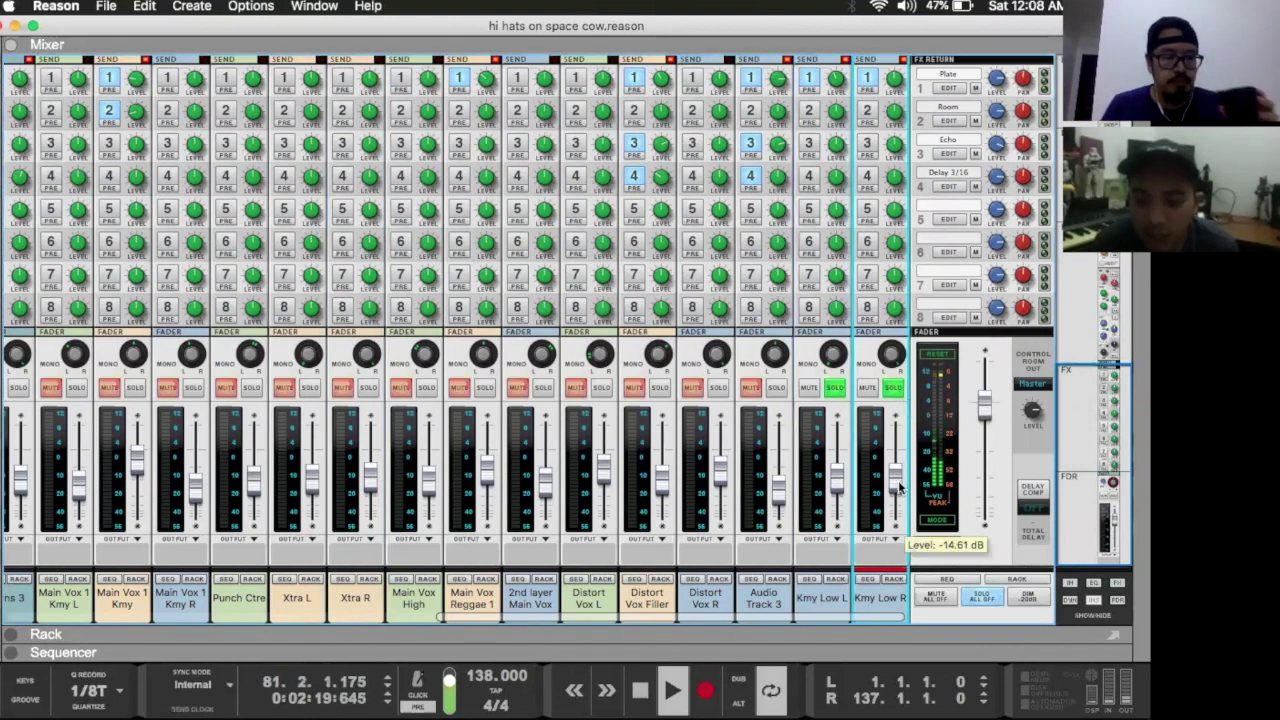
left_click(893, 387)
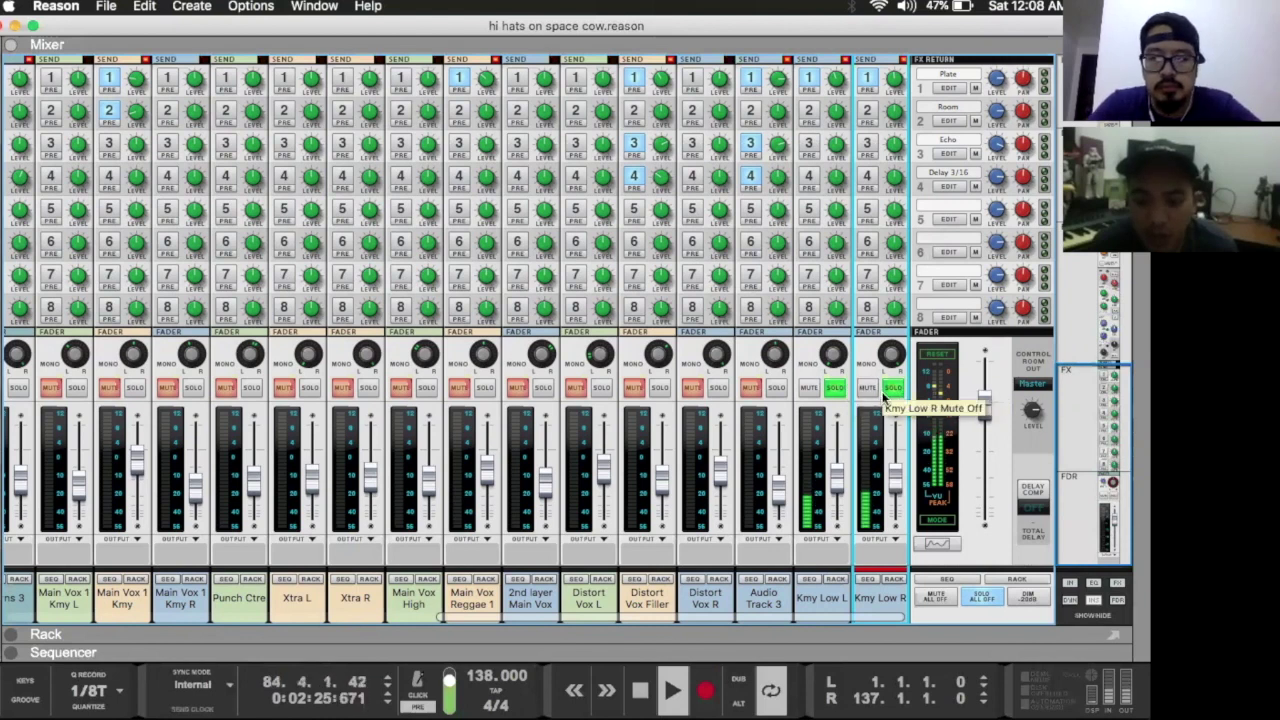
left_click(835, 388)
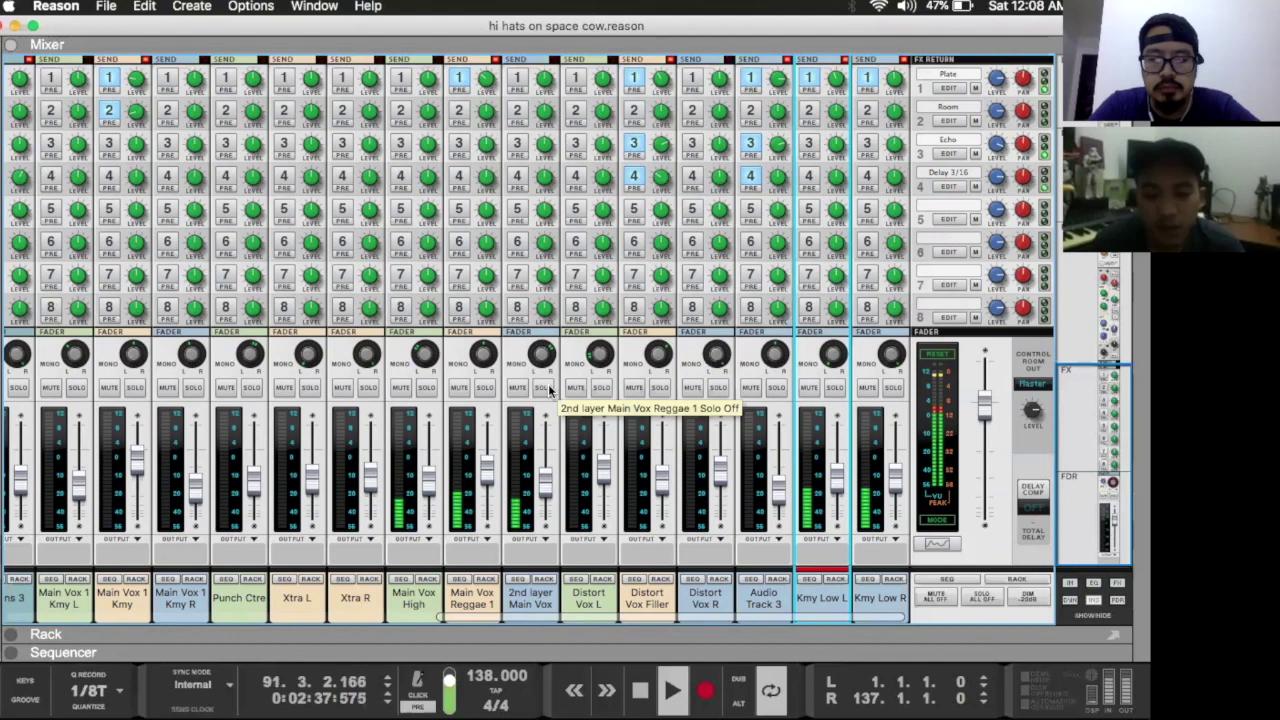
Step: Examine the EQ, filters, gate and compressor settings of the reggae and Distort vocal channels and stop playback
scroll(600, 295, "up", 5)
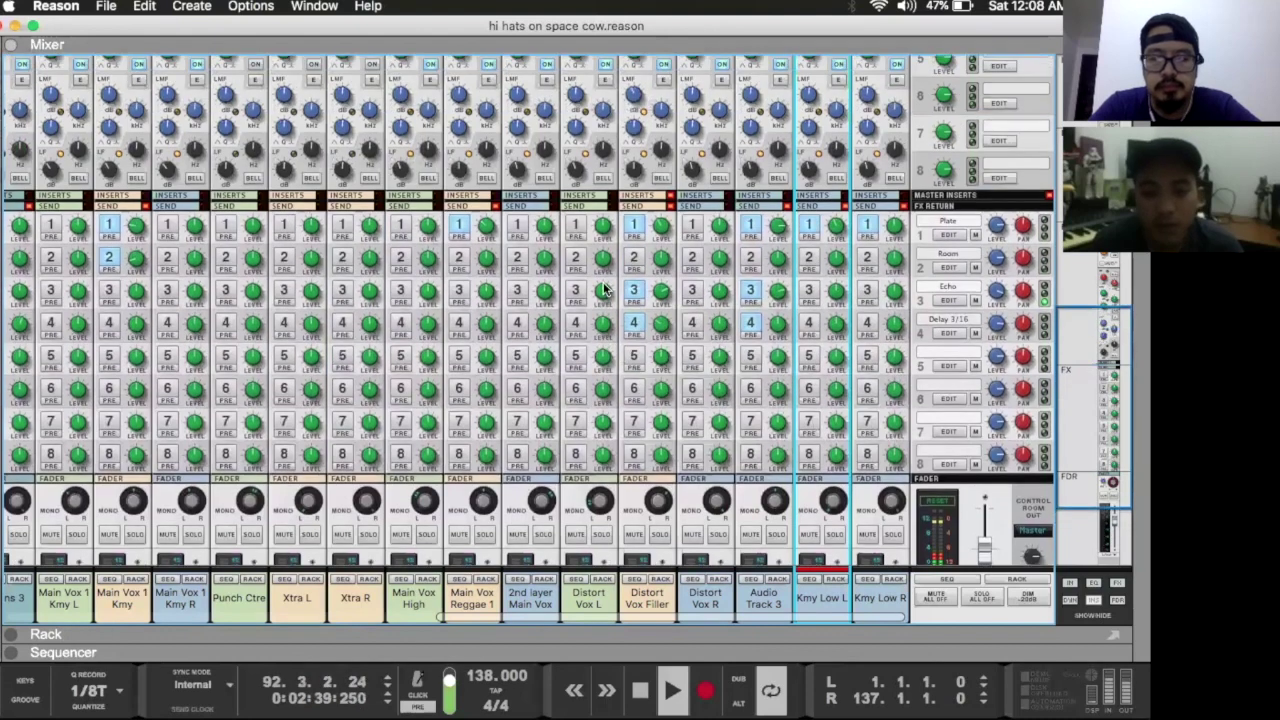
scroll(603, 289, "up", 5)
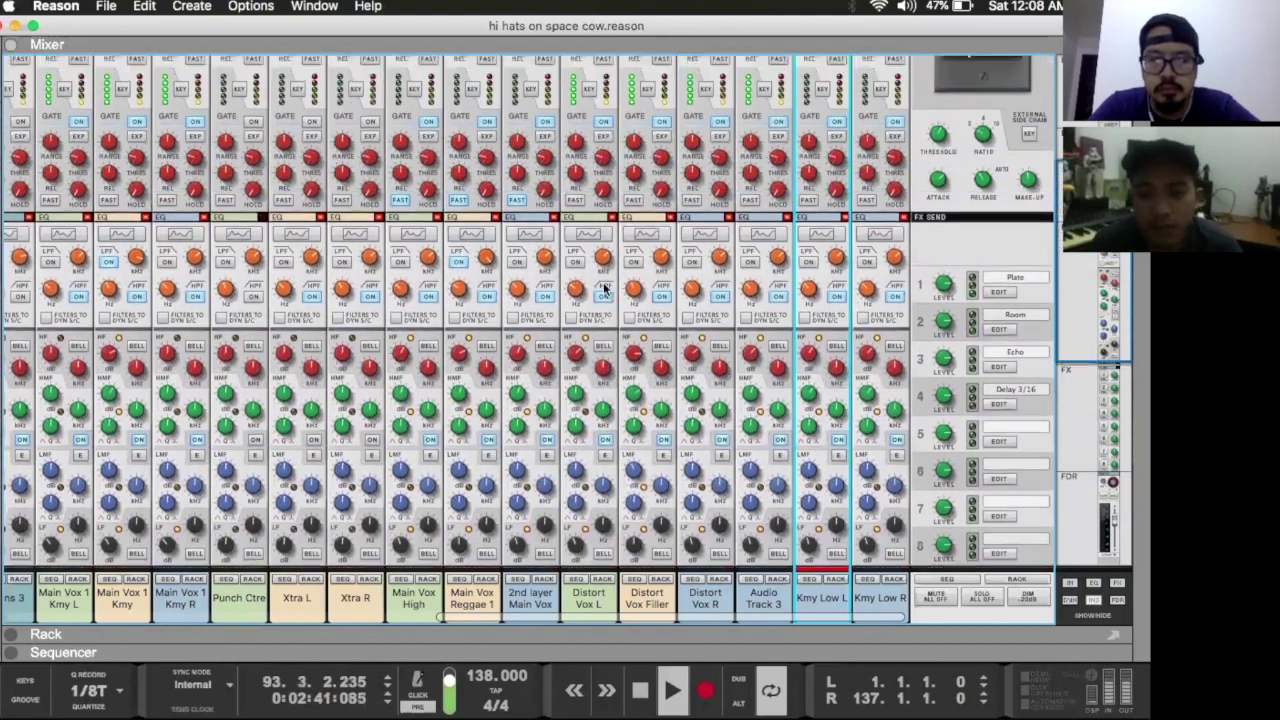
scroll(605, 288, "up", 1)
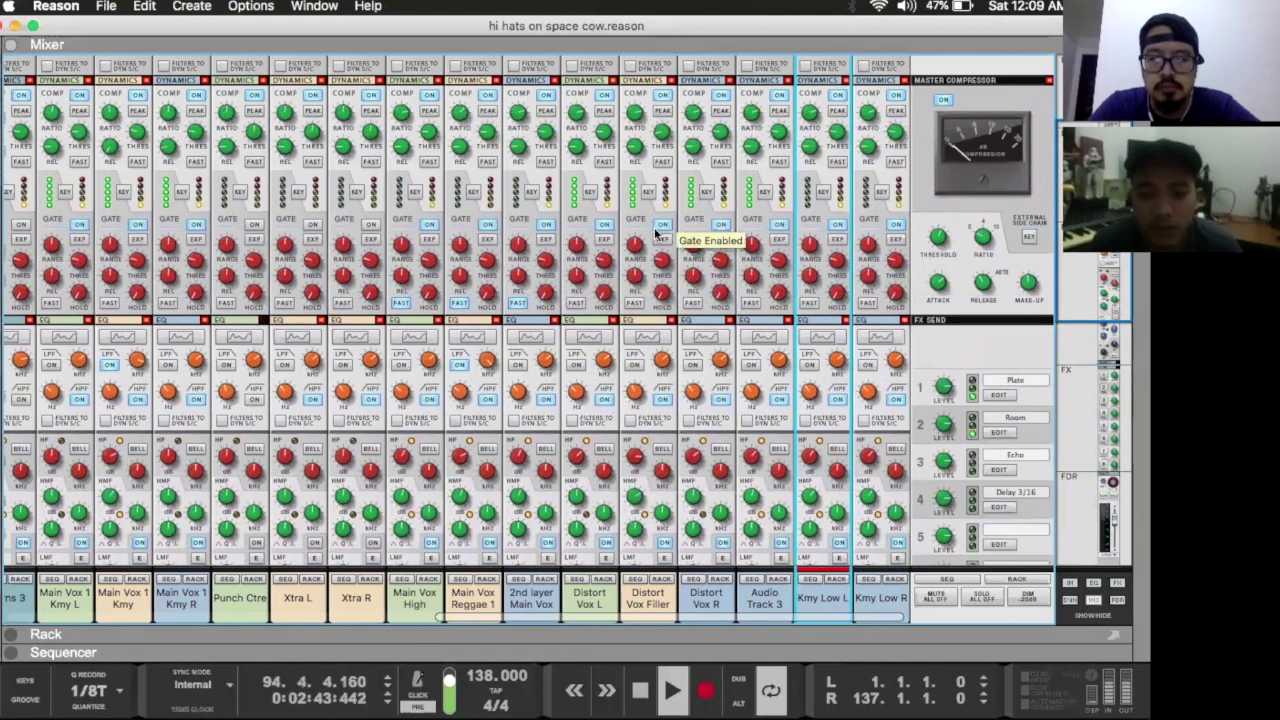
scroll(672, 258, "up", 2)
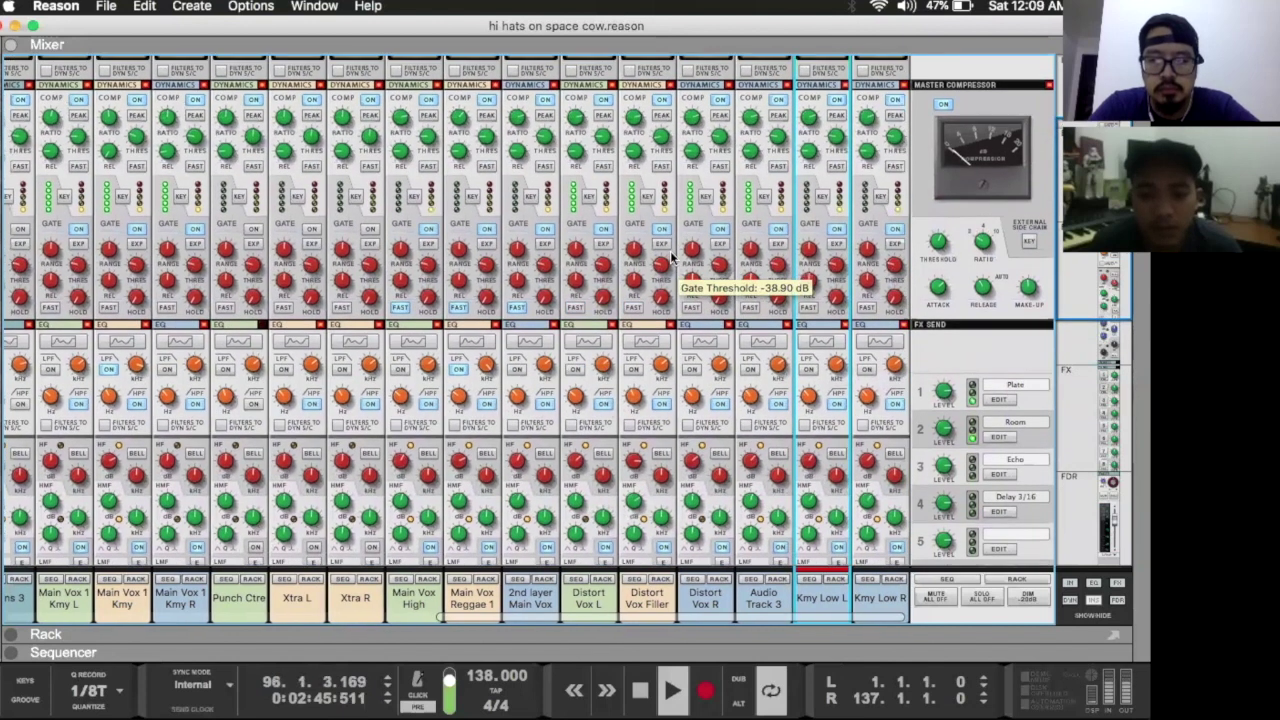
scroll(672, 258, "down", 4)
scroll(672, 258, "down", 6)
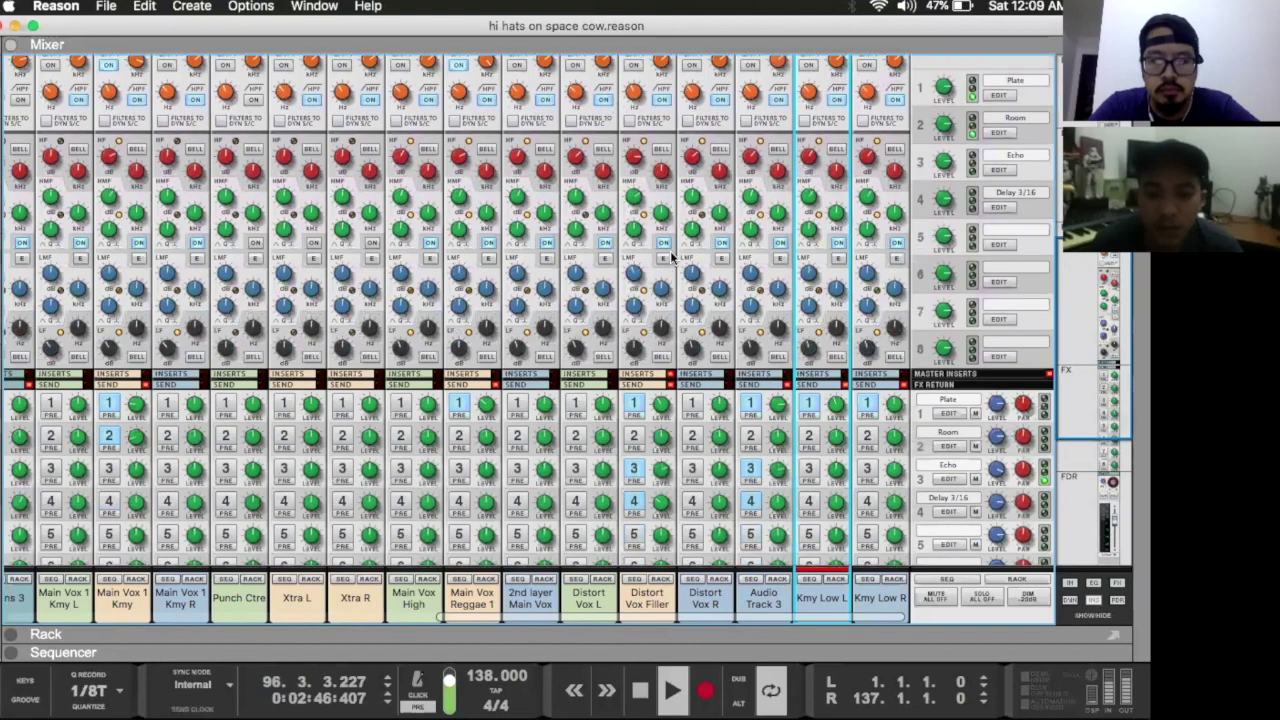
scroll(672, 258, "down", 5)
scroll(672, 258, "down", 6)
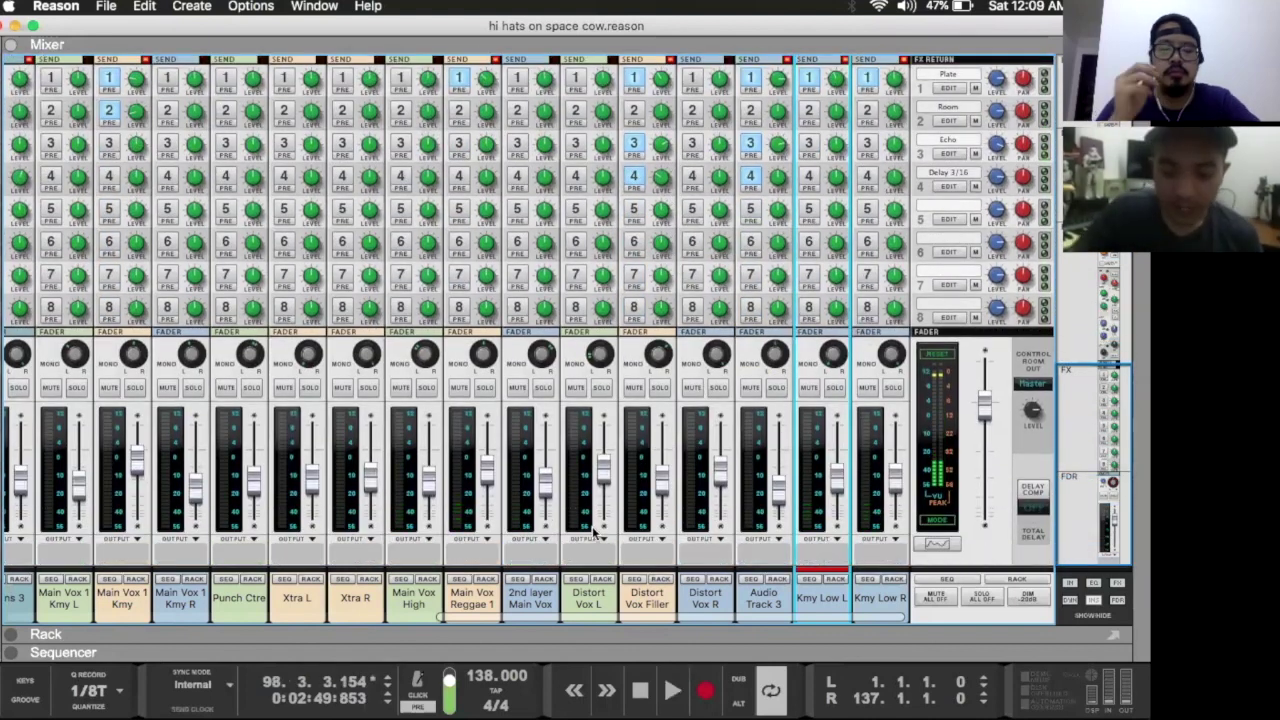
Step: Play the song from bar 66 in the sequencer, with the Distort vocal tracks in view
key("F7")
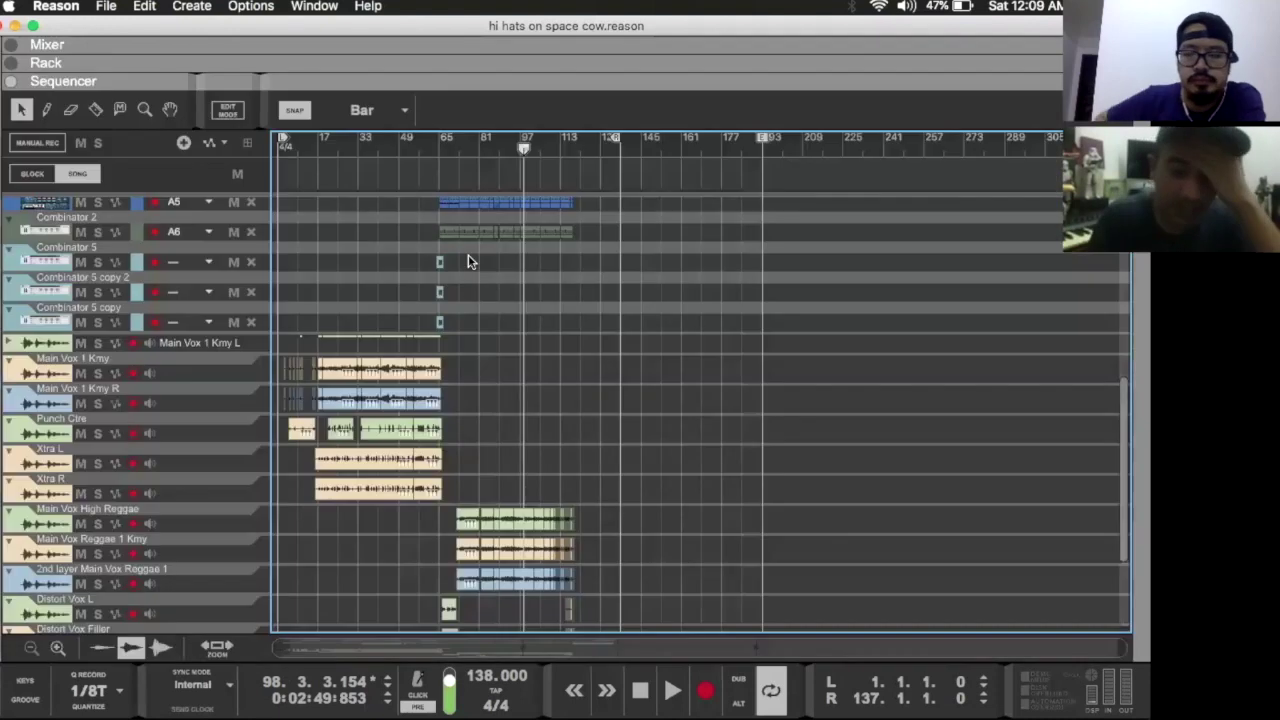
left_click(449, 148)
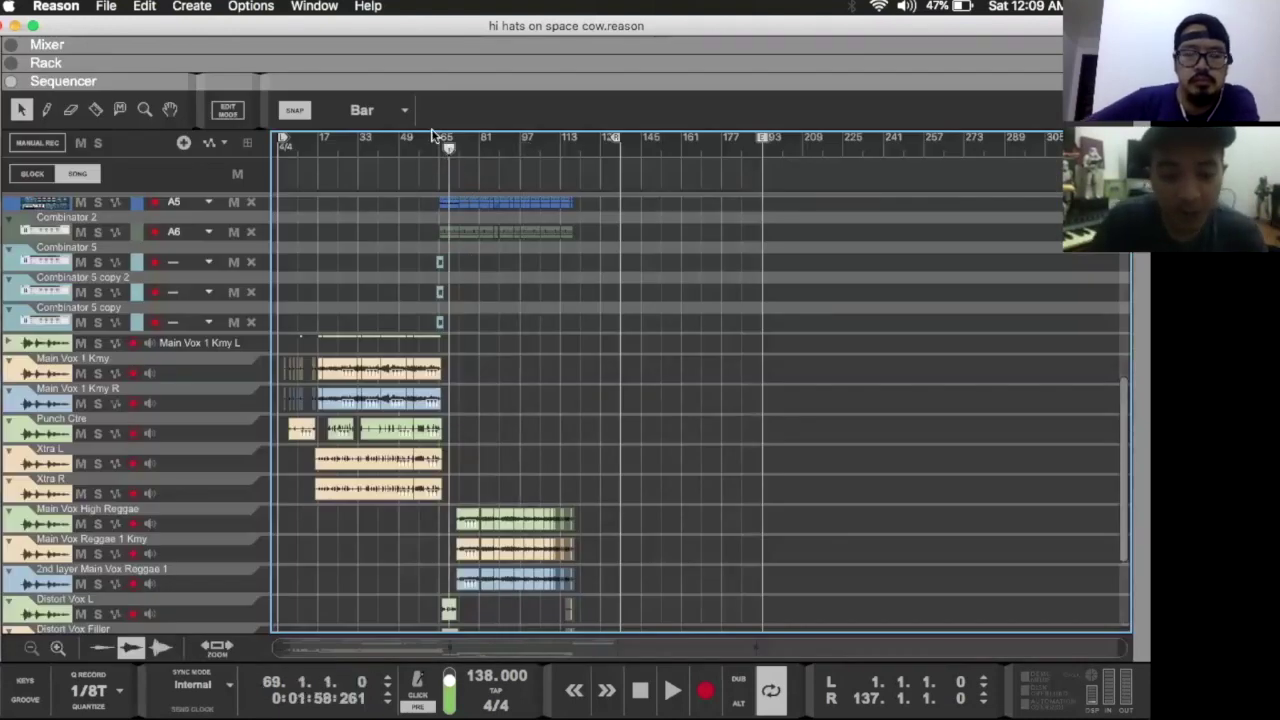
left_click(441, 147)
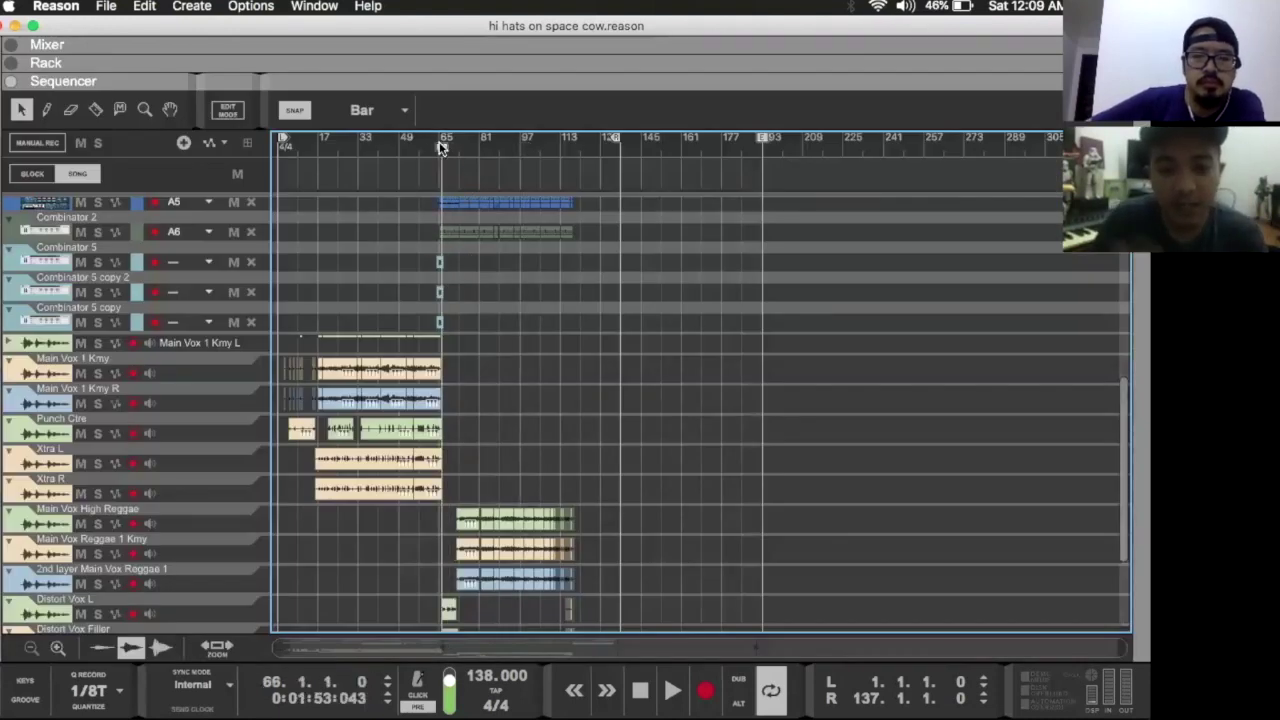
key("space")
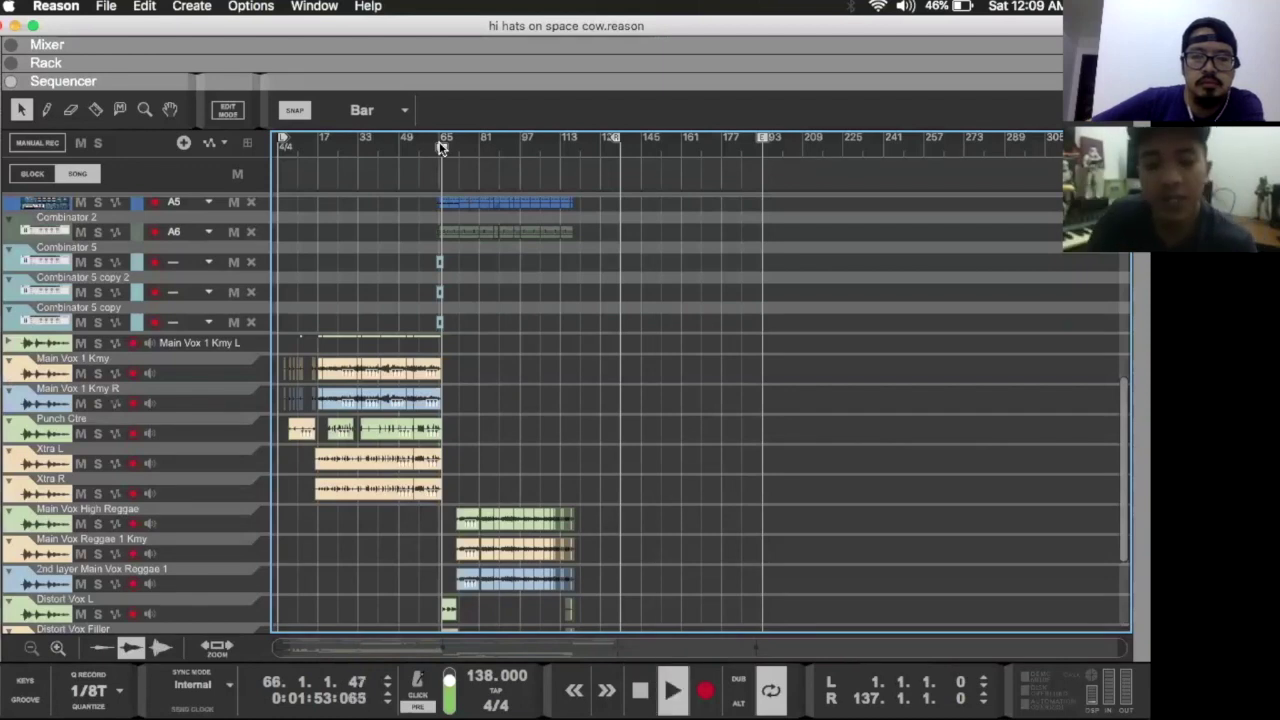
scroll(488, 367, "down", 3)
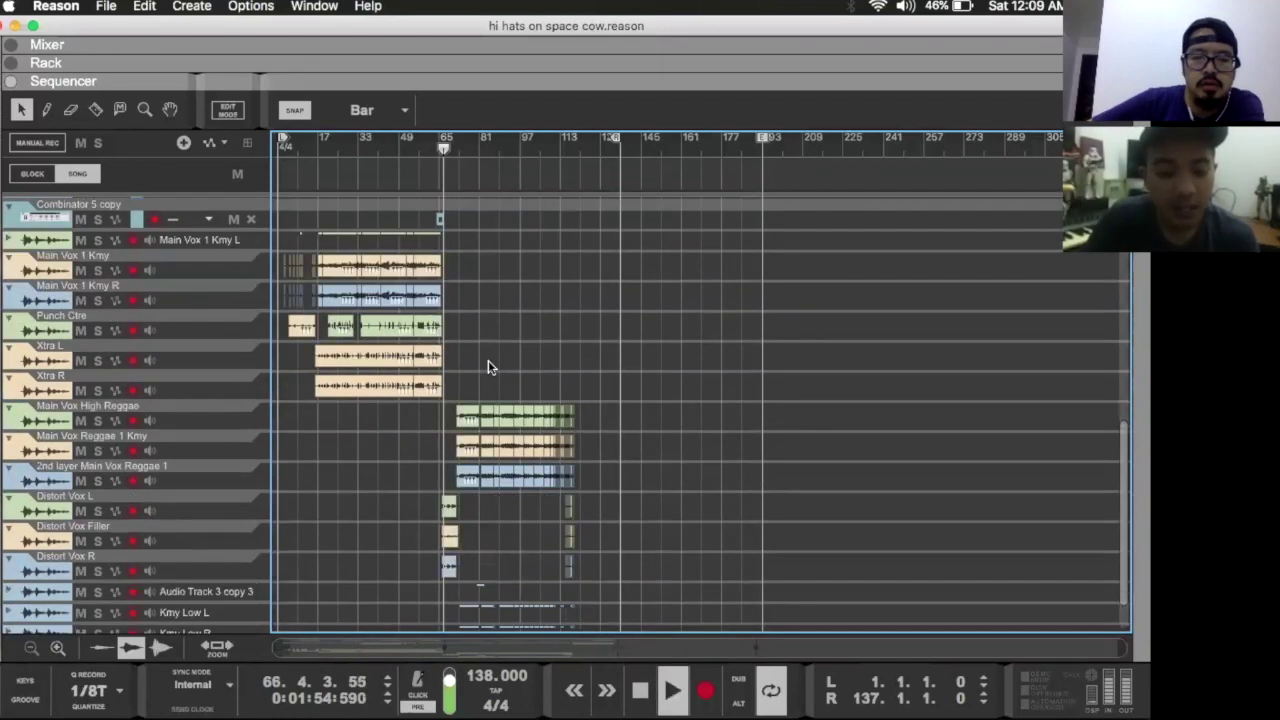
scroll(206, 429, "down", 2)
Step: Show the Distort vocal tracks in the rack, listen while inspecting the Scream 4 on Distort Vox Filler, and stop playback
double_click(60, 462)
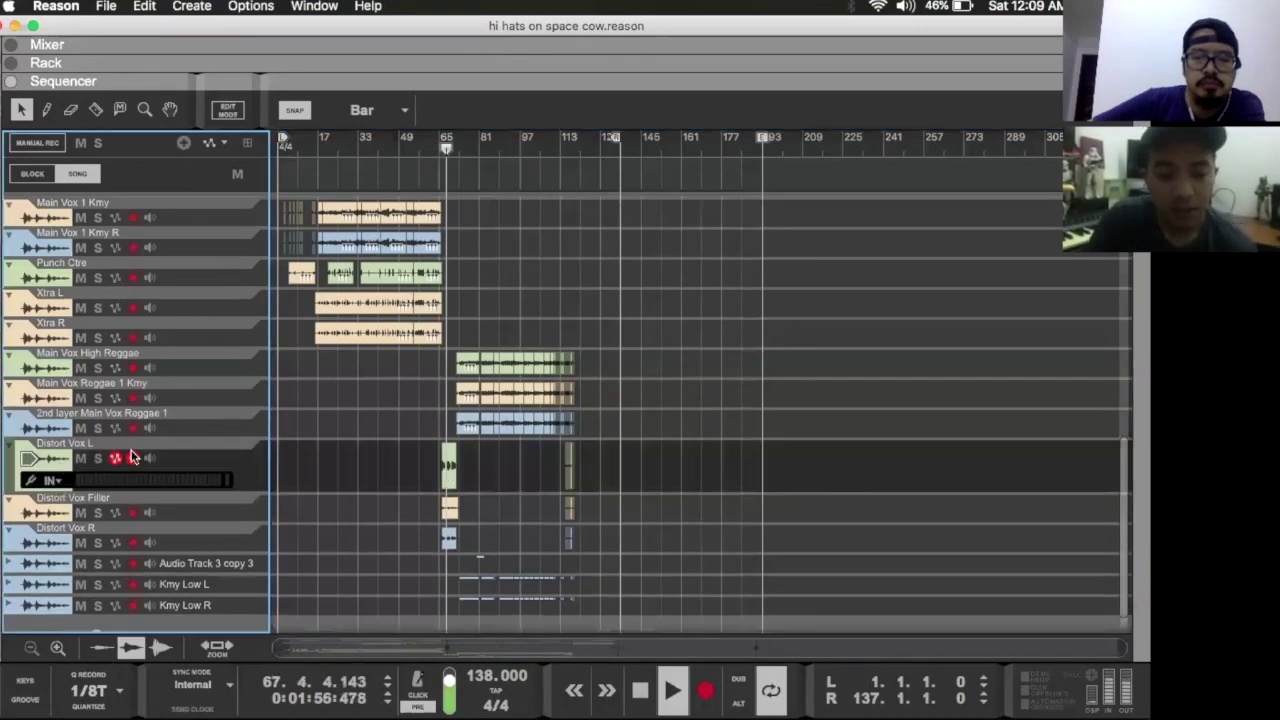
key("space")
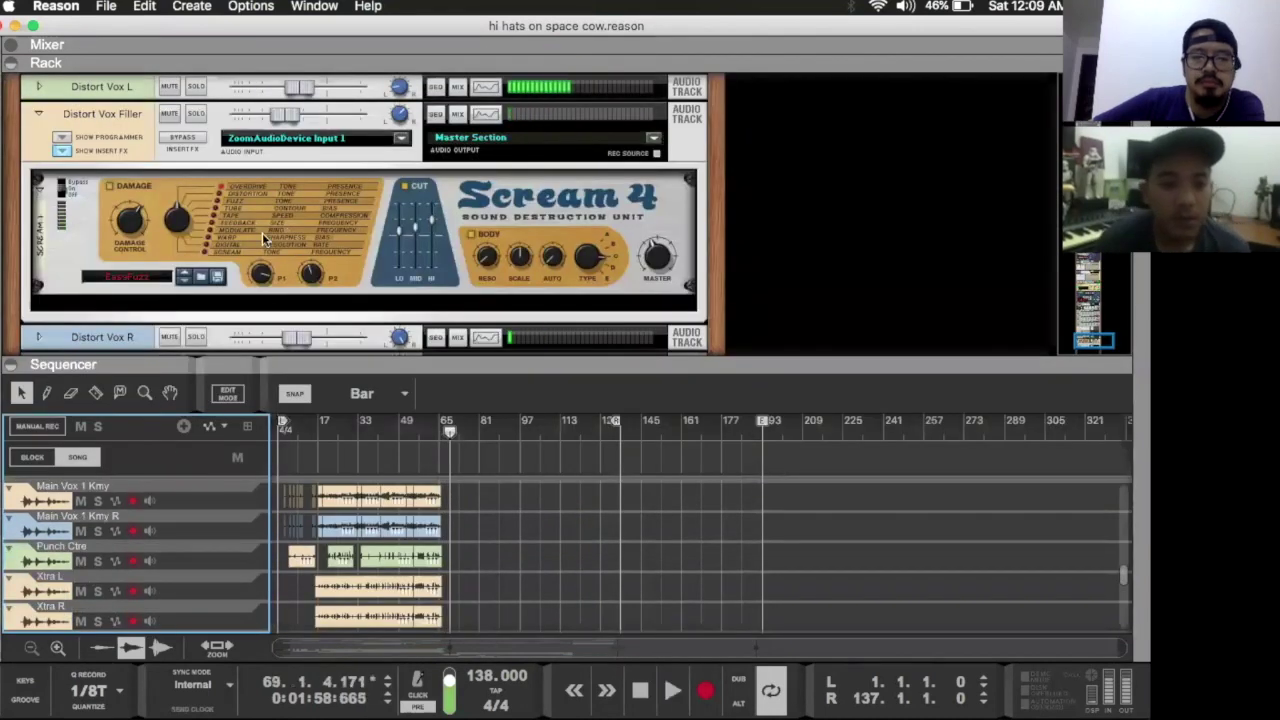
key("space")
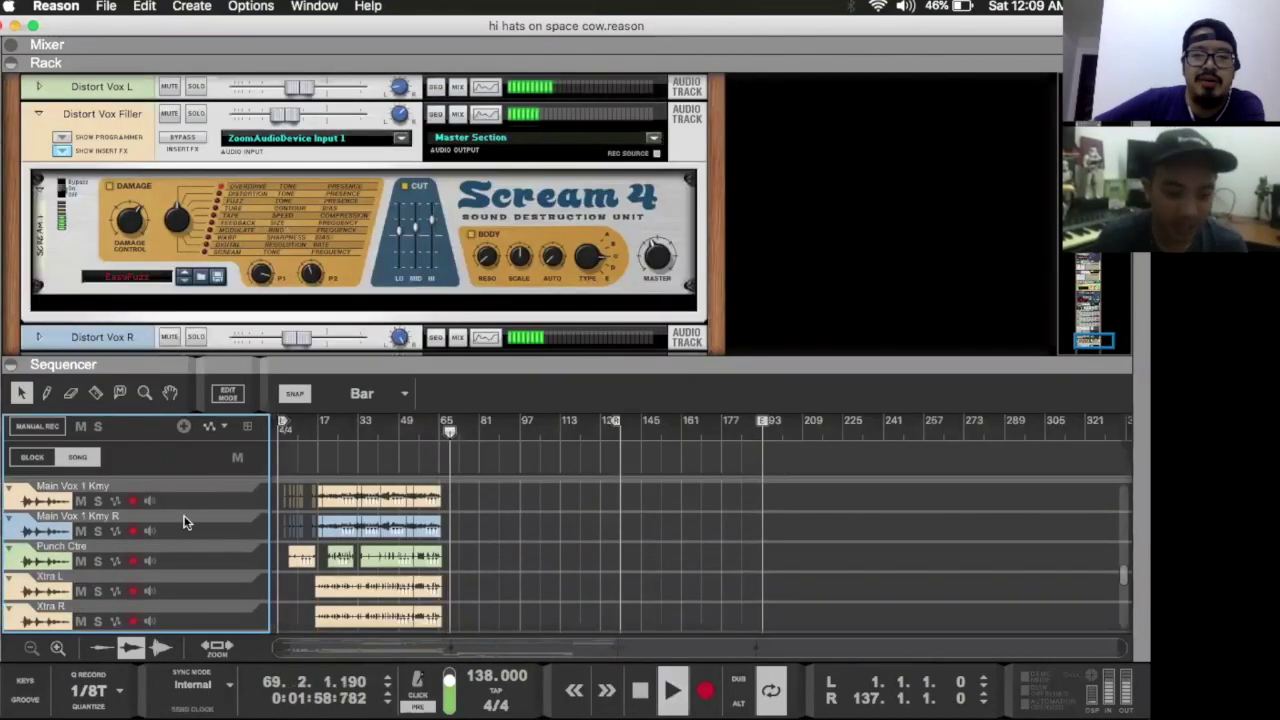
scroll(186, 520, "up", 5)
left_click(133, 514)
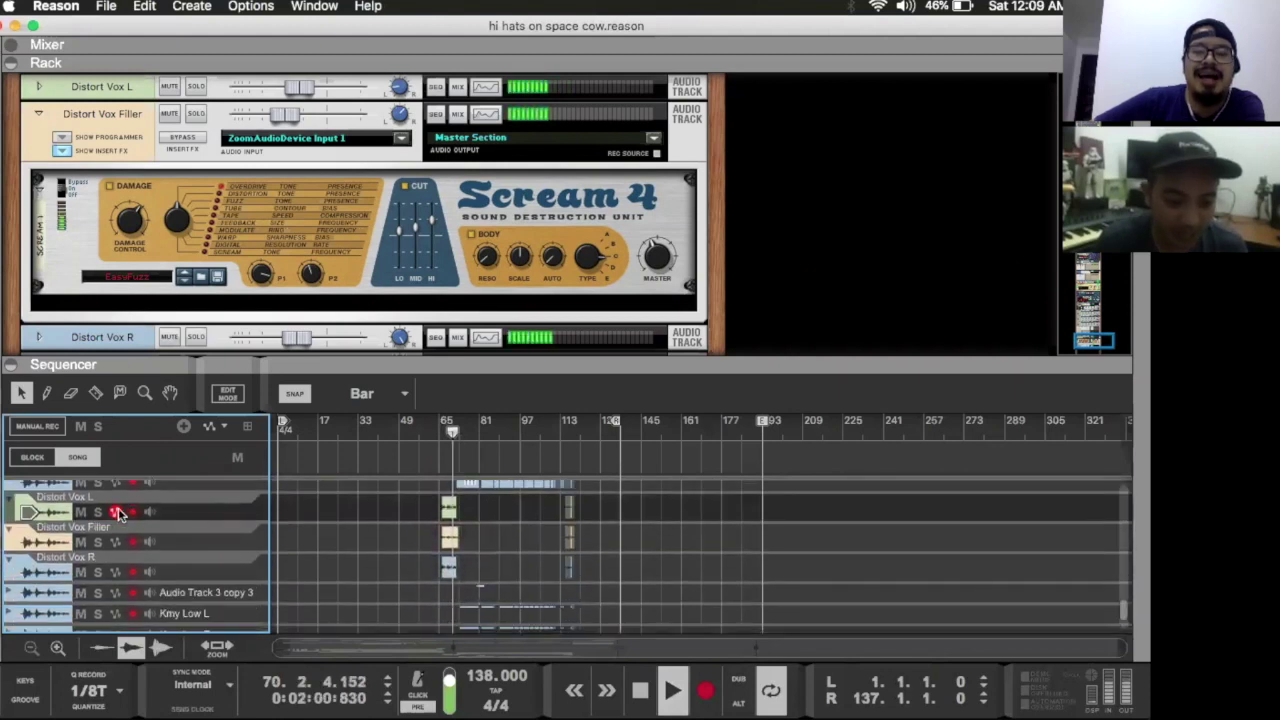
key("space")
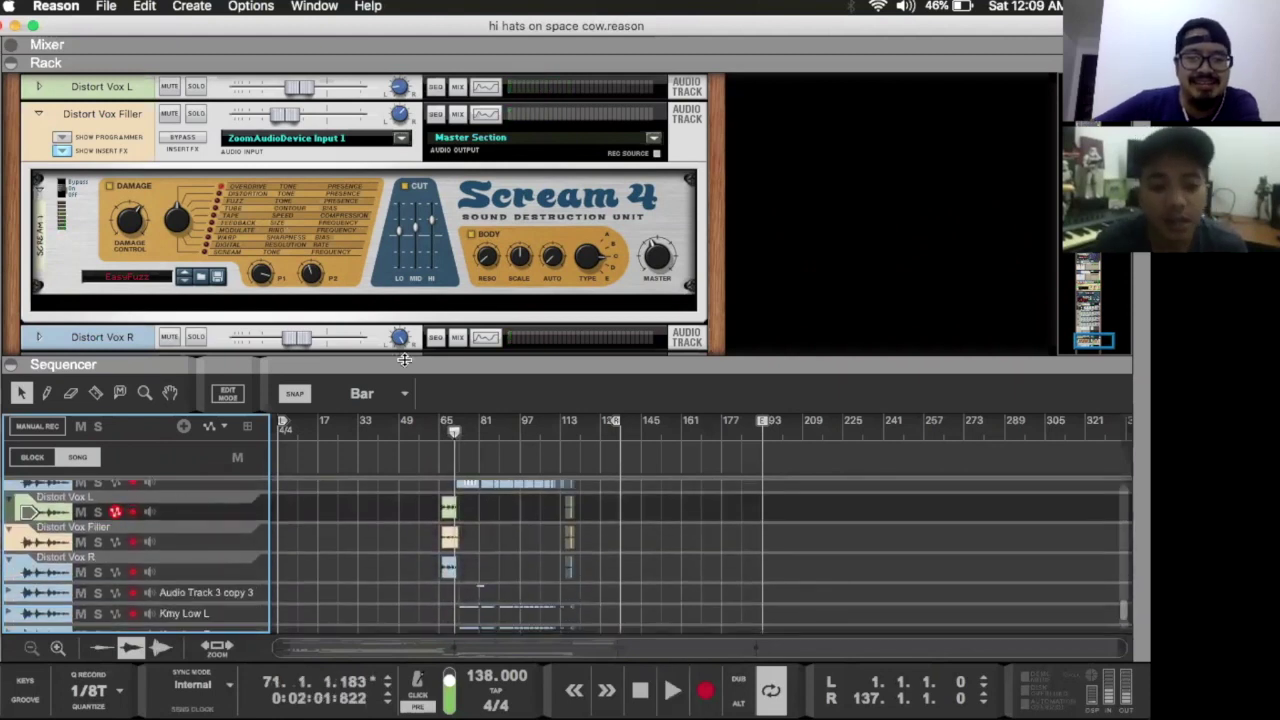
Step: Unfold the Distort Vox R and Distort Vox L audio tracks in the rack and check Distort Vox R's insert effects
scroll(410, 298, "down", 4)
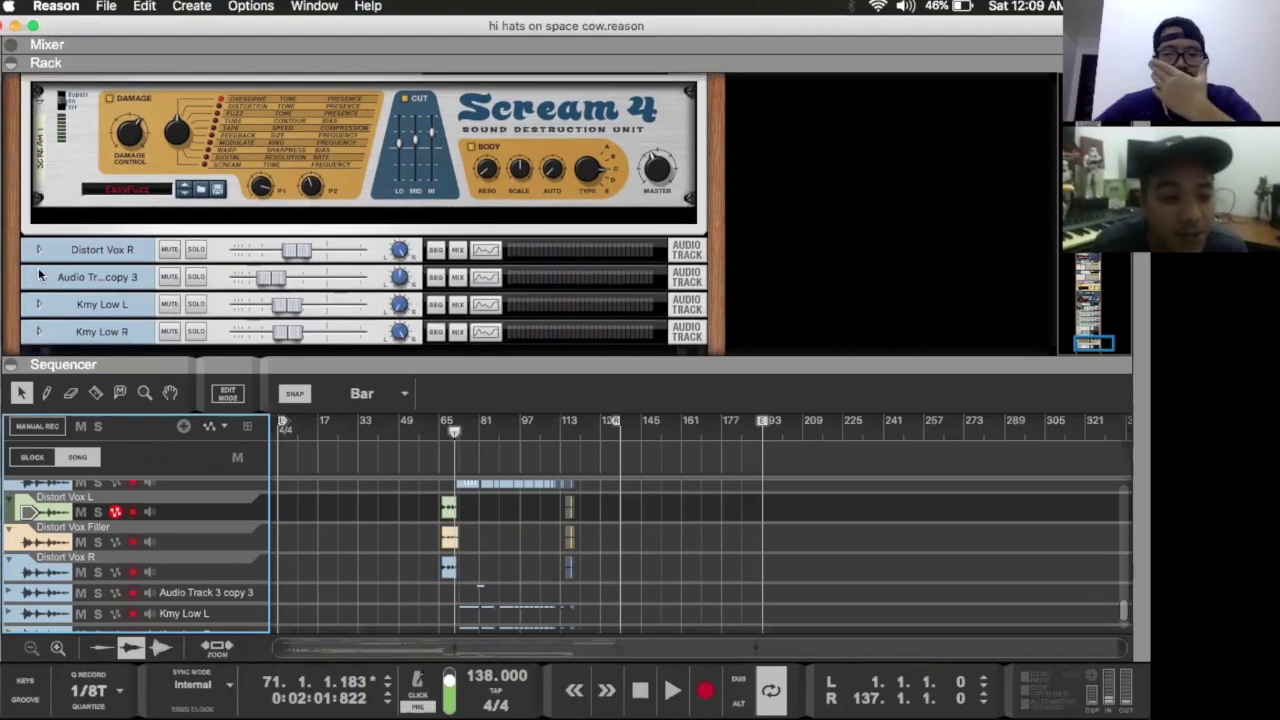
left_click(39, 250)
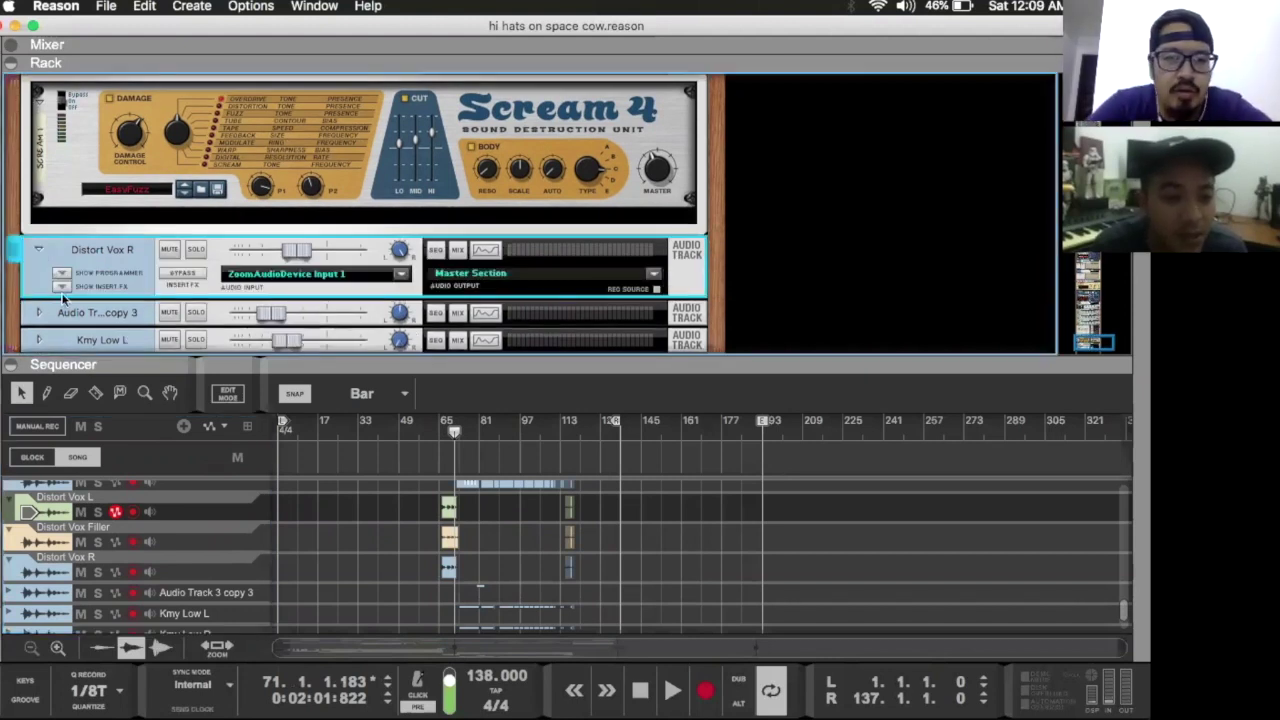
scroll(165, 250, "up", 2)
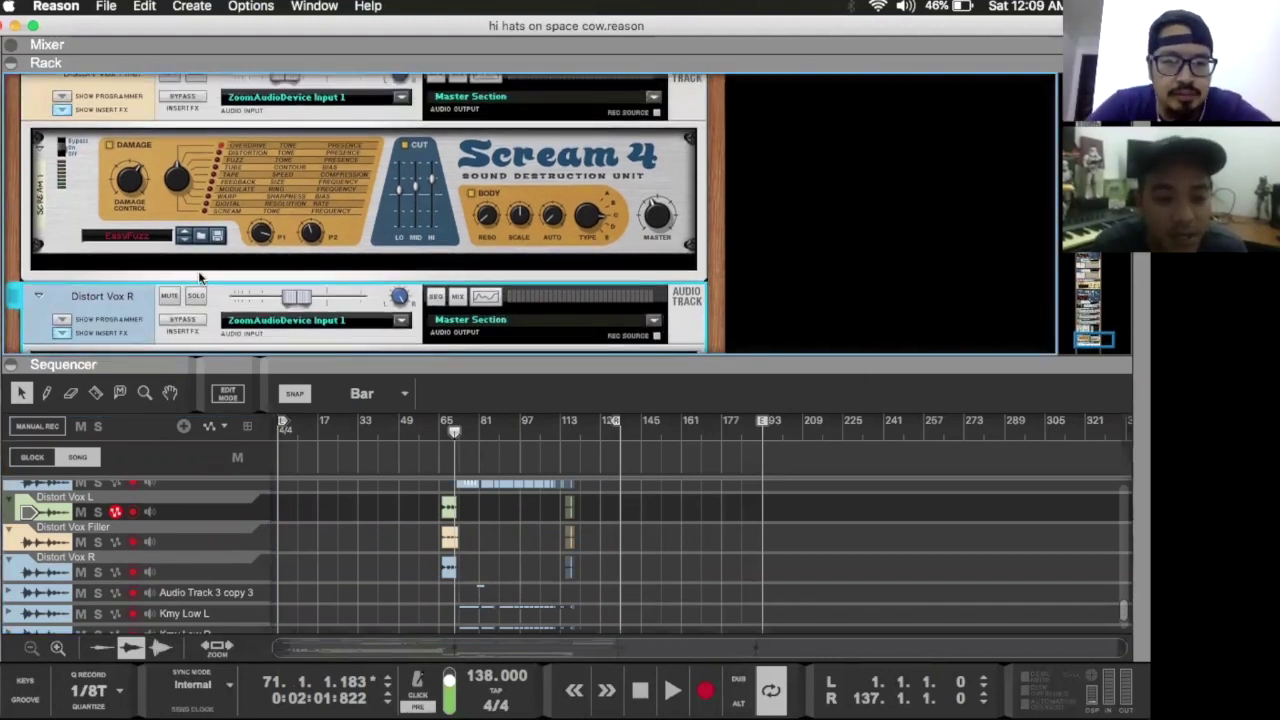
scroll(123, 288, "down", 6)
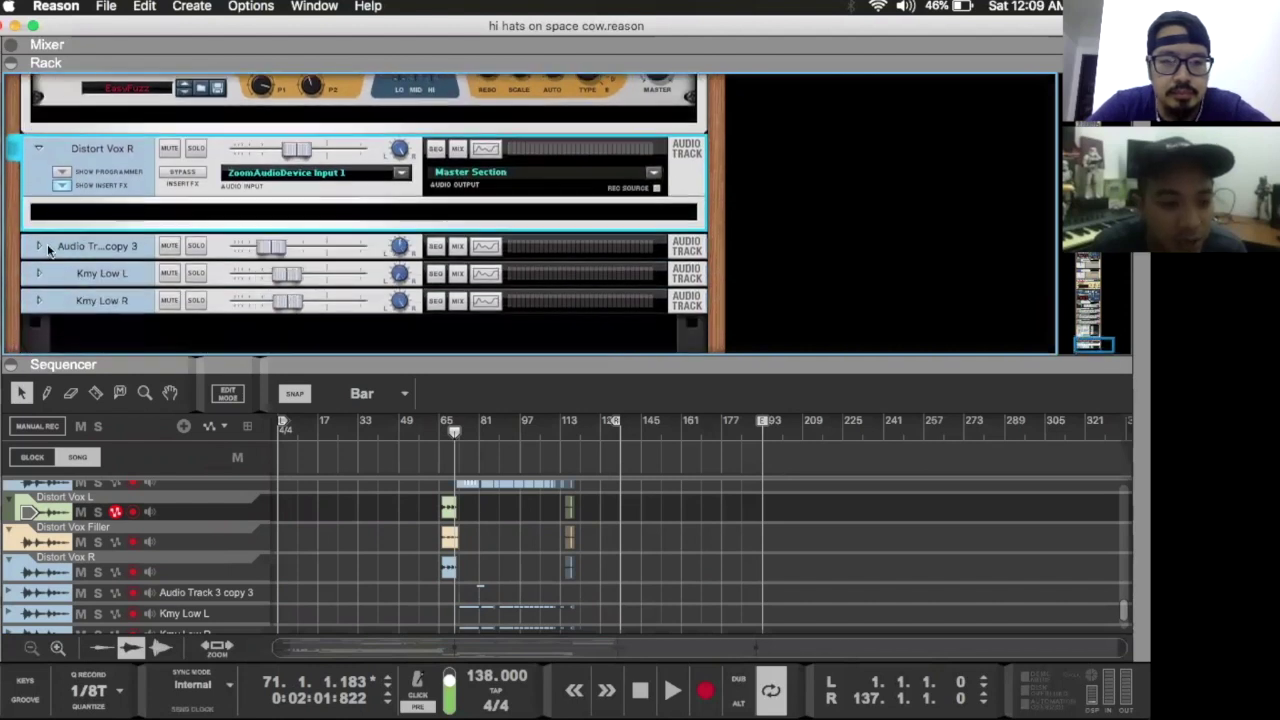
left_click(37, 247)
Step: Play the song from bar 66 and solo the Distort Vox Filler track
left_click(440, 450)
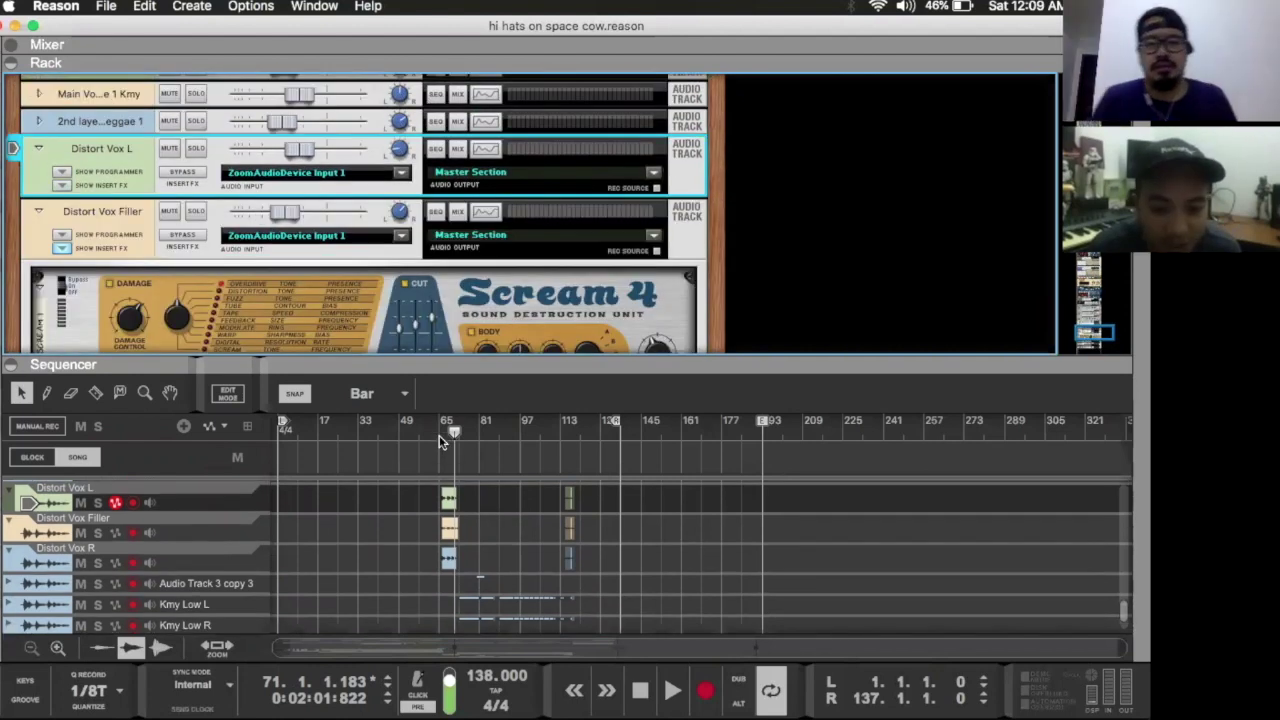
left_click(440, 443)
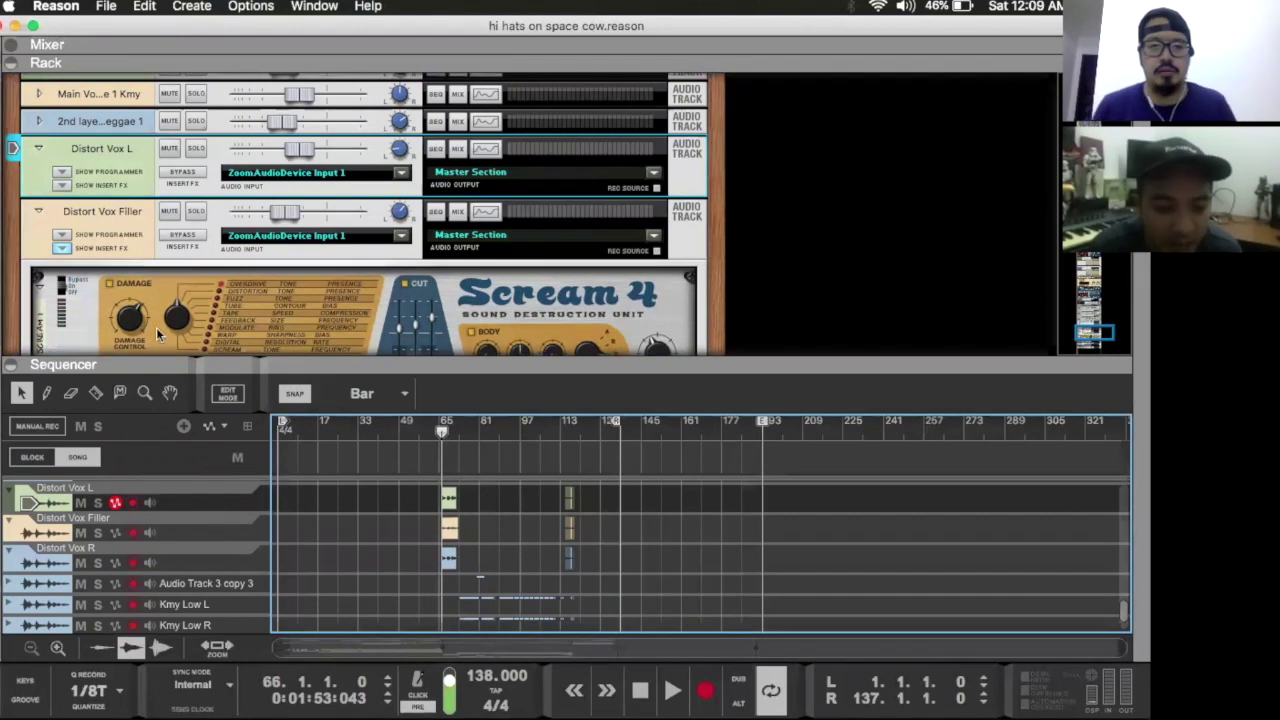
key("space")
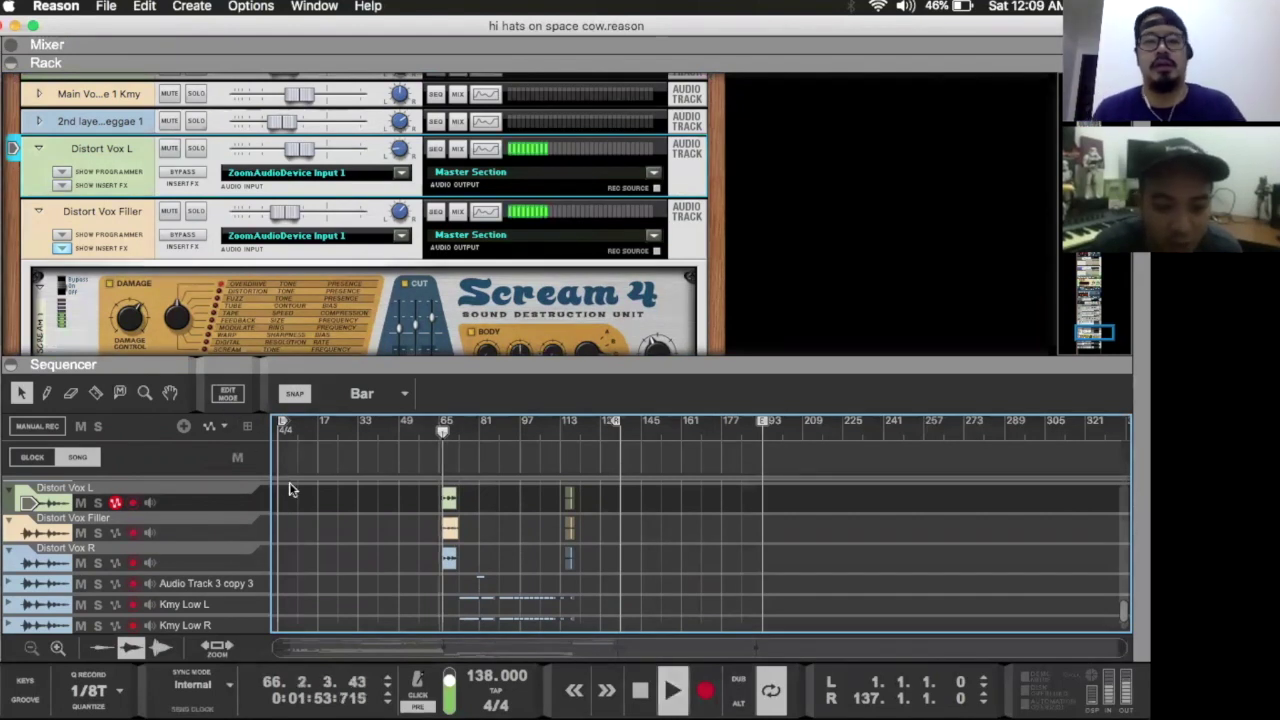
left_click(98, 533)
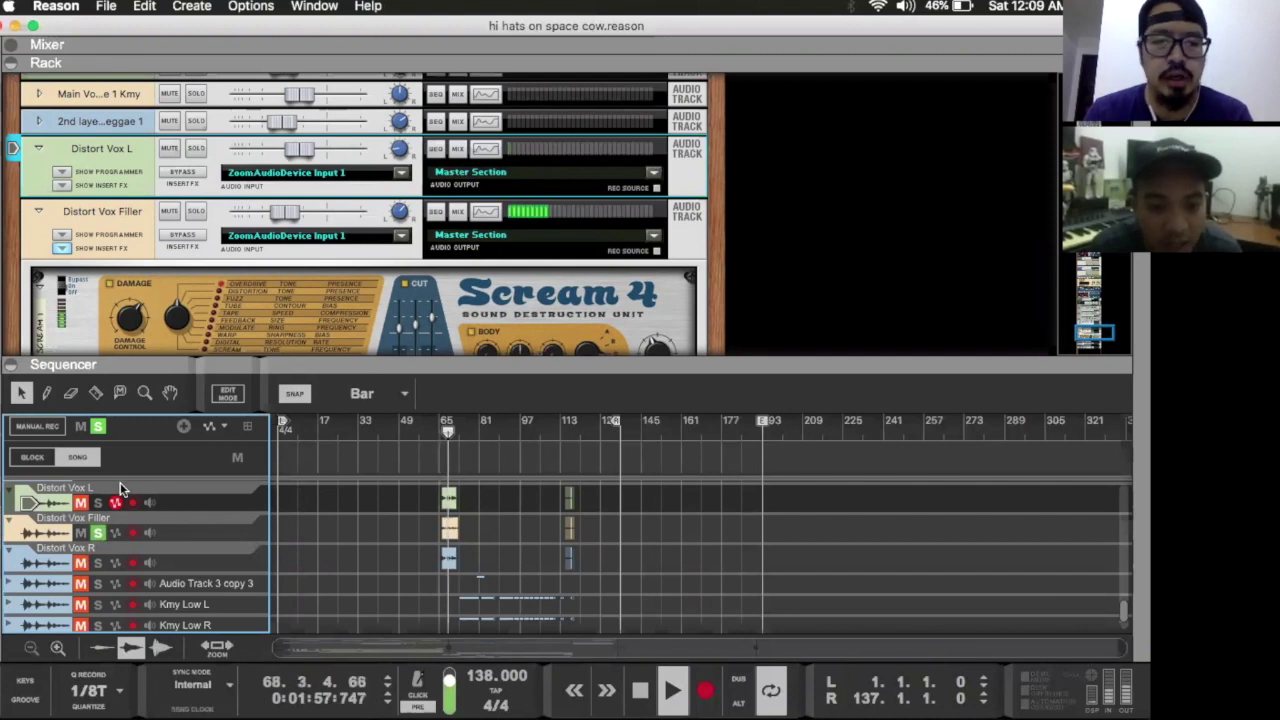
Step: Solo Distort Vox L and Distort Vox R along with Distort Vox Filler and play all three from bar 66
key("space")
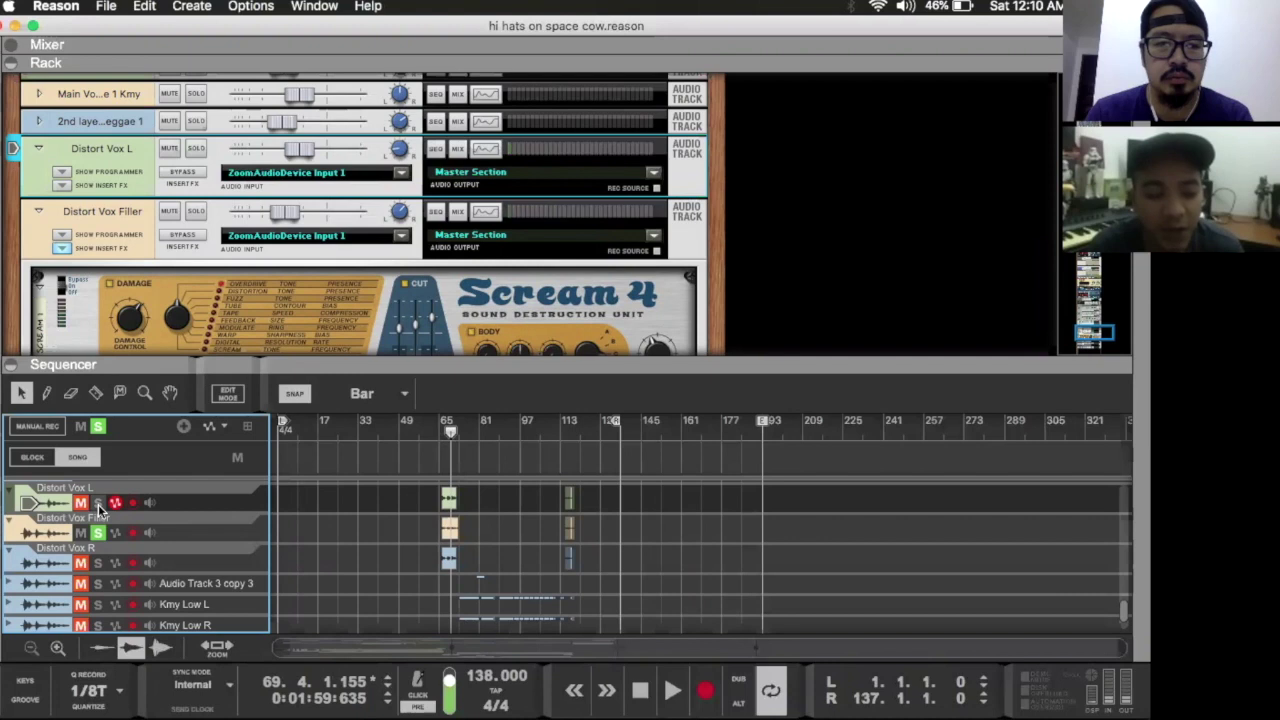
left_click(98, 504)
left_click(98, 562)
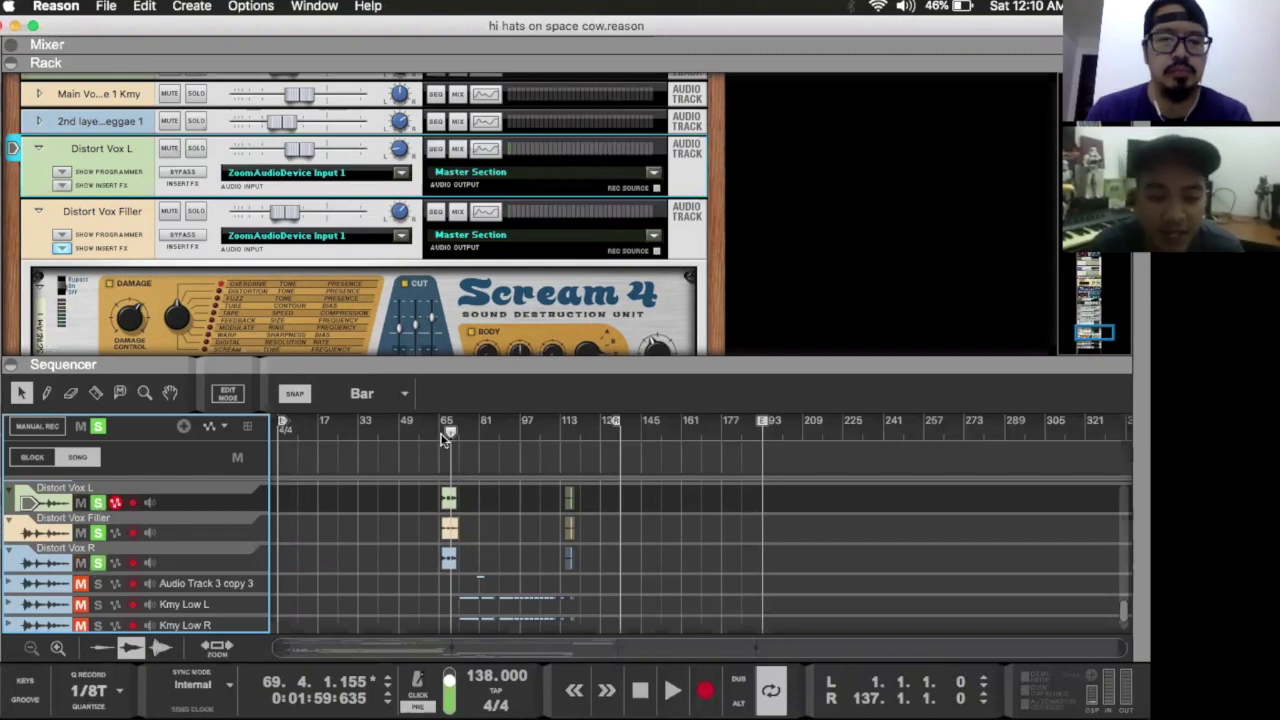
left_click(443, 438)
key("space")
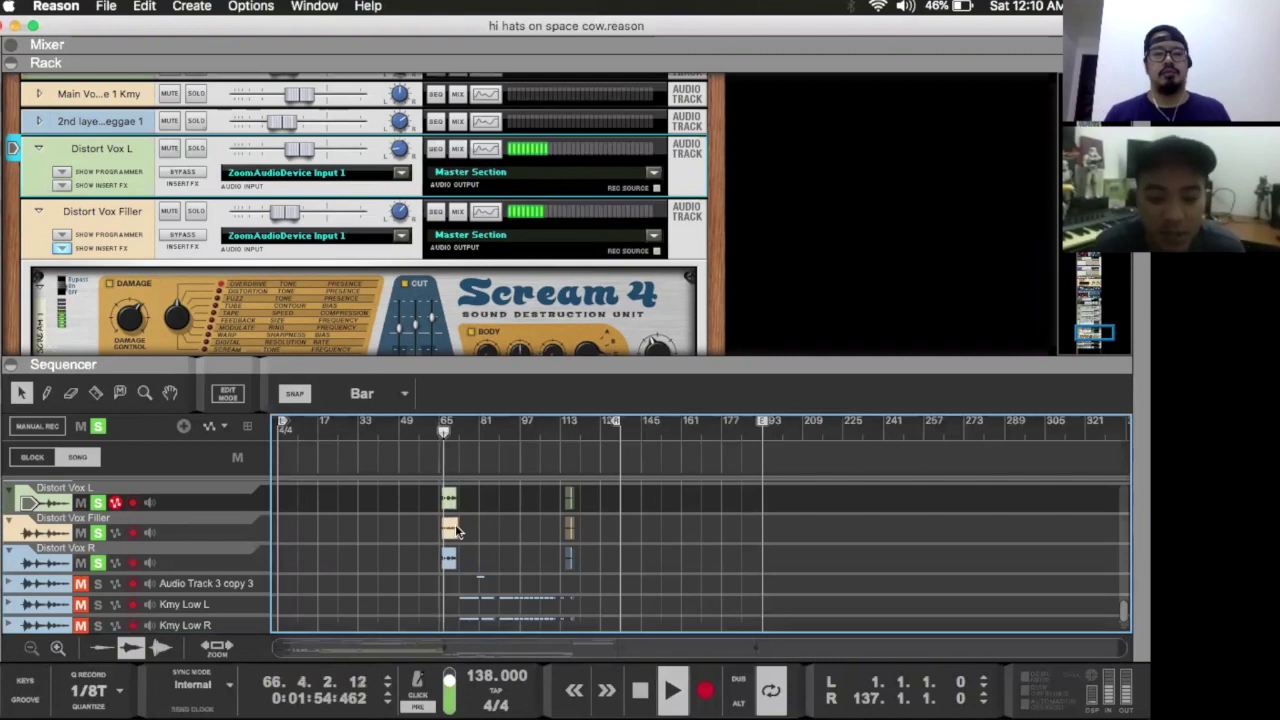
Step: Clear the solos on the three Distort vocal tracks and stop playback
left_click(98, 503)
left_click(98, 533)
left_click(98, 563)
key("space")
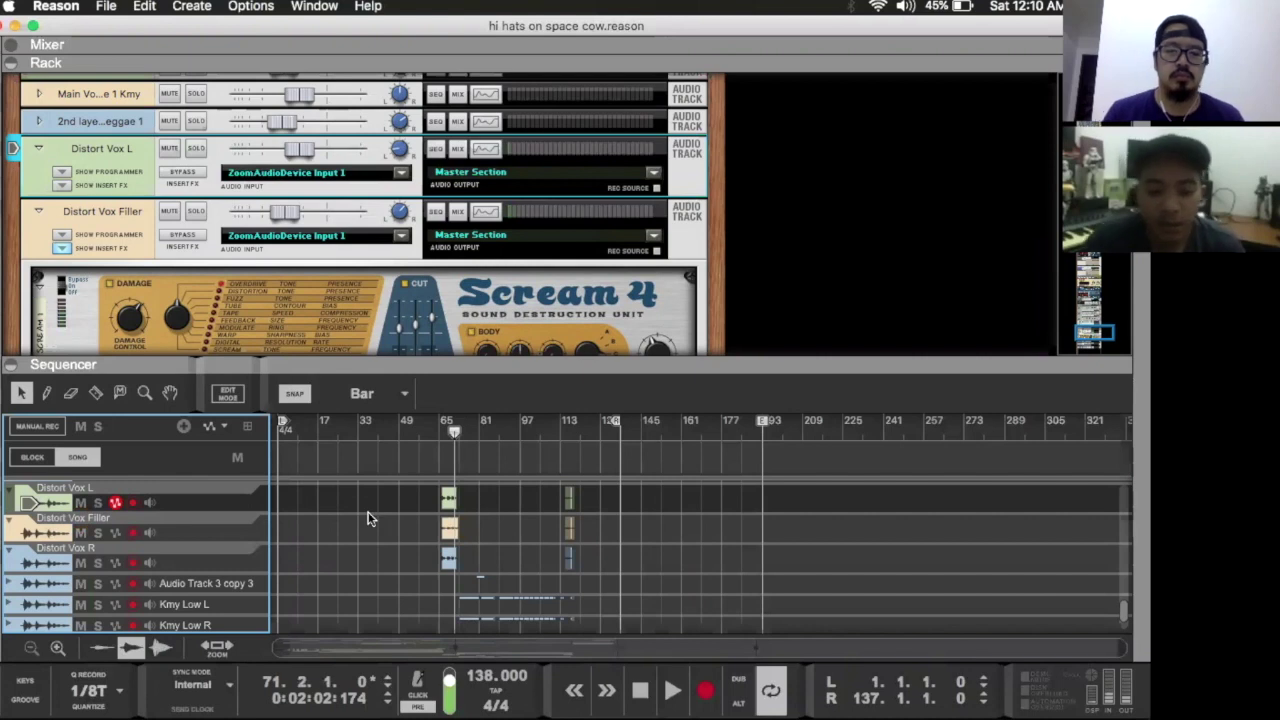
Step: Examine the dynamics, EQ and send settings of the vocal channels in the mixer
key("F7")
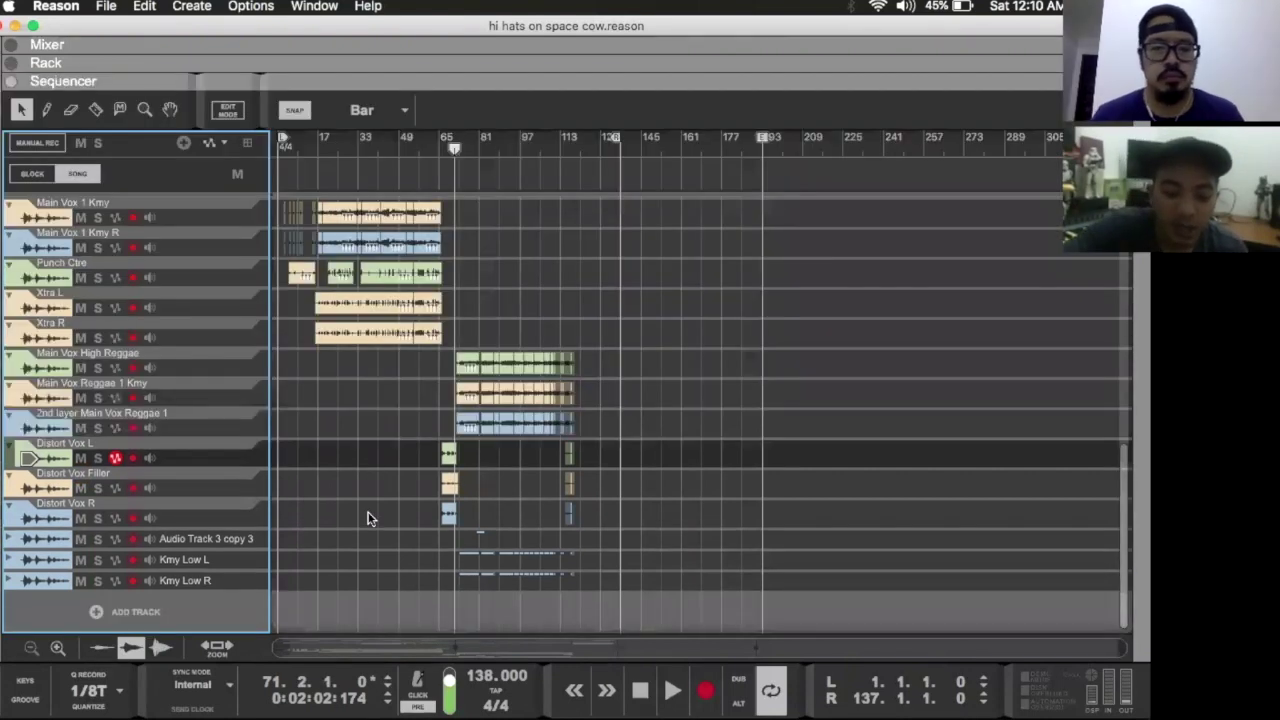
key("F6")
key("F5")
scroll(748, 228, "up", 10)
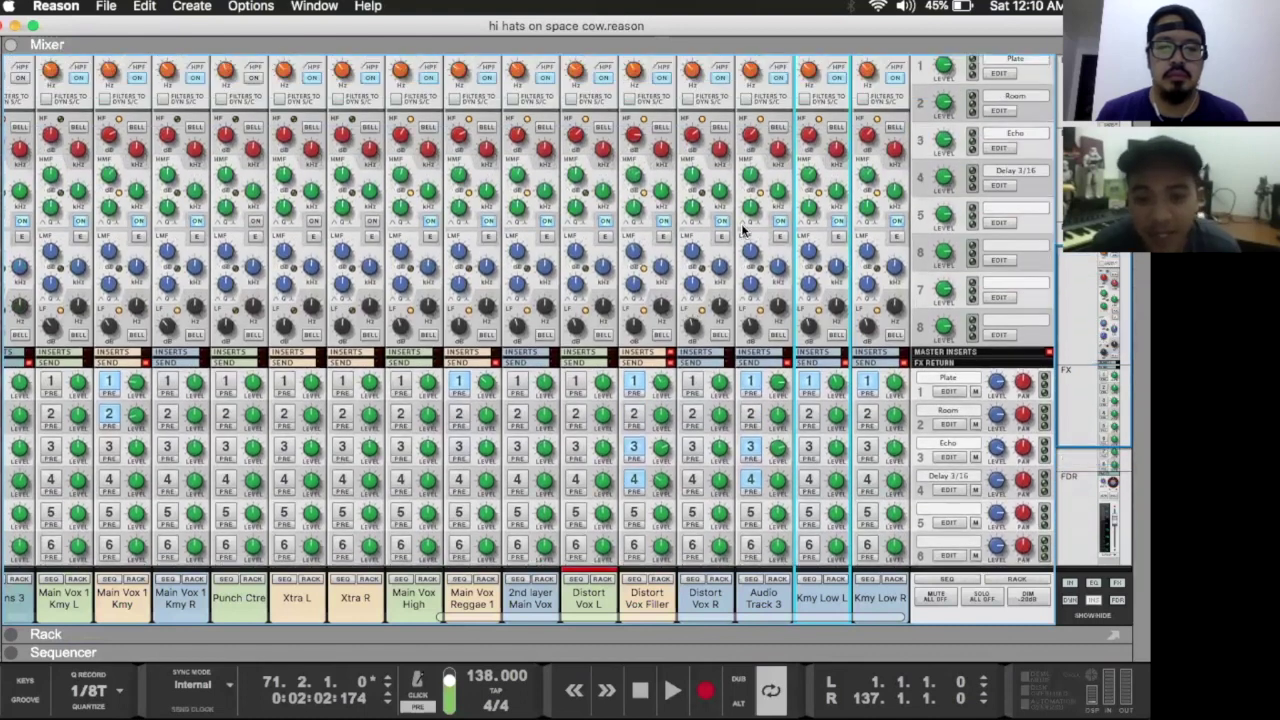
scroll(745, 232, "up", 5)
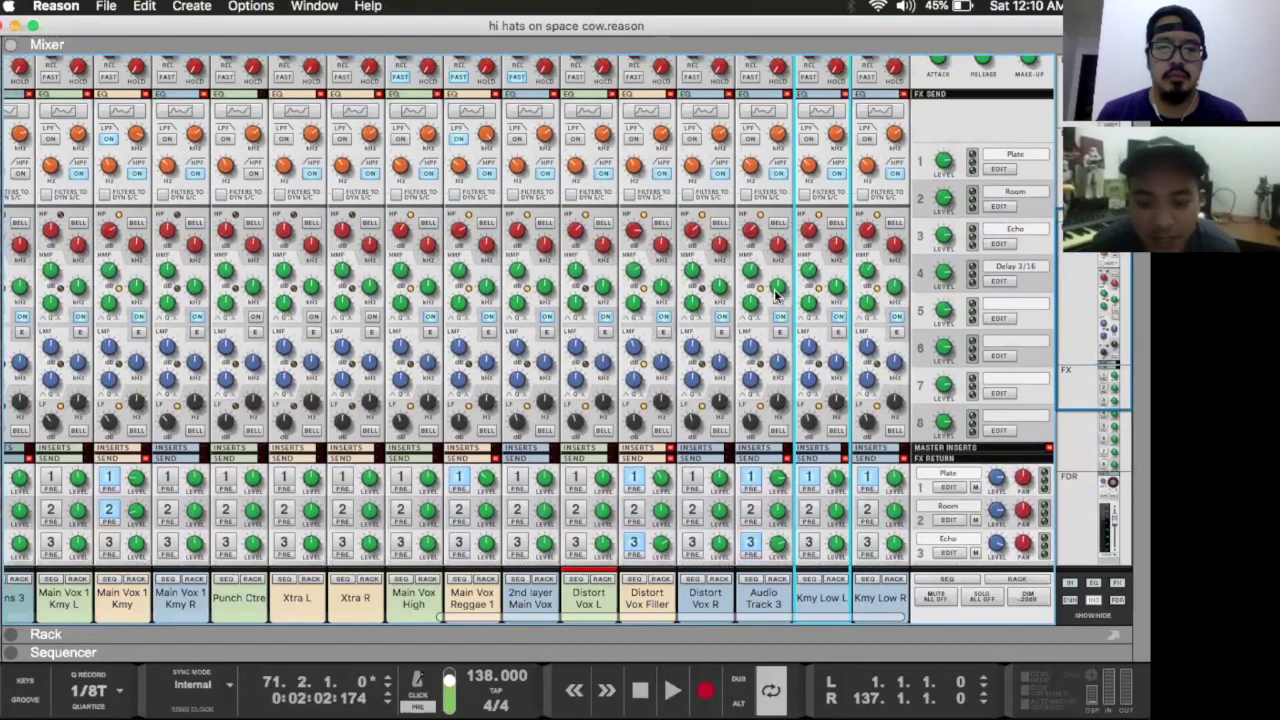
scroll(716, 287, "up", 12)
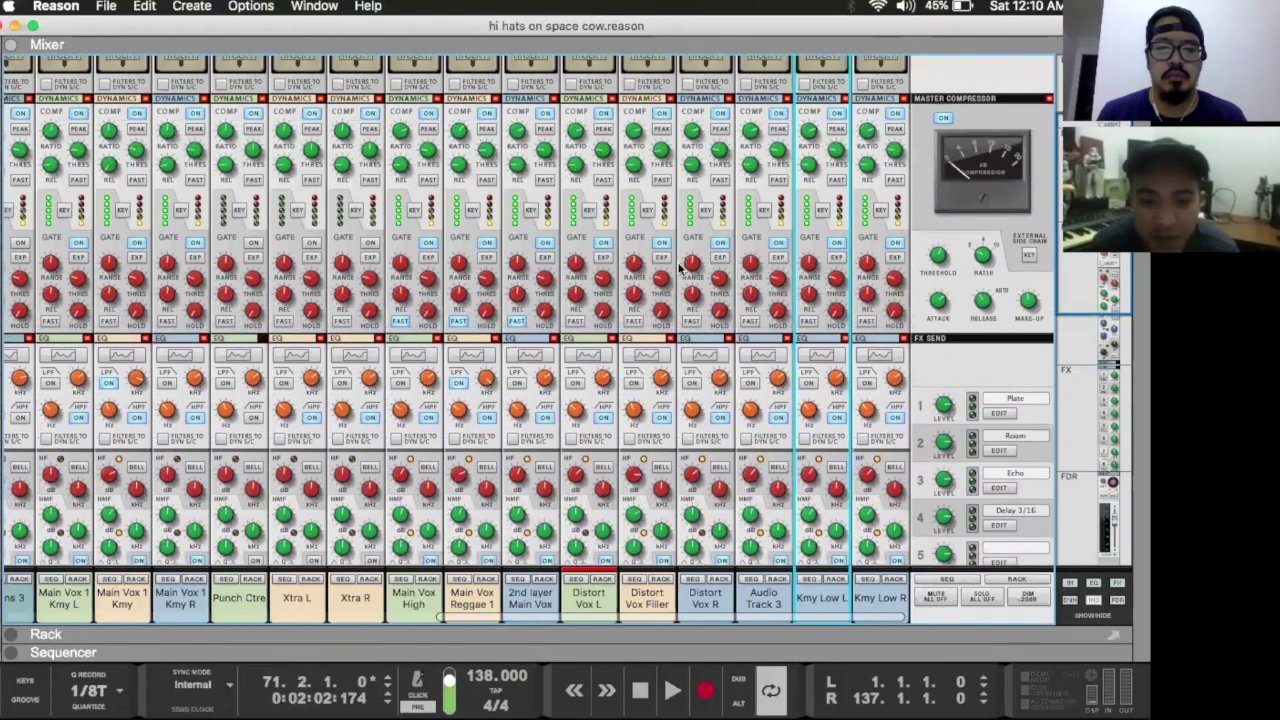
scroll(684, 270, "down", 1)
scroll(676, 226, "down", 2)
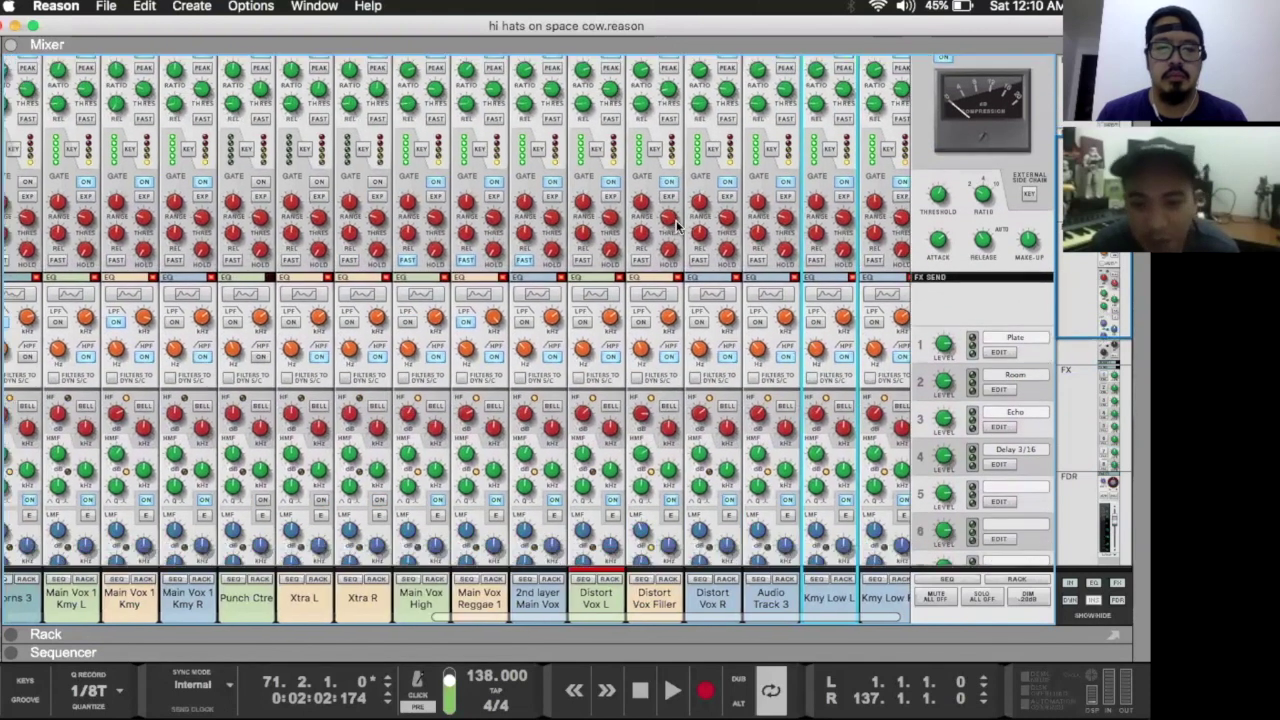
scroll(676, 226, "down", 1)
scroll(676, 226, "down", 10)
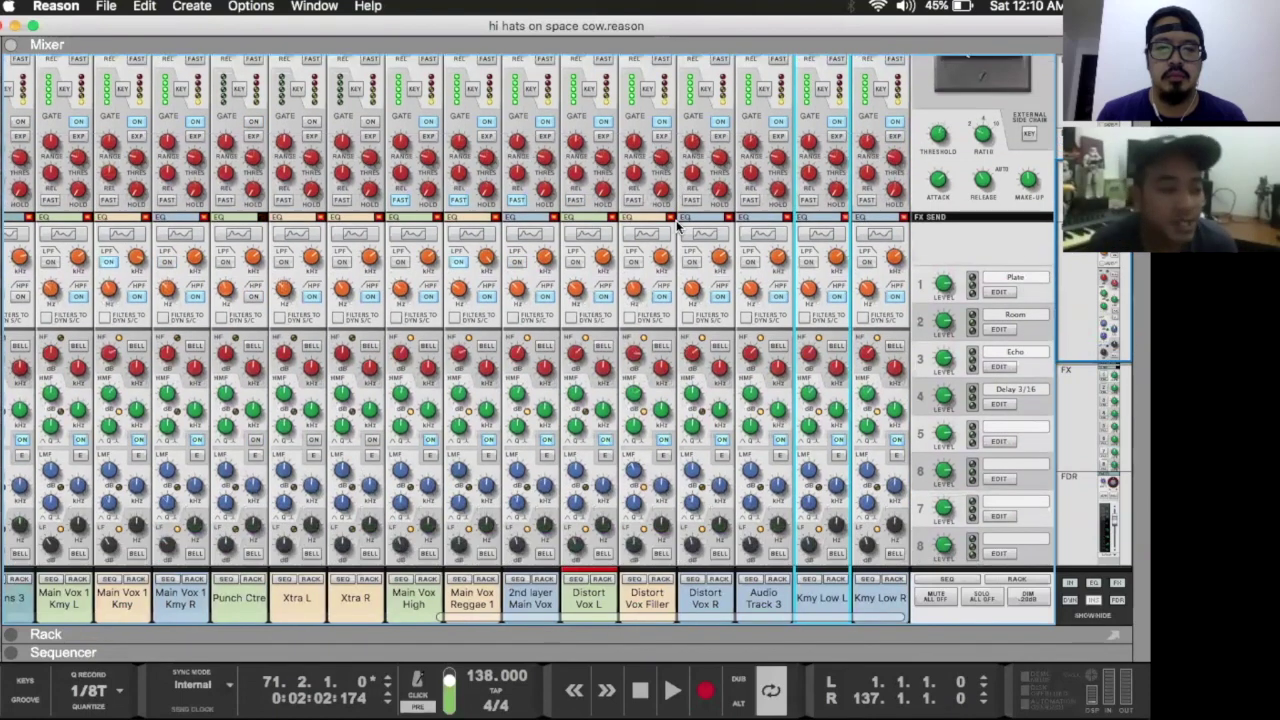
scroll(676, 226, "down", 2)
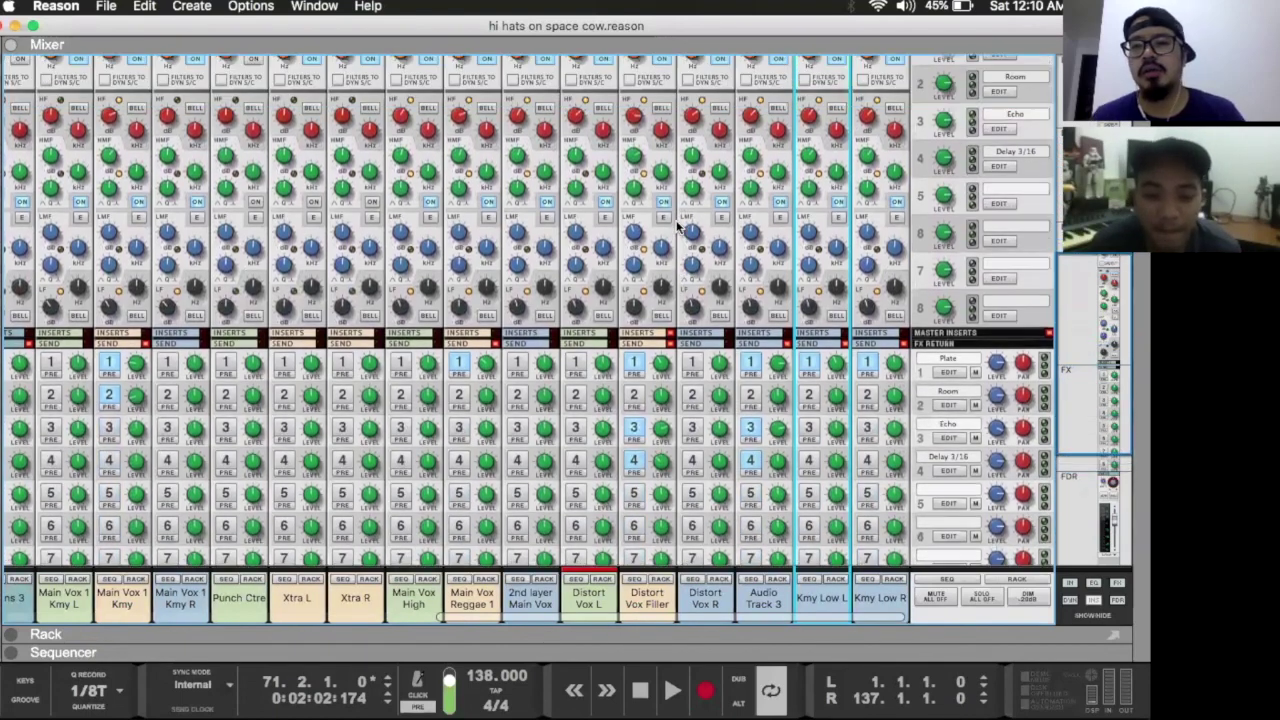
scroll(678, 228, "down", 2)
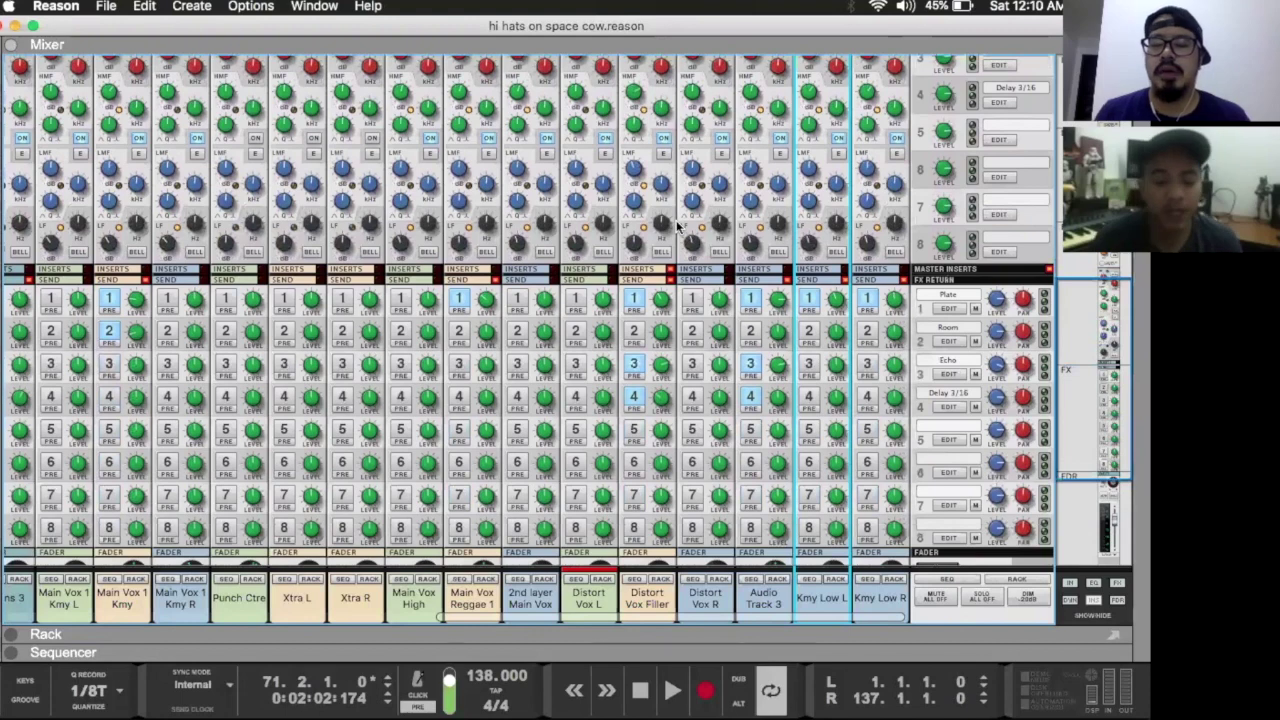
Step: Show the Master Section in the rack and look over its insert effects and the reverb and echo send effects
key("F6")
scroll(448, 305, "up", 15)
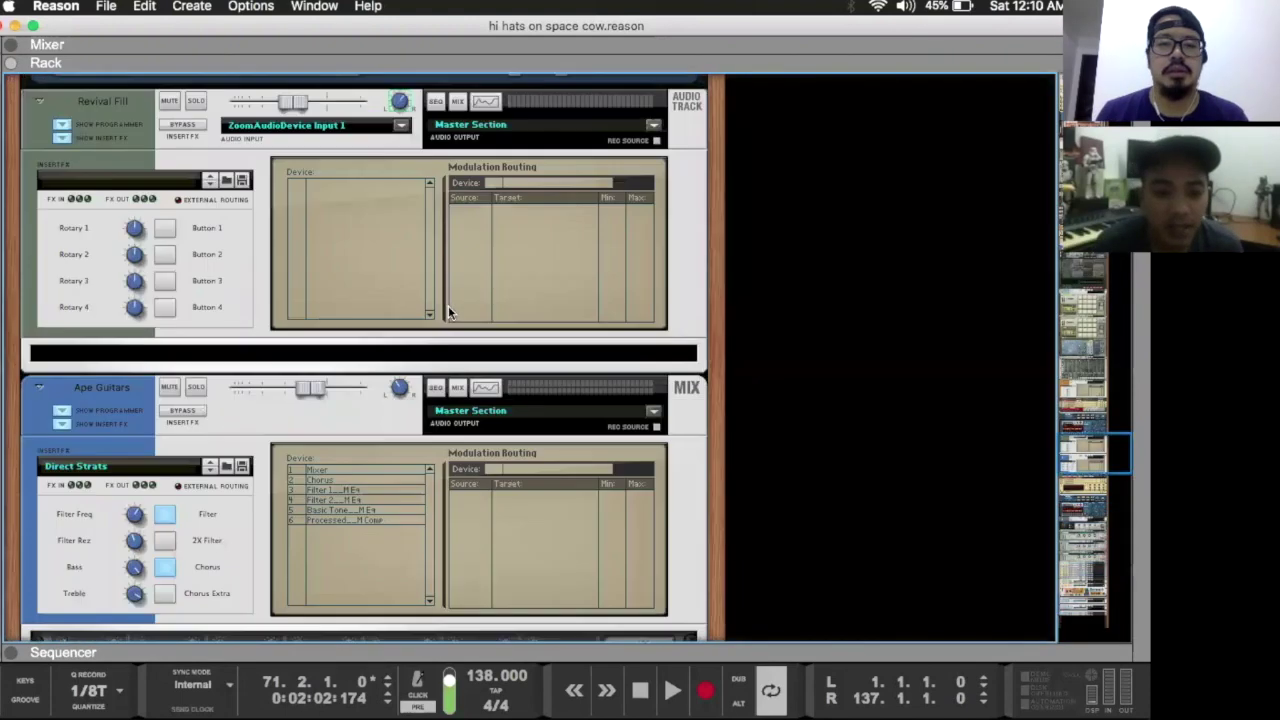
scroll(448, 305, "up", 10)
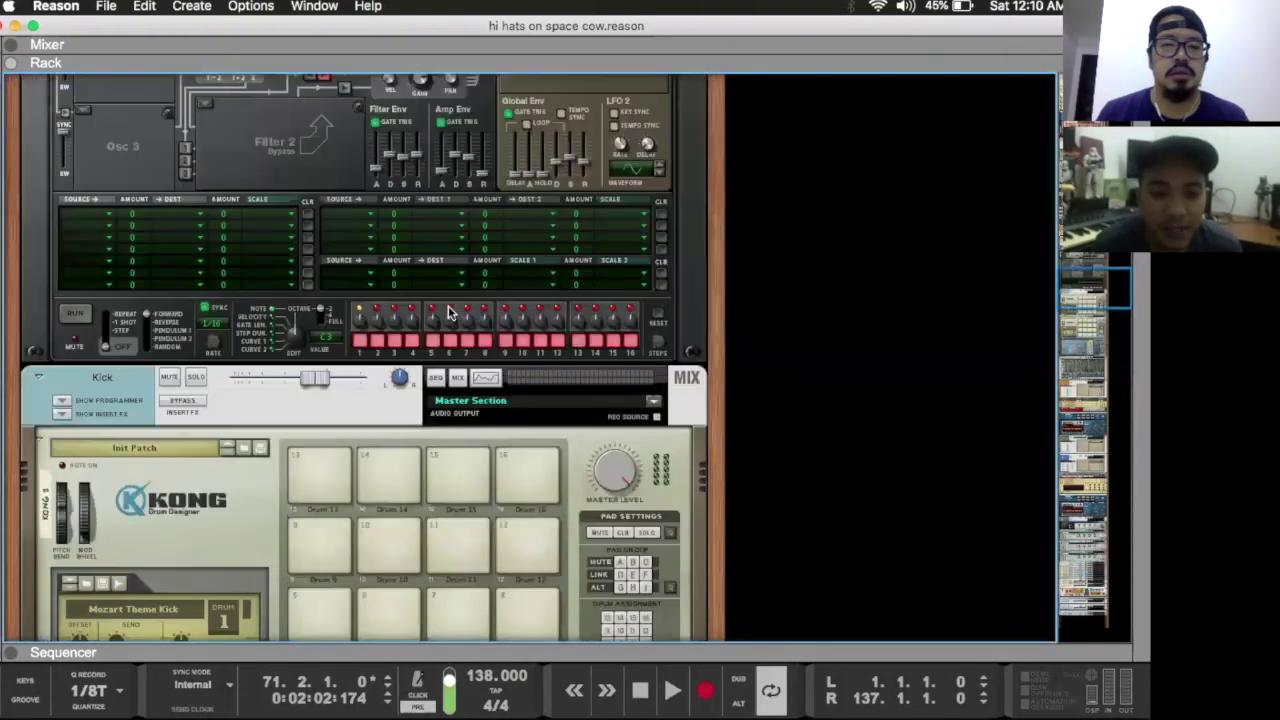
scroll(448, 305, "up", 5)
scroll(448, 305, "up", 10)
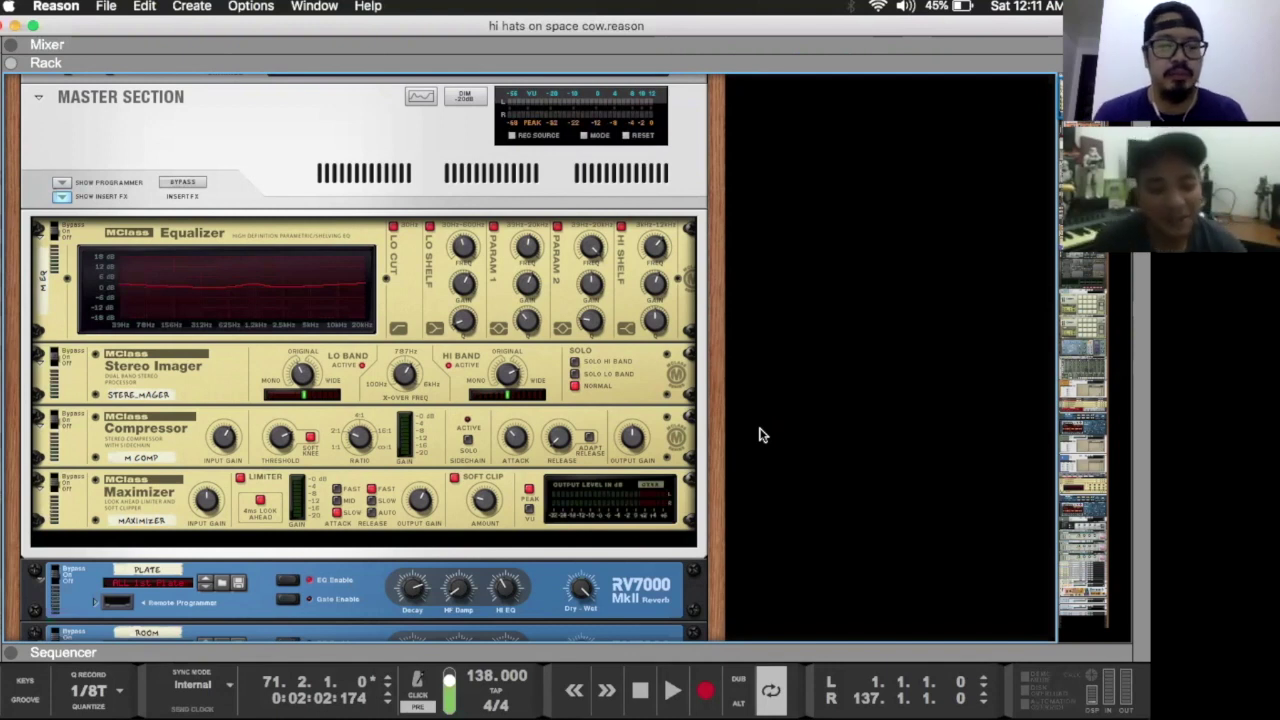
scroll(757, 462, "down", 10)
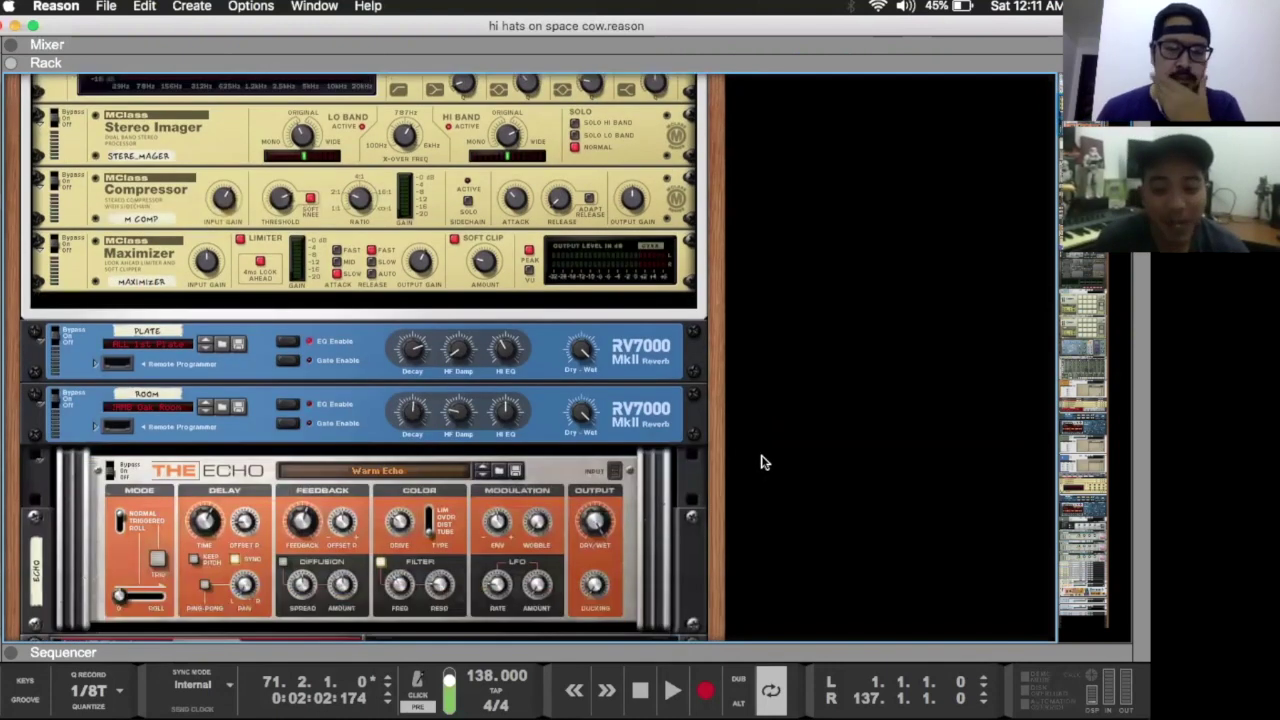
scroll(760, 462, "down", 10)
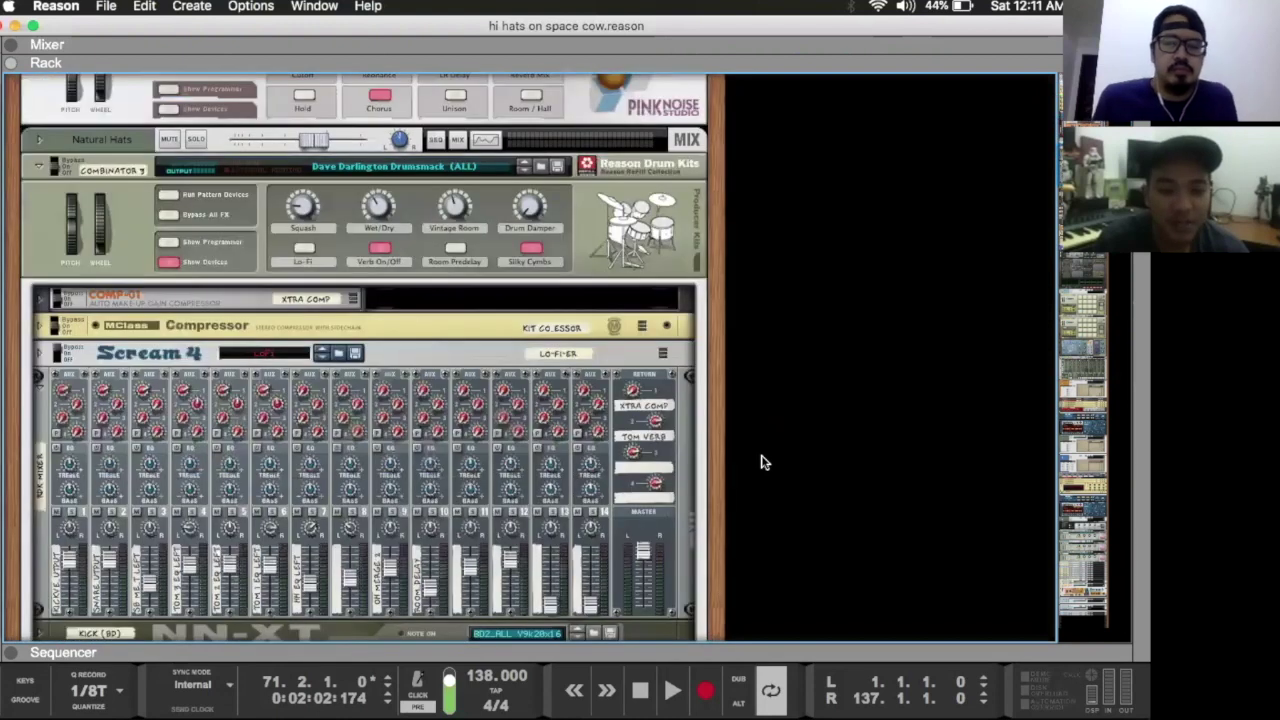
scroll(760, 462, "up", 20)
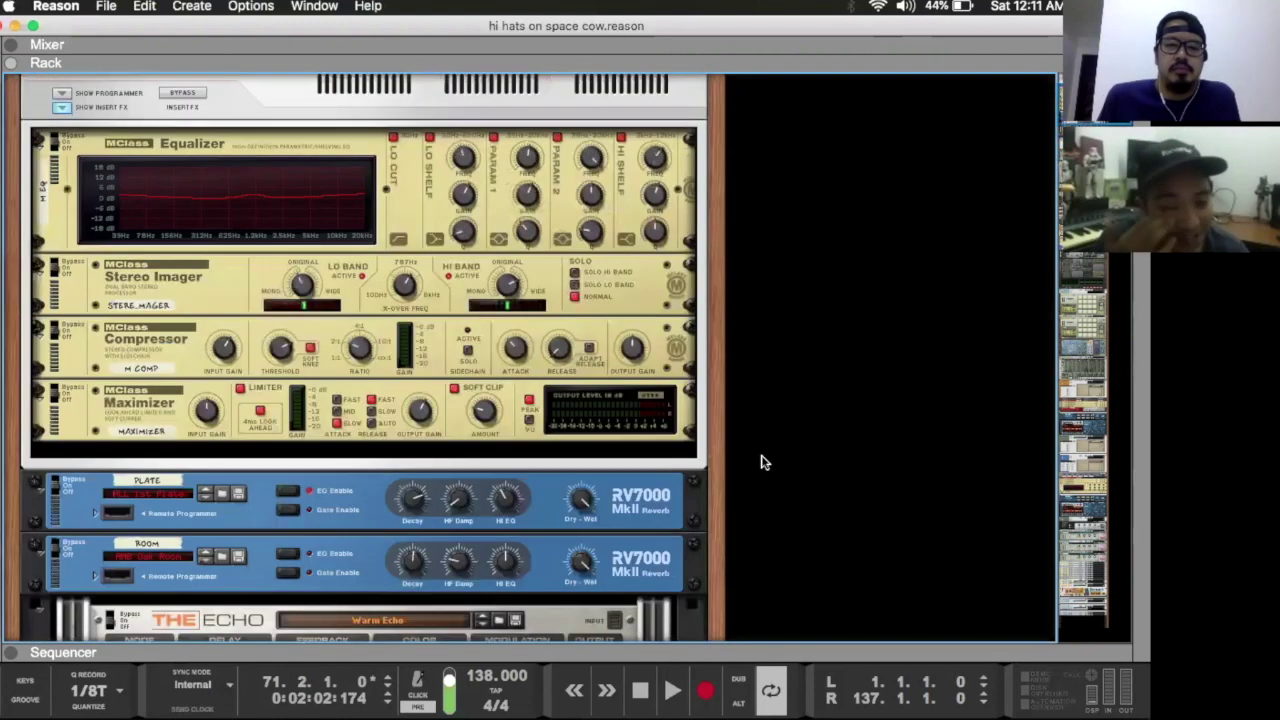
Step: Check the shelf gain settings on the Master Section's MClass Equalizer
scroll(760, 462, "up", 3)
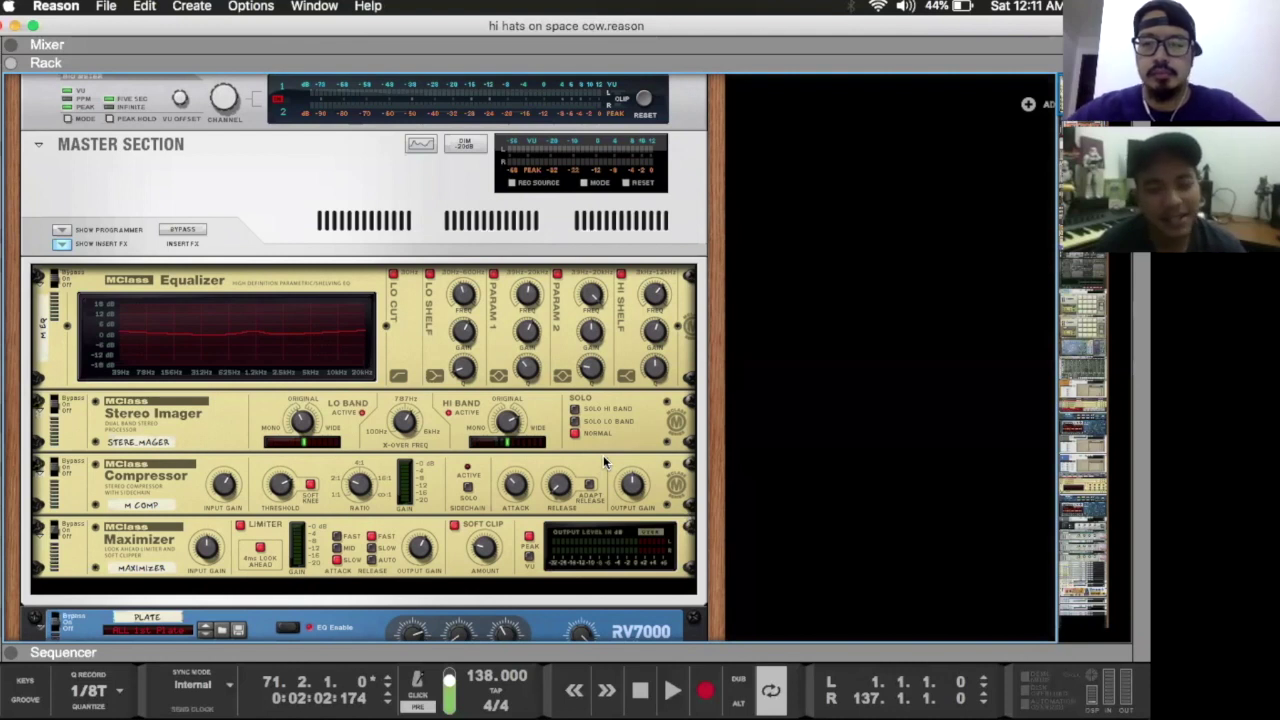
scroll(603, 455, "down", 2)
scroll(450, 400, "up", 2)
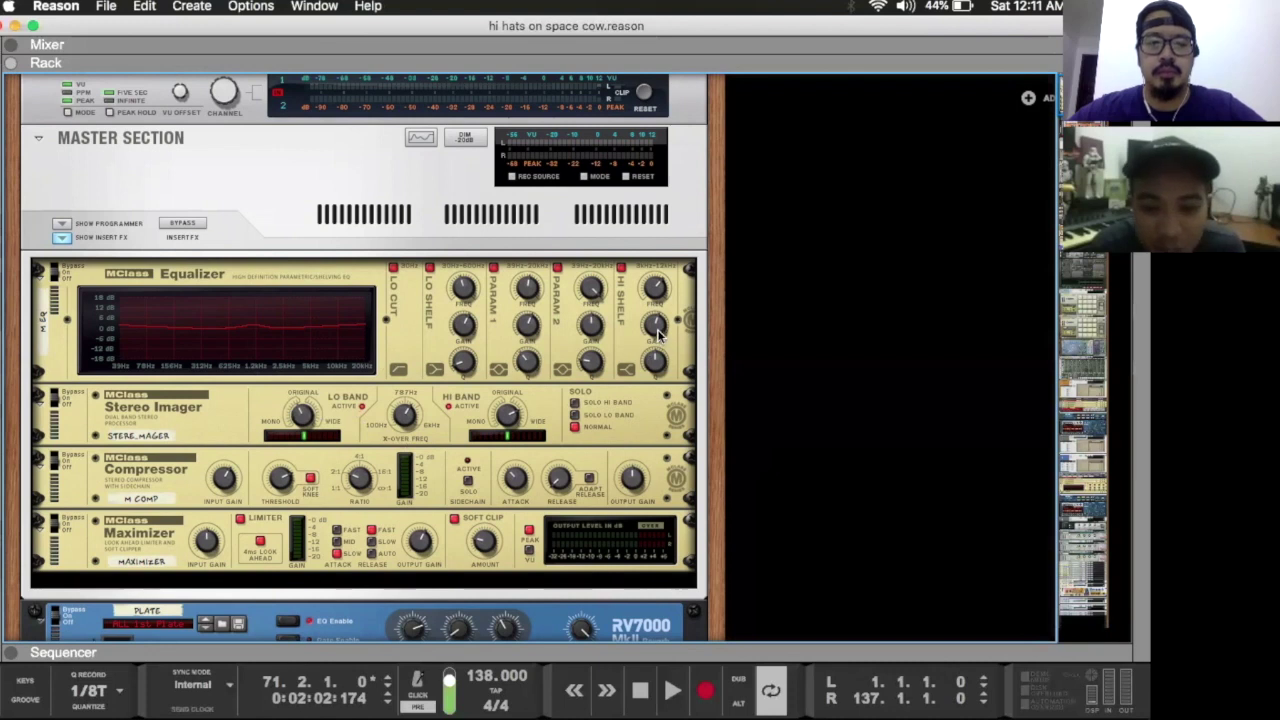
mouse_move(657, 335)
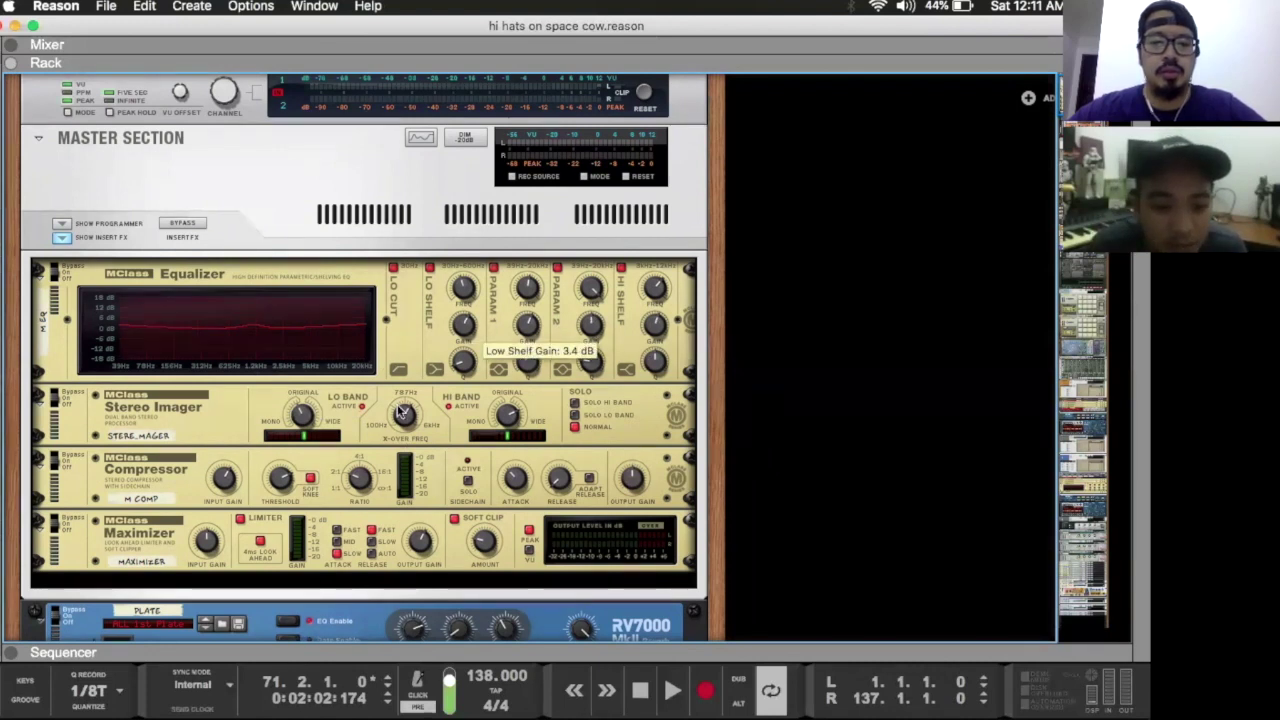
Step: Examine the Master Section's Stereo Imager, Compressor and Maximizer, and the Plate, Room, Echo and Delay 3/16 devices
scroll(450, 428, "down", 1)
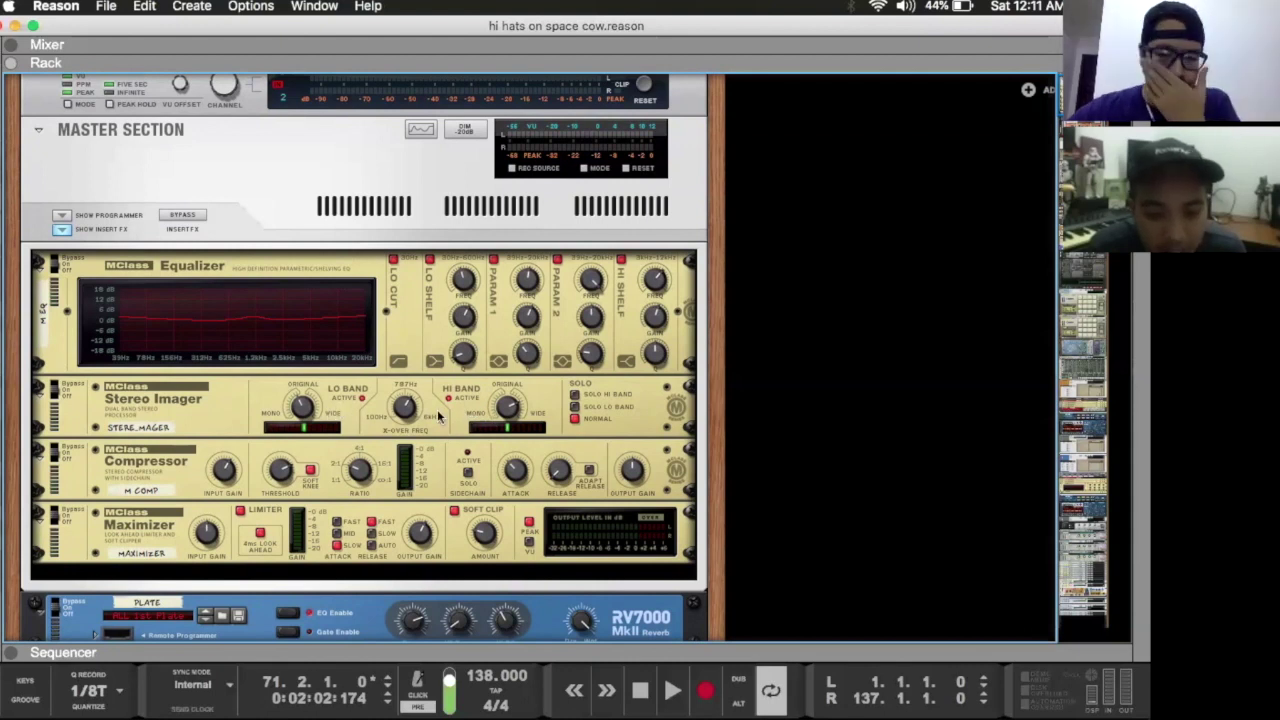
scroll(438, 418, "down", 3)
scroll(438, 418, "down", 1)
scroll(428, 410, "down", 1)
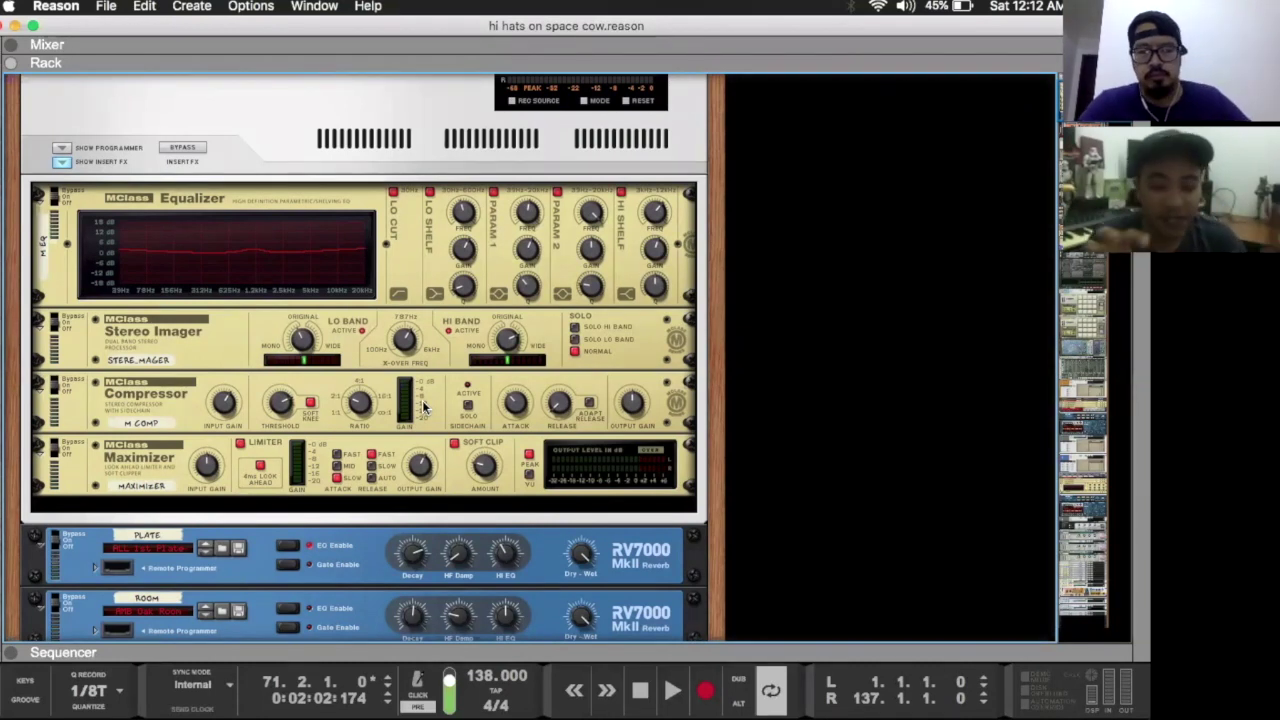
scroll(422, 403, "down", 3)
scroll(628, 372, "up", 3)
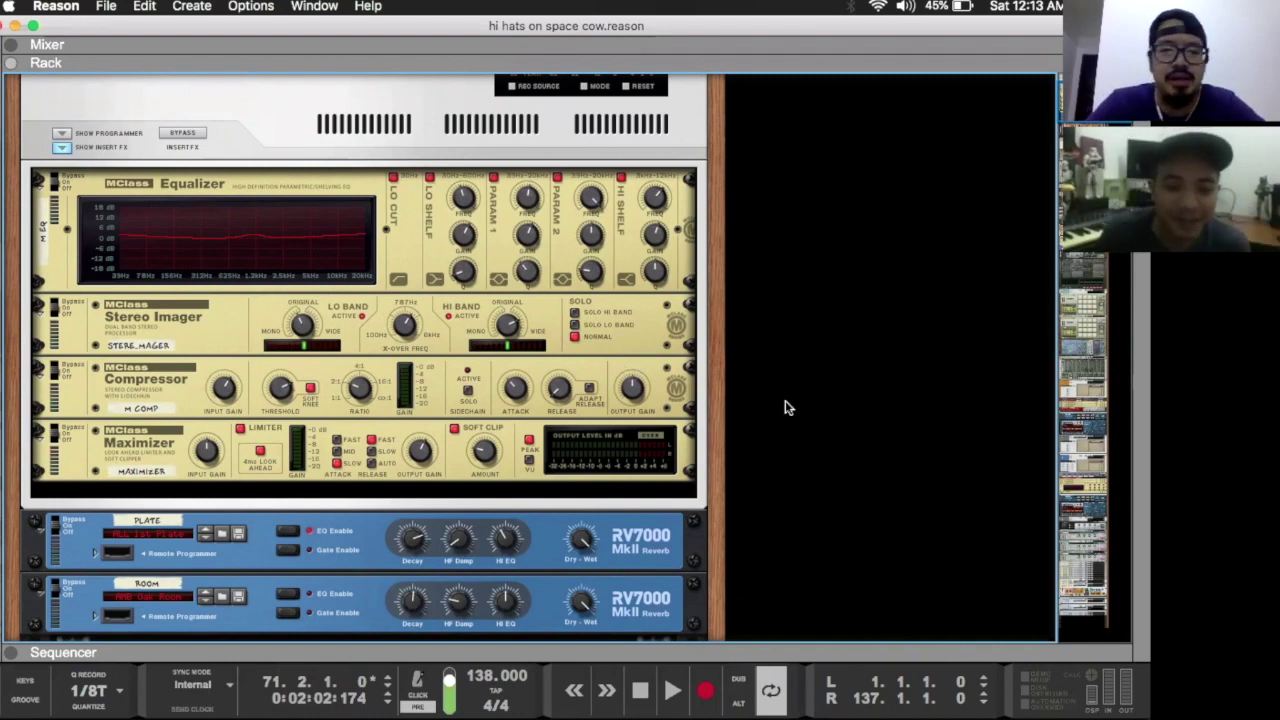
scroll(788, 407, "down", 3)
scroll(790, 408, "up", 3)
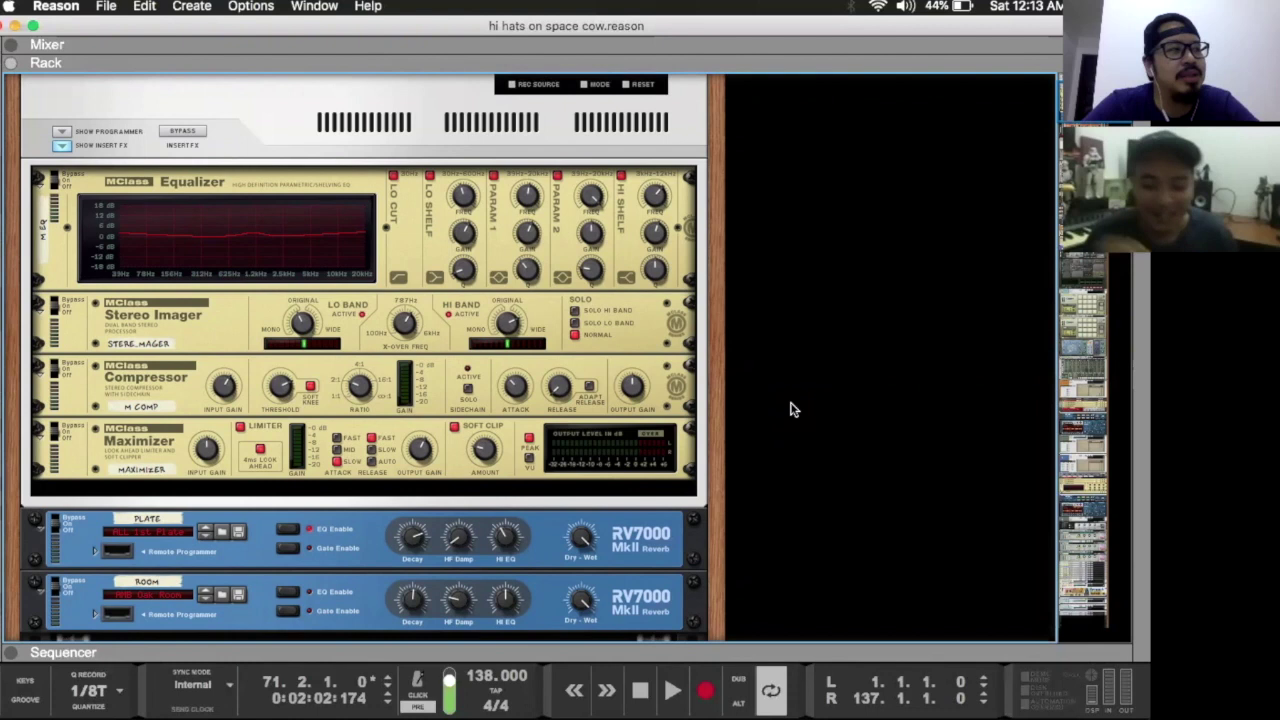
scroll(790, 410, "down", 10)
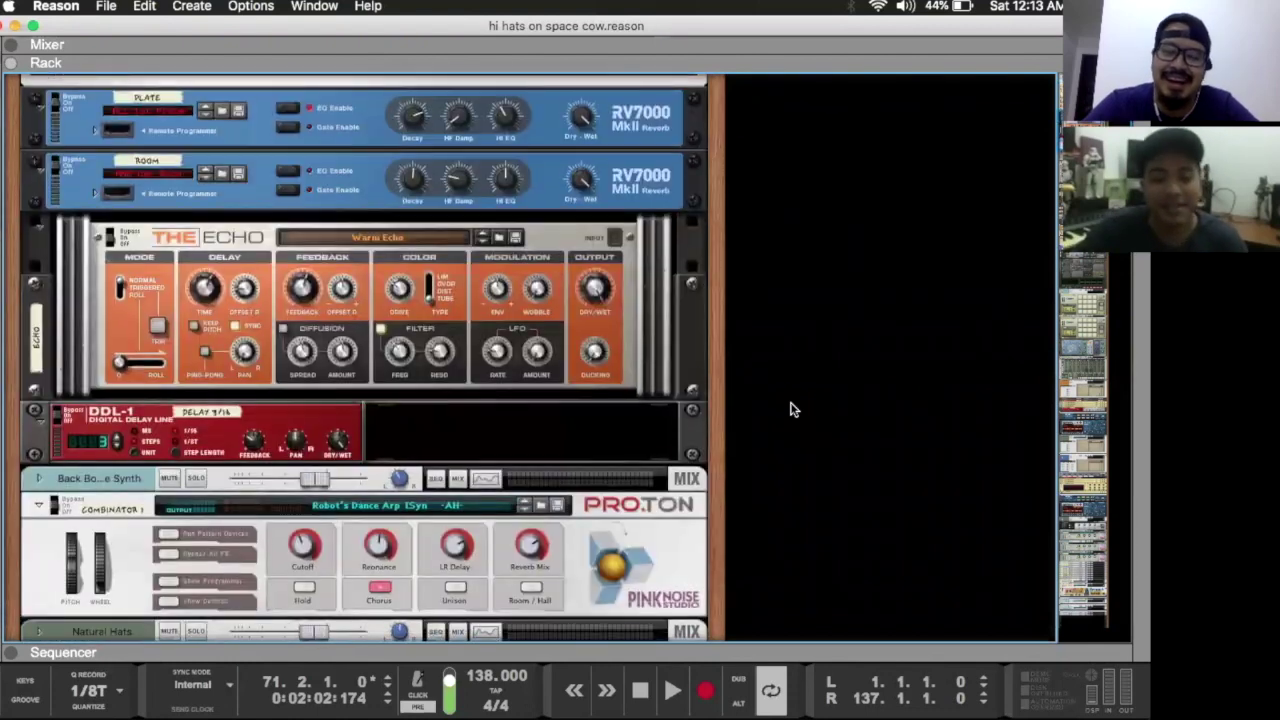
Step: Show the sequencer from its first tracks and return the song position to bar 1
key("F7")
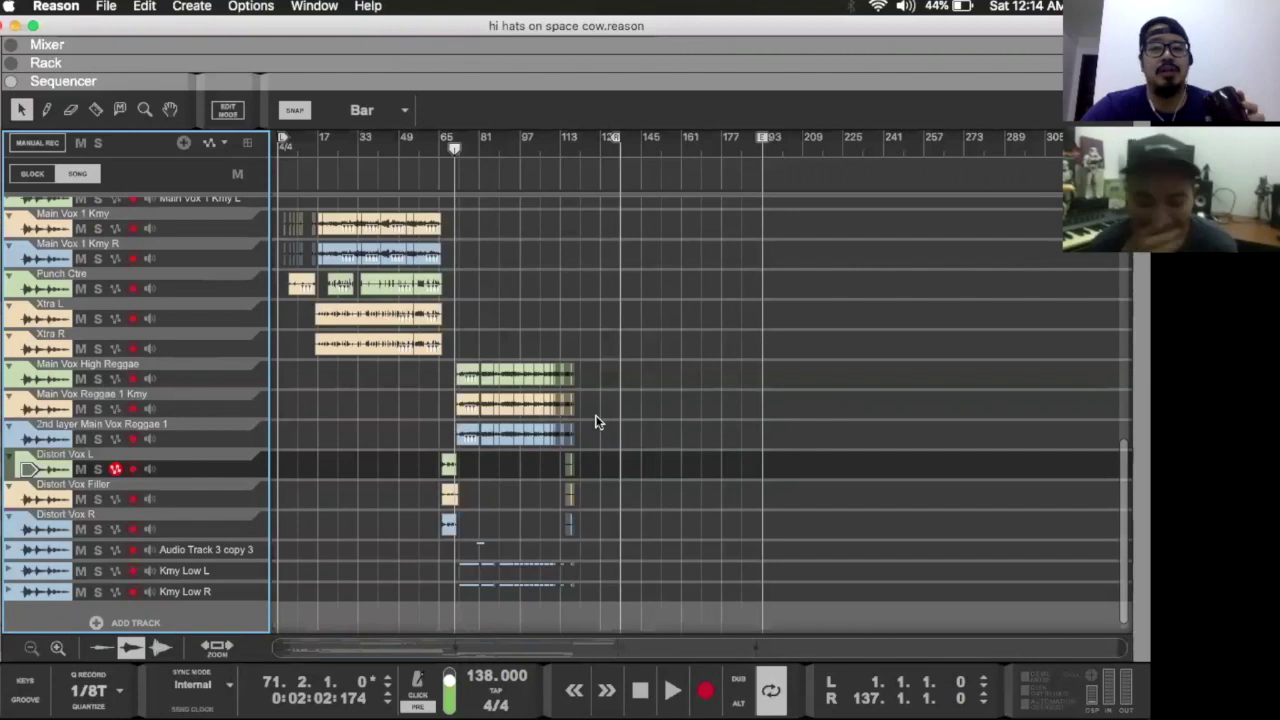
scroll(595, 421, "up", 5)
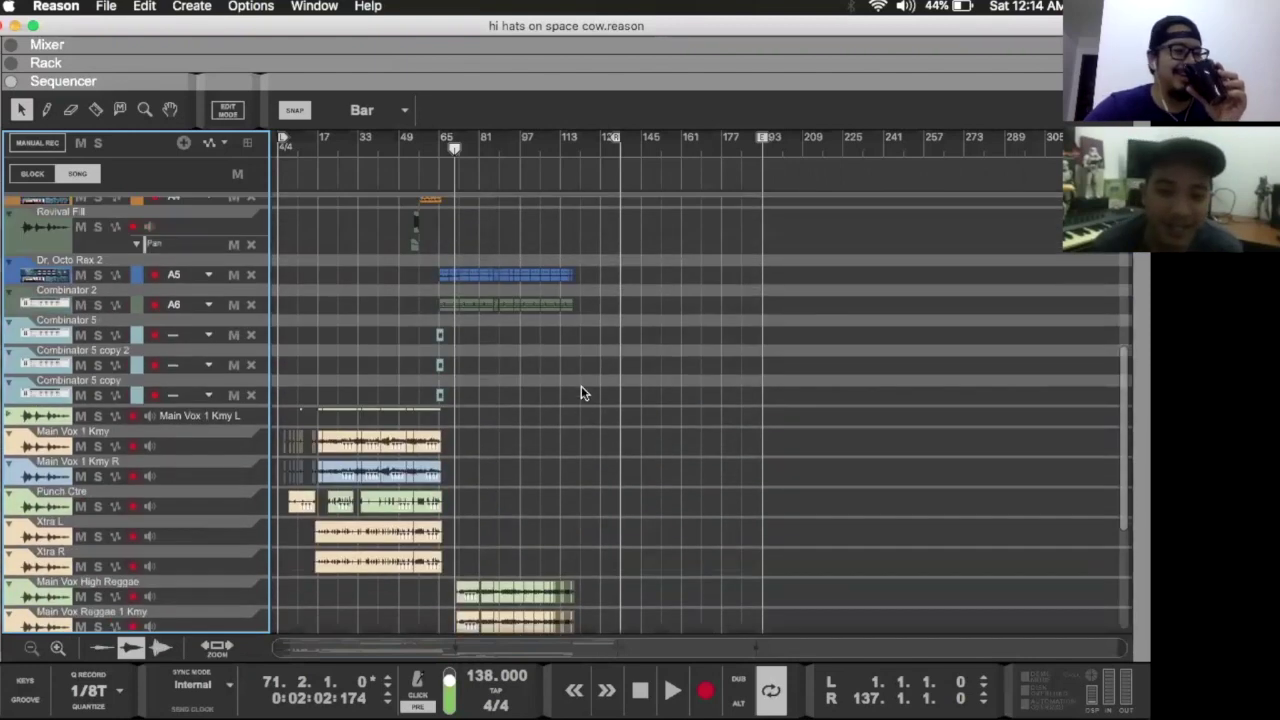
scroll(582, 391, "up", 7)
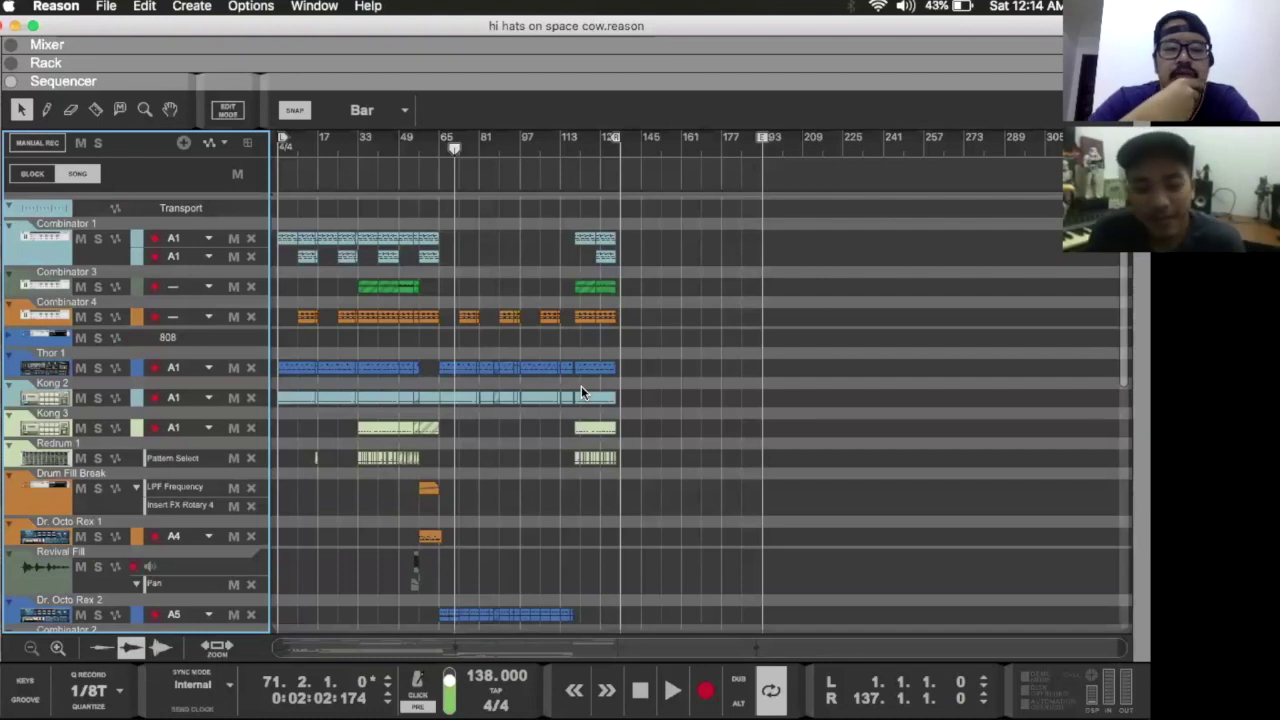
key("Home")
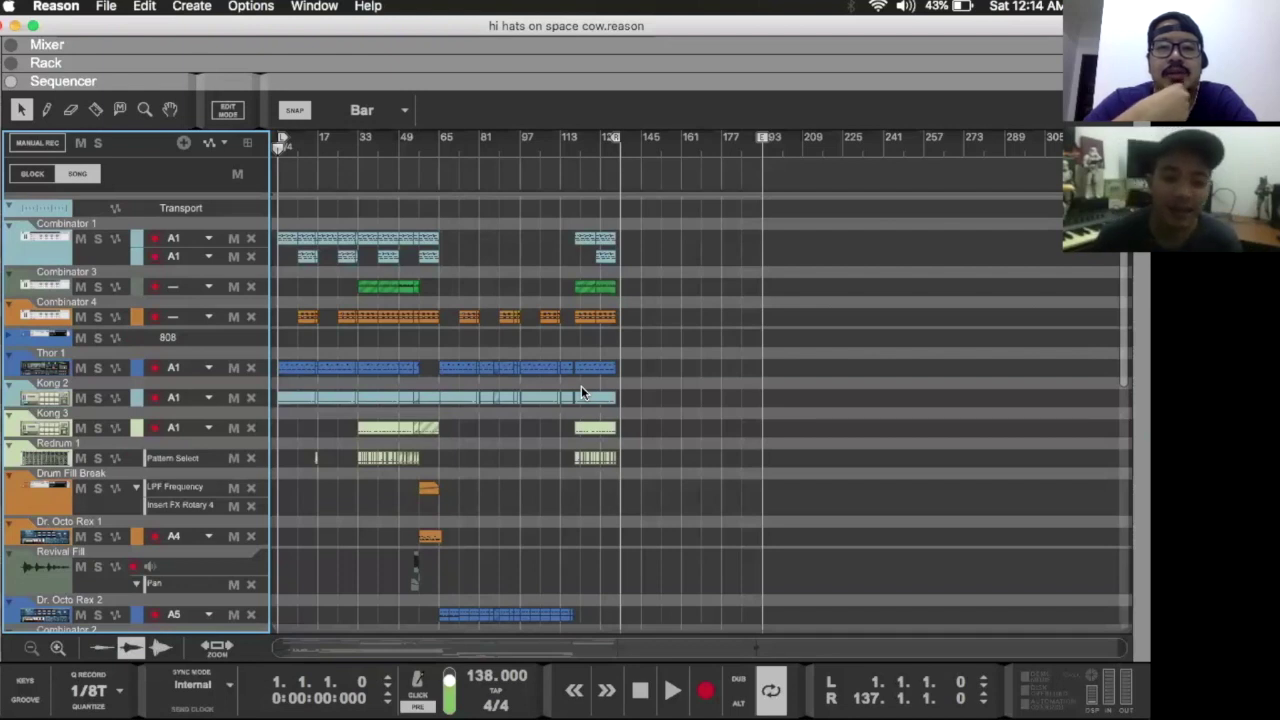
scroll(586, 306, "down", 1)
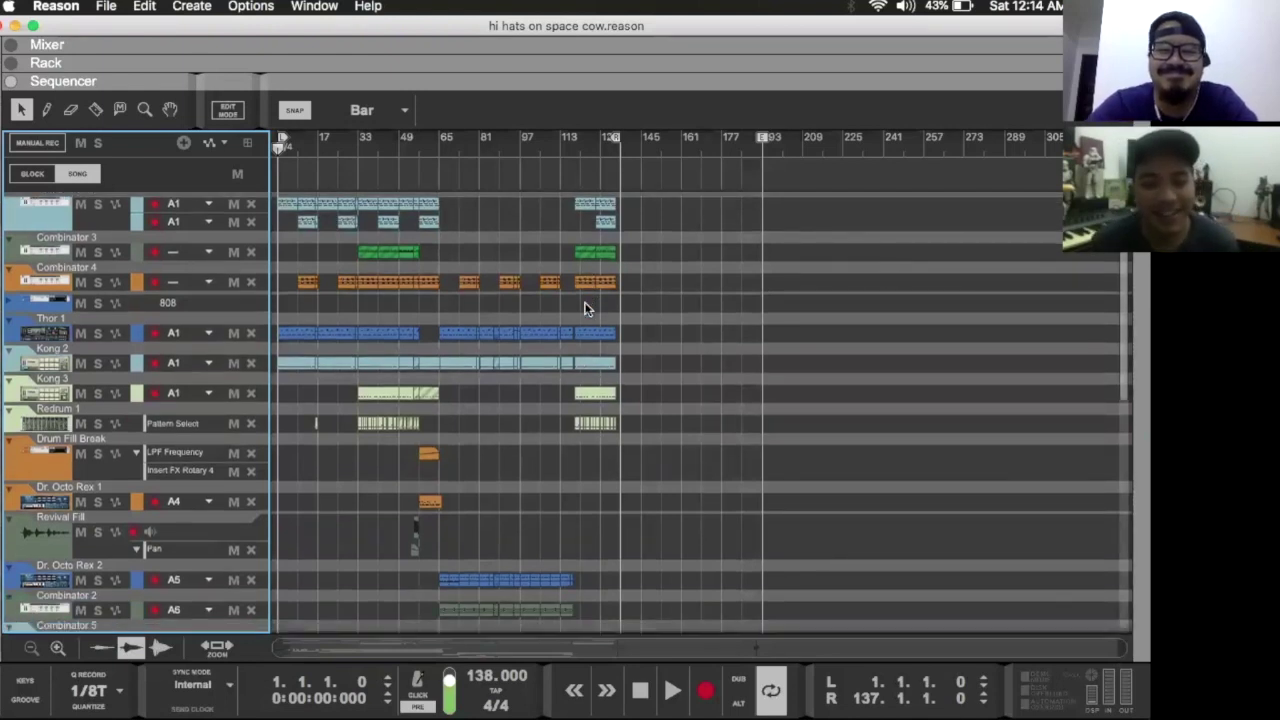
scroll(586, 306, "up", 1)
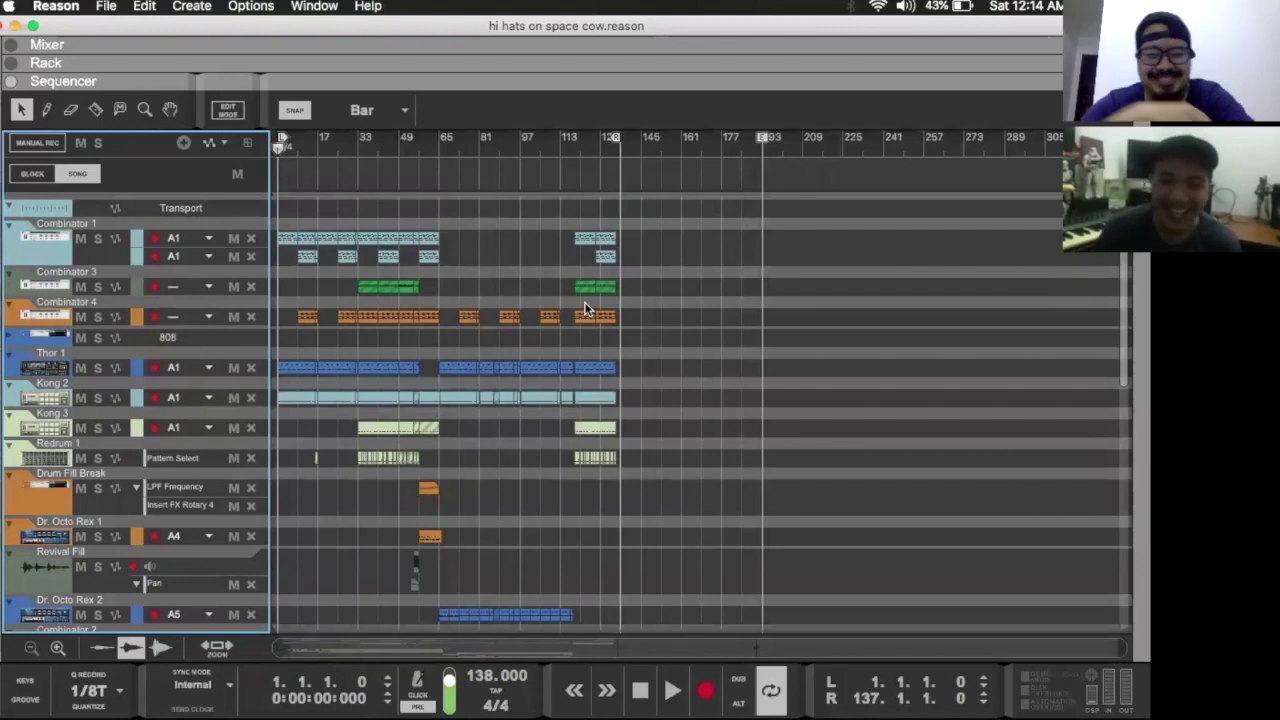